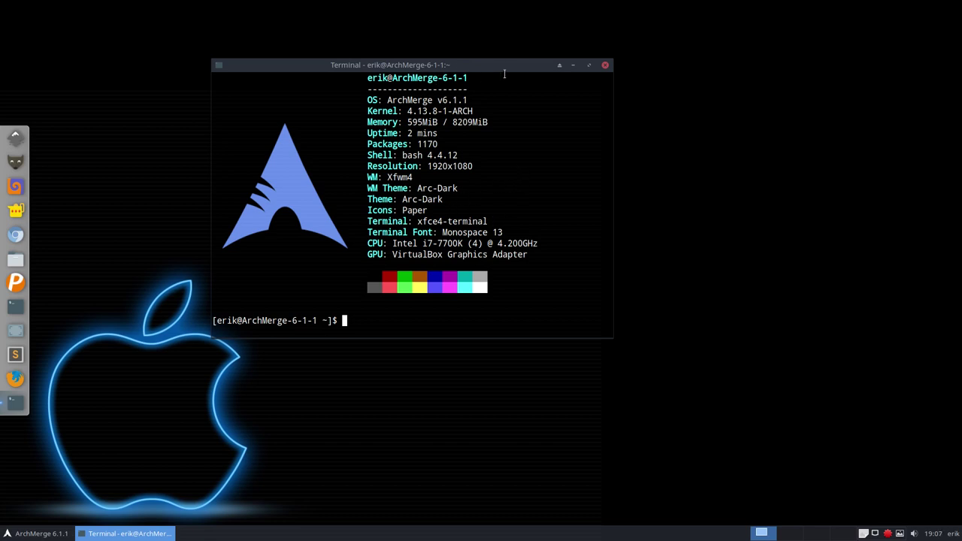
# Step: Replace the old terminal with a fresh xfce4-terminal placed in the screen centre
pyautogui.click(604, 65)
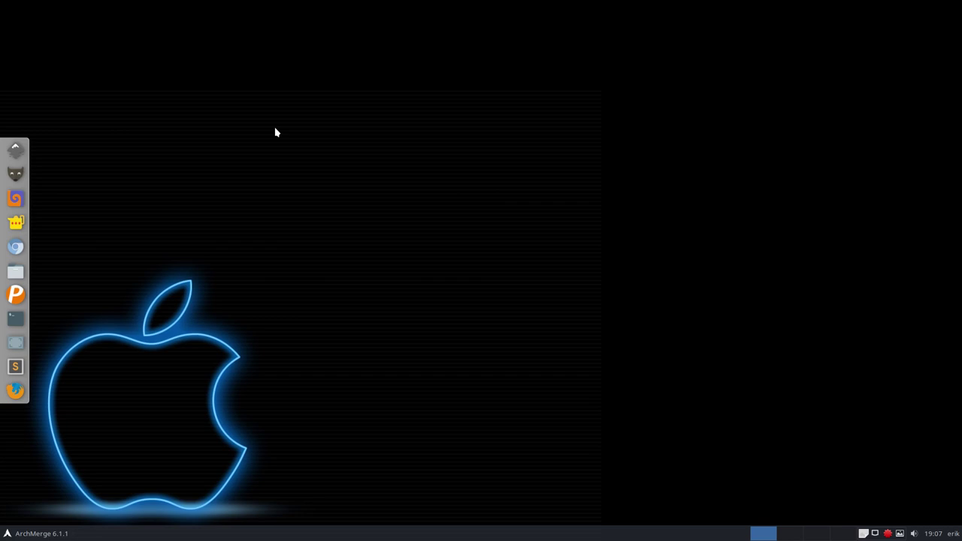
pyautogui.hotkey('ctrl', 'alt', 't')
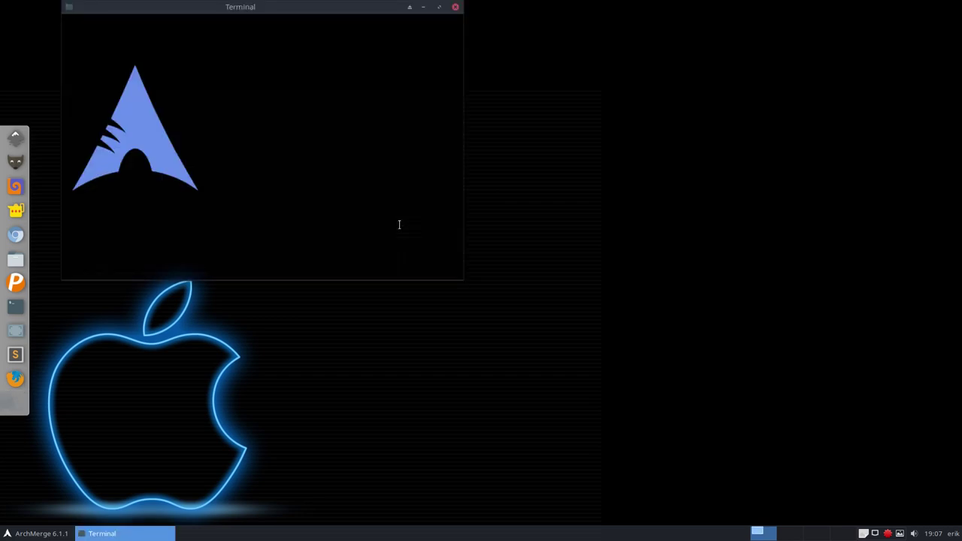
pyautogui.moveTo(318, 15); pyautogui.dragTo(471, 66)
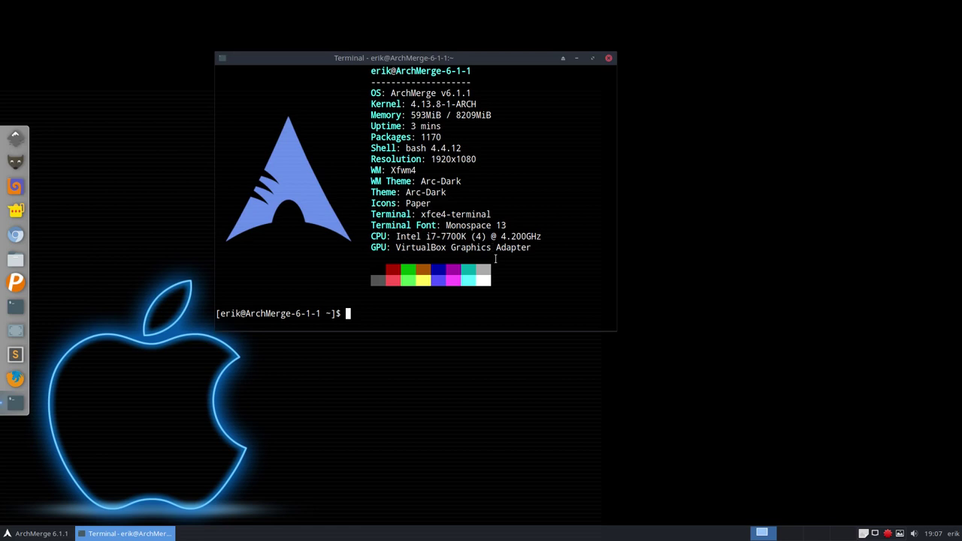
# Step: Start the pksyua upgrade with the sudo password, move the terminal right, and open the home folder
pyautogui.write('pksyua')
pyautogui.press('Return')
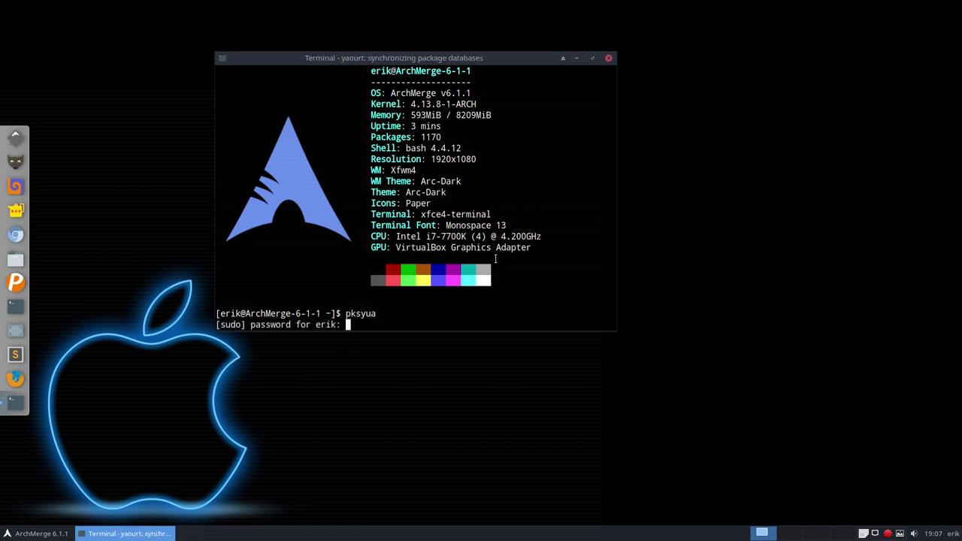
pyautogui.press('Return')
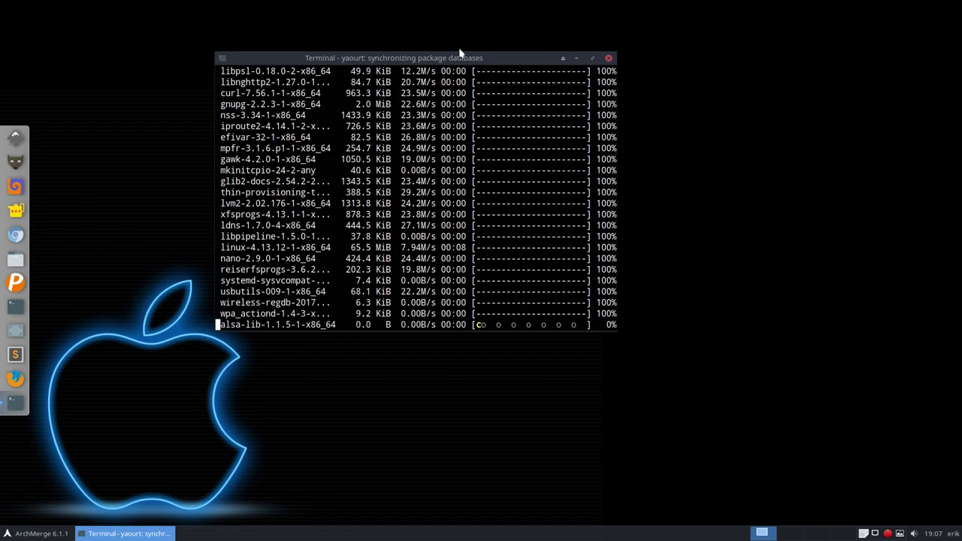
pyautogui.moveTo(457, 54); pyautogui.dragTo(766, 54)
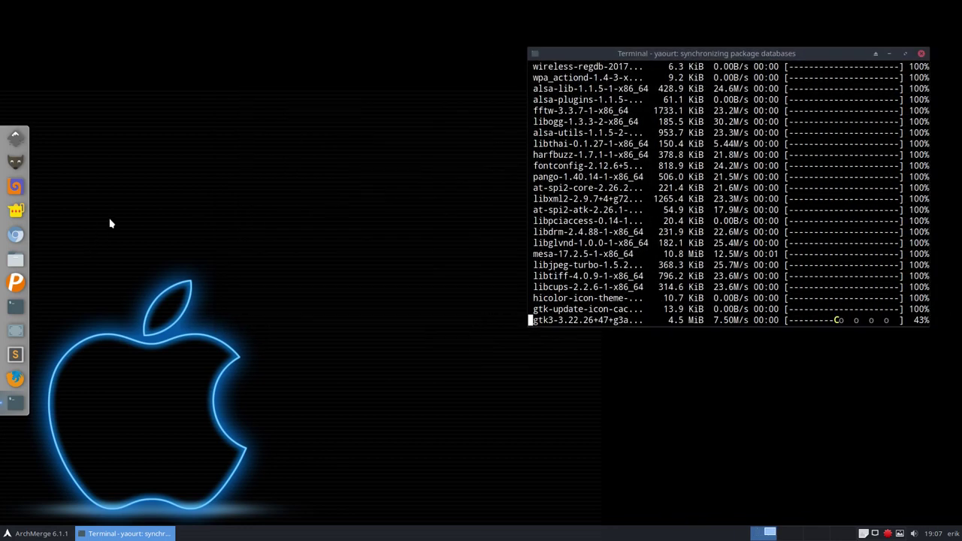
pyautogui.click(19, 259)
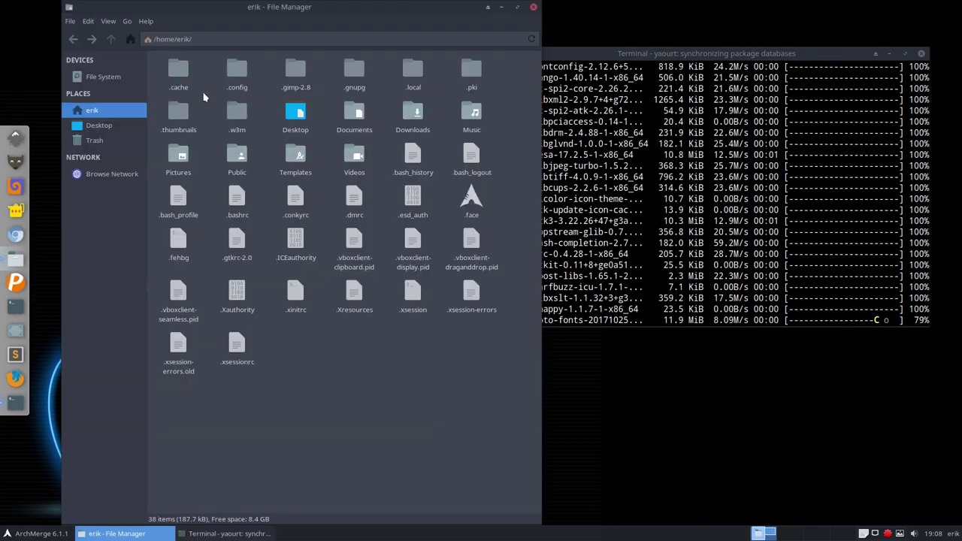
# Step: Open ~/.config/termite/config in Sublime Text and maximize the editor window
pyautogui.doubleClick(237, 74)
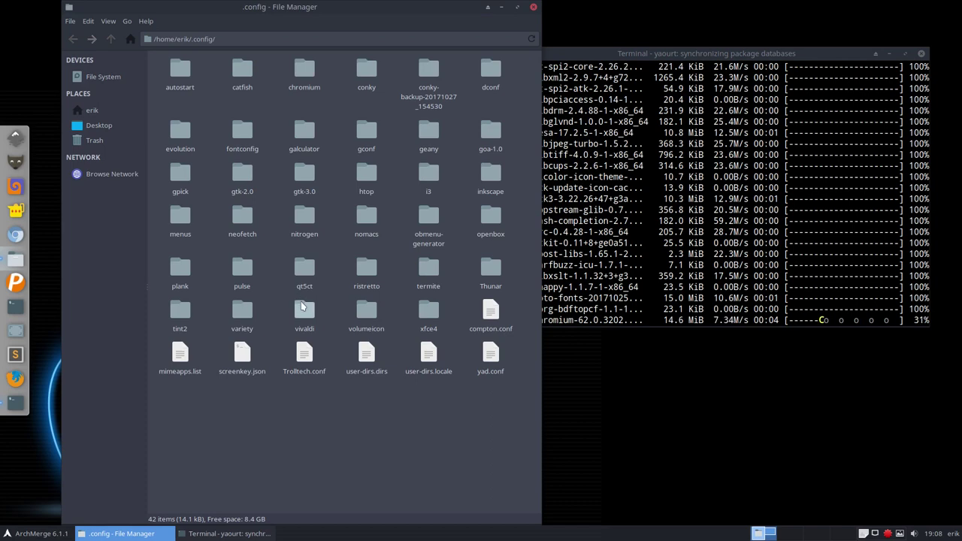
pyautogui.doubleClick(429, 269)
pyautogui.click(222, 67)
pyautogui.doubleClick(223, 67)
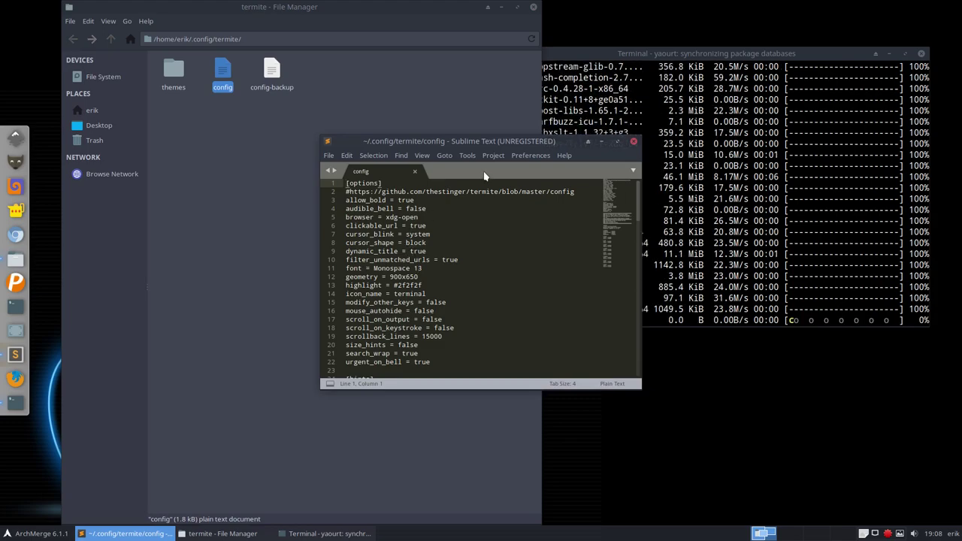
pyautogui.doubleClick(455, 141)
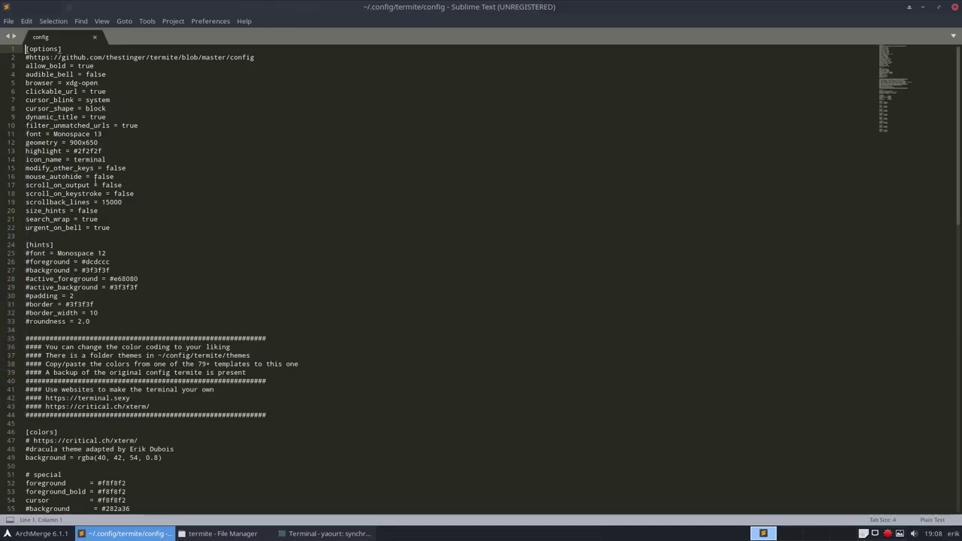
# Step: Change scroll_on_keystroke from false to true in the termite config and save it
pyautogui.scroll(5, 96, 182)
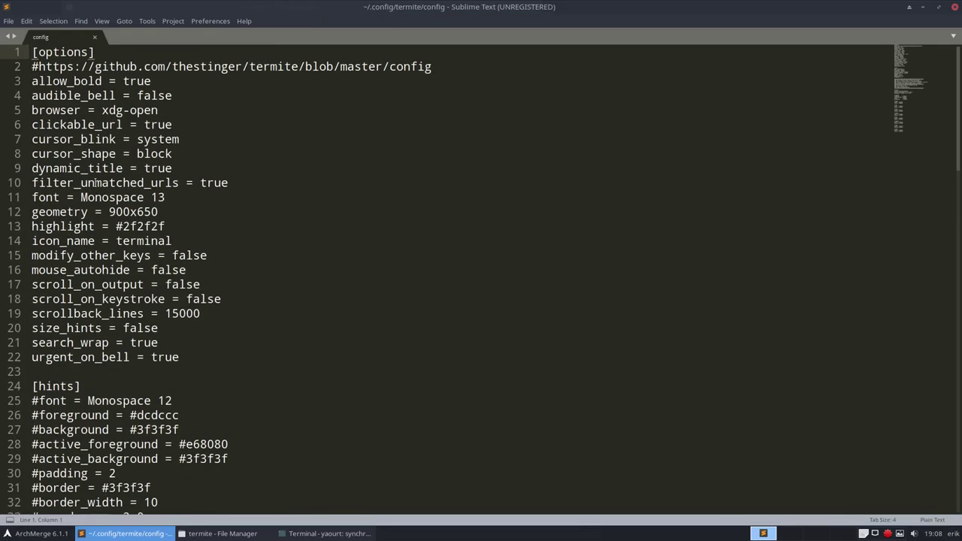
pyautogui.scroll(2, 96, 183)
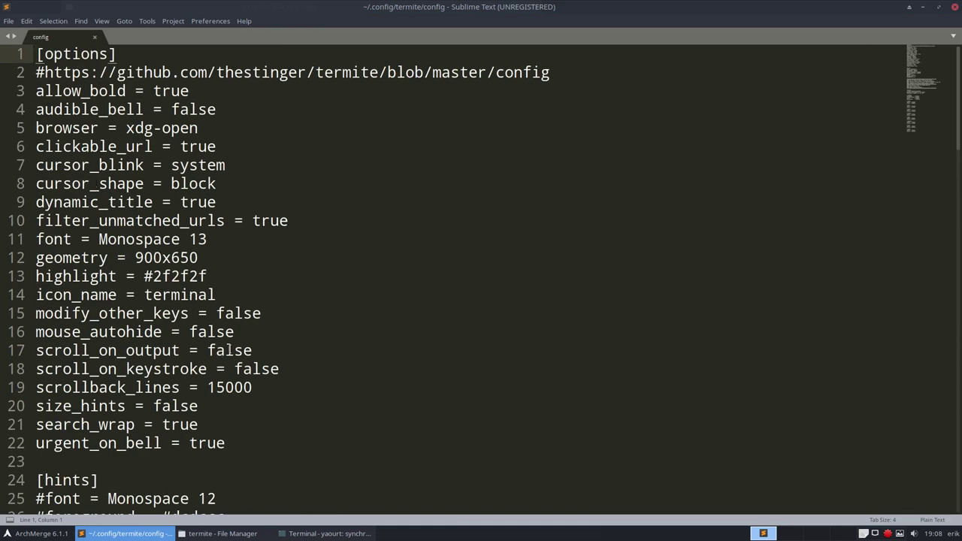
pyautogui.click(234, 350)
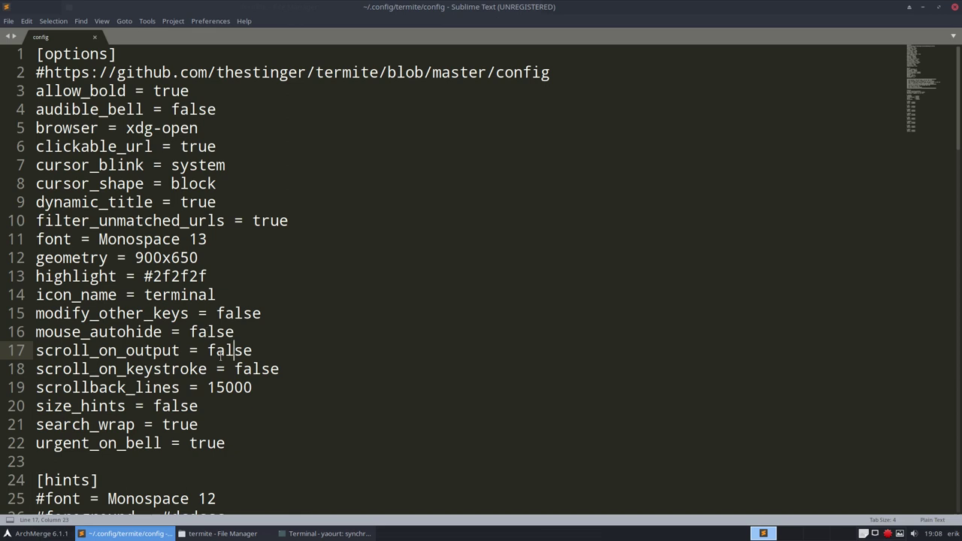
pyautogui.doubleClick(244, 368)
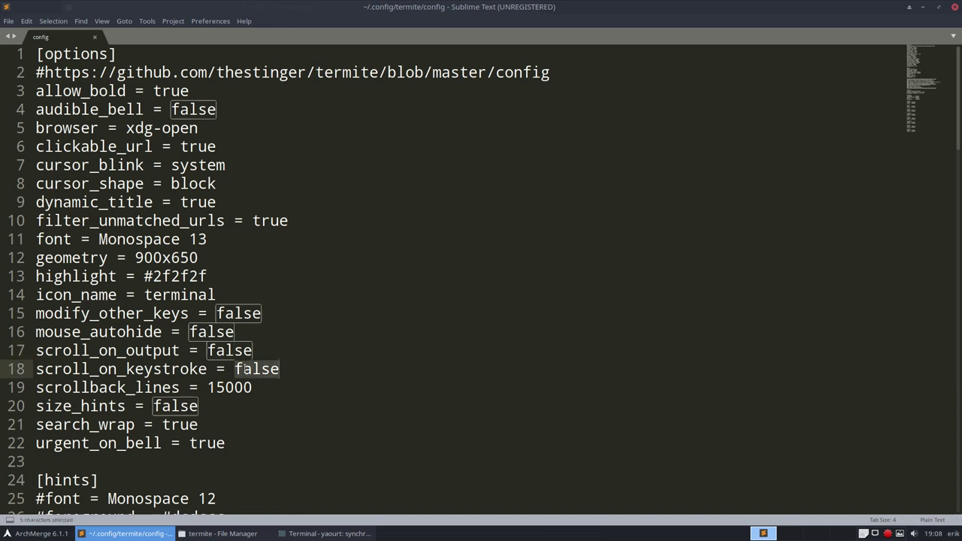
pyautogui.write('true')
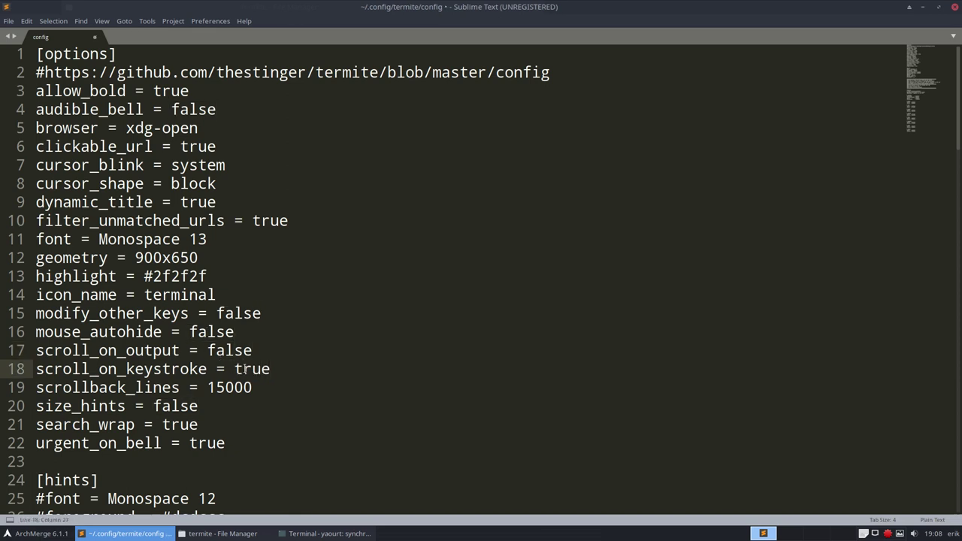
pyautogui.hotkey('ctrl', 's')
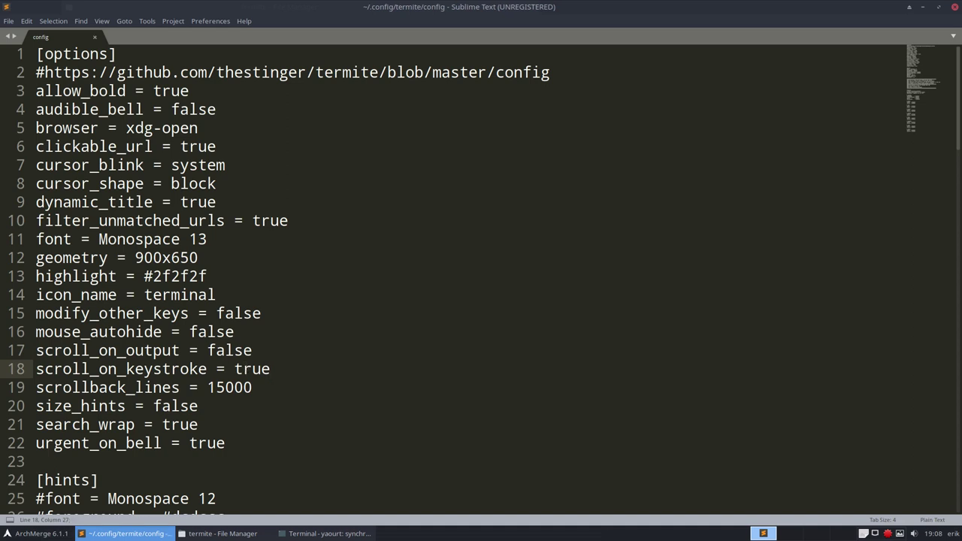
# Step: Check the neighbouring config lines, close Sublime Text, and return to the upgrade terminal
pyautogui.press('Down')
pyautogui.press('Down')
pyautogui.press('Down')
pyautogui.click(287, 357)
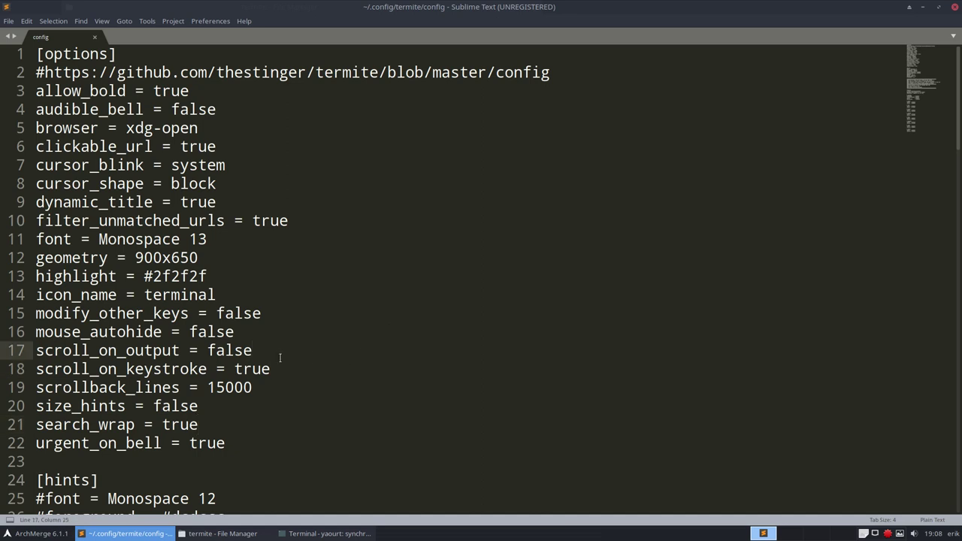
pyautogui.click(220, 385)
pyautogui.doubleClick(250, 369)
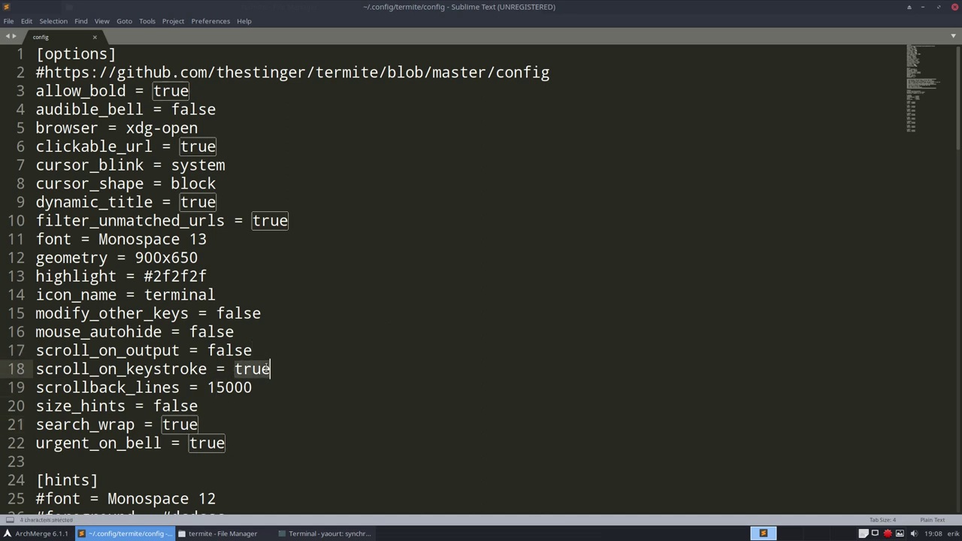
pyautogui.click(254, 369)
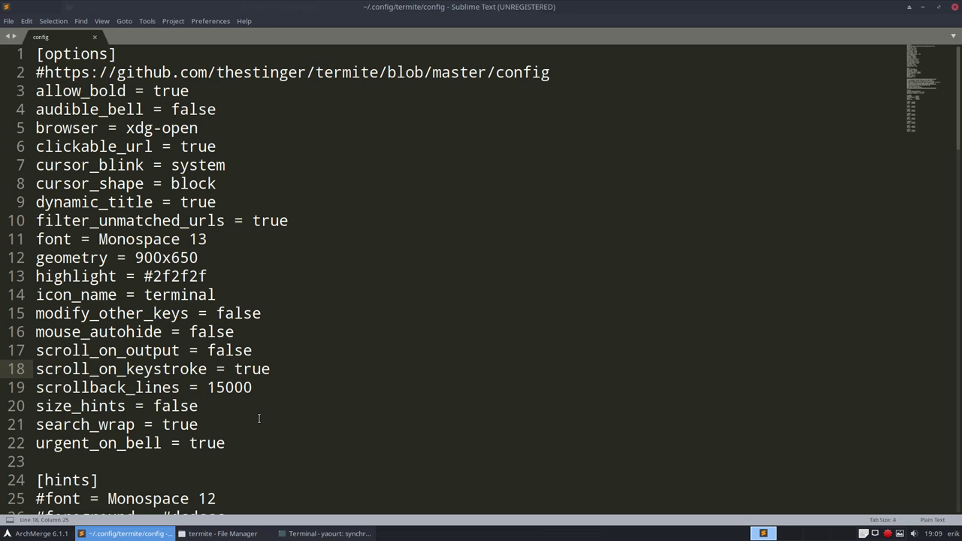
pyautogui.click(953, 7)
pyautogui.click(647, 278)
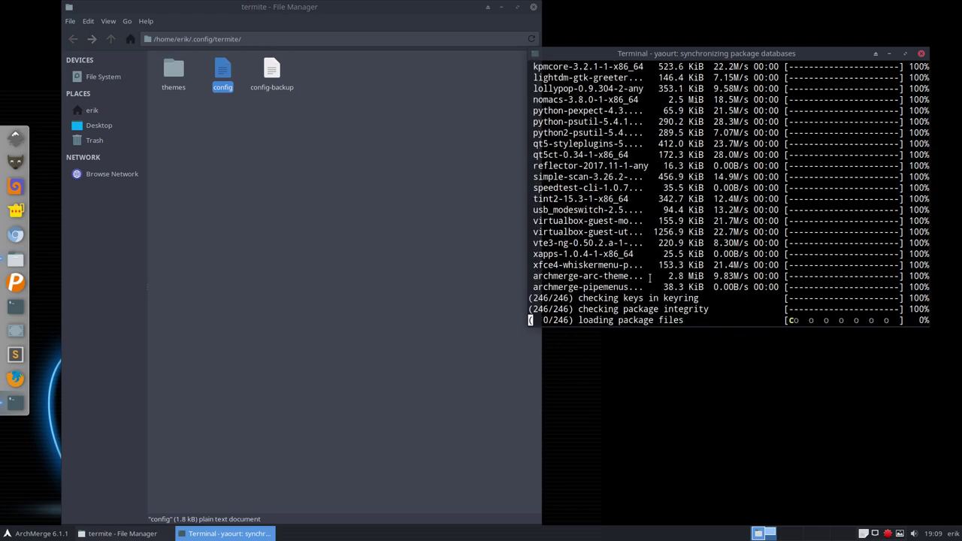
# Step: Abort the yaourt upgrade with Ctrl+C twice and close that xfce4-terminal window
pyautogui.scroll(7, 649, 278)
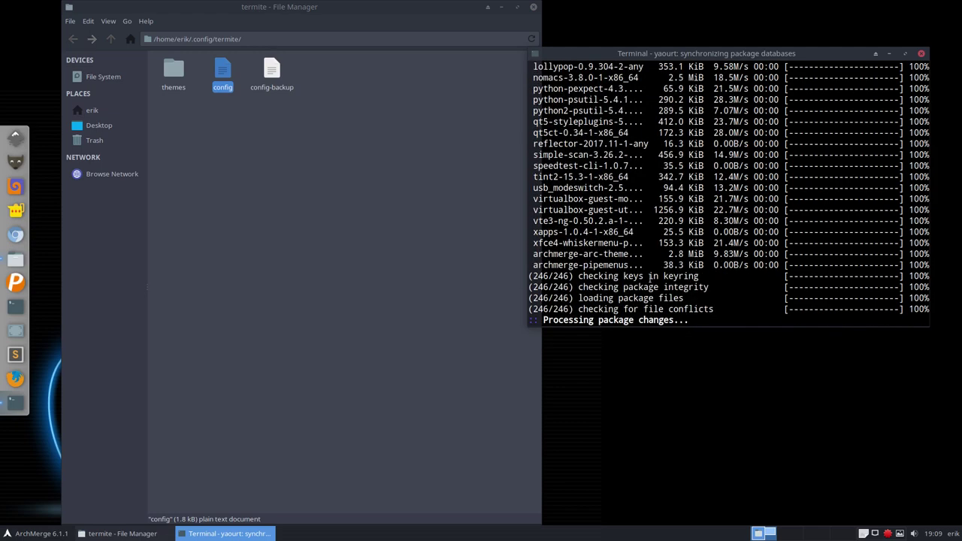
pyautogui.scroll(-4, 649, 278)
pyautogui.scroll(-5, 649, 278)
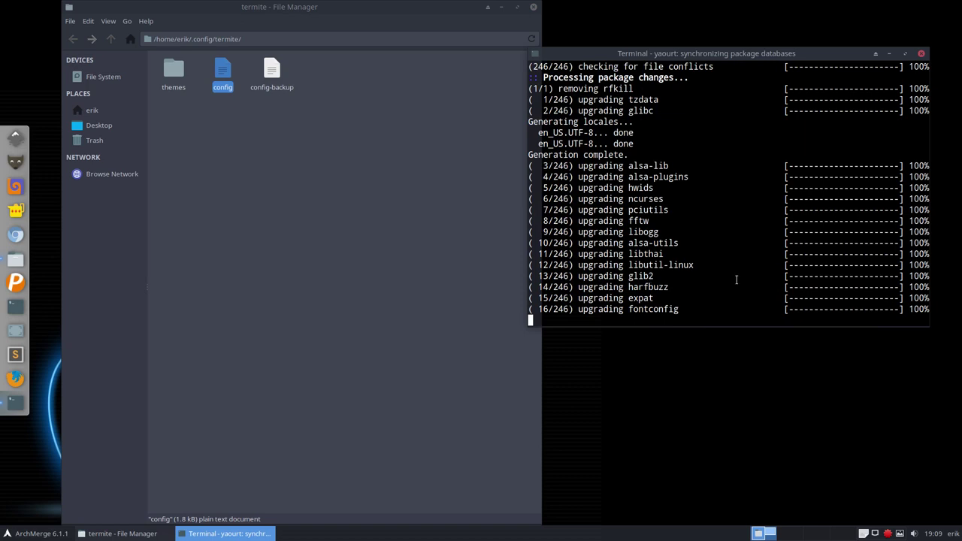
pyautogui.hotkey('ctrl', 'c')
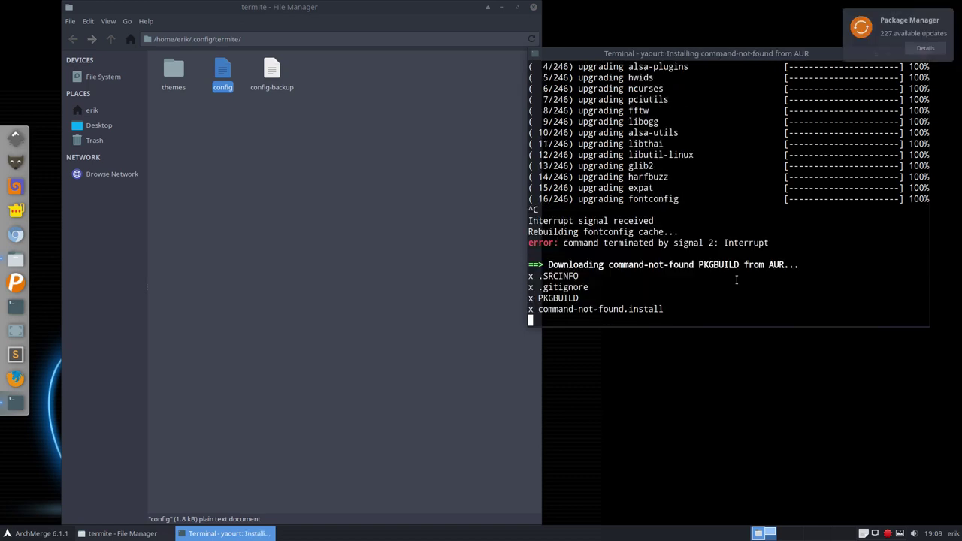
pyautogui.hotkey('ctrl', 'c')
pyautogui.hotkey('ctrl', 'c')
pyautogui.hotkey('ctrl', 'c')
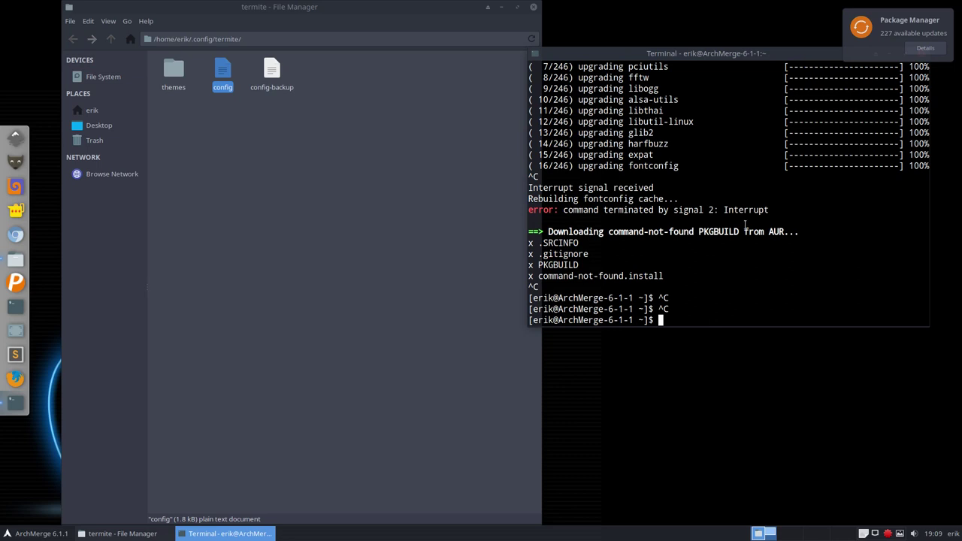
pyautogui.moveTo(807, 59); pyautogui.dragTo(726, 118)
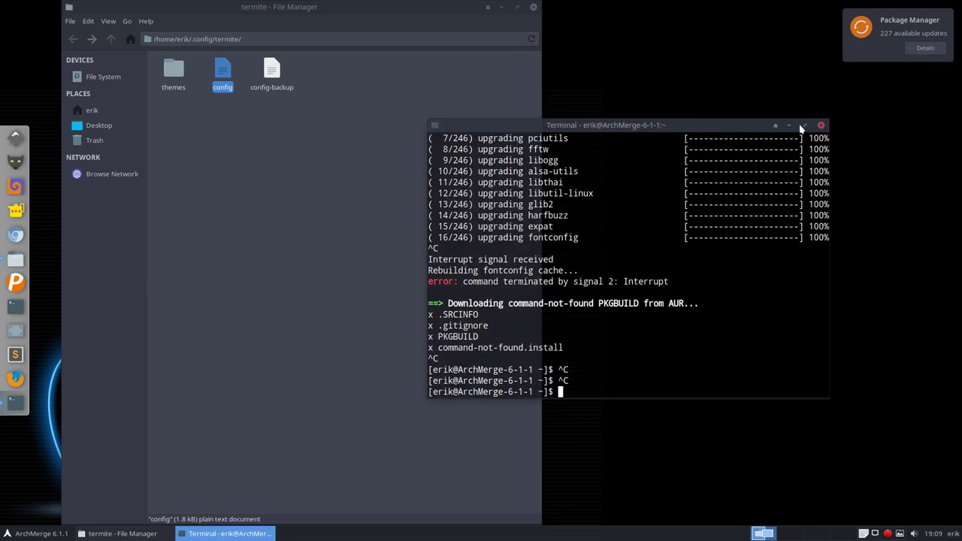
pyautogui.click(819, 126)
# Step: Open a terminal in the termite folder via Open Terminal Here
pyautogui.click(359, 194)
pyautogui.rightClick(359, 194)
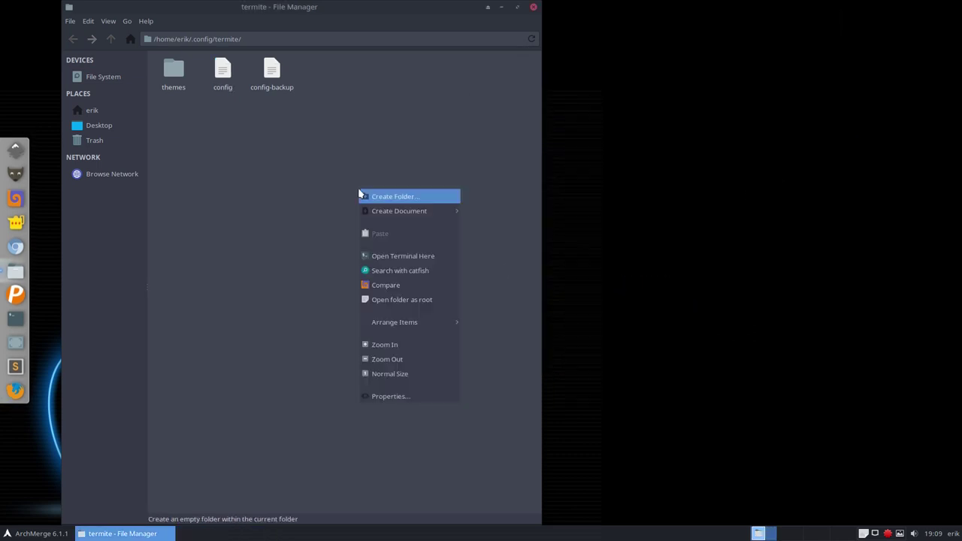
pyautogui.click(417, 255)
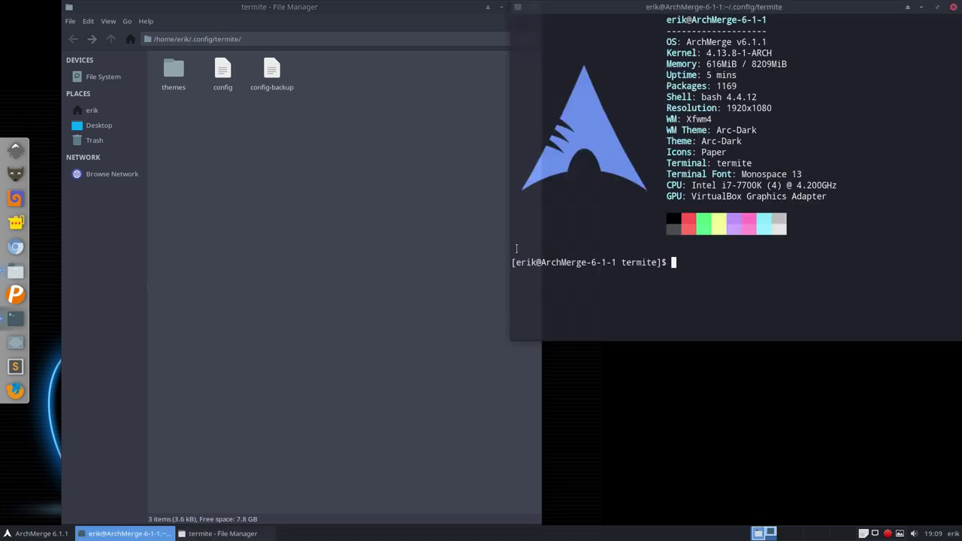
# Step: Rerun pksyua in Termite, giving the sudo password and confirming the upgrade
pyautogui.write('pksyua')
pyautogui.press('Return')
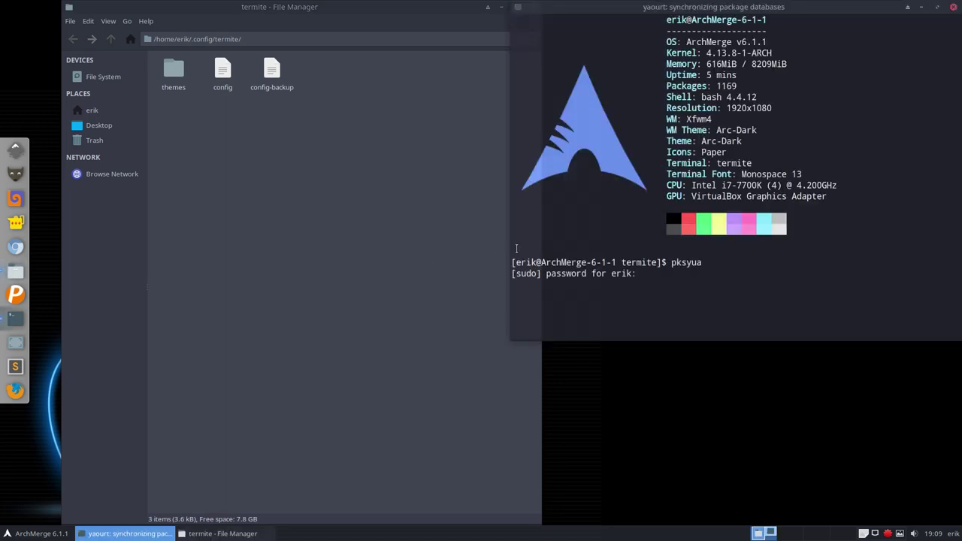
pyautogui.press('Return')
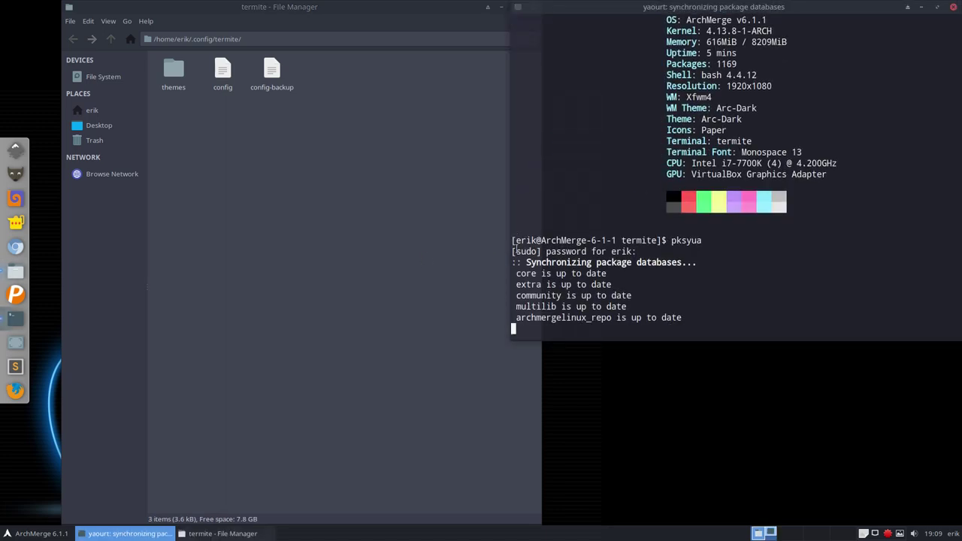
pyautogui.press('Return')
pyautogui.press('Return')
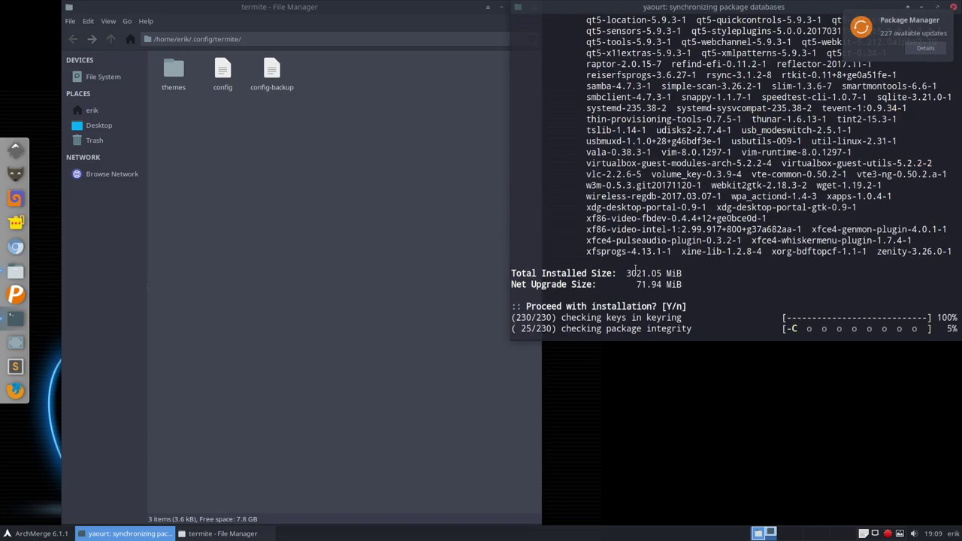
# Step: Review the pending upgrade list, then move the terminal right and raise the file manager
pyautogui.scroll(20, 635, 269)
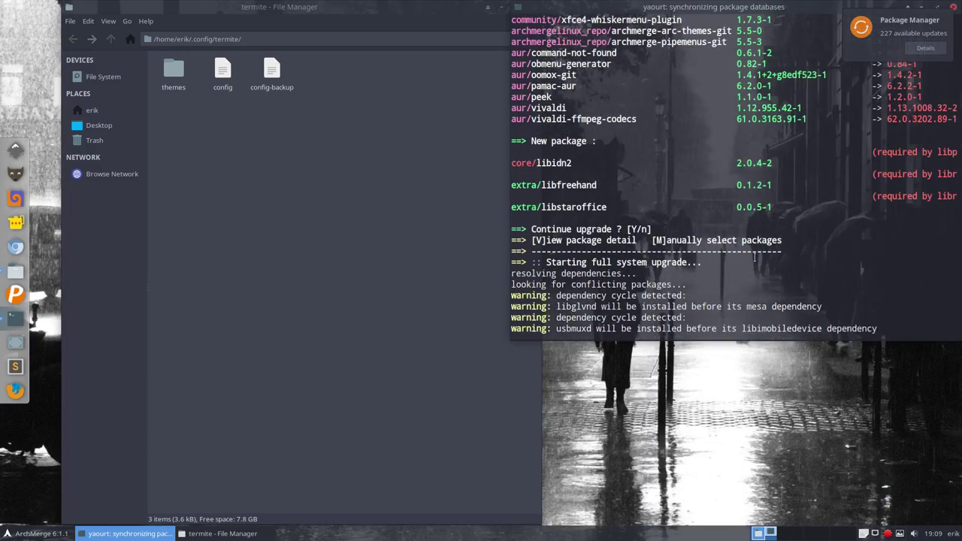
pyautogui.scroll(-2, 754, 257)
pyautogui.scroll(4, 753, 258)
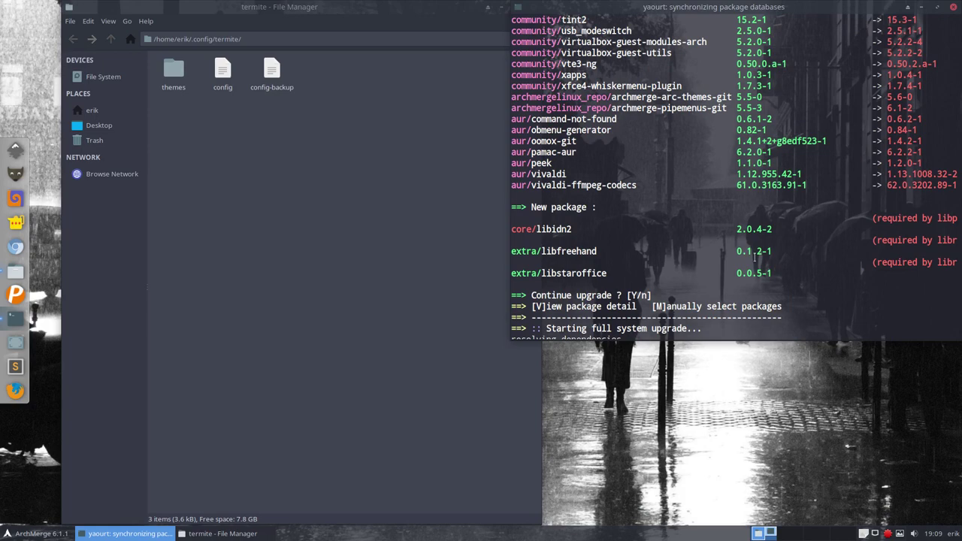
pyautogui.scroll(5, 754, 258)
pyautogui.scroll(11, 754, 260)
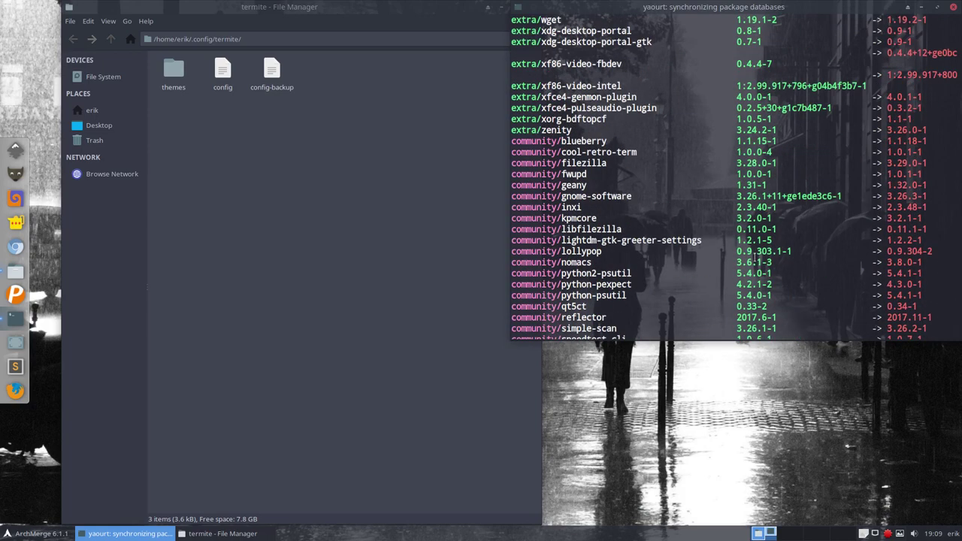
pyautogui.scroll(13, 754, 260)
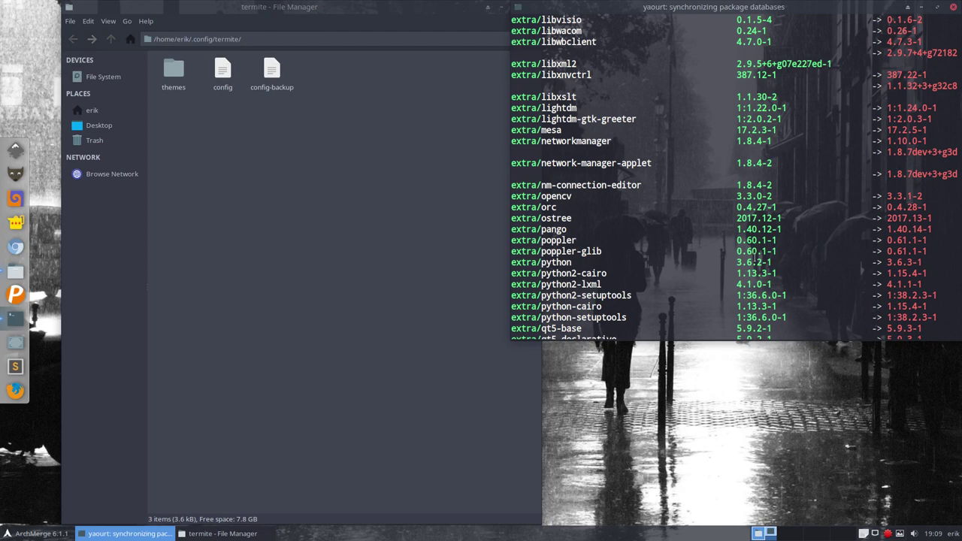
pyautogui.scroll(-20, 755, 260)
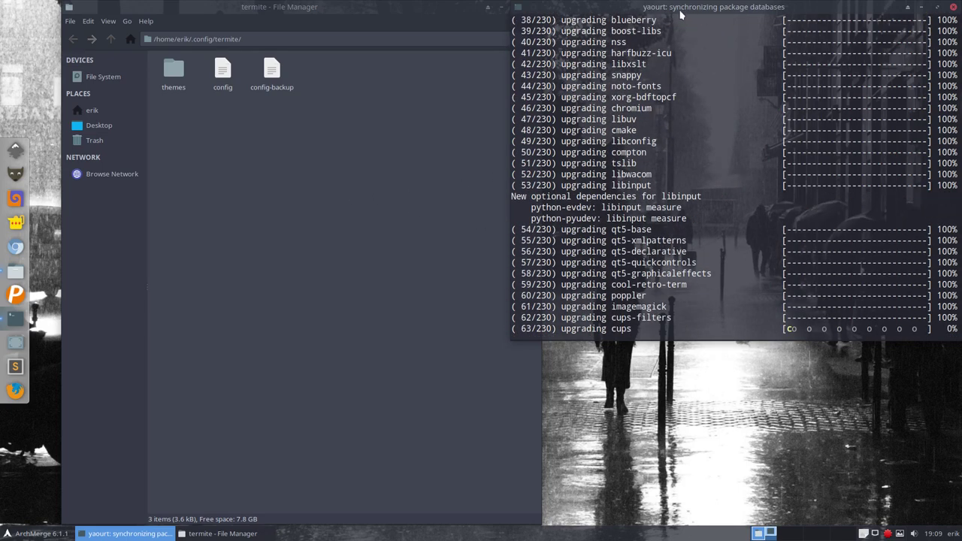
pyautogui.moveTo(680, 13); pyautogui.dragTo(961, 203)
pyautogui.click(294, 257)
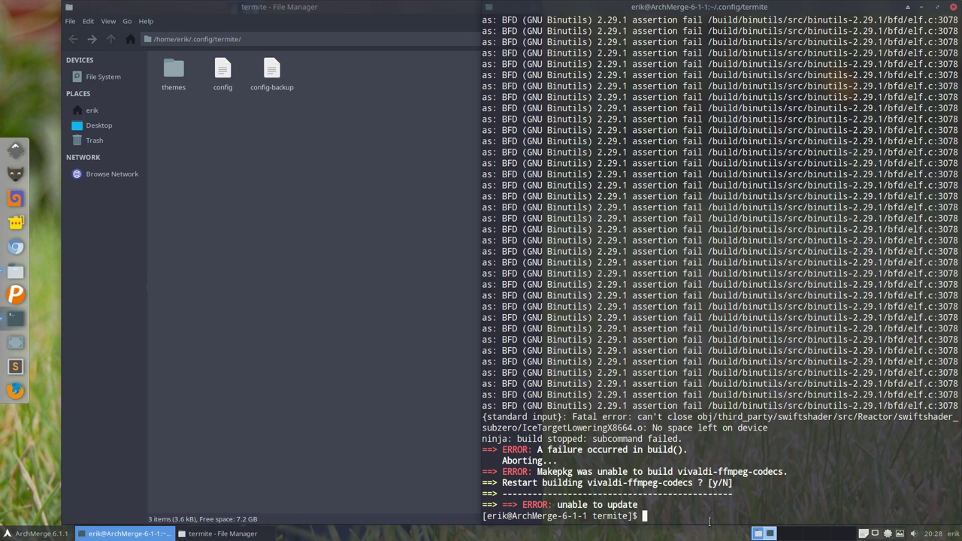
# Step: Enter the command sudo pacman -R vivaldi-ffmpeg-codecs, correcting the typos along the way
pyautogui.write('sudo pacman -S')
pyautogui.press('BackSpace')
pyautogui.write('R')
pyautogui.write('vivali')
pyautogui.press('BackSpace')
pyautogui.write('di')
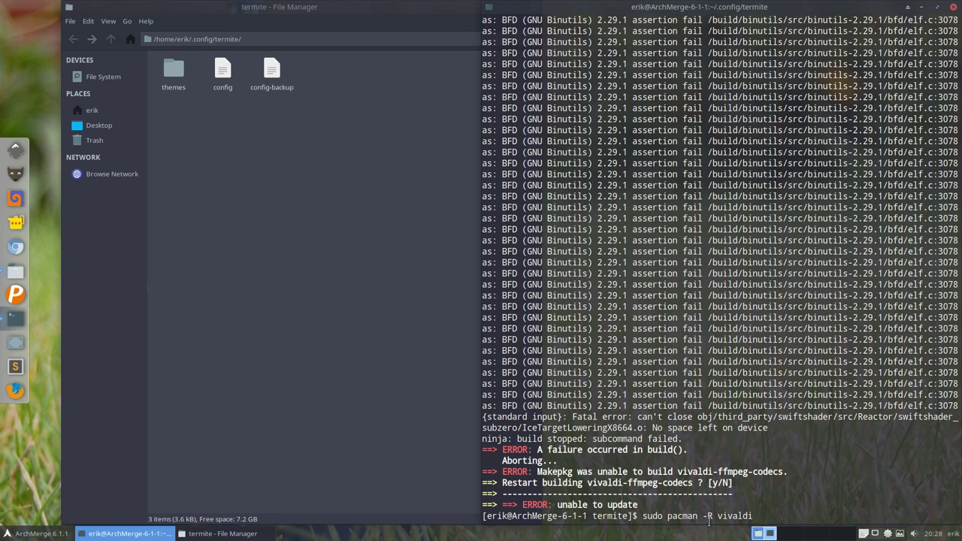
pyautogui.press('BackSpace')
pyautogui.write('-f')
pyautogui.press('Tab')
# Step: Run the removal, supplying the sudo password and confirming with y
pyautogui.press('Return')
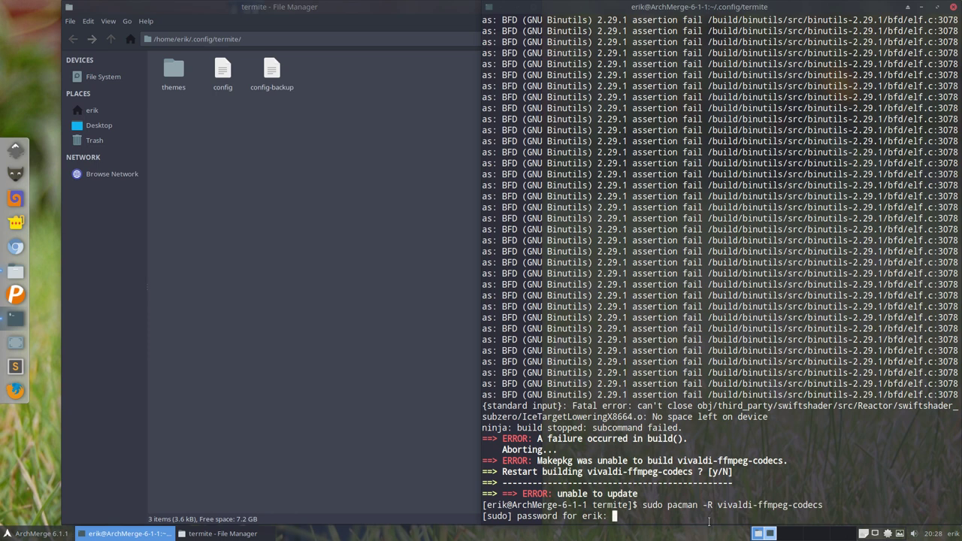
pyautogui.press('Return')
pyautogui.write('y')
pyautogui.press('Return')
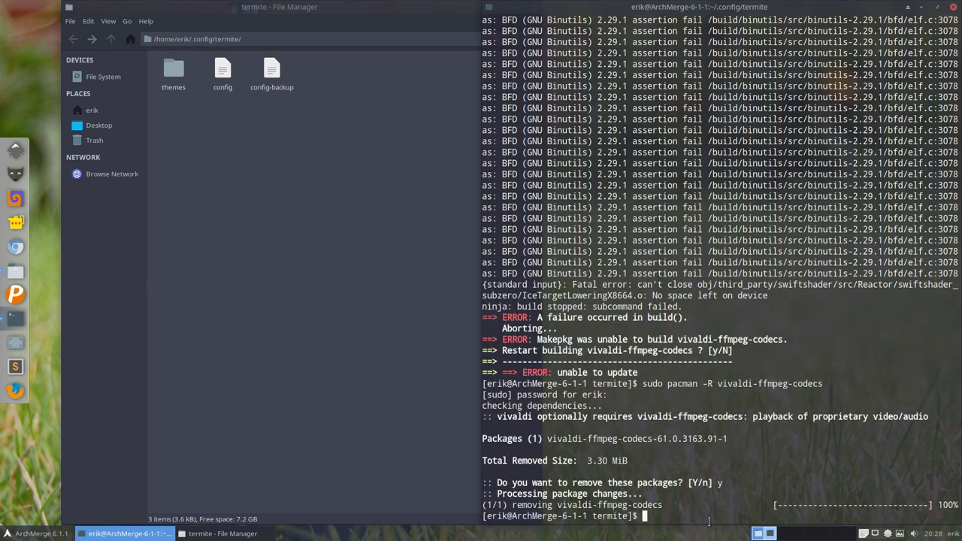
# Step: Rerun pksyua, which reports everything up to date, and check the foreign packages count
pyautogui.write('pksyua')
pyautogui.press('Return')
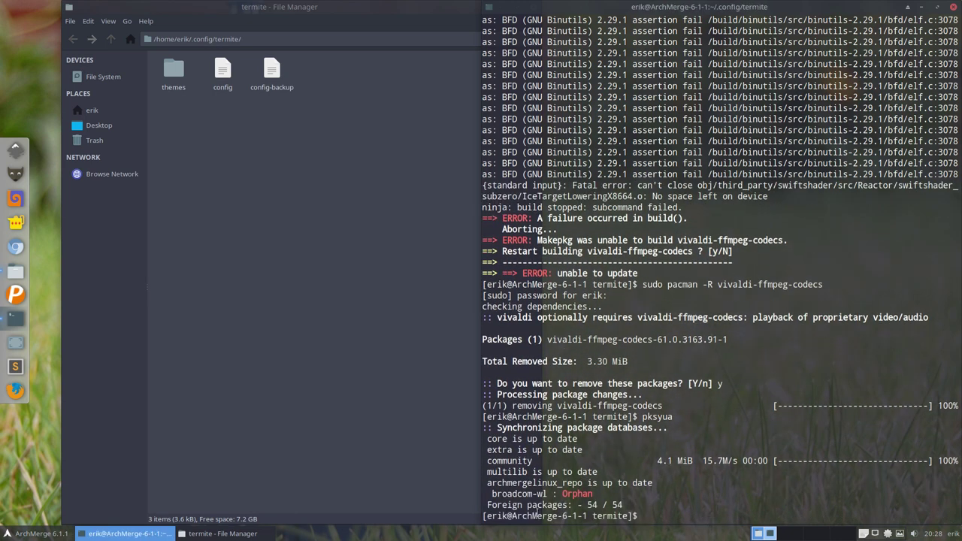
pyautogui.moveTo(583, 505); pyautogui.dragTo(613, 505)
pyautogui.click(740, 317)
# Step: Clear the terminal and tab-complete sudo pacman -S archmerge- to list available archmerge packages
pyautogui.write('clear')
pyautogui.press('Return')
pyautogui.write('sudo pac')
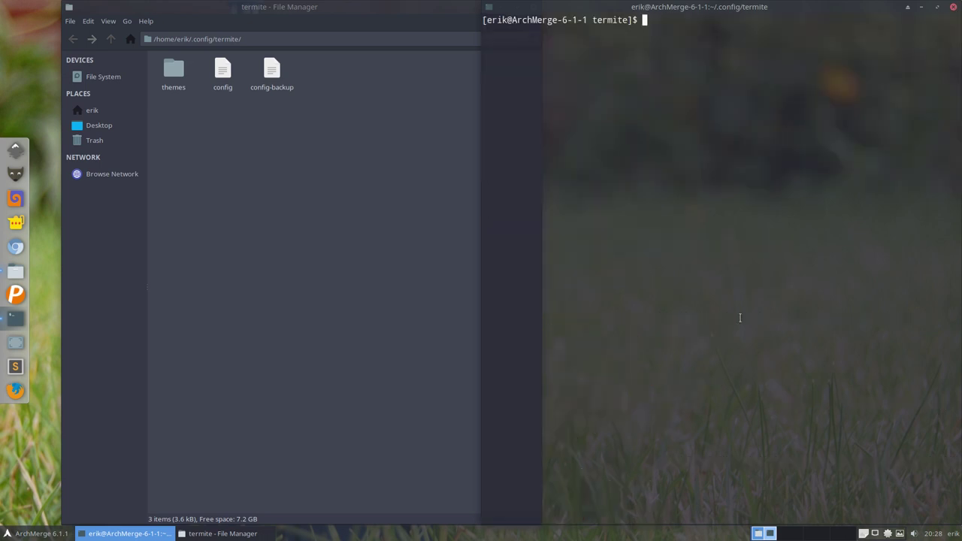
pyautogui.write('man -S archmerge-')
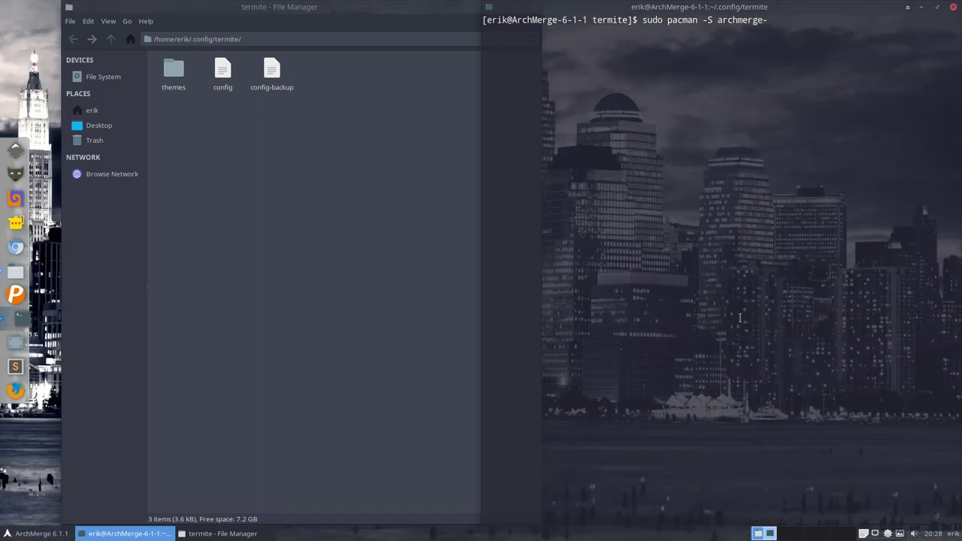
pyautogui.press('Tab')
pyautogui.press('Tab')
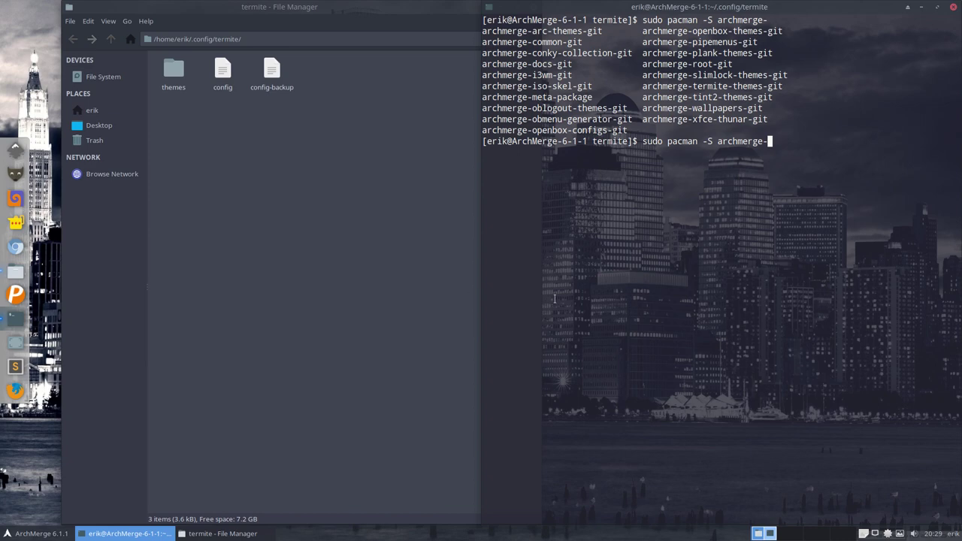
# Step: Browse to ~/.config/conky in Thunar and select the get-latest conky collection script
pyautogui.click(98, 112)
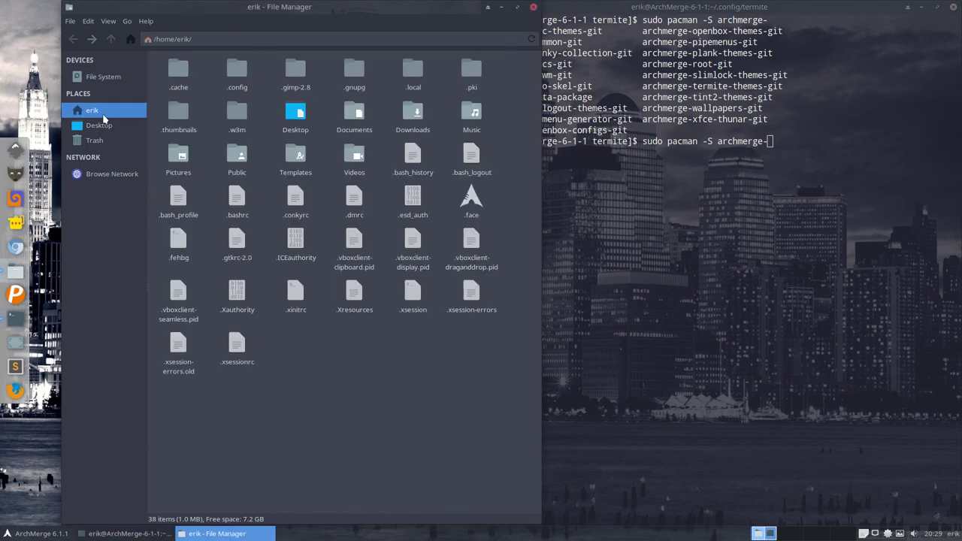
pyautogui.doubleClick(235, 71)
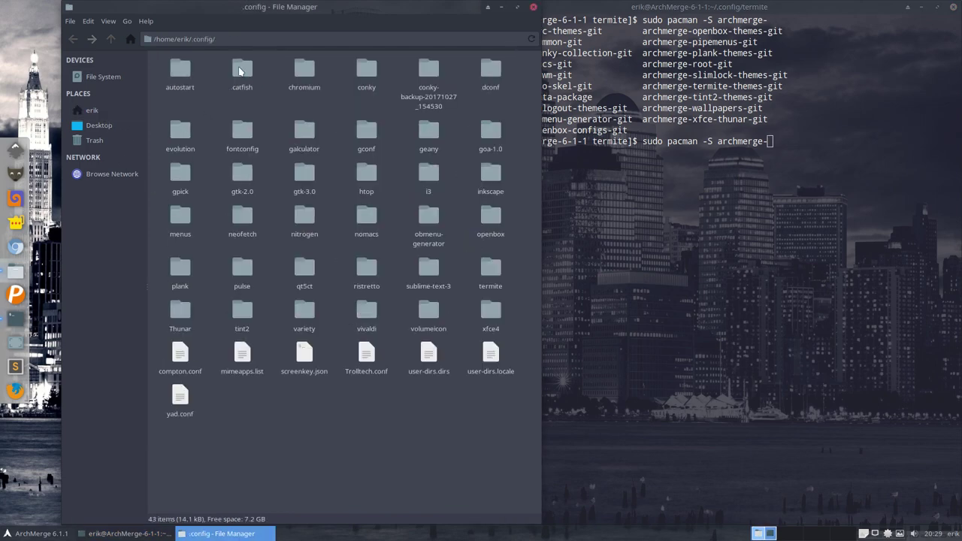
pyautogui.click(367, 75)
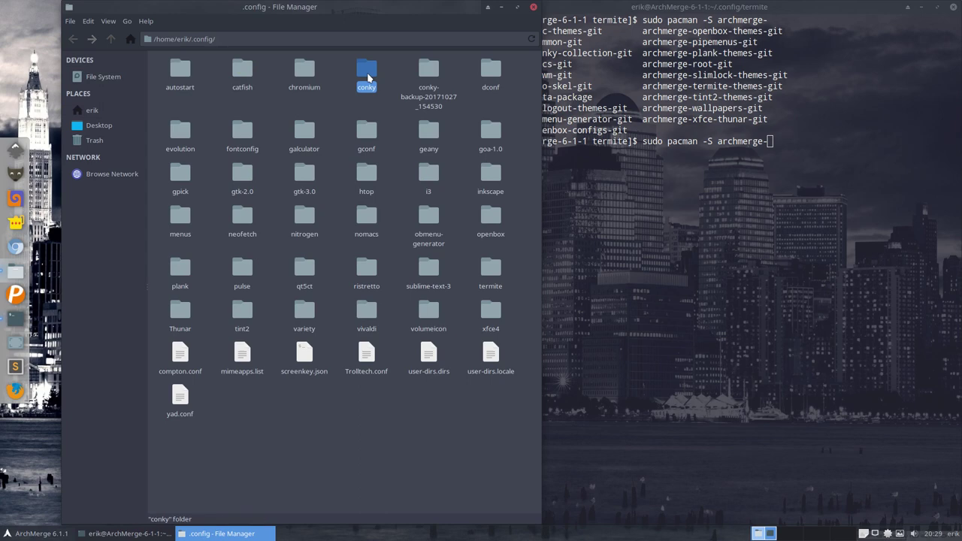
pyautogui.doubleClick(368, 75)
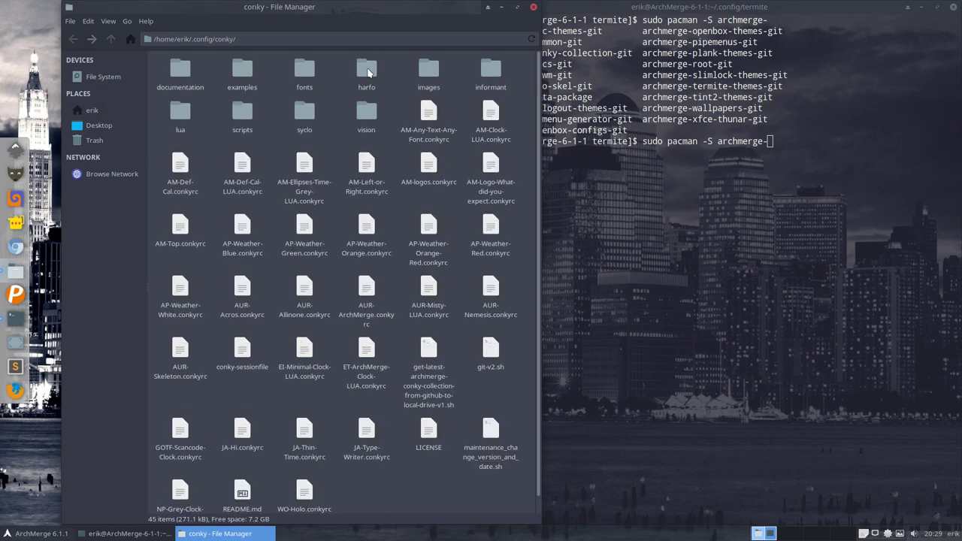
pyautogui.click(429, 350)
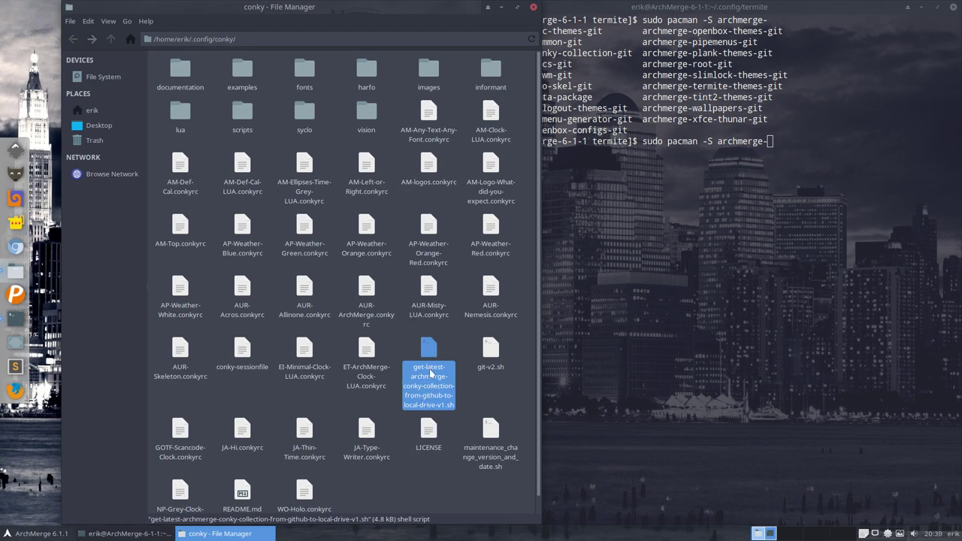
pyautogui.click(596, 163)
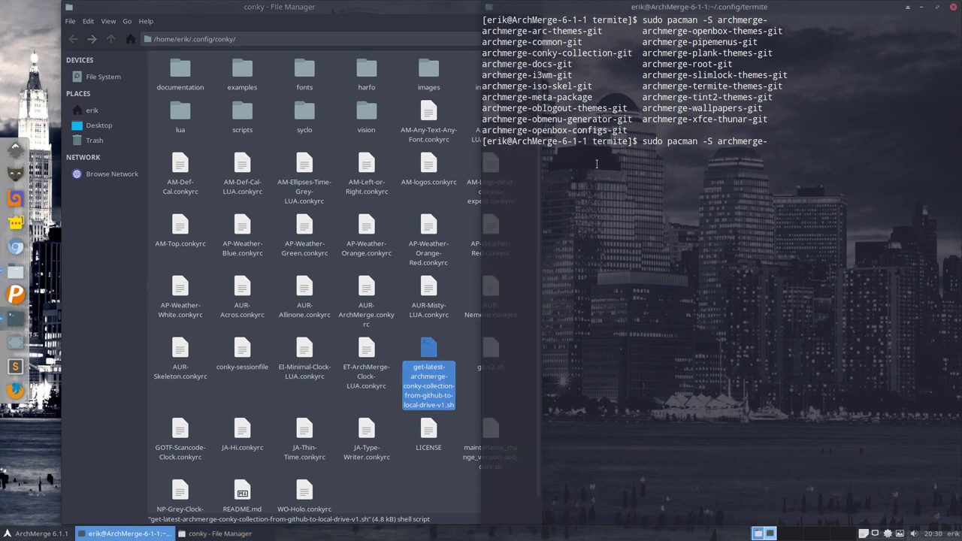
# Step: Tab-complete and run sudo pacman -S archmerge-conky-collection-git, confirming with y
pyautogui.write('conk')
pyautogui.press('Tab')
pyautogui.press('Return')
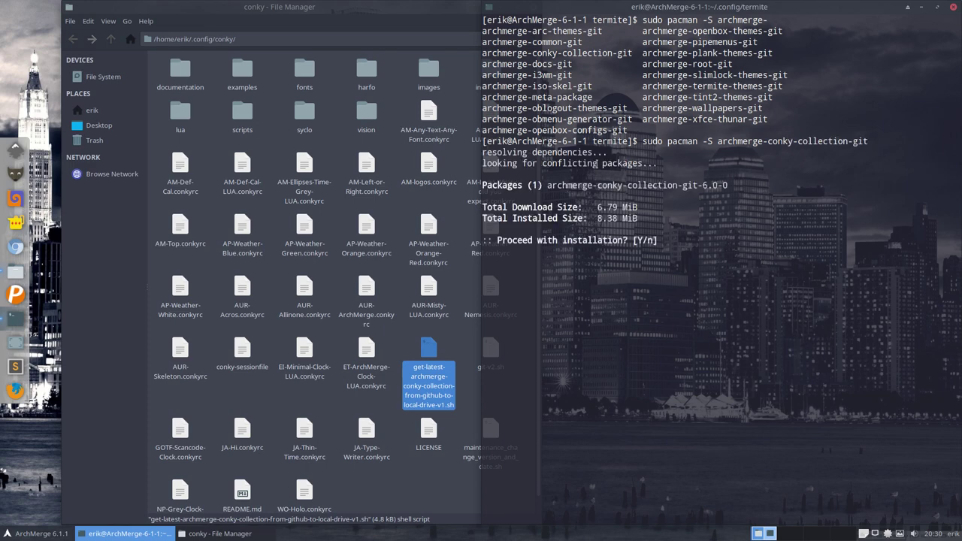
pyautogui.write('y')
pyautogui.press('Return')
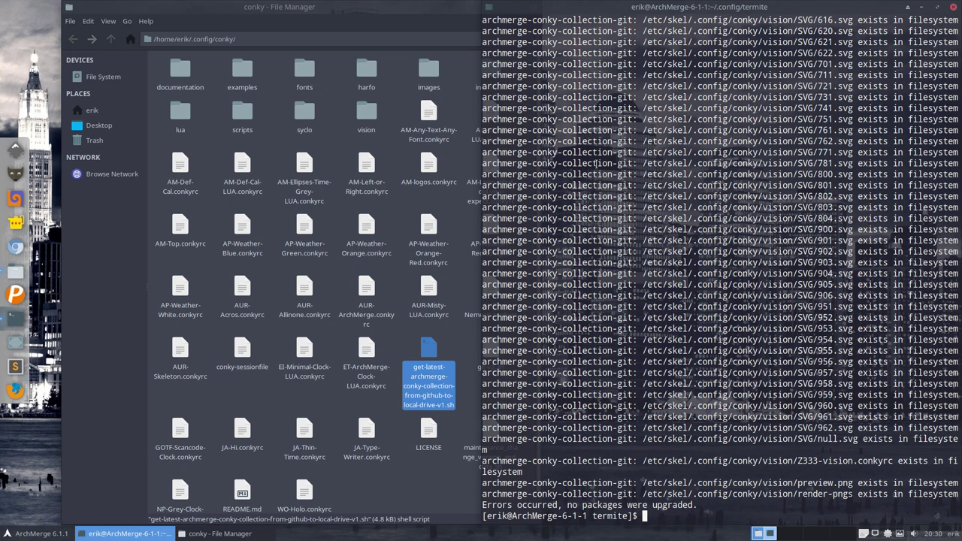
# Step: Bookmark /etc/skel in the Places sidebar and open its .config folder
pyautogui.click(98, 78)
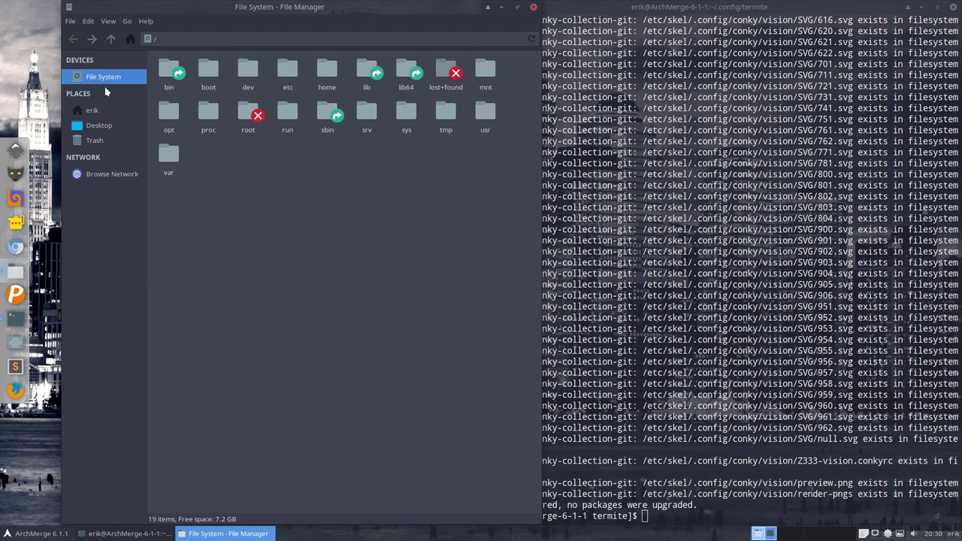
pyautogui.doubleClick(287, 69)
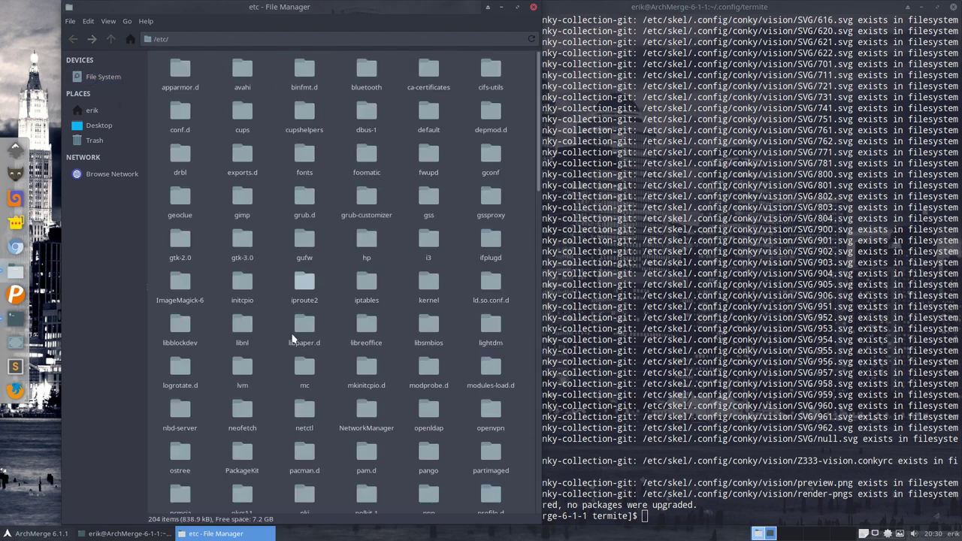
pyautogui.scroll(-5, 293, 338)
pyautogui.click(366, 333)
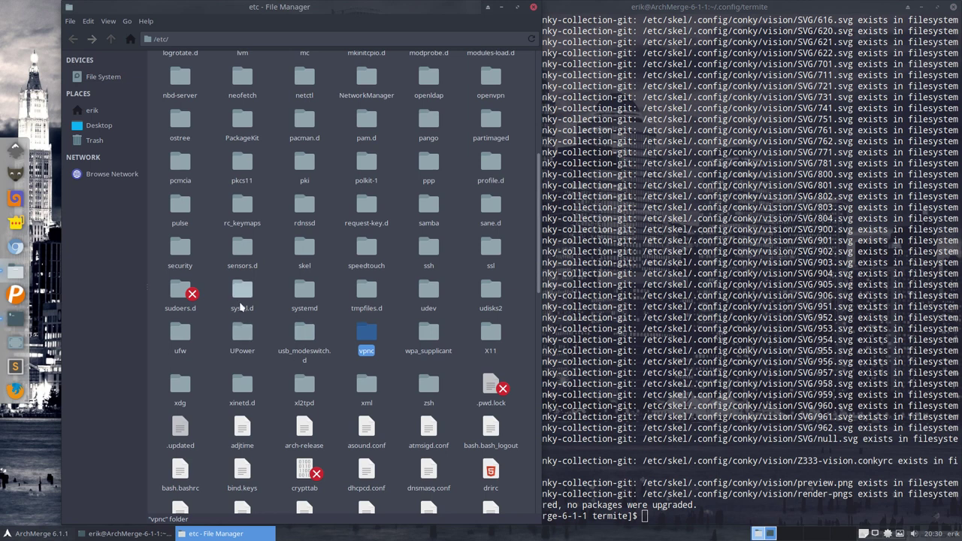
pyautogui.click(306, 255)
pyautogui.moveTo(307, 255); pyautogui.dragTo(90, 156)
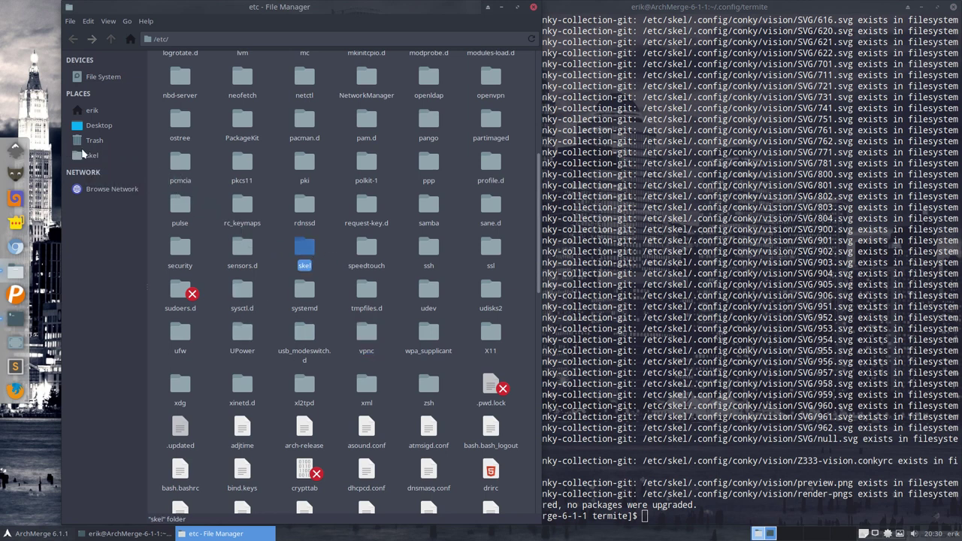
pyautogui.click(91, 155)
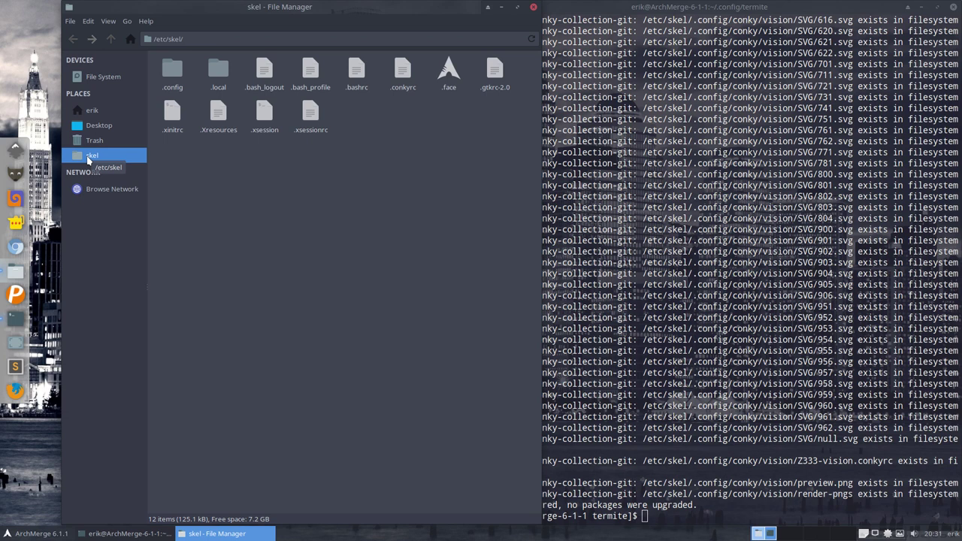
pyautogui.click(709, 257)
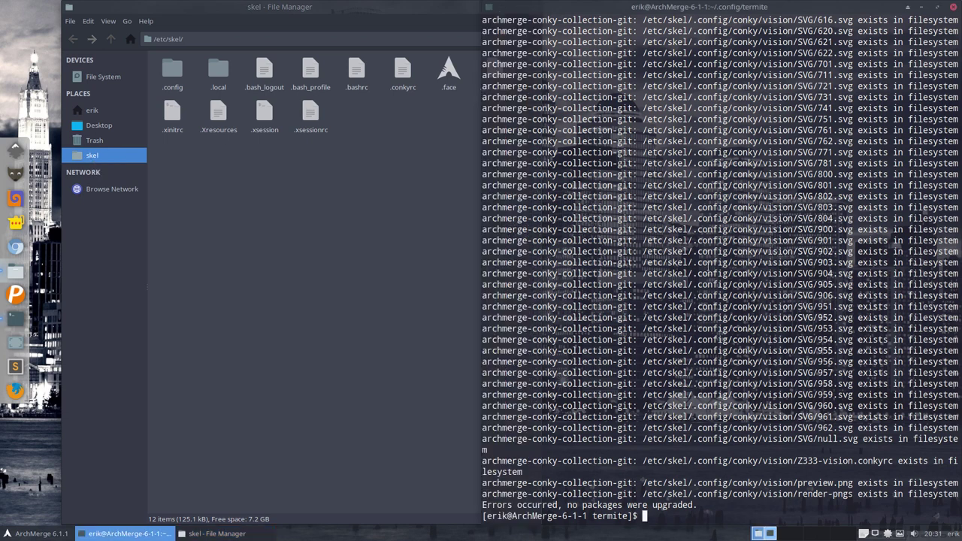
pyautogui.doubleClick(174, 75)
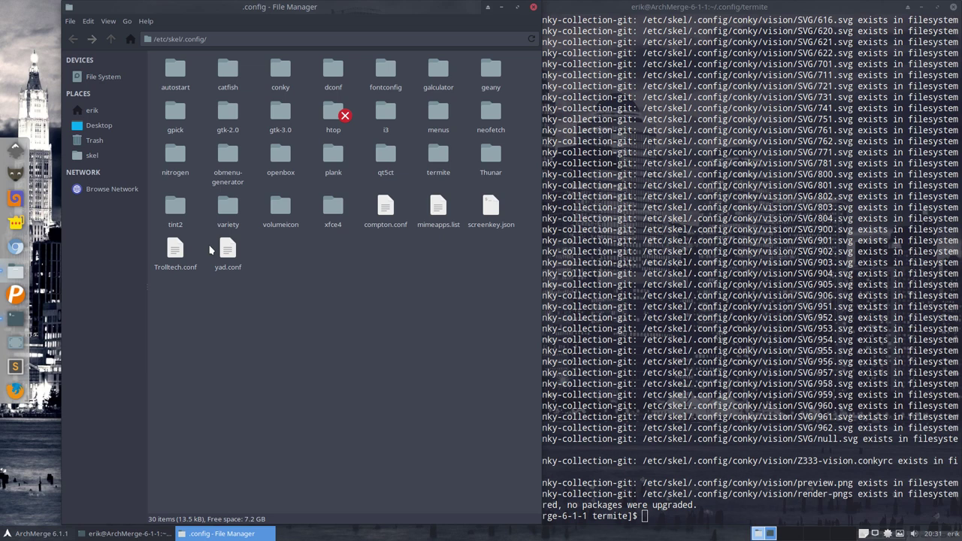
# Step: Open the folder as root from its context menu, entering the administrator password
pyautogui.rightClick(244, 333)
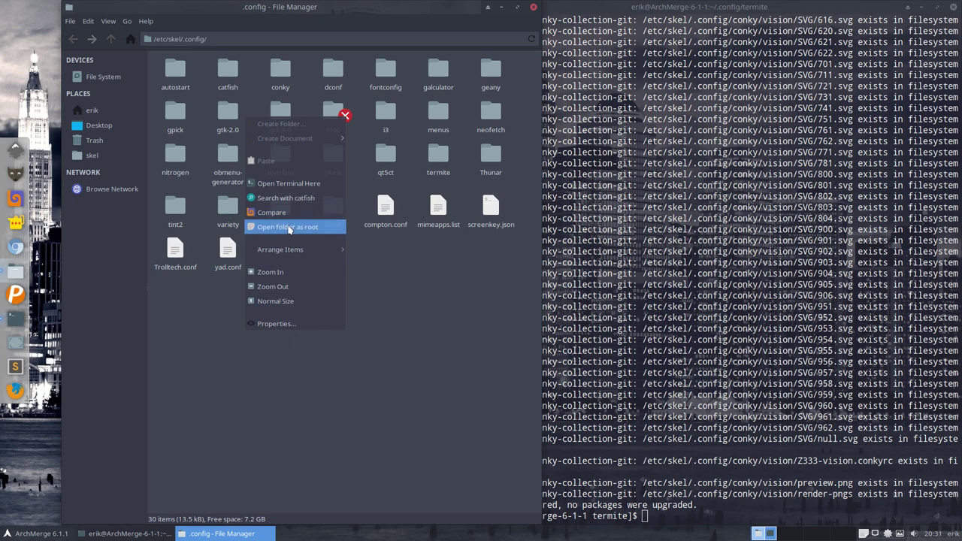
pyautogui.click(292, 226)
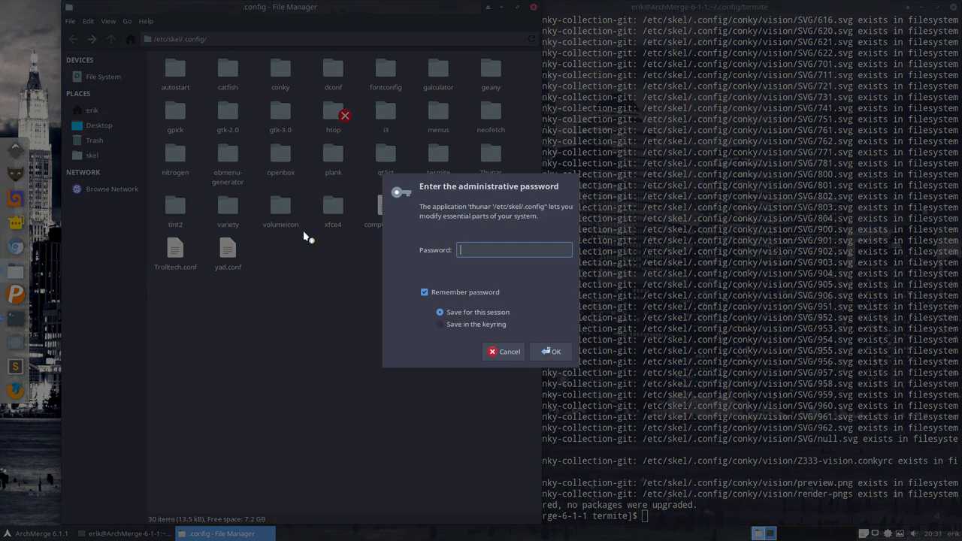
pyautogui.write('test')
pyautogui.press('Return')
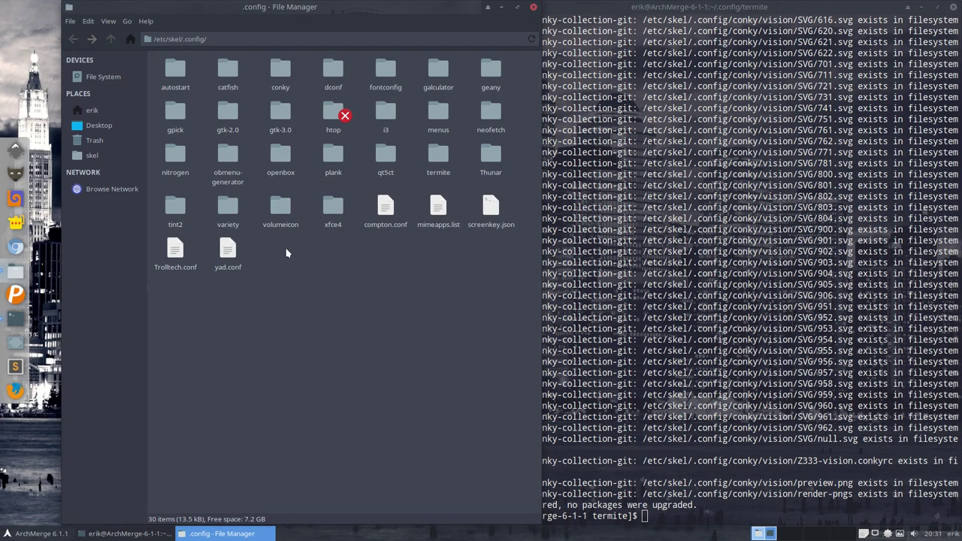
pyautogui.click(230, 534)
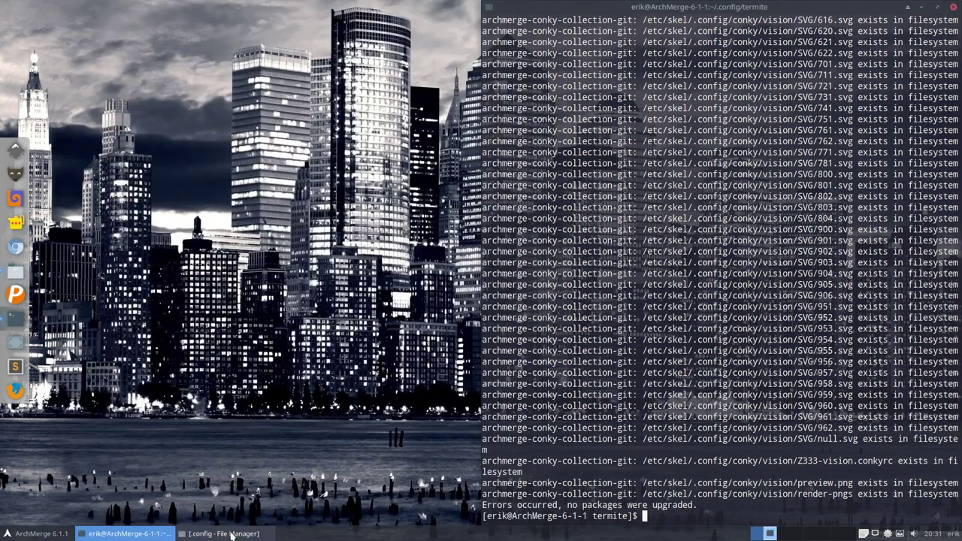
pyautogui.click(230, 534)
# Step: Retry opening .config as root and dismiss the password notice permanently
pyautogui.rightClick(305, 286)
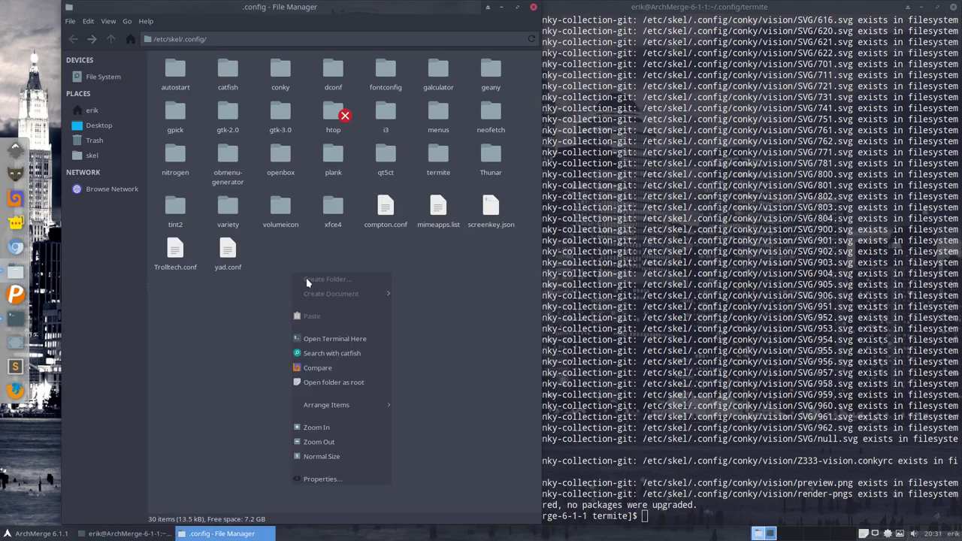
pyautogui.click(343, 385)
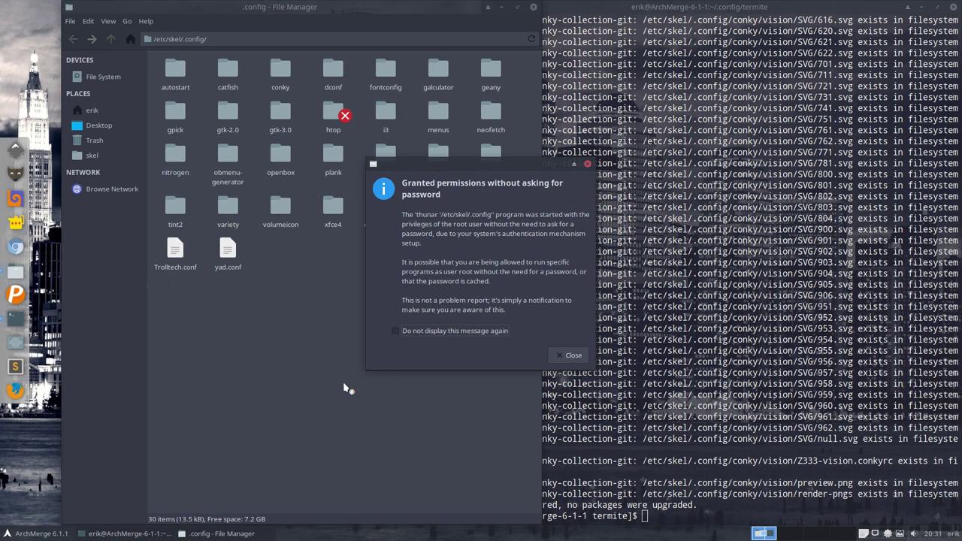
pyautogui.click(452, 333)
pyautogui.click(569, 354)
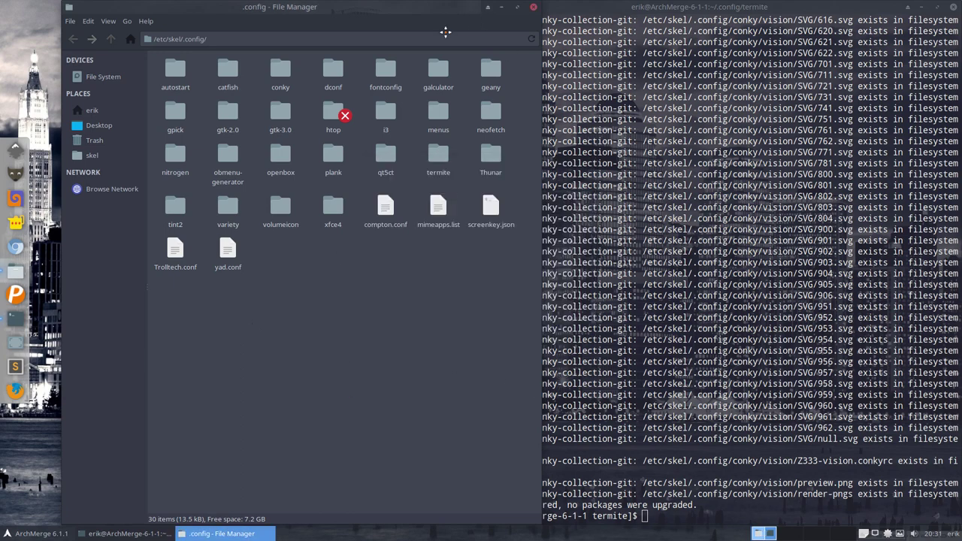
pyautogui.moveTo(444, 30)
pyautogui.mouseDown()
pyautogui.moveTo(399, 438)
pyautogui.moveTo(550, 224)
pyautogui.moveTo(443, 25)
pyautogui.mouseUp()
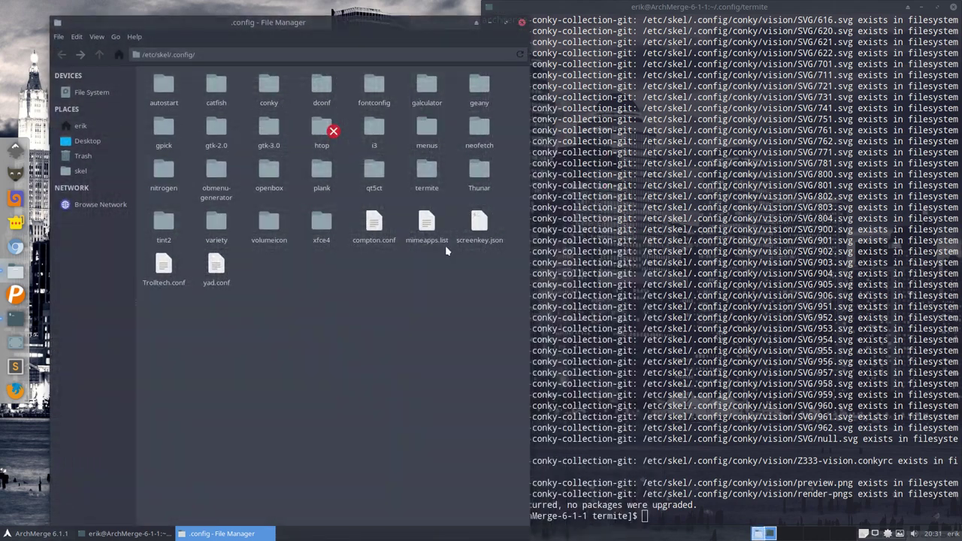
# Step: Try 'Open folder as root' once more, then close the file manager and terminal windows
pyautogui.rightClick(308, 293)
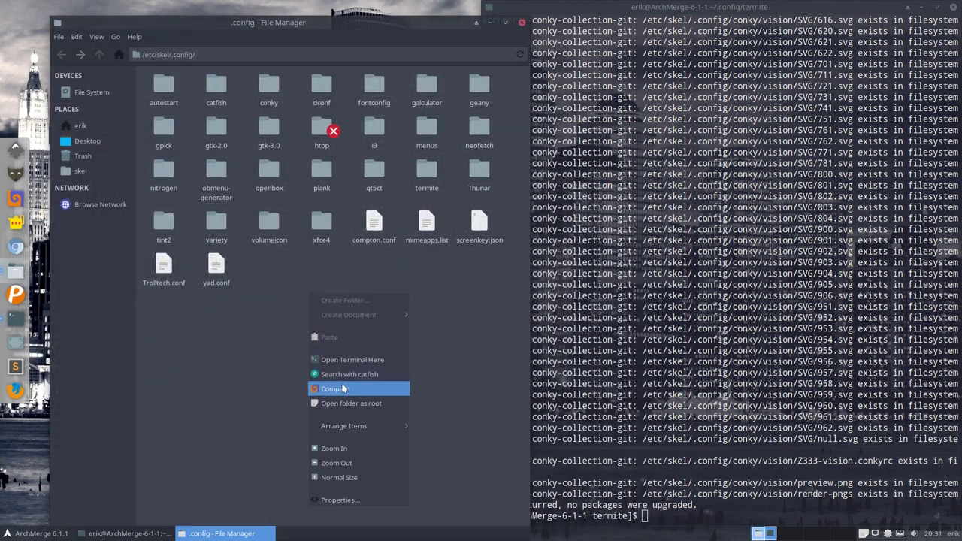
pyautogui.click(344, 403)
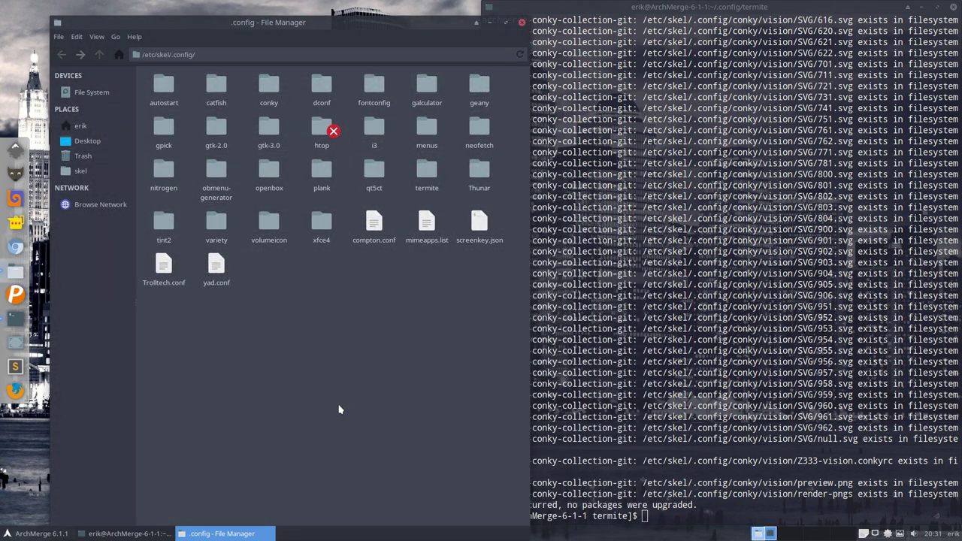
pyautogui.click(521, 21)
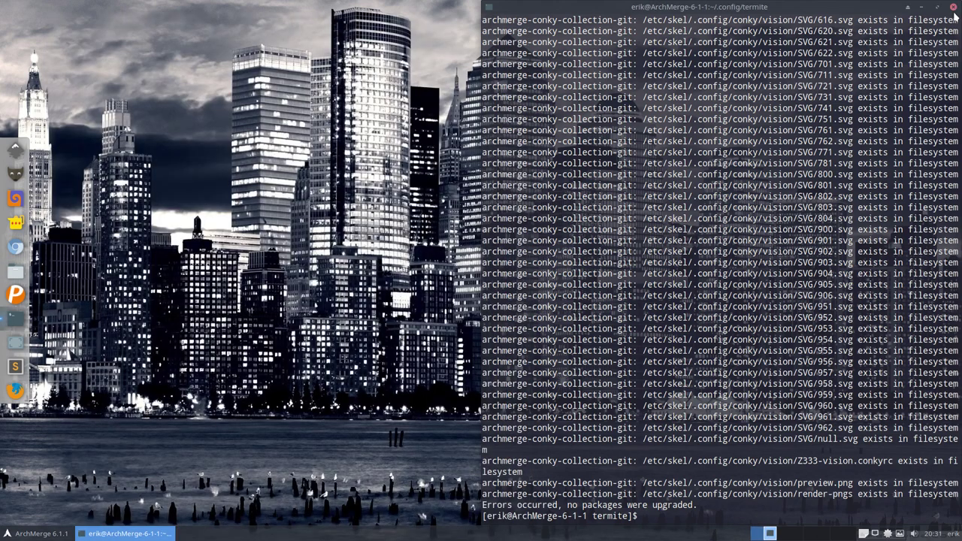
pyautogui.click(952, 7)
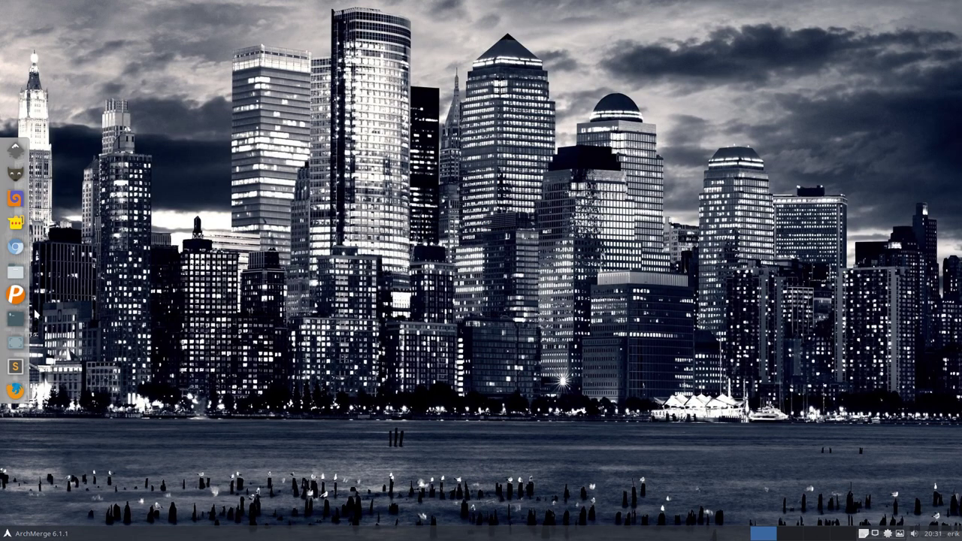
# Step: Run 'thunar --quit' in a new terminal, then close it
pyautogui.click(15, 271)
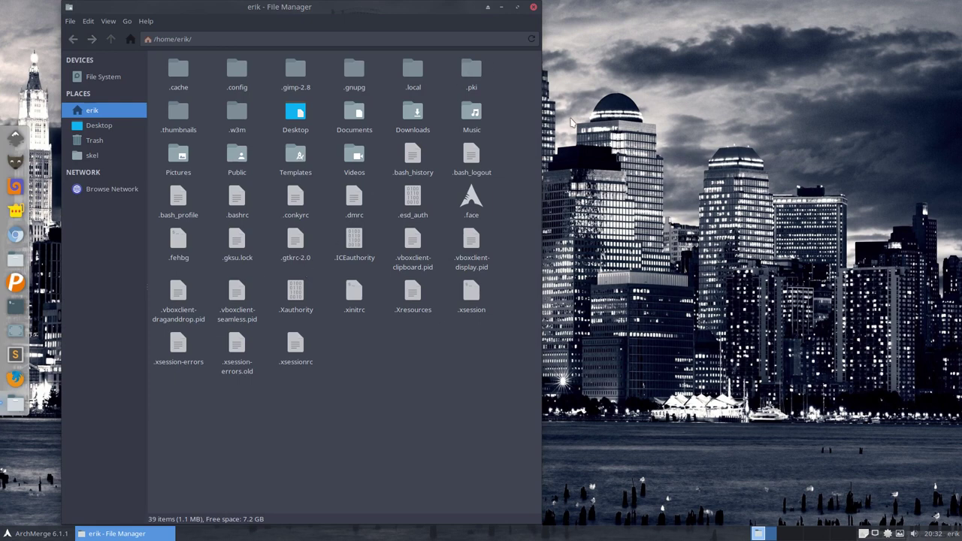
pyautogui.hotkey('ctrl', 'alt', 't')
pyautogui.write('s')
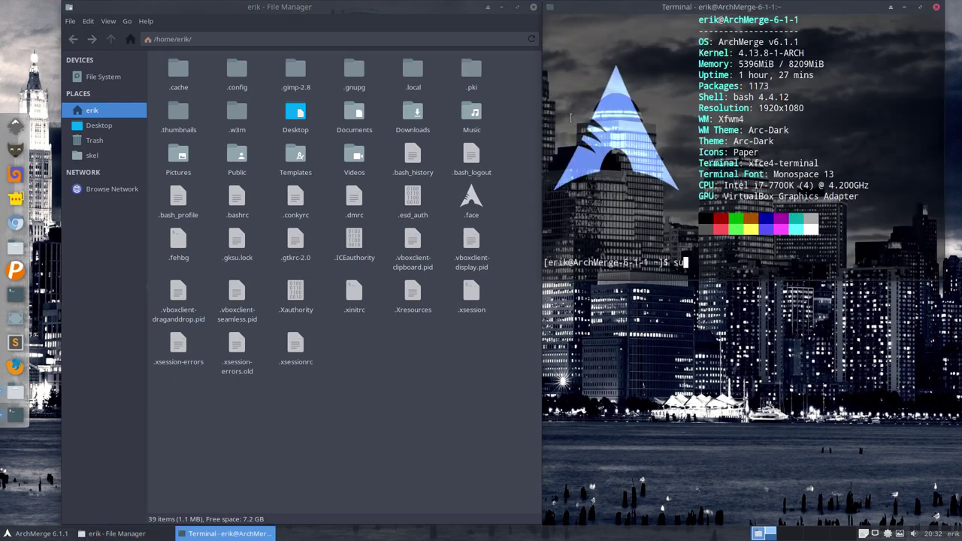
pyautogui.press('BackSpace')
pyautogui.write('thunar --quit')
pyautogui.press('Return')
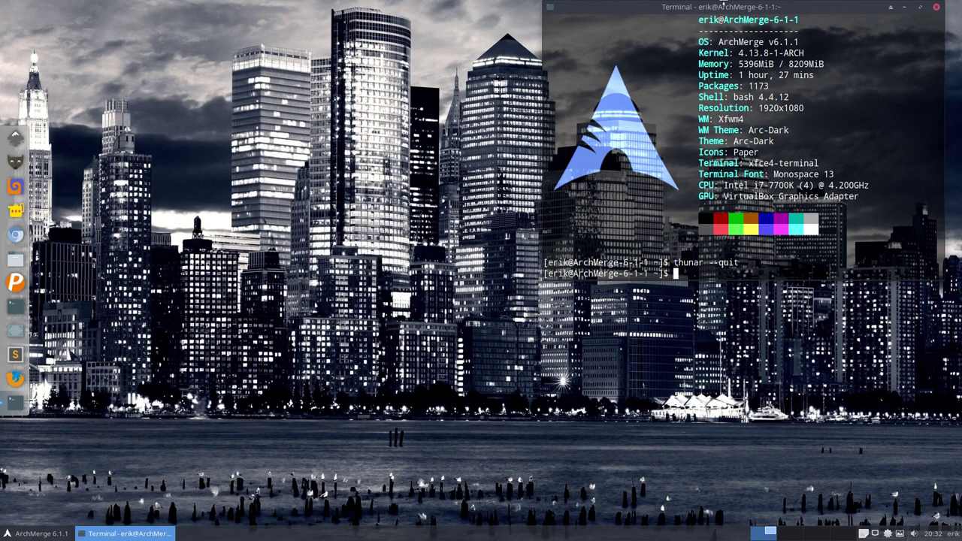
pyautogui.click(937, 7)
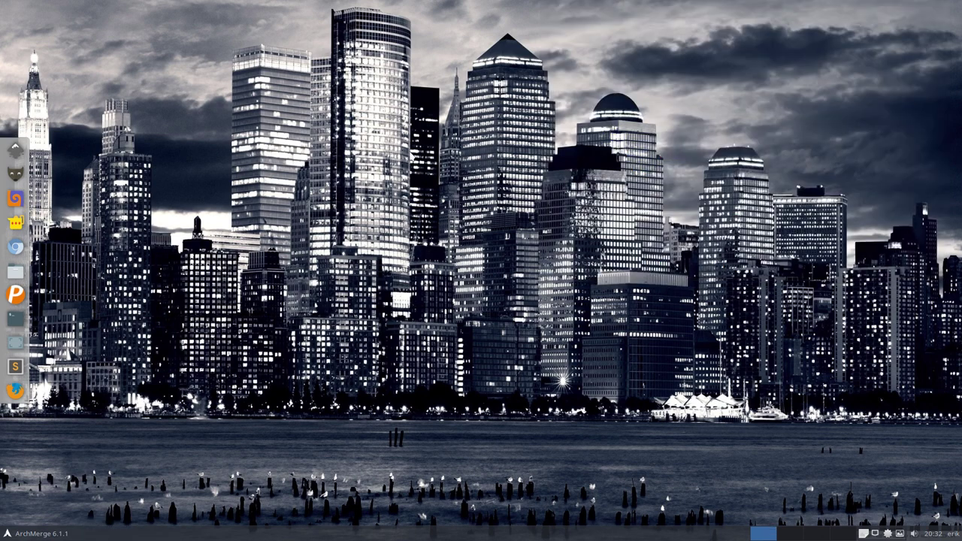
# Step: Run 'killall thunar' in a fresh terminal and close it
pyautogui.hotkey('ctrl', 'alt', 't')
pyautogui.write('ki')
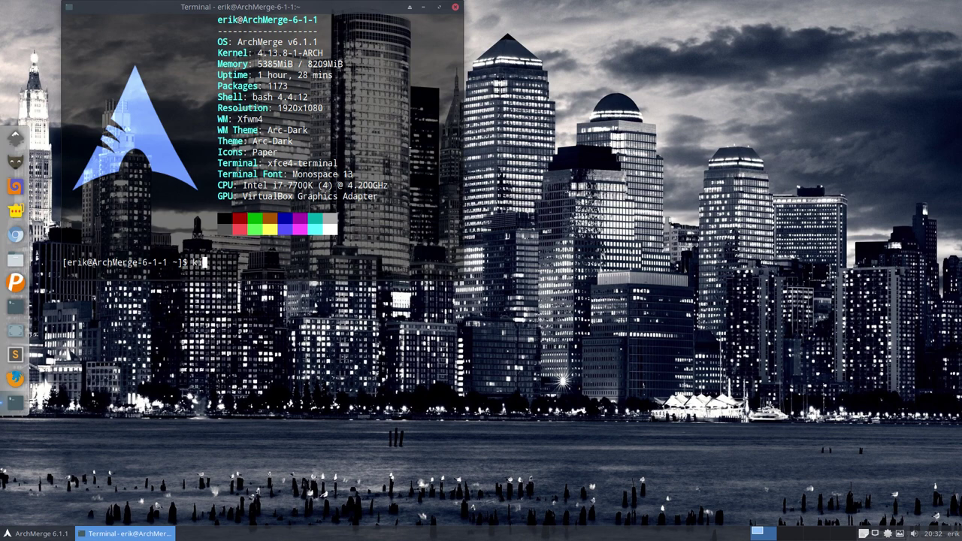
pyautogui.write('llall thunar')
pyautogui.press('Return')
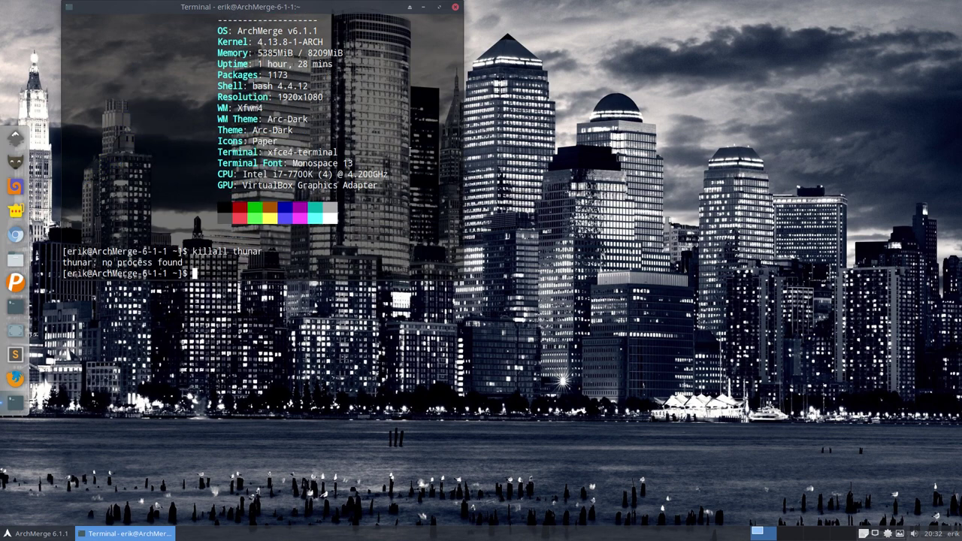
pyautogui.click(455, 7)
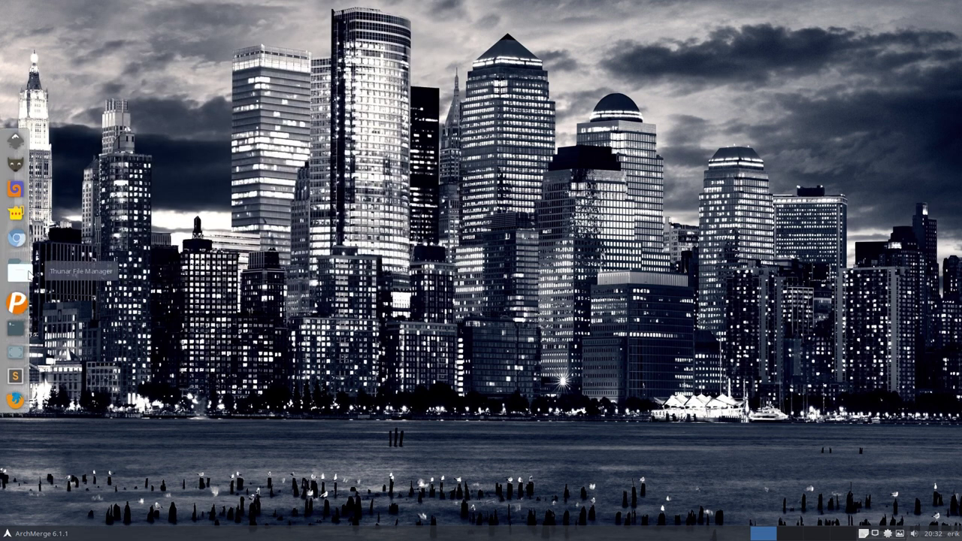
pyautogui.click(15, 271)
# Step: Browse to /etc/skel and open it as root in a new window
pyautogui.click(112, 79)
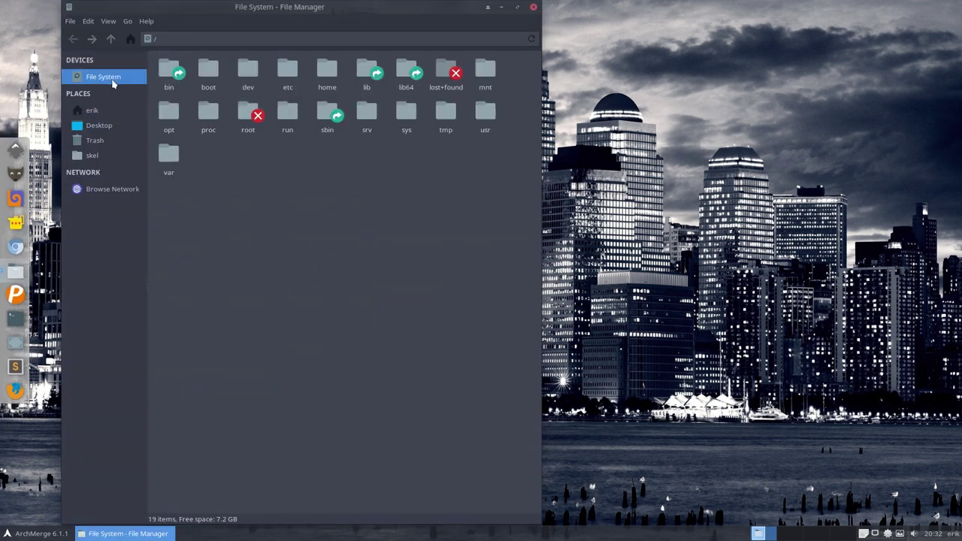
pyautogui.doubleClick(292, 75)
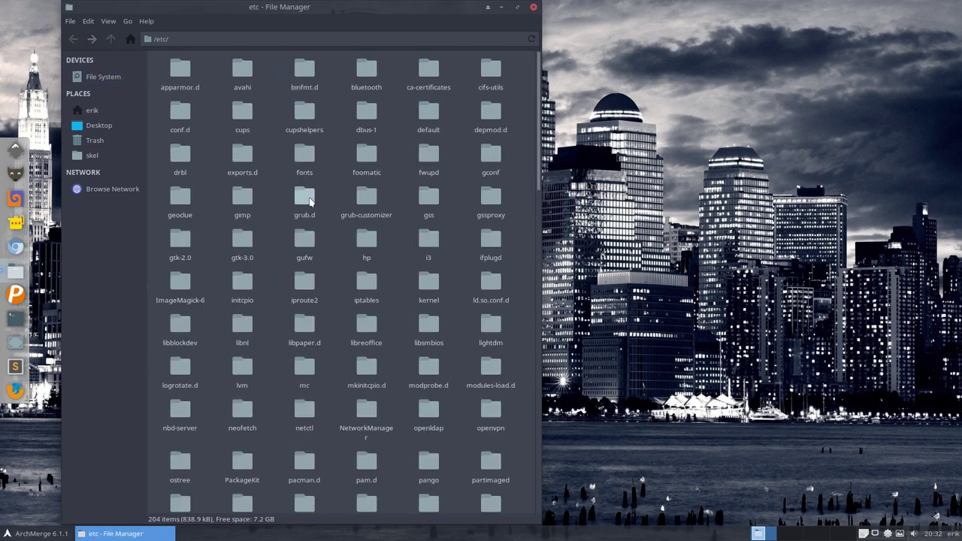
pyautogui.click(97, 158)
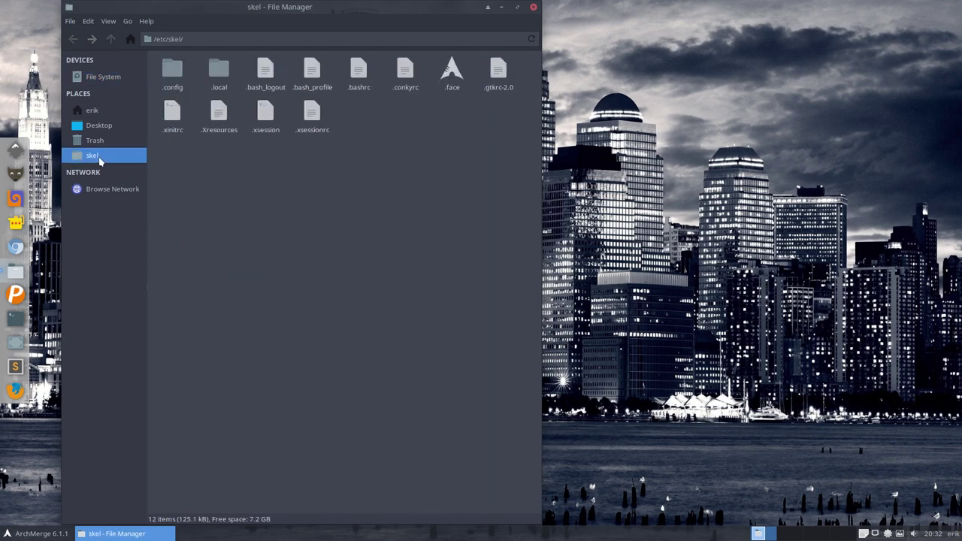
pyautogui.rightClick(240, 180)
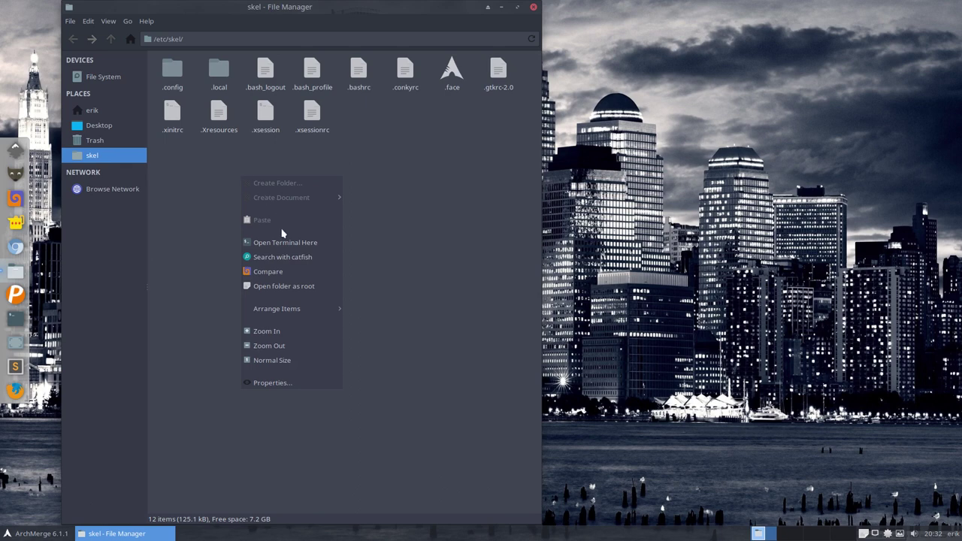
pyautogui.click(285, 289)
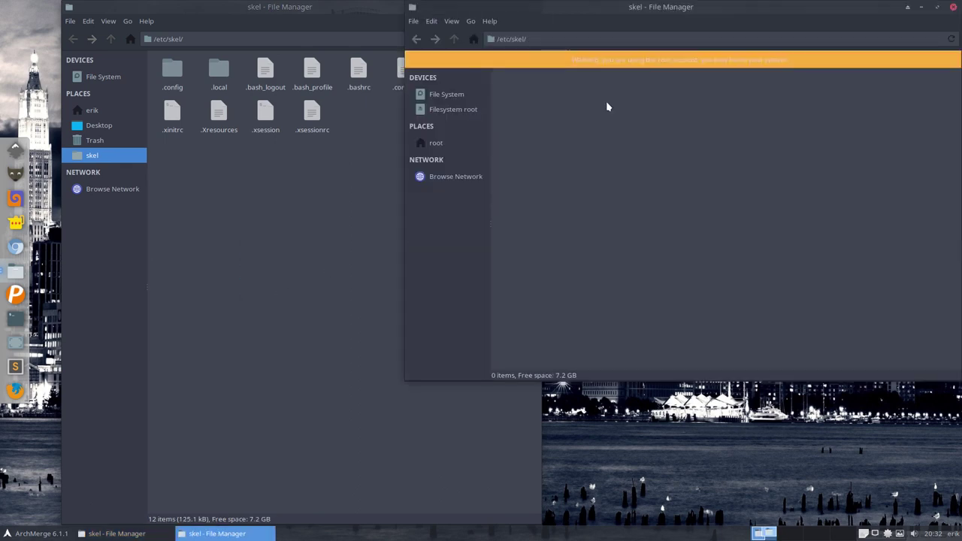
# Step: Place the root window on the right half and open its .config folder
pyautogui.moveTo(695, 11); pyautogui.dragTo(429, 147)
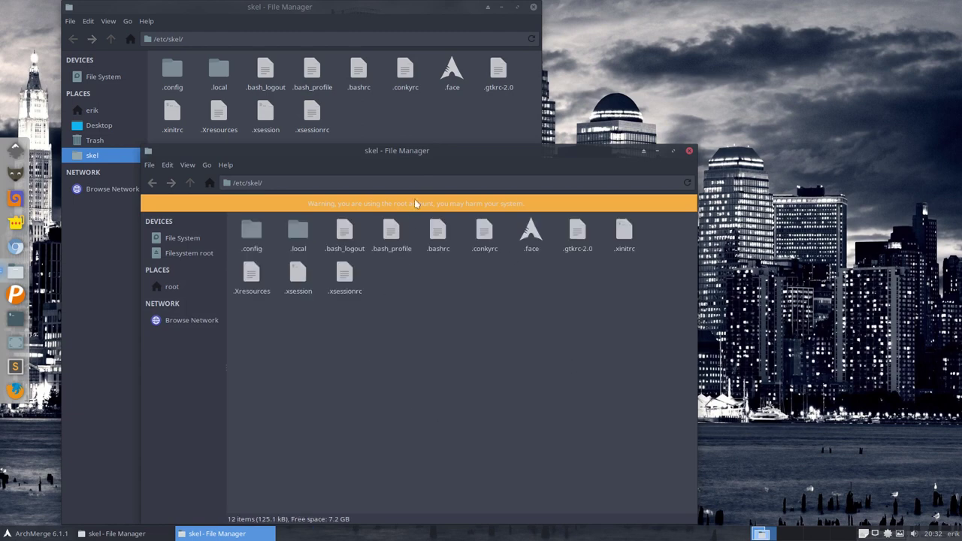
pyautogui.moveTo(412, 161); pyautogui.dragTo(954, 147)
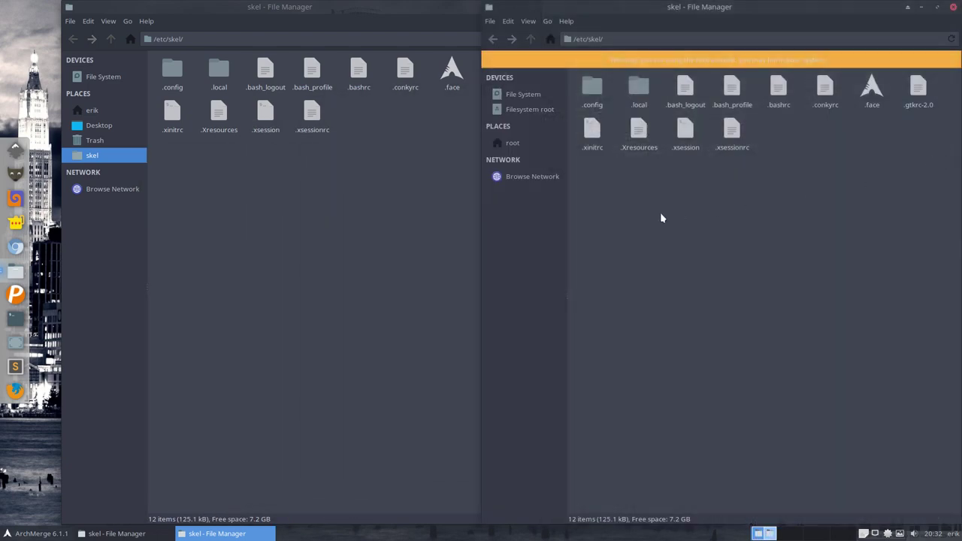
pyautogui.doubleClick(598, 90)
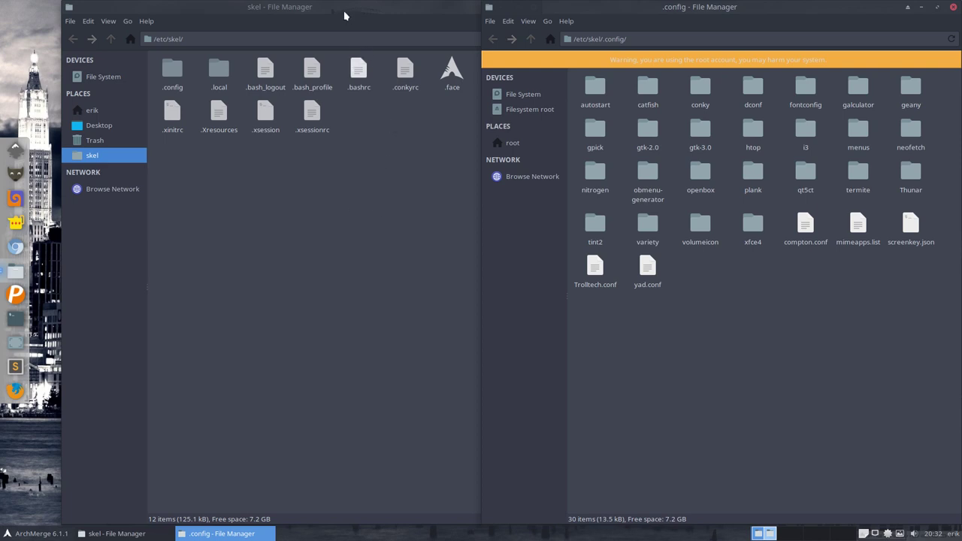
pyautogui.moveTo(346, 15); pyautogui.dragTo(279, 16)
# Step: Inspect the conky folder, then permanently delete it from /etc/skel/.config with Shift+Delete
pyautogui.click(692, 356)
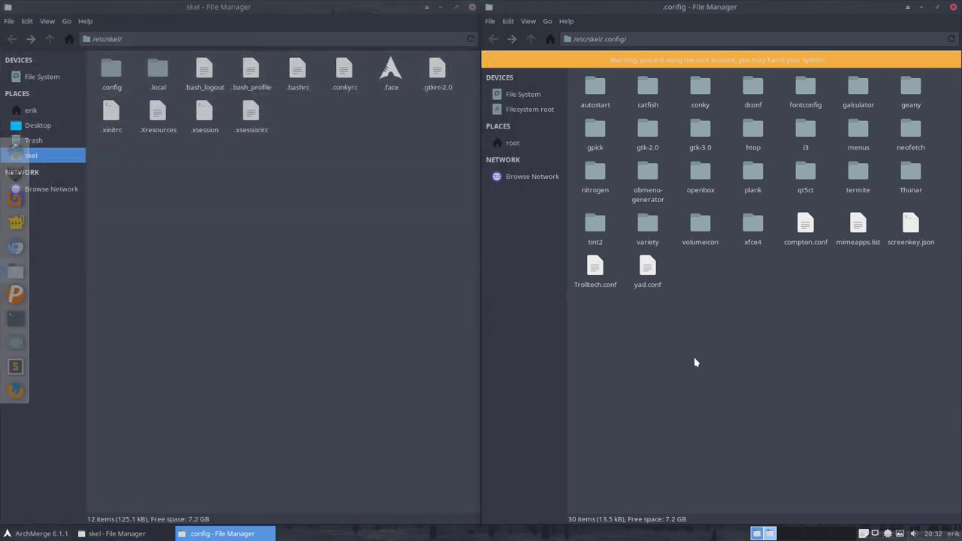
pyautogui.doubleClick(699, 89)
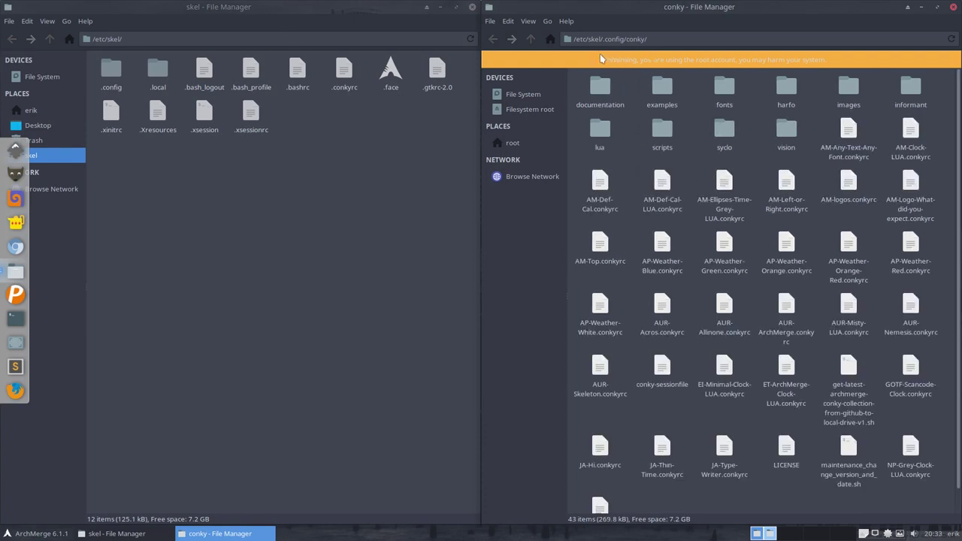
pyautogui.click(530, 39)
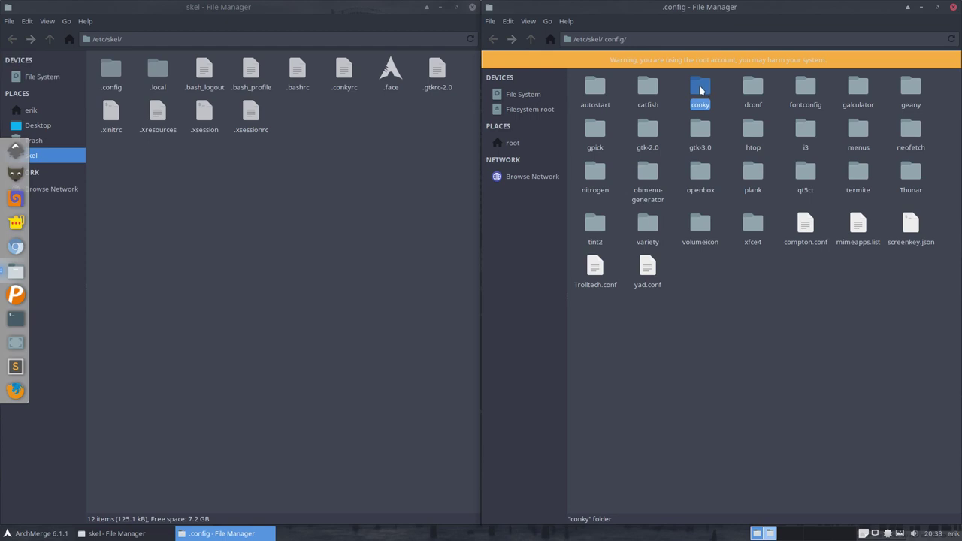
pyautogui.hotkey('shift', 'Delete')
pyautogui.click(776, 309)
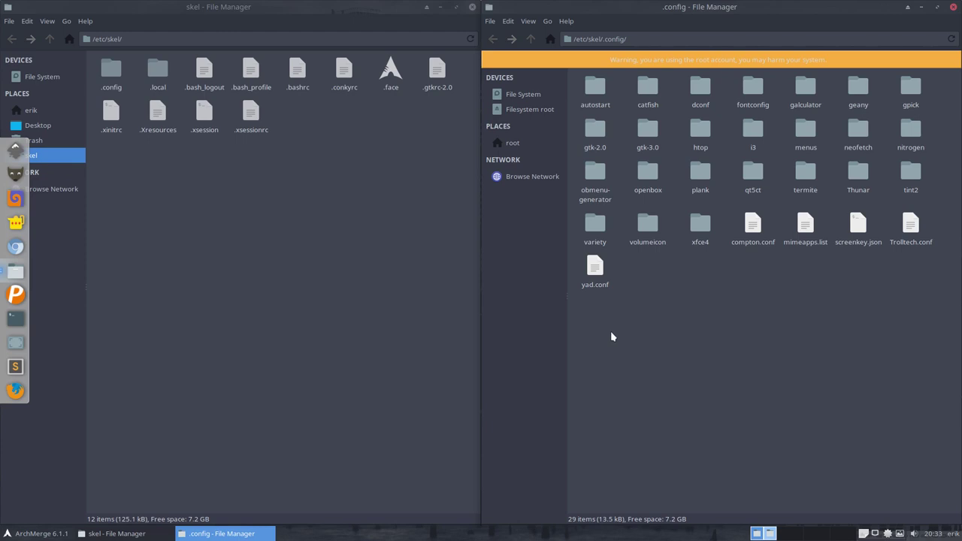
pyautogui.hotkey('ctrl', 'alt', 't')
pyautogui.press('Up')
pyautogui.press('Up')
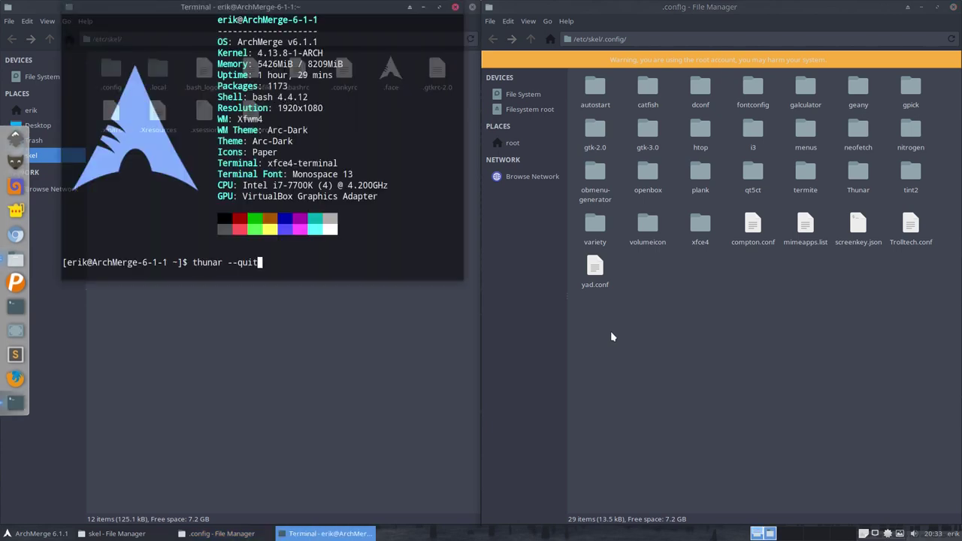
pyautogui.press('Up')
pyautogui.press('Return')
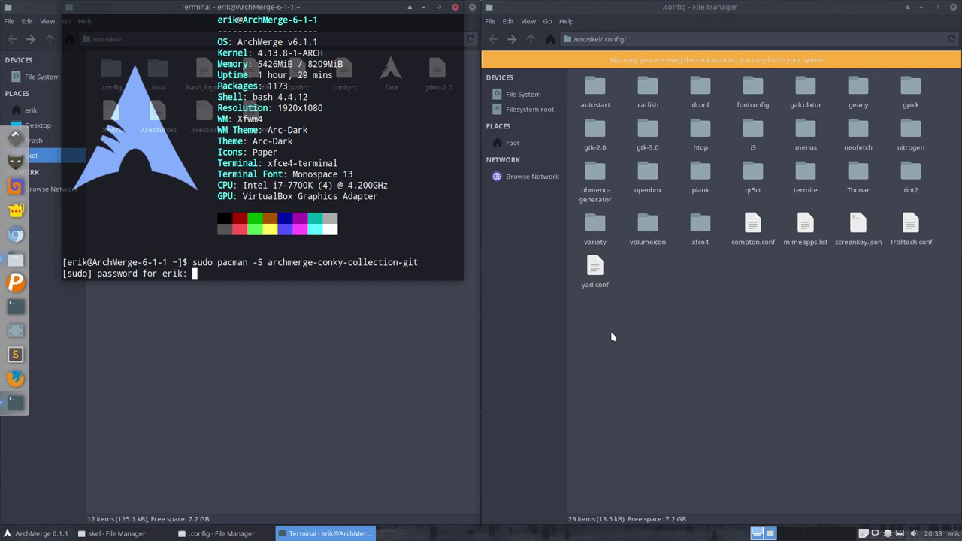
pyautogui.press('Return')
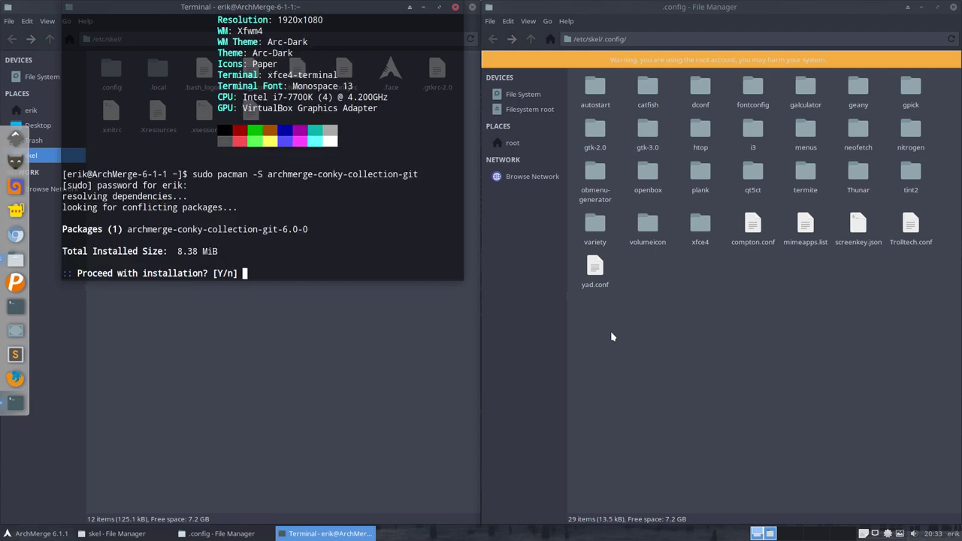
pyautogui.write('y')
pyautogui.press('Return')
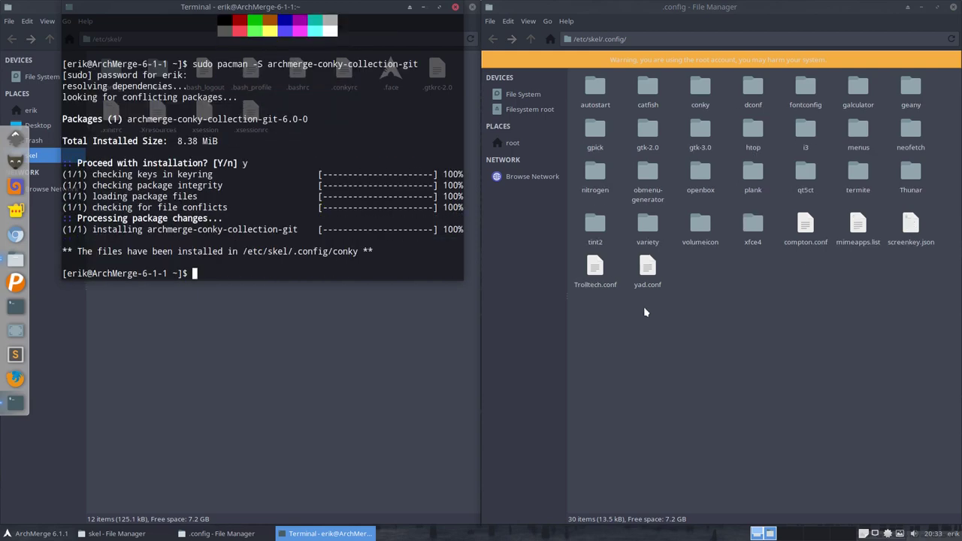
pyautogui.tripleClick(80, 253)
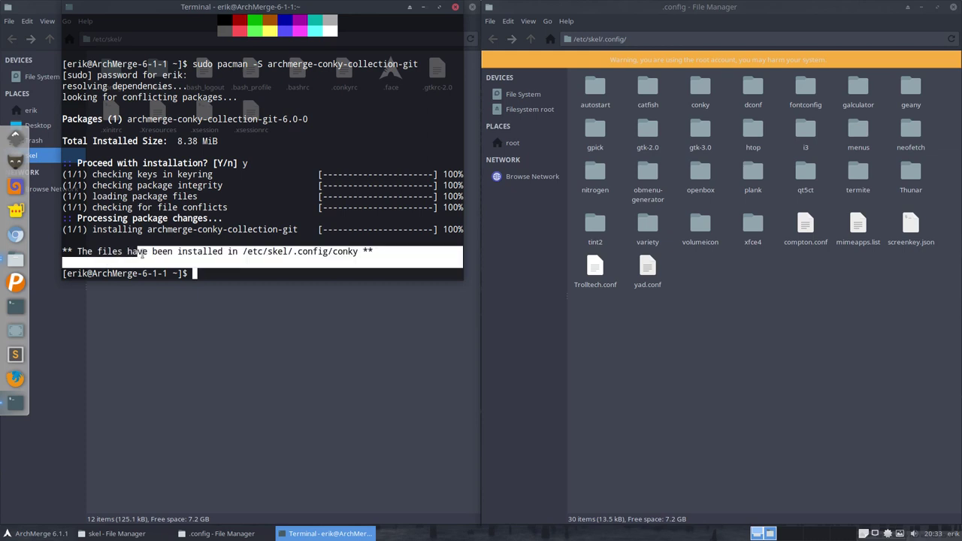
pyautogui.click(188, 253)
pyautogui.moveTo(244, 252); pyautogui.dragTo(63, 253)
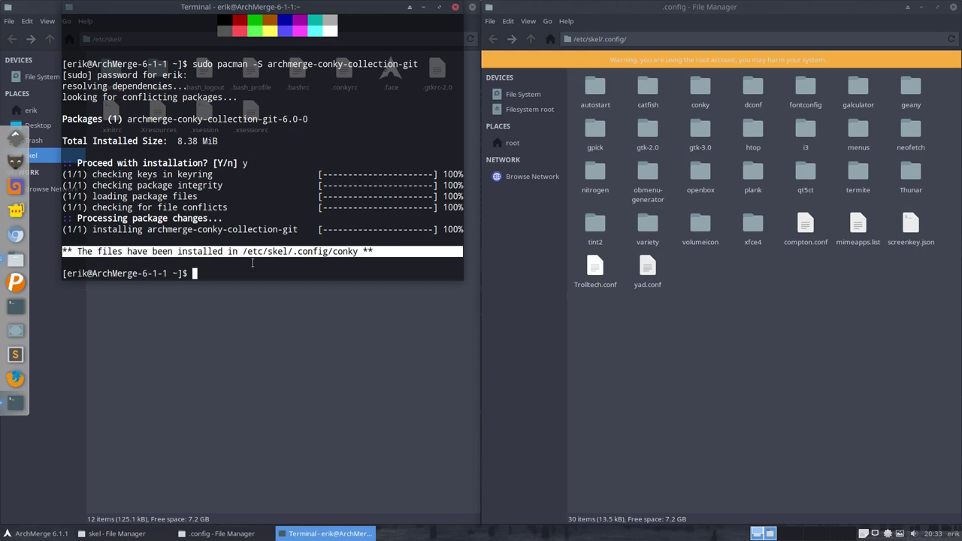
pyautogui.click(683, 318)
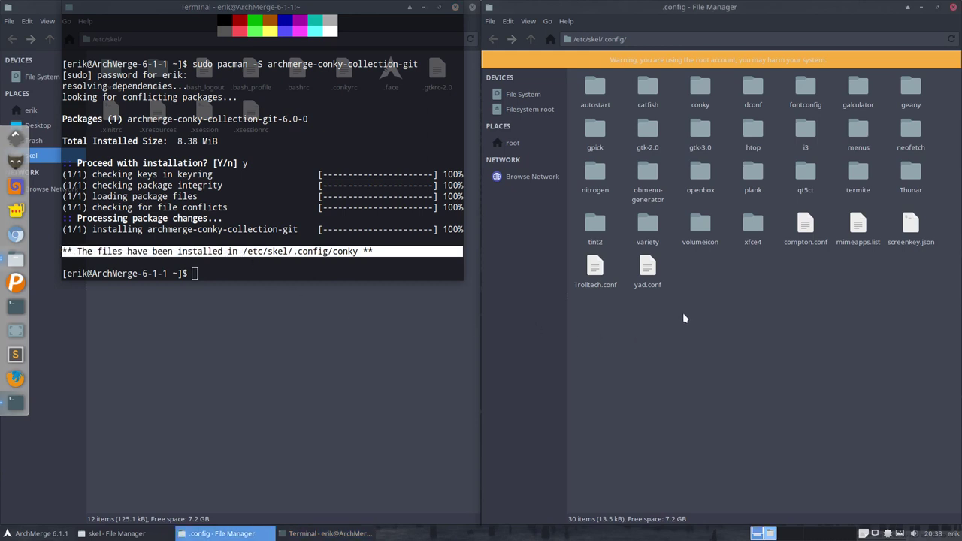
pyautogui.click(698, 93)
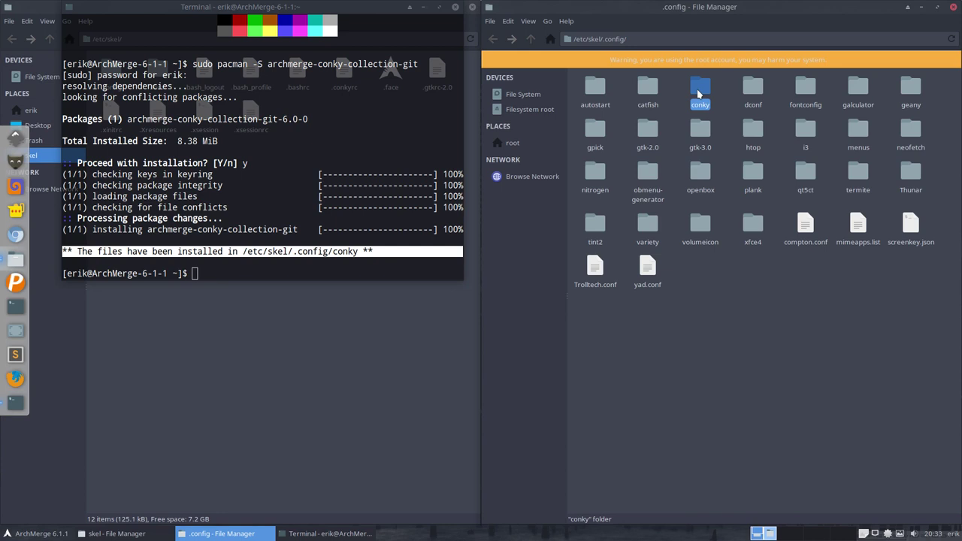
# Step: Open /etc/skel/.config, then the home .config folder in the left window
pyautogui.click(317, 312)
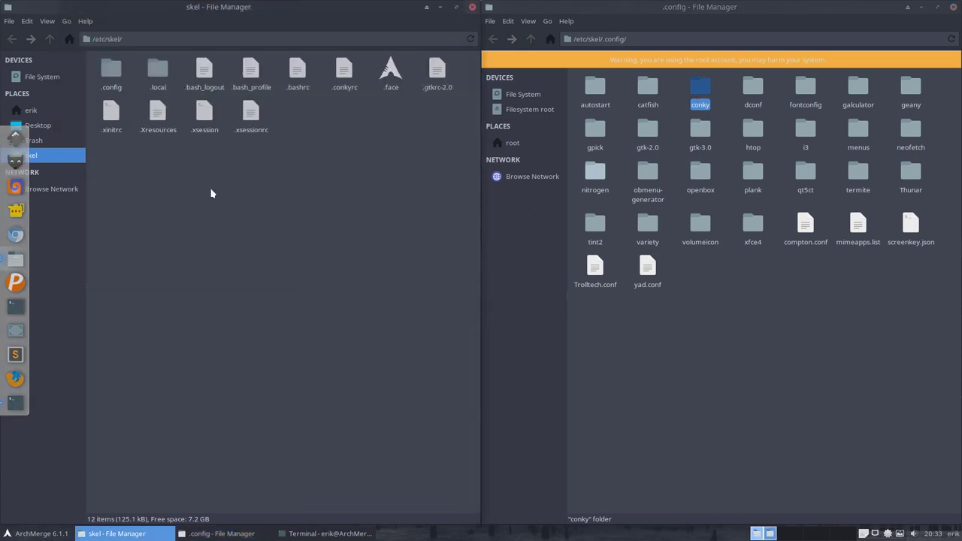
pyautogui.doubleClick(121, 80)
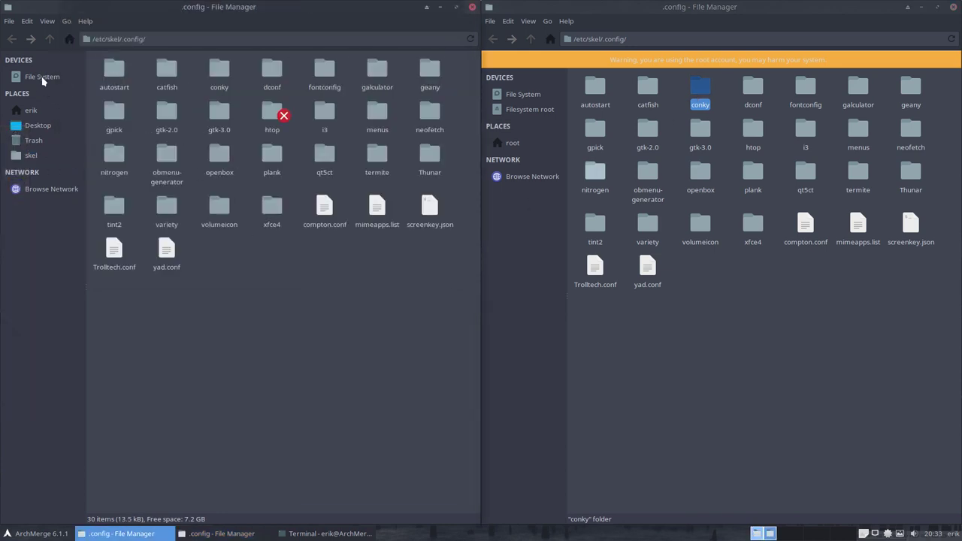
pyautogui.click(34, 110)
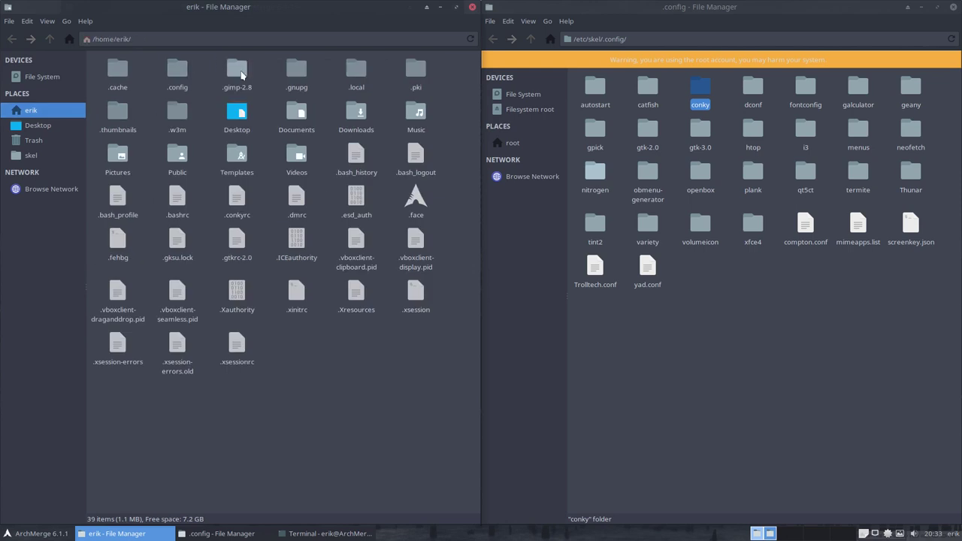
pyautogui.doubleClick(179, 73)
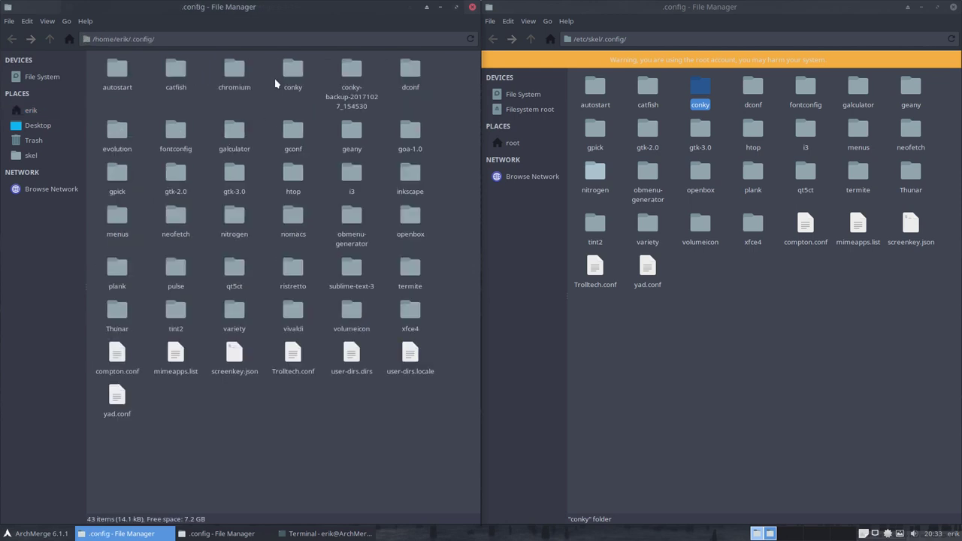
# Step: Delete conky and conky-backup from ~/.config, paste the fresh conky folder, and check it
pyautogui.moveTo(285, 81); pyautogui.dragTo(365, 94)
pyautogui.press('Delete')
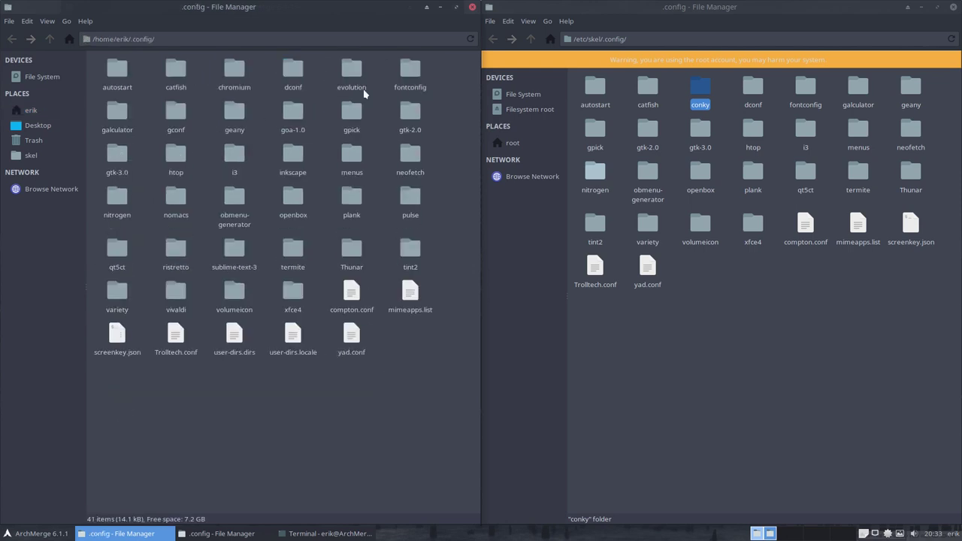
pyautogui.hotkey('ctrl', 'v')
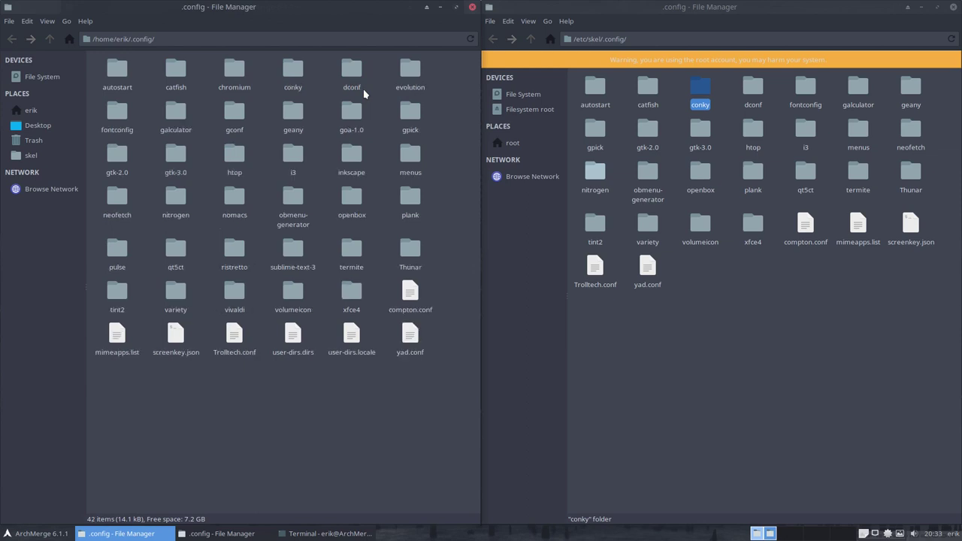
pyautogui.doubleClick(293, 70)
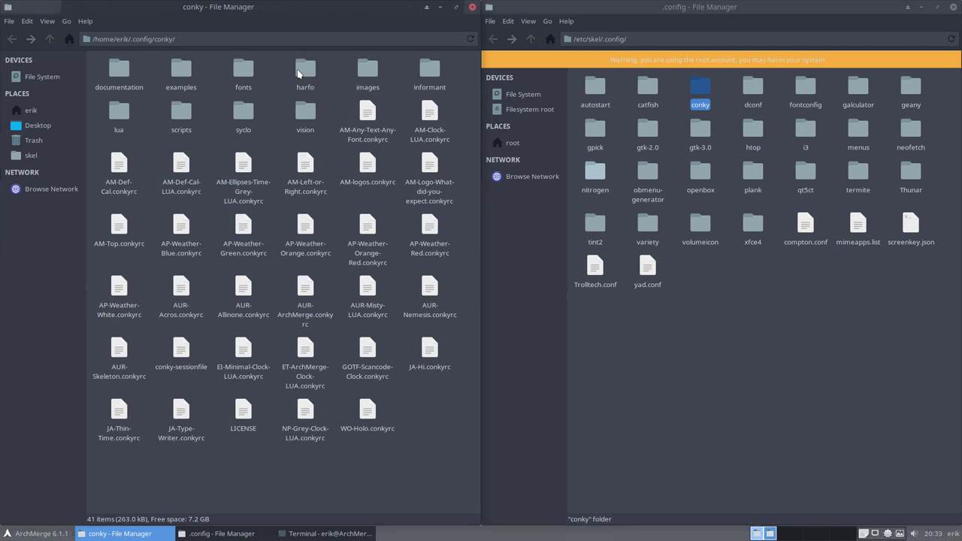
pyautogui.click(48, 39)
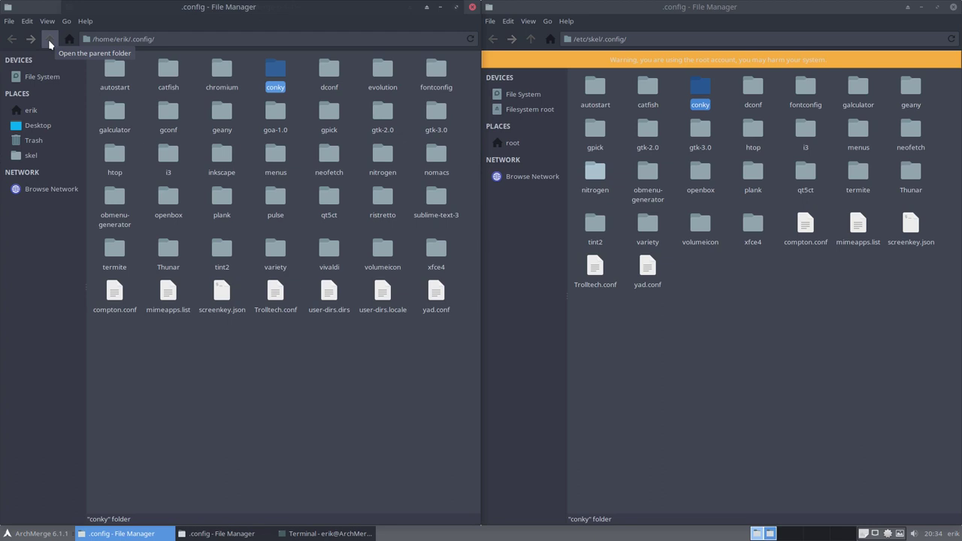
pyautogui.click(282, 349)
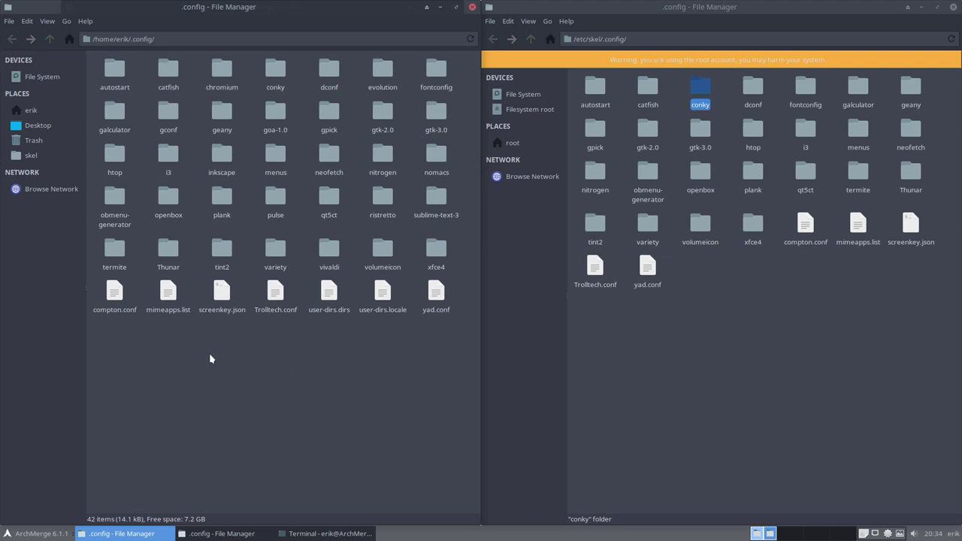
# Step: Type 'sudo pacman -S archmerge' in a new terminal and list matching packages with Tab
pyautogui.hotkey('ctrl', 'alt', 'Return')
pyautogui.write('suo')
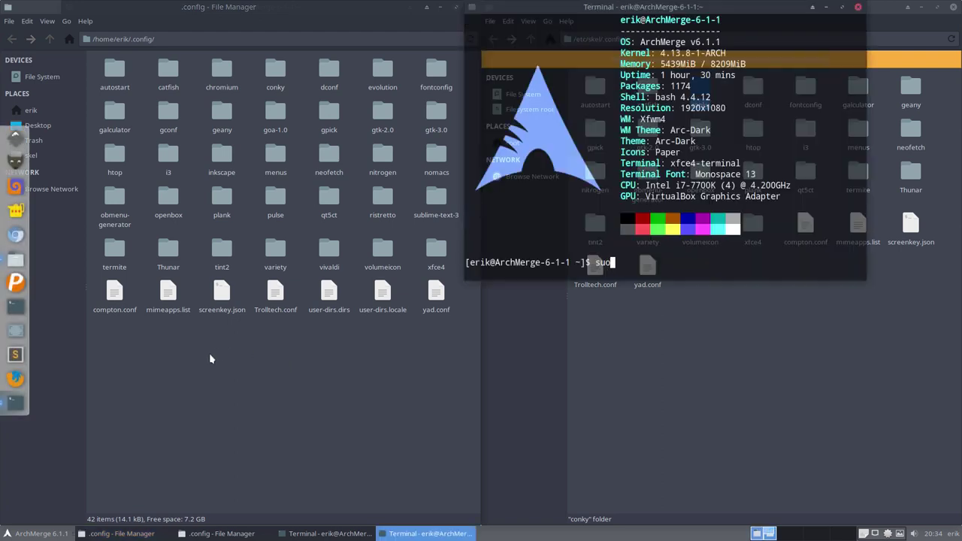
pyautogui.press('BackSpace')
pyautogui.write('do pacman -')
pyautogui.write('S a')
pyautogui.write('merge')
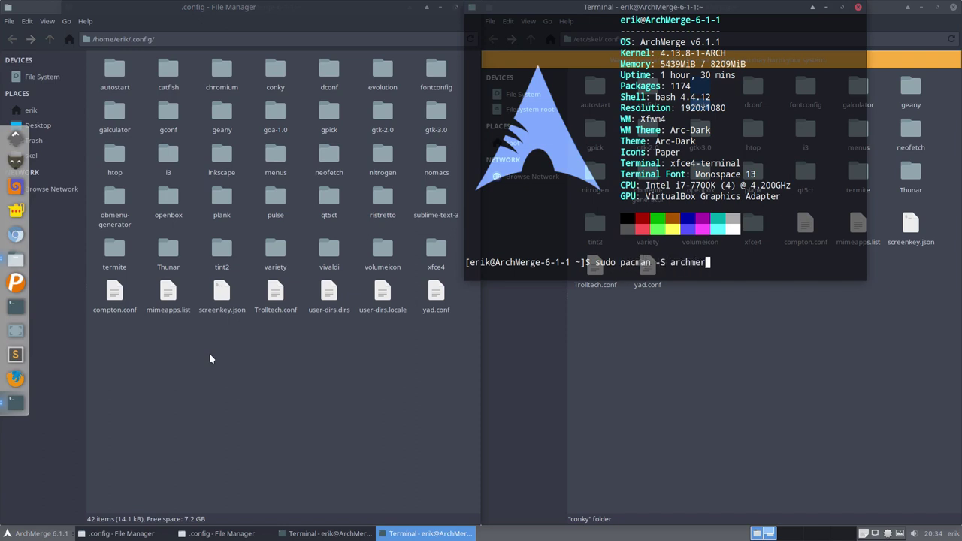
pyautogui.press('Tab')
pyautogui.press('Tab')
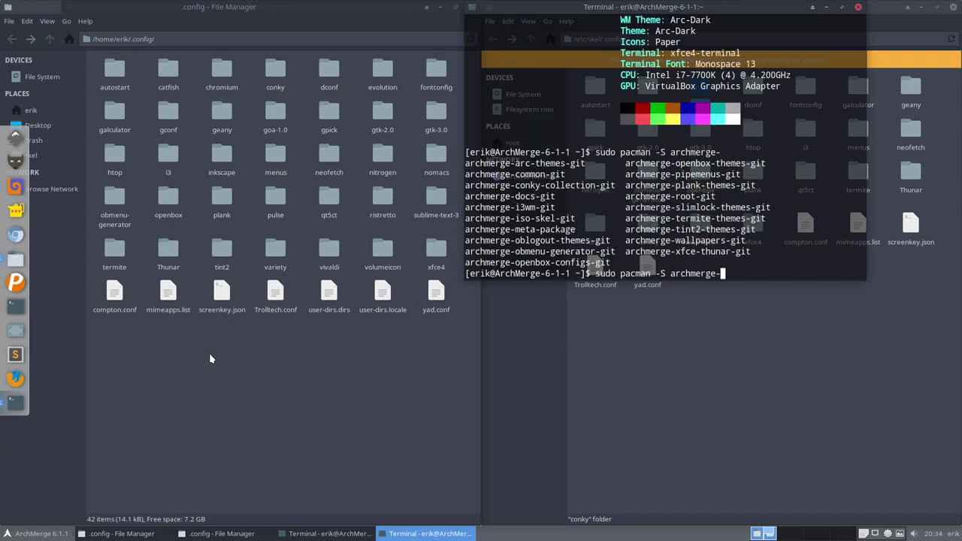
# Step: Complete and run the archmerge-i3wm-git install, answering y; it fails on existing i3 files
pyautogui.moveTo(510, 197); pyautogui.dragTo(556, 207)
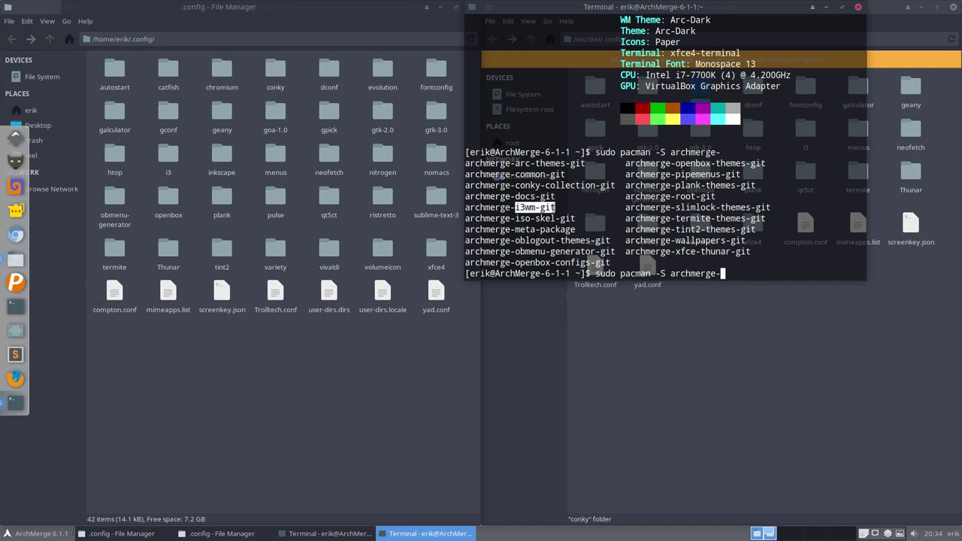
pyautogui.moveTo(671, 18); pyautogui.dragTo(288, 143)
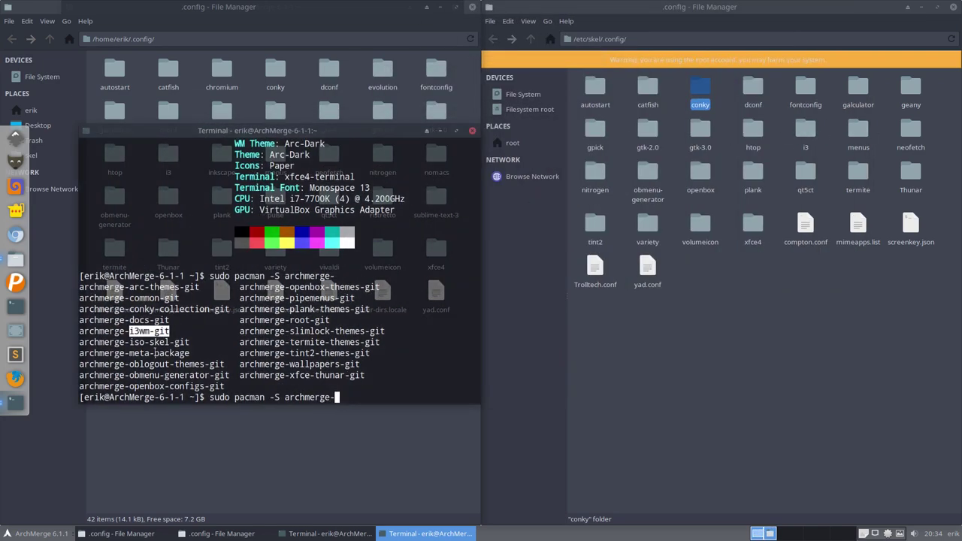
pyautogui.click(361, 385)
pyautogui.write('i3w')
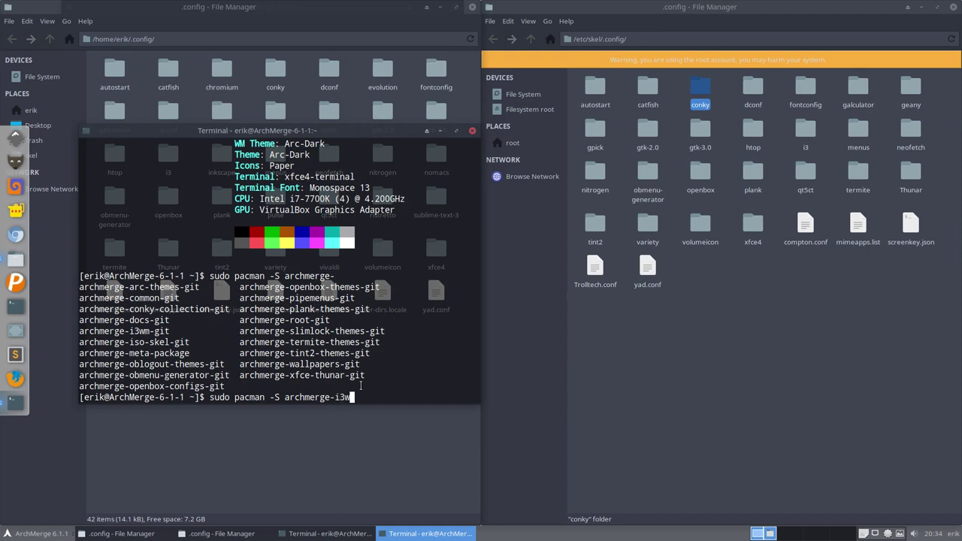
pyautogui.press('Tab')
pyautogui.press('Return')
pyautogui.press('Return')
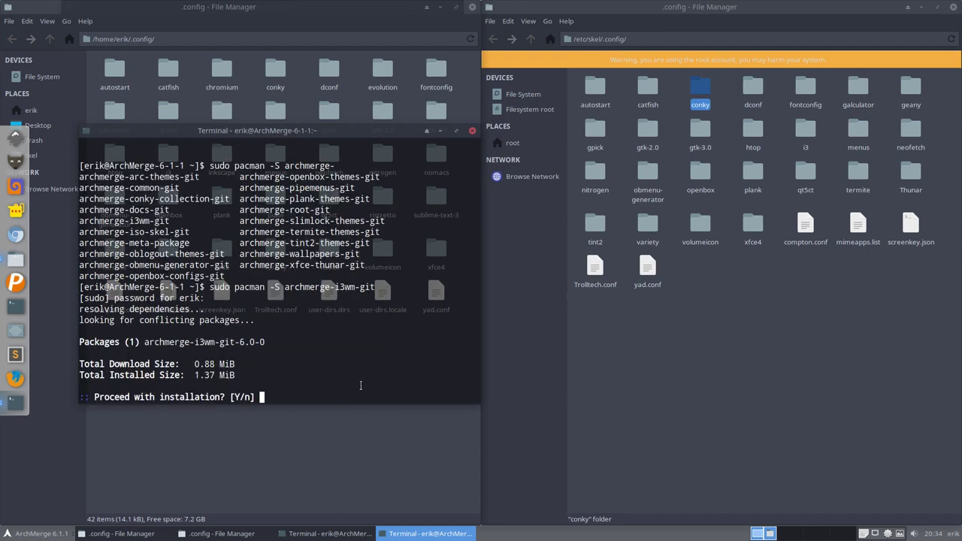
pyautogui.write('y')
pyautogui.press('Return')
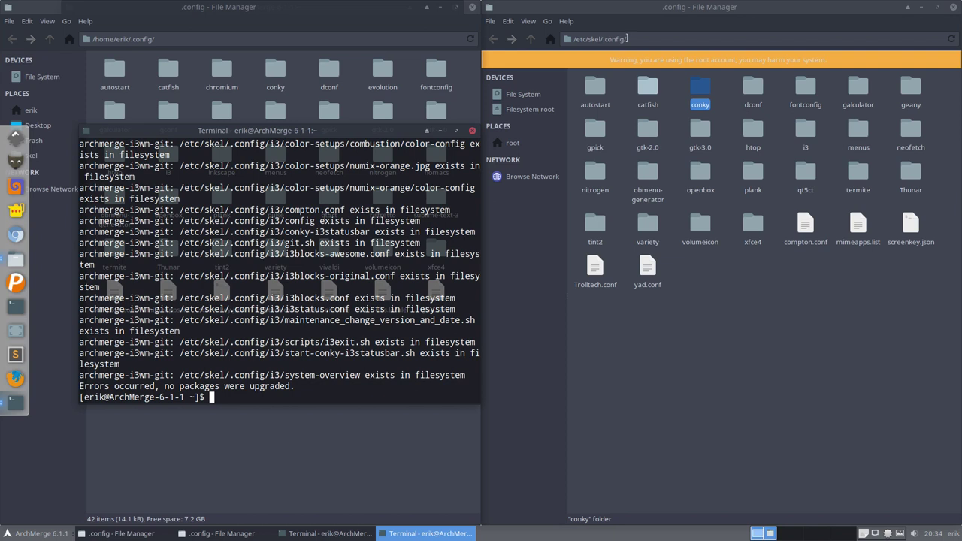
pyautogui.click(806, 148)
# Step: Permanently delete the i3 folder from /etc/skel/.config
pyautogui.hotkey('shift', 'Delete')
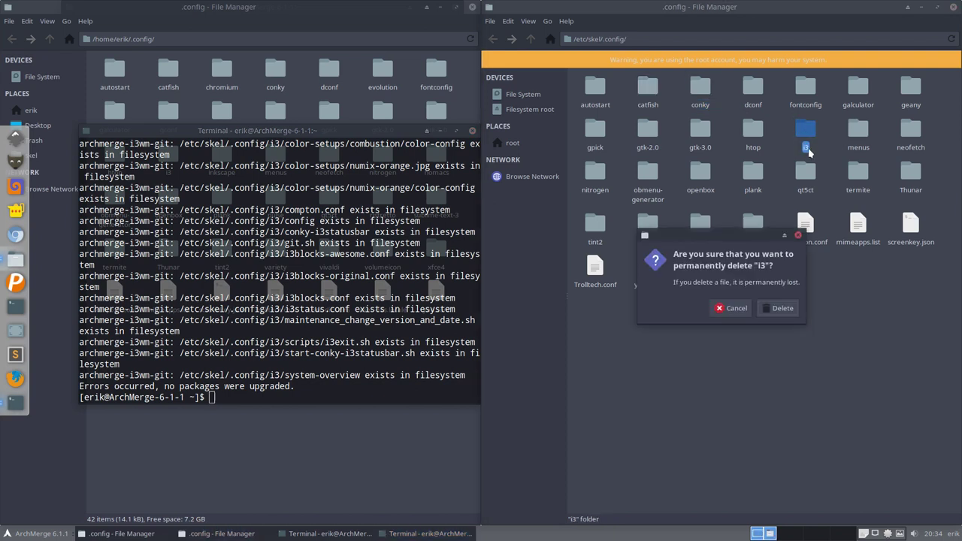
pyautogui.click(783, 308)
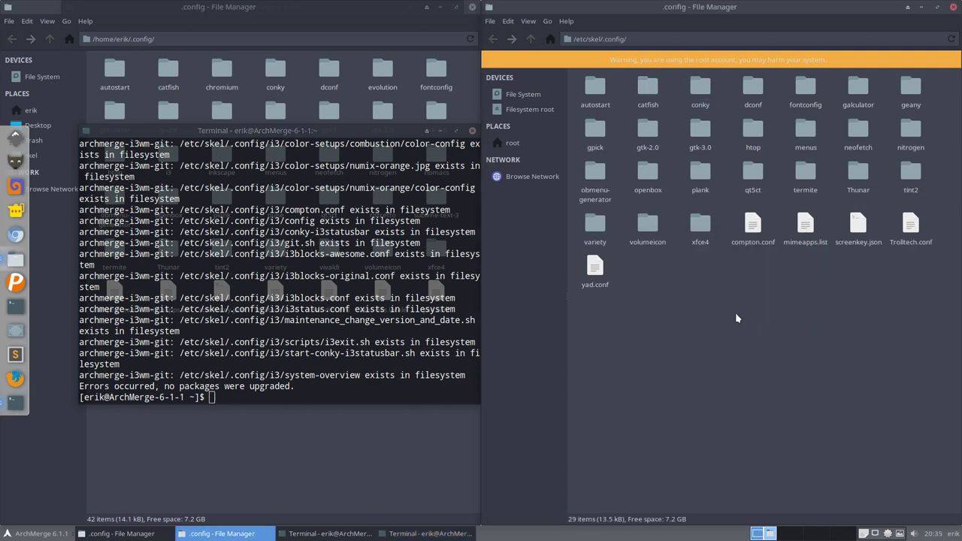
pyautogui.click(316, 363)
# Step: Rerun the archmerge-i3wm-git install, confirm with y, and select the recreated i3 folder
pyautogui.press('Up')
pyautogui.press('Return')
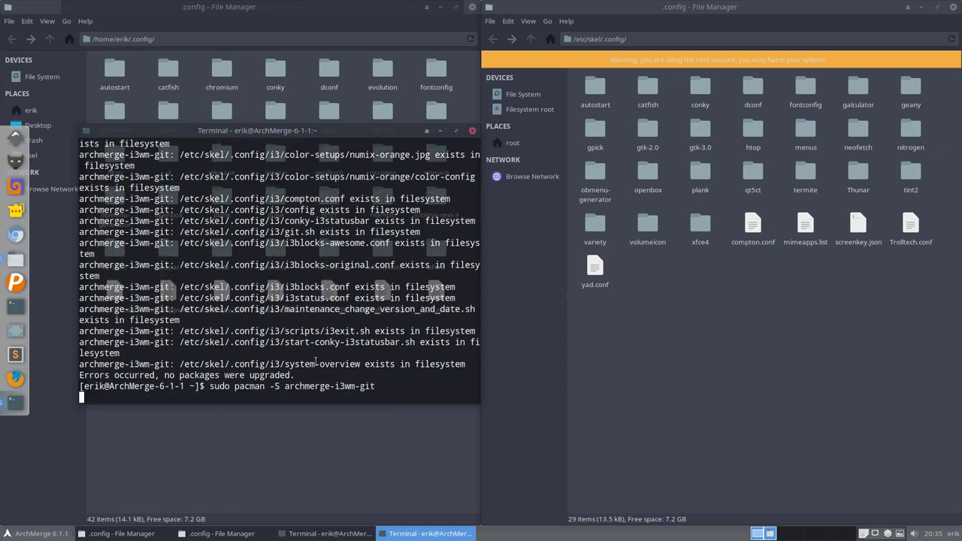
pyautogui.write('y')
pyautogui.press('Return')
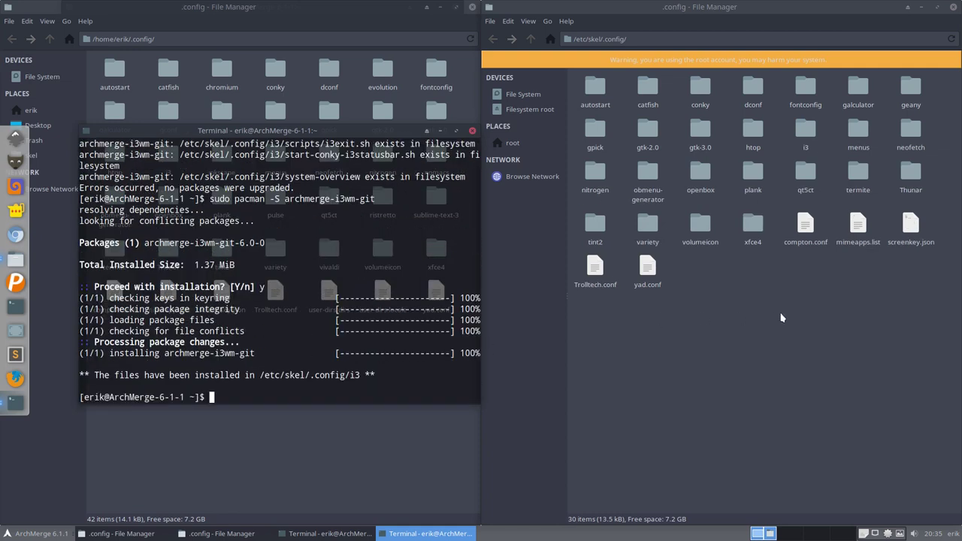
pyautogui.click(806, 141)
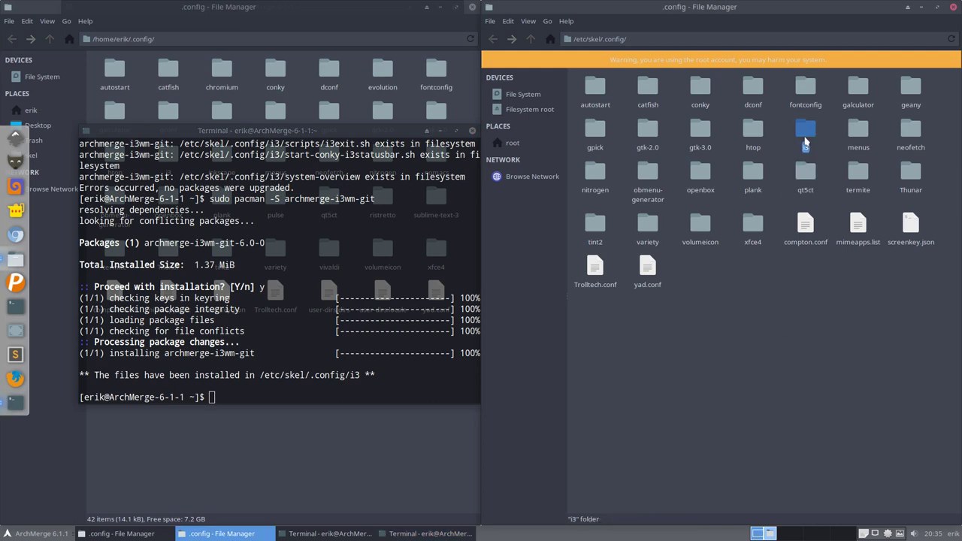
pyautogui.click(297, 109)
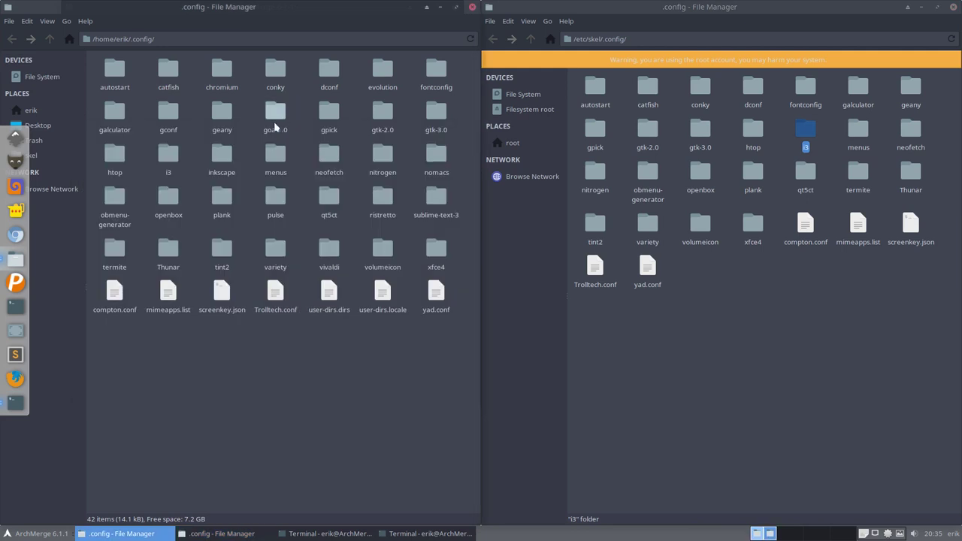
# Step: Paste the skel i3 folder into the Desktop folder and deselect it
pyautogui.click(164, 157)
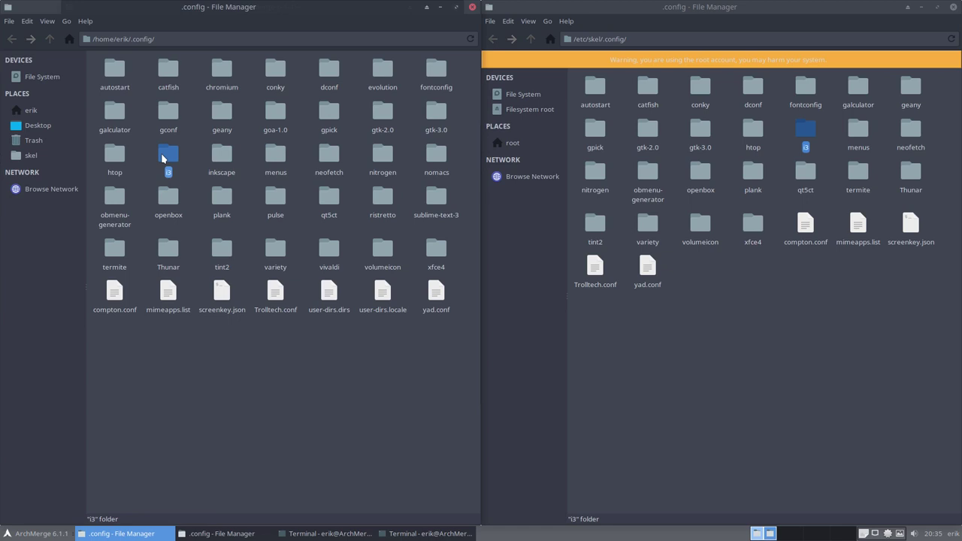
pyautogui.click(804, 133)
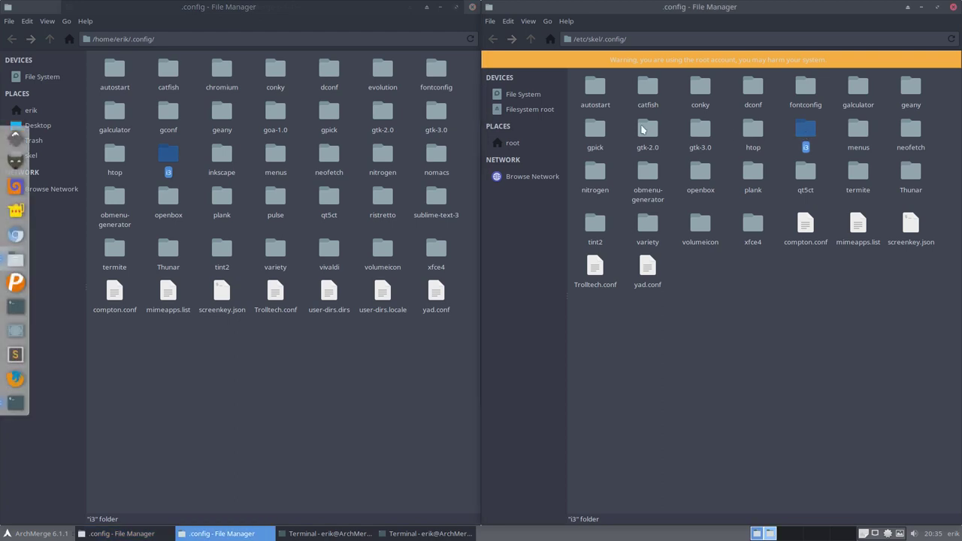
pyautogui.click(70, 126)
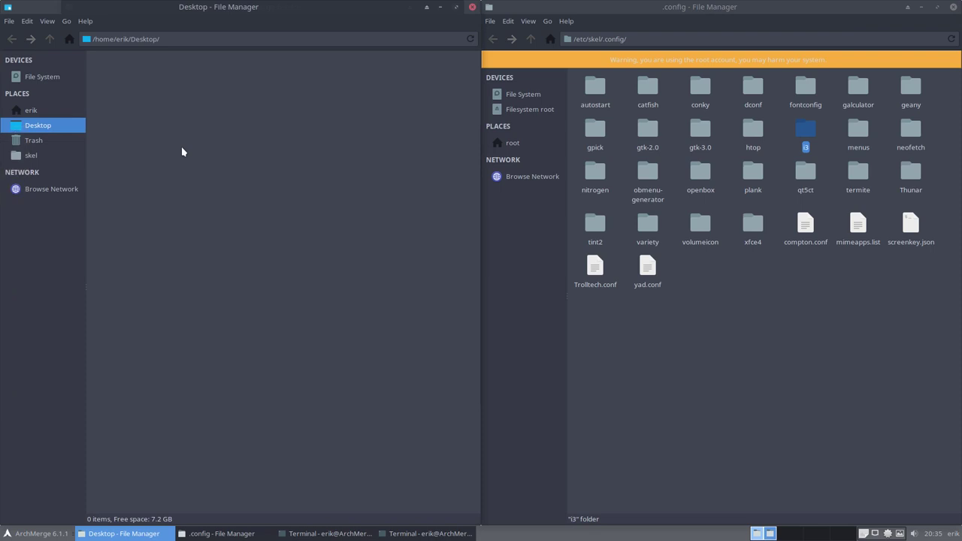
pyautogui.hotkey('ctrl', 'v')
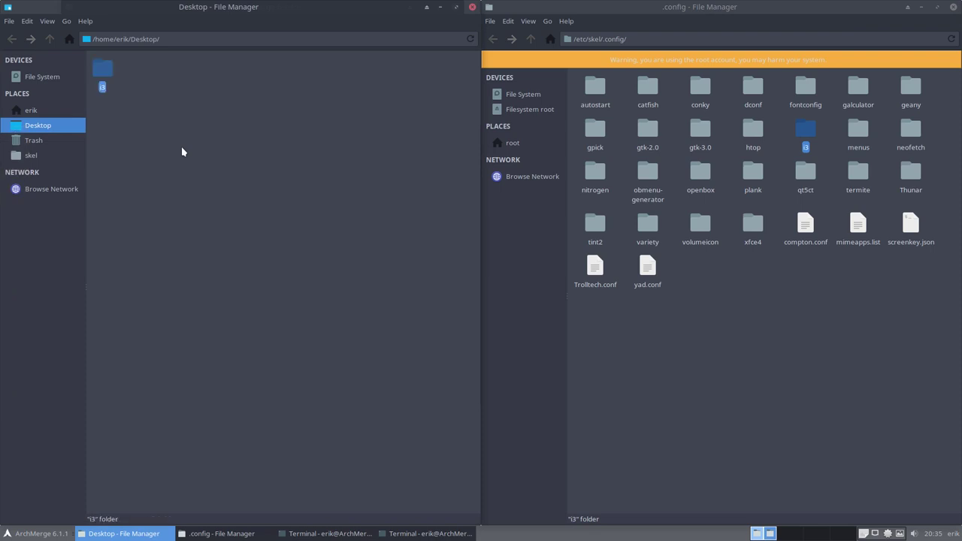
pyautogui.click(182, 148)
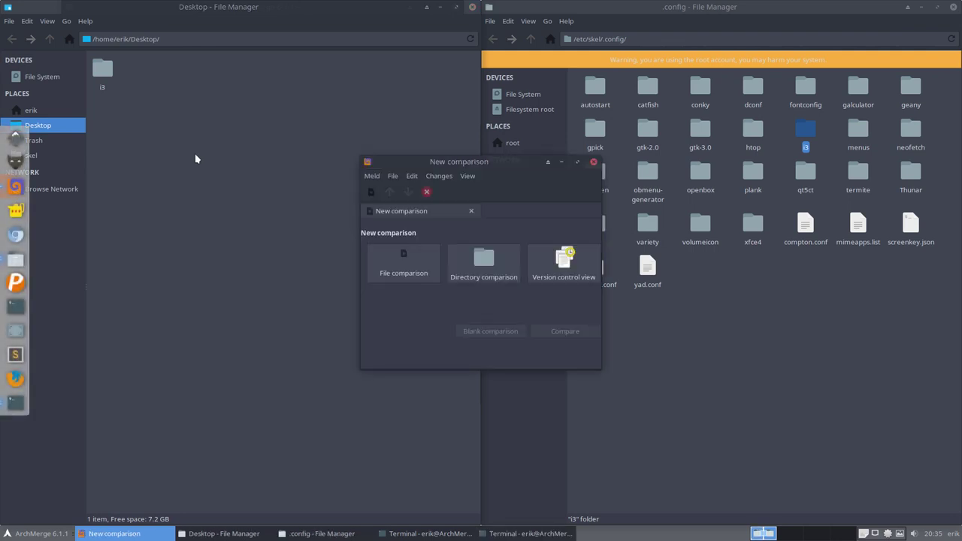
# Step: Run a Meld directory comparison of the Desktop and skel i3 folders, then close it
pyautogui.moveTo(475, 168); pyautogui.dragTo(960, 126)
pyautogui.click(507, 211)
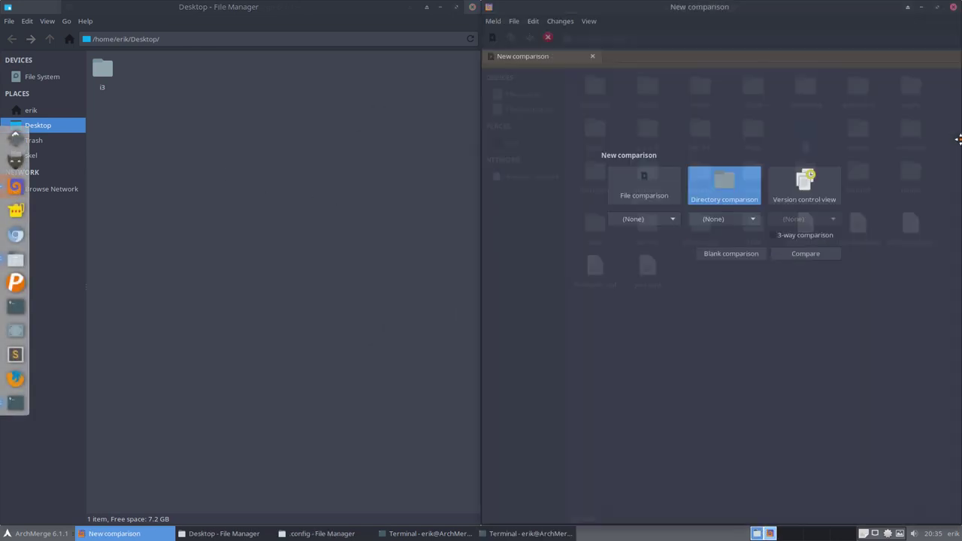
pyautogui.moveTo(102, 69); pyautogui.dragTo(642, 220)
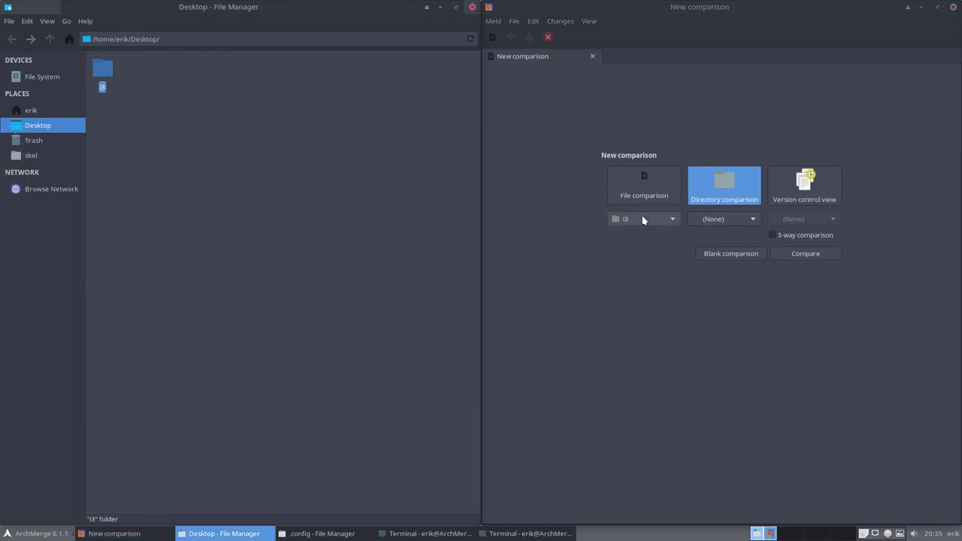
pyautogui.moveTo(683, 7); pyautogui.dragTo(101, 144)
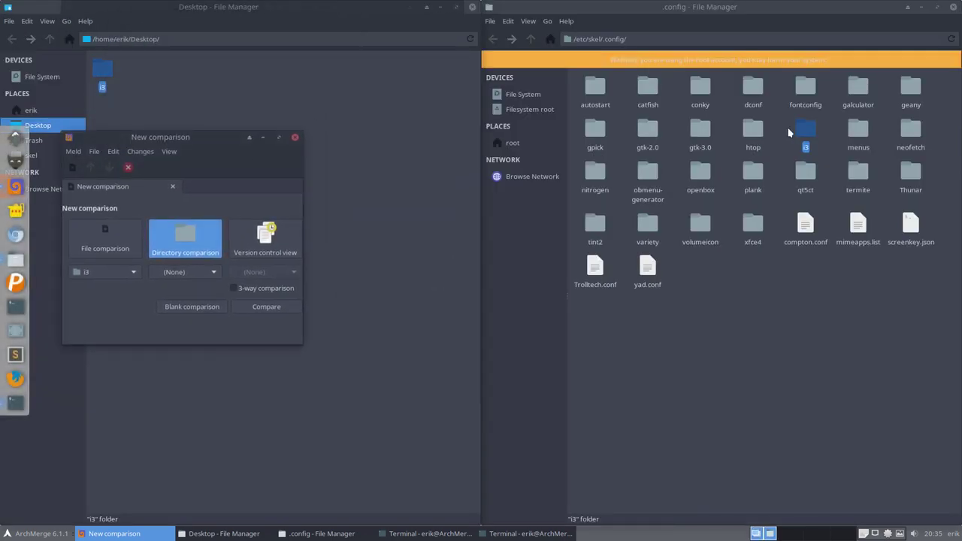
pyautogui.moveTo(805, 132); pyautogui.dragTo(189, 274)
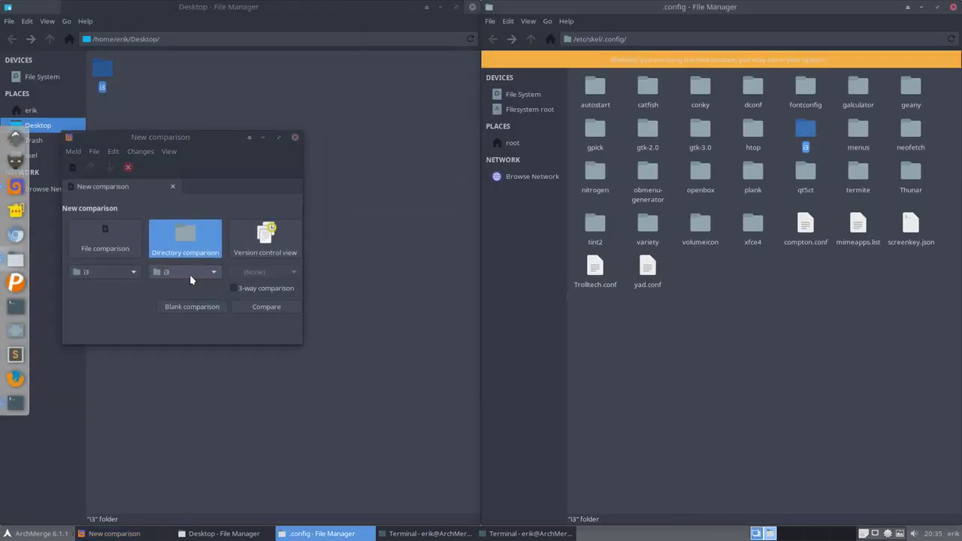
pyautogui.click(254, 311)
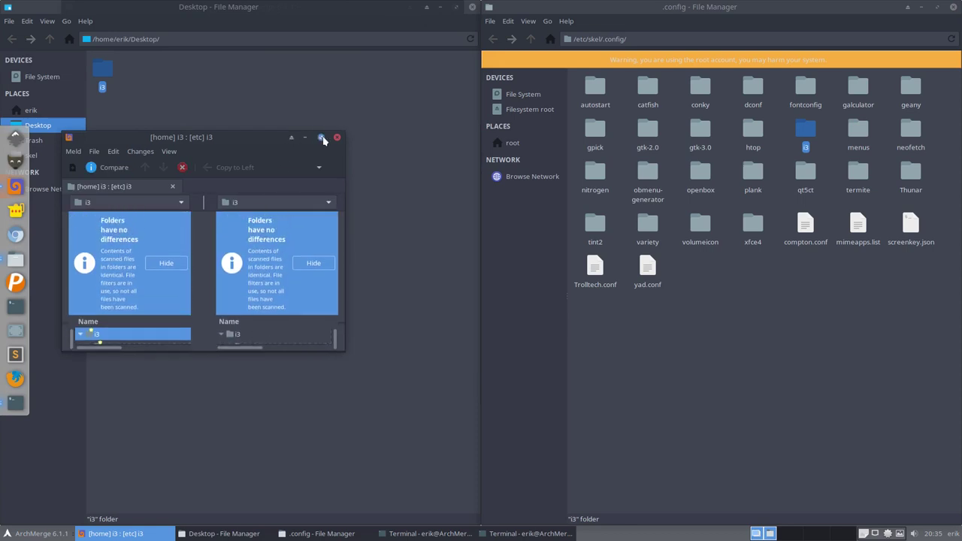
pyautogui.click(320, 140)
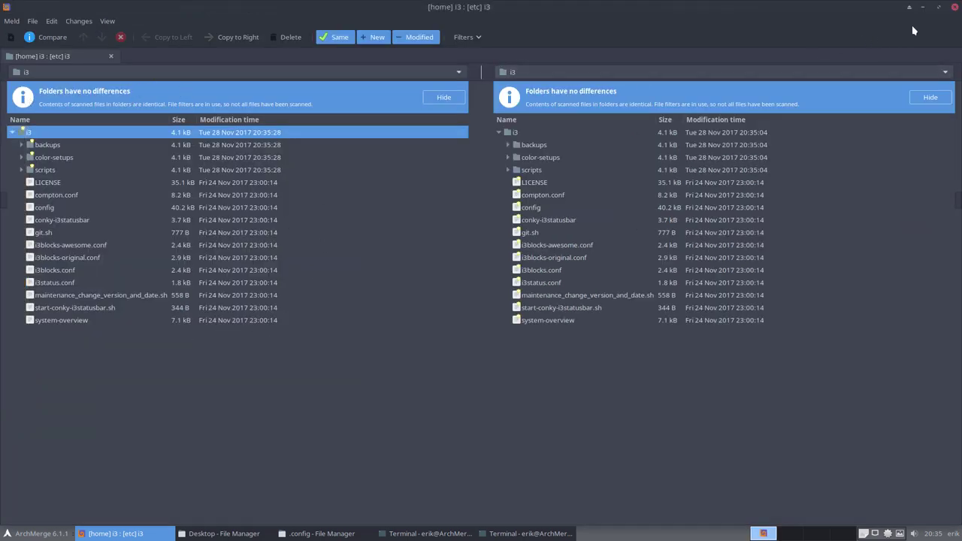
pyautogui.click(955, 7)
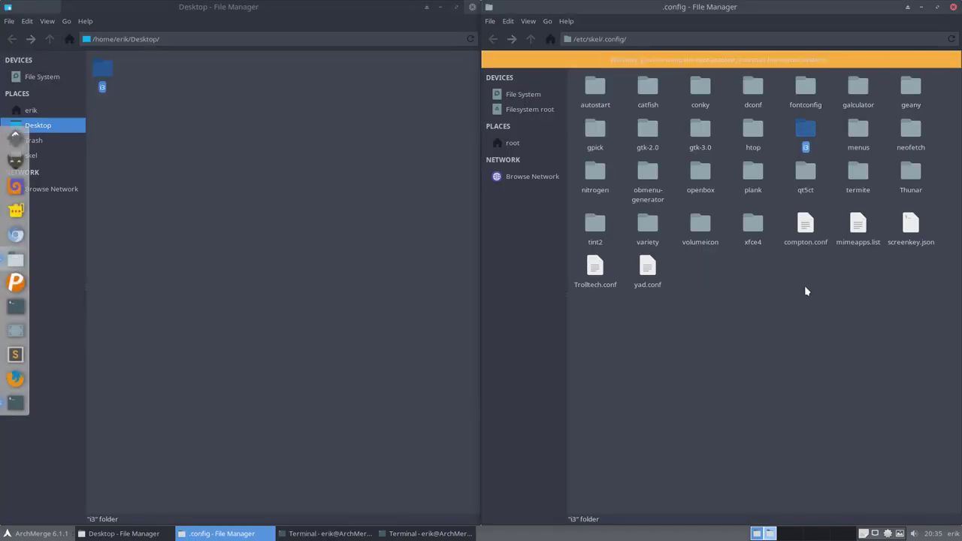
# Step: Delete the i3 copy from the Desktop and select the skel i3 folder
pyautogui.click(806, 291)
pyautogui.click(111, 69)
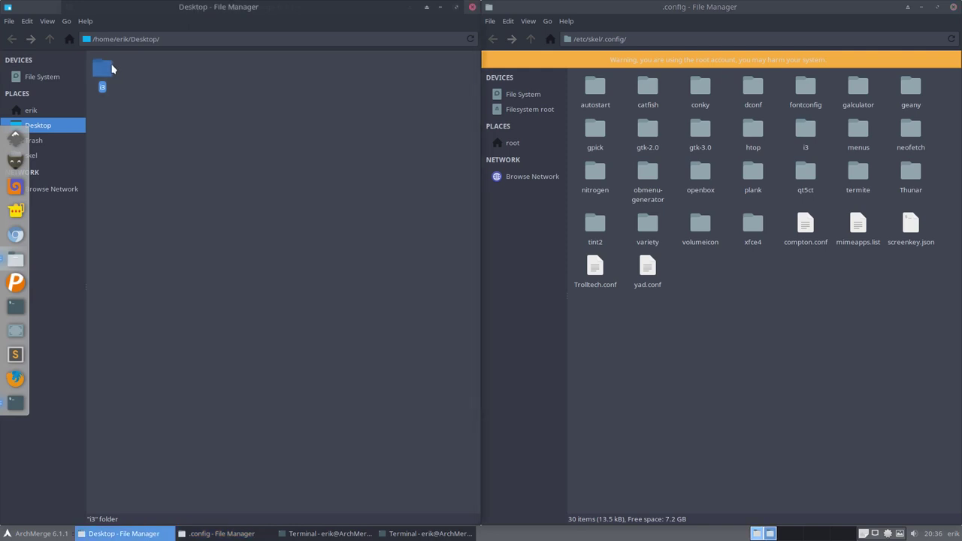
pyautogui.press('Delete')
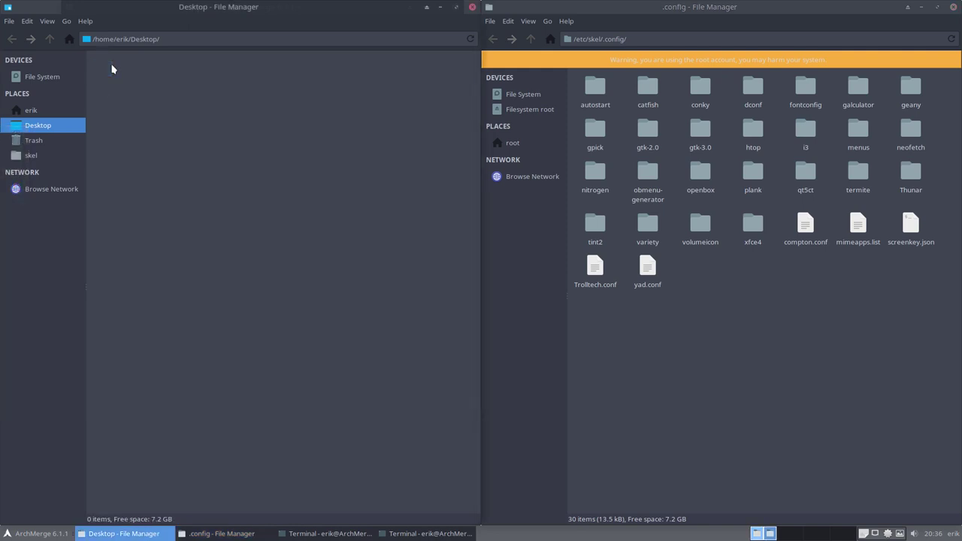
pyautogui.click(802, 302)
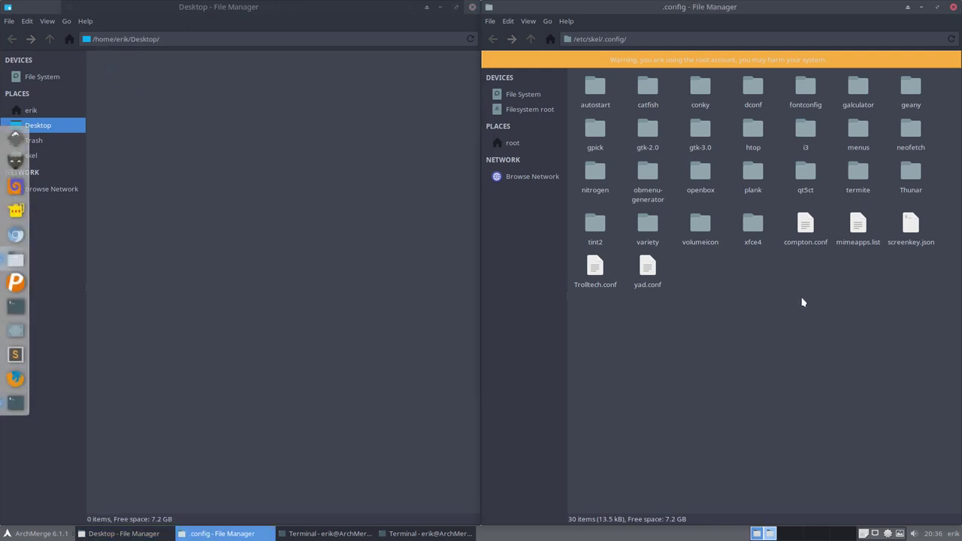
pyautogui.click(803, 130)
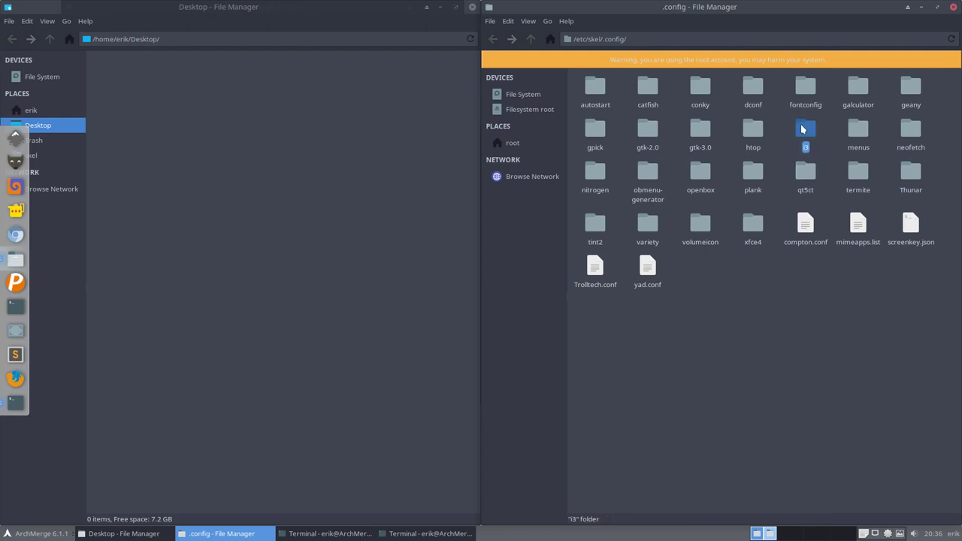
# Step: Open the home .config folder, delete its i3 folder, then paste i3 back in
pyautogui.click(31, 110)
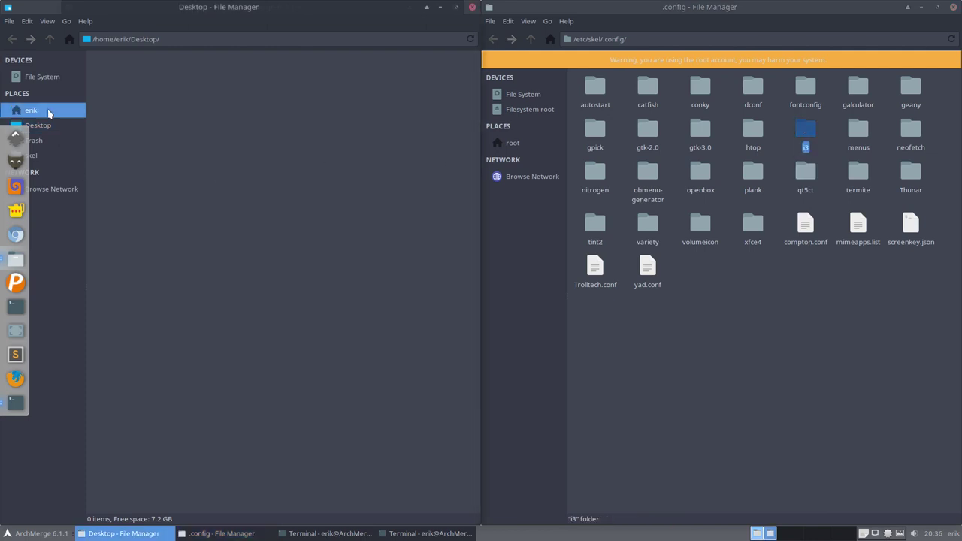
pyautogui.click(188, 75)
pyautogui.doubleClick(188, 75)
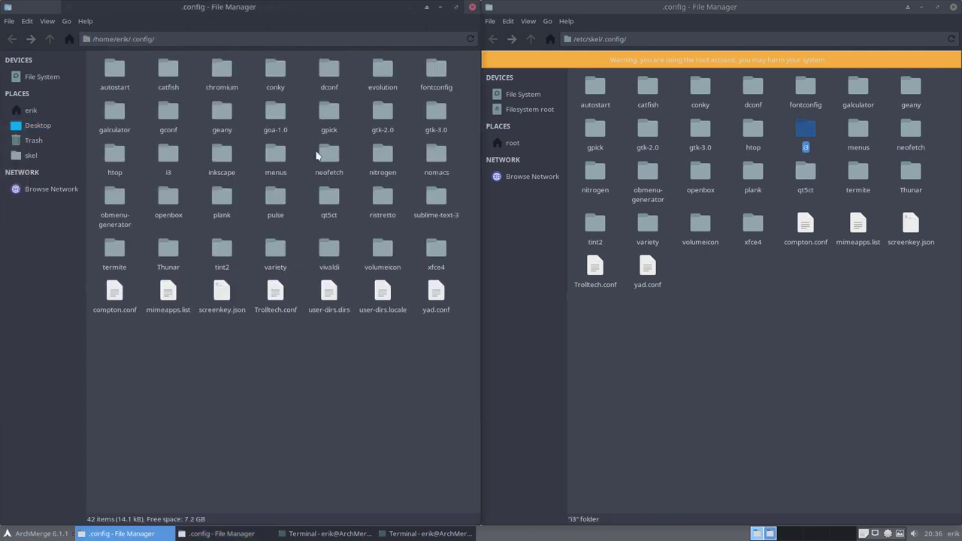
pyautogui.click(167, 159)
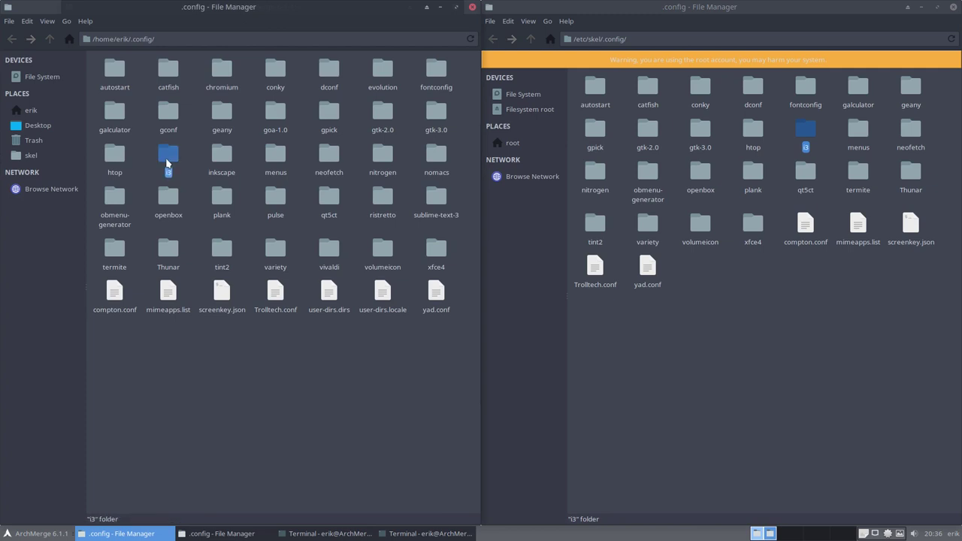
pyautogui.press('Delete')
pyautogui.hotkey('ctrl', 'v')
pyautogui.click(805, 132)
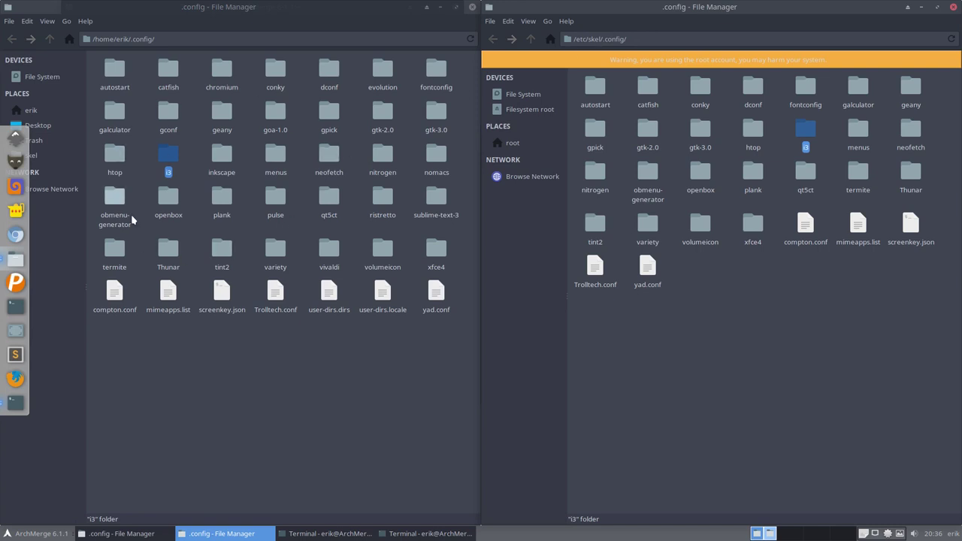
# Step: Enter sudo pacman -S archmerge- in the terminal and list the matching package completions
pyautogui.click(321, 531)
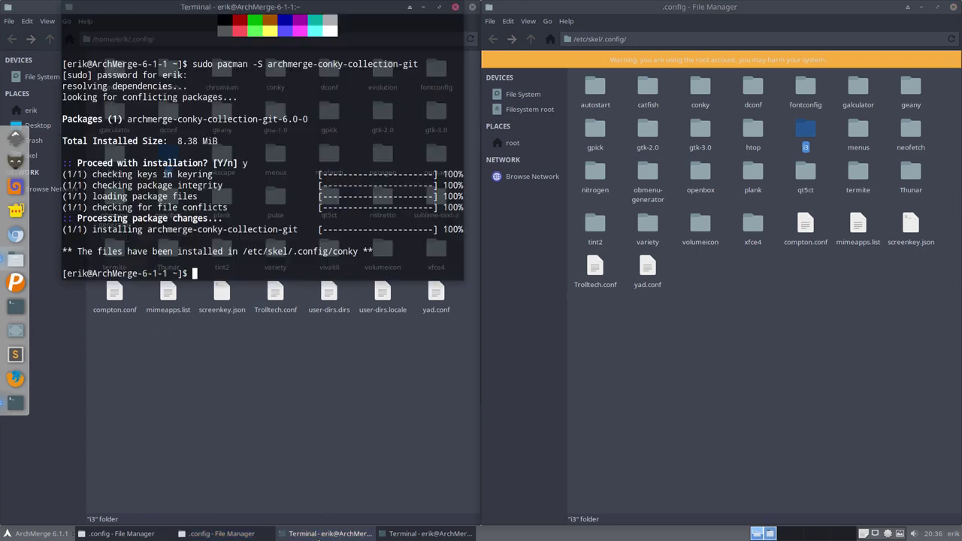
pyautogui.press('Up')
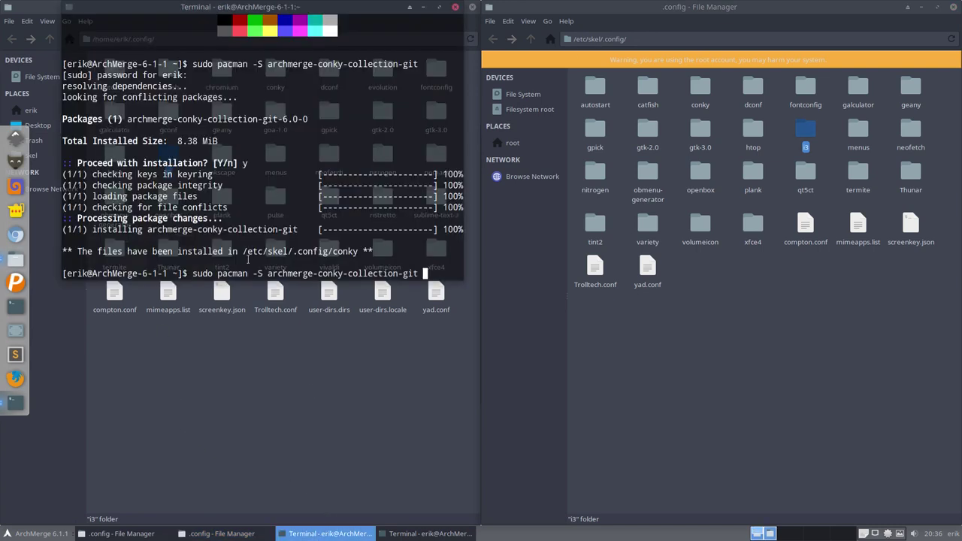
pyautogui.press('Up')
pyautogui.press('Down')
pyautogui.press('Down')
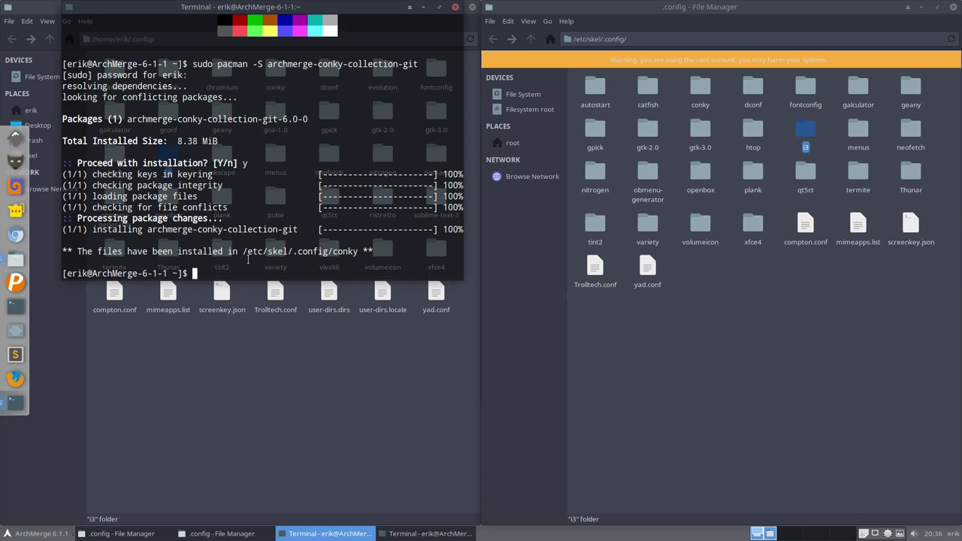
pyautogui.write('sudo pacman -S archmerge-')
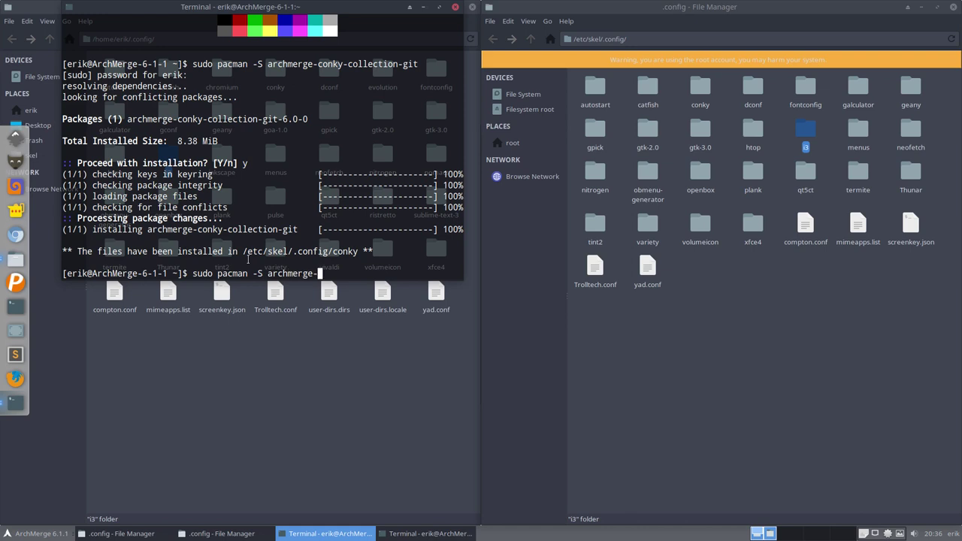
pyautogui.press('Tab')
pyautogui.press('Tab')
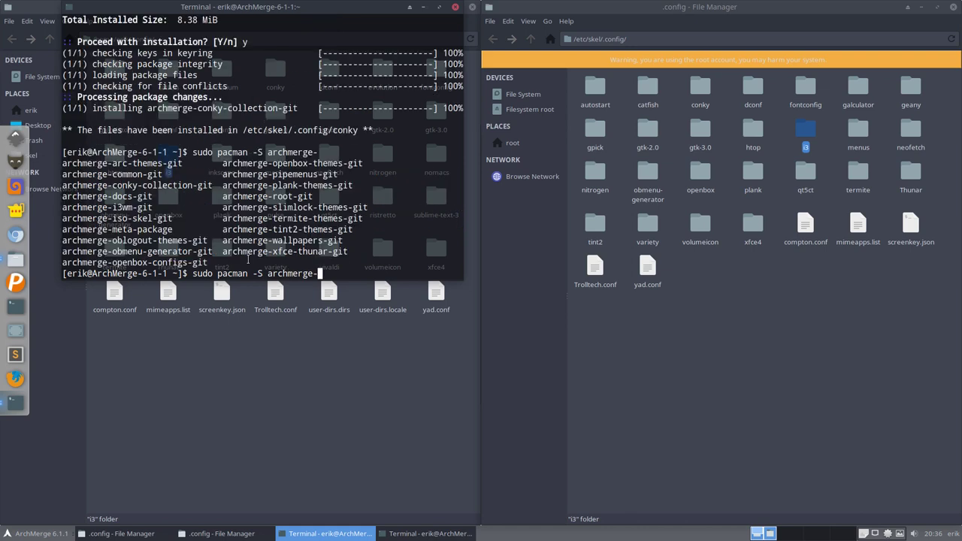
# Step: Highlight the iso-skel-git, archmerge-meta-package, obmenu-generator and openbox-configs-git names in the list
pyautogui.moveTo(112, 218); pyautogui.dragTo(172, 219)
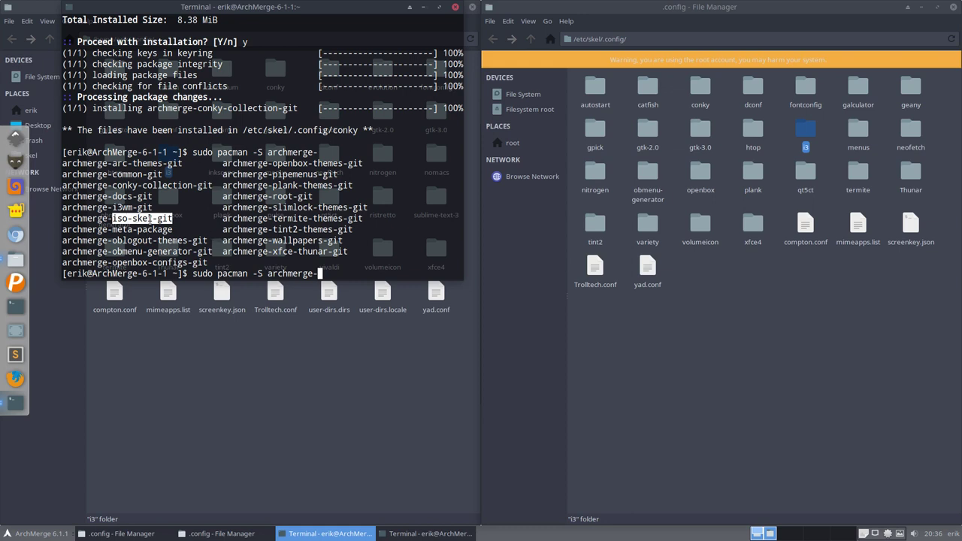
pyautogui.moveTo(173, 231); pyautogui.dragTo(63, 229)
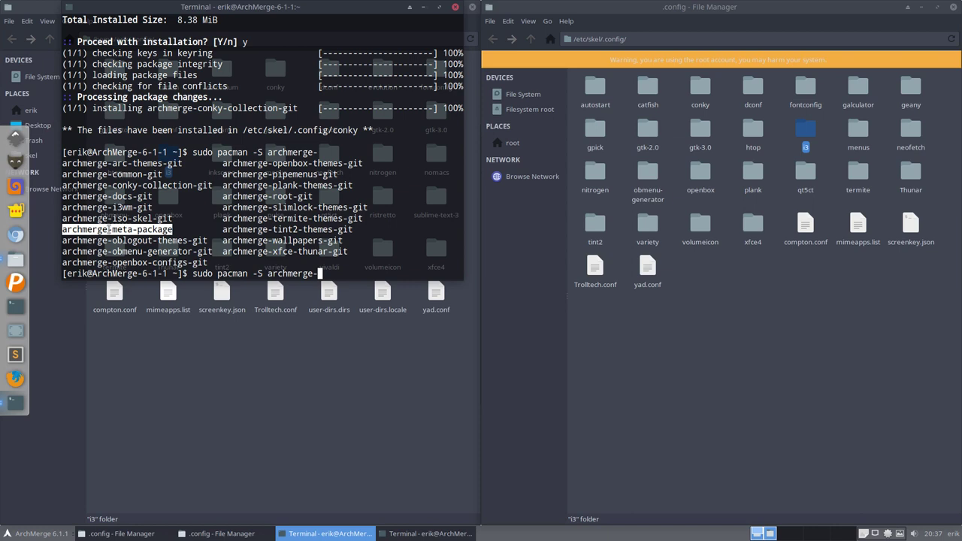
pyautogui.click(113, 230)
pyautogui.moveTo(176, 230)
pyautogui.mouseDown()
pyautogui.moveTo(62, 229)
pyautogui.moveTo(186, 240)
pyautogui.mouseUp()
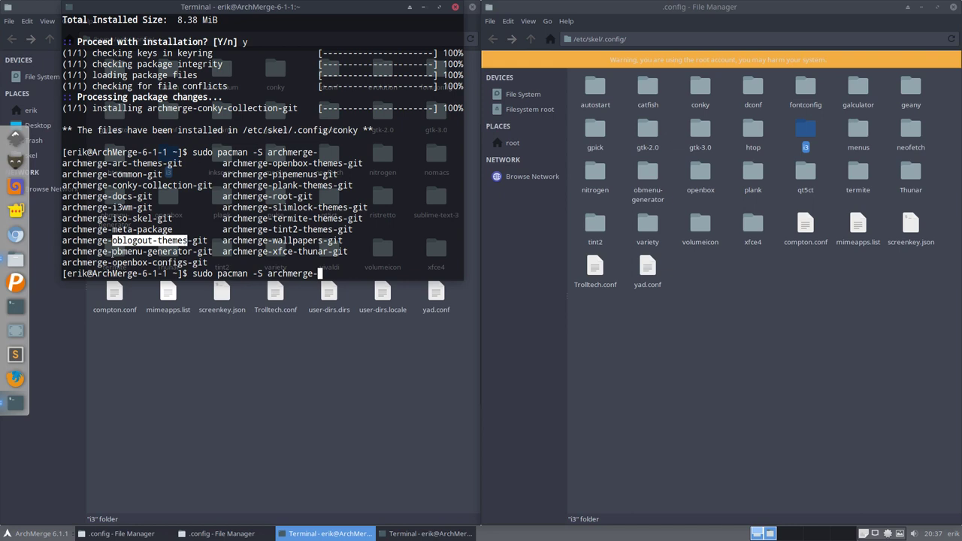
pyautogui.moveTo(112, 251); pyautogui.dragTo(188, 252)
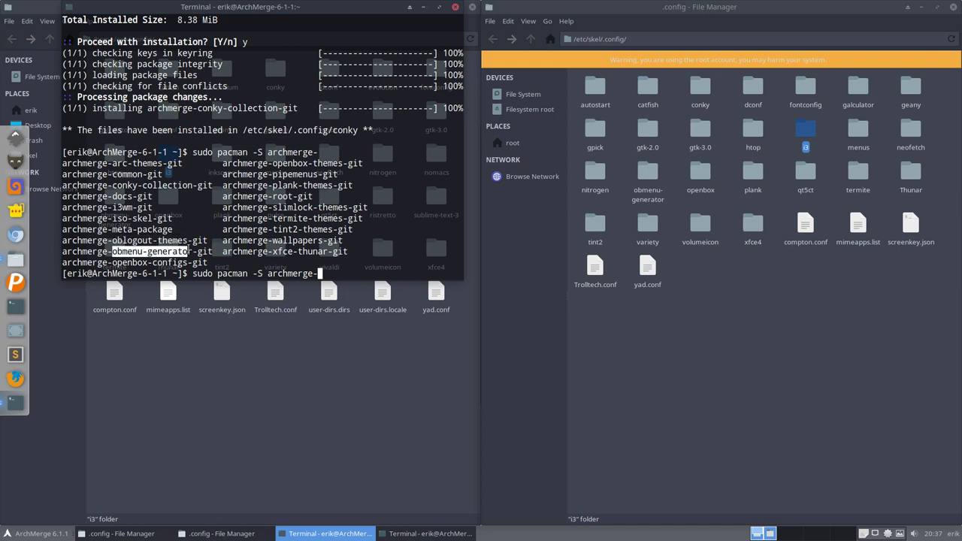
pyautogui.click(189, 251)
pyautogui.moveTo(112, 262); pyautogui.dragTo(207, 262)
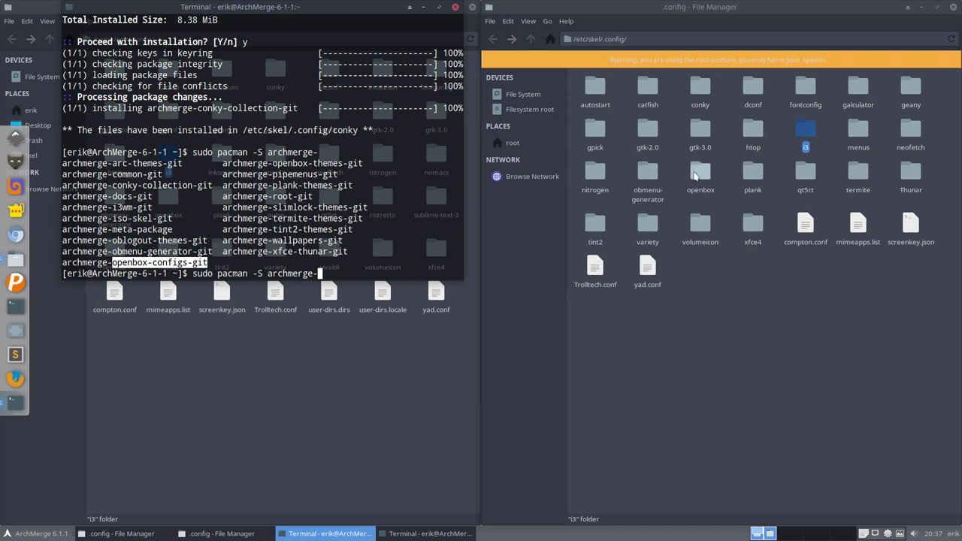
# Step: Permanently delete the openbox folder from /etc/skel/.config
pyautogui.click(695, 175)
pyautogui.hotkey('shift', 'Delete')
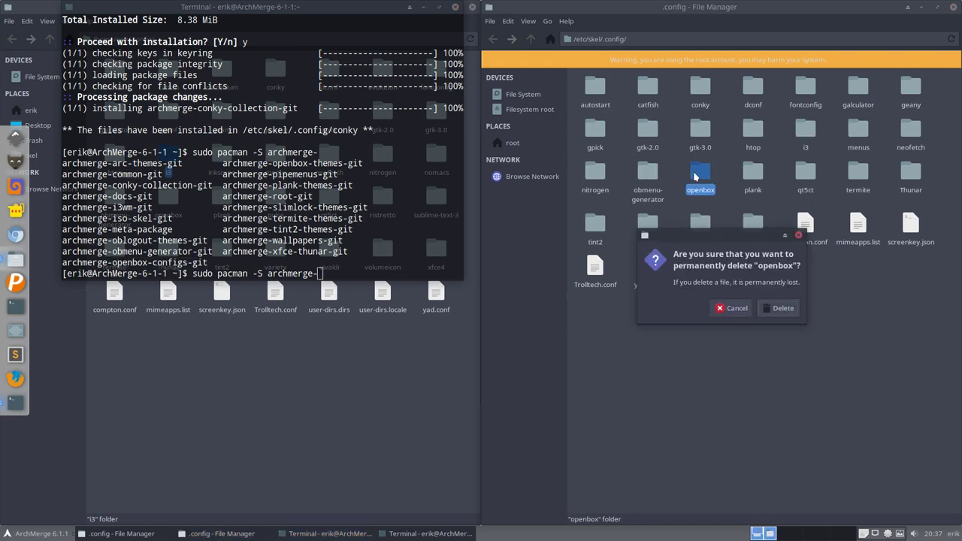
pyautogui.click(779, 308)
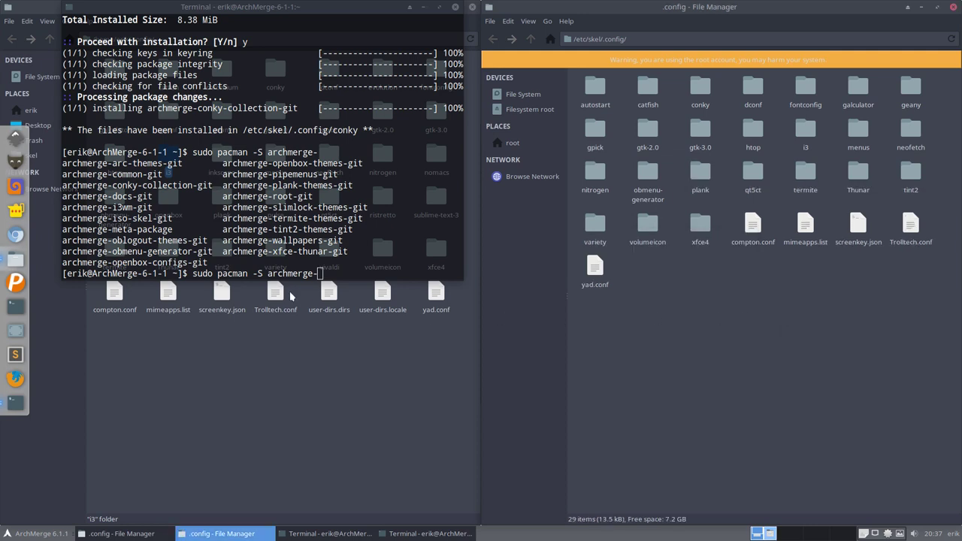
# Step: Extend the terminal command to sudo pacman -S archmerge-openbox- using completion
pyautogui.click(284, 264)
pyautogui.write('o')
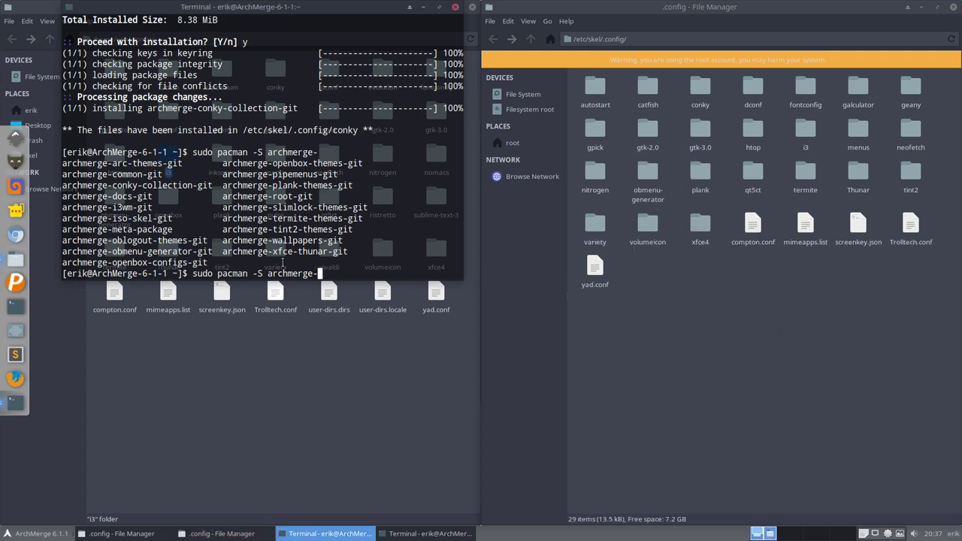
pyautogui.write('p')
pyautogui.press('Tab')
pyautogui.press('Tab')
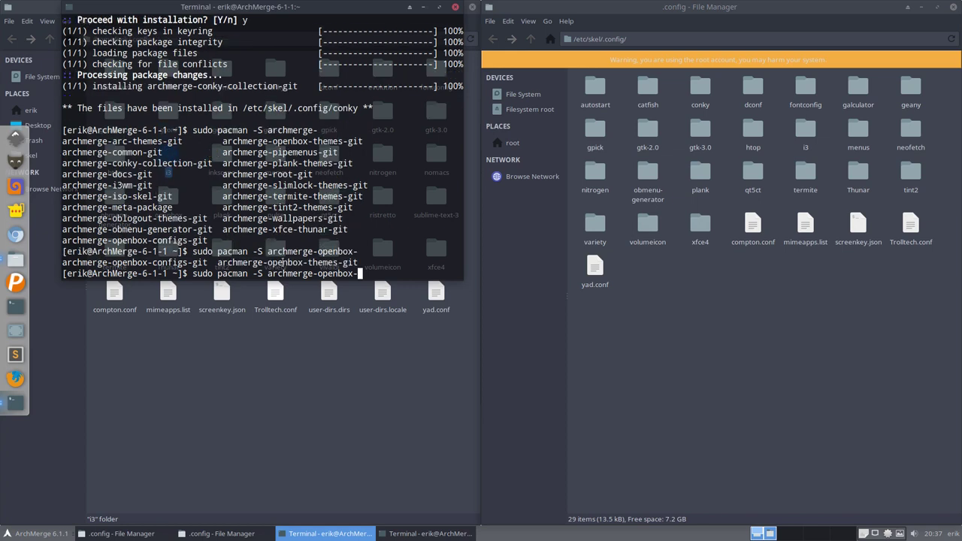
# Step: Install archmerge-openbox-configs-git, confirming with y, and check its /etc/skel/.config/openbox install path
pyautogui.write('gi')
pyautogui.press('BackSpace')
pyautogui.press('BackSpace')
pyautogui.press('BackSpace')
pyautogui.write('-c')
pyautogui.press('Tab')
pyautogui.press('Return')
pyautogui.write('y')
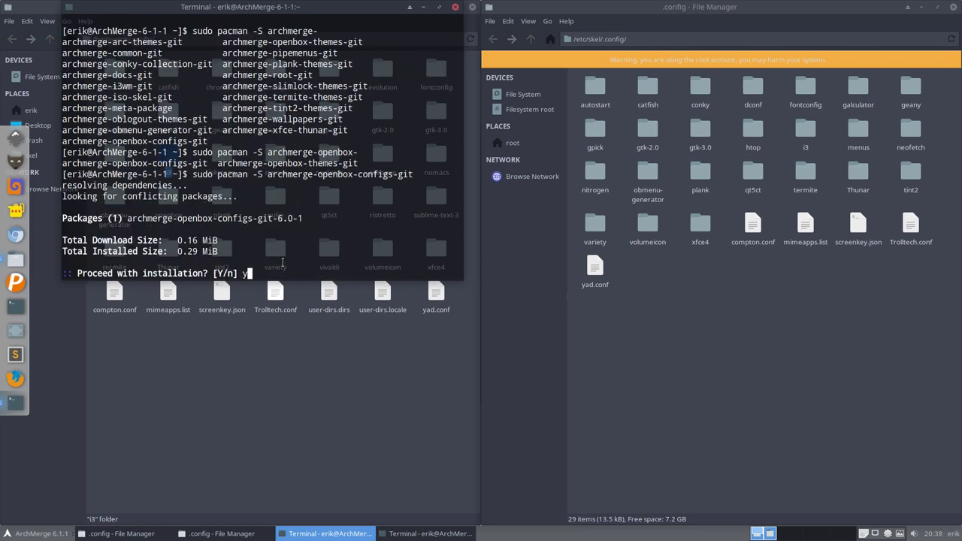
pyautogui.press('Return')
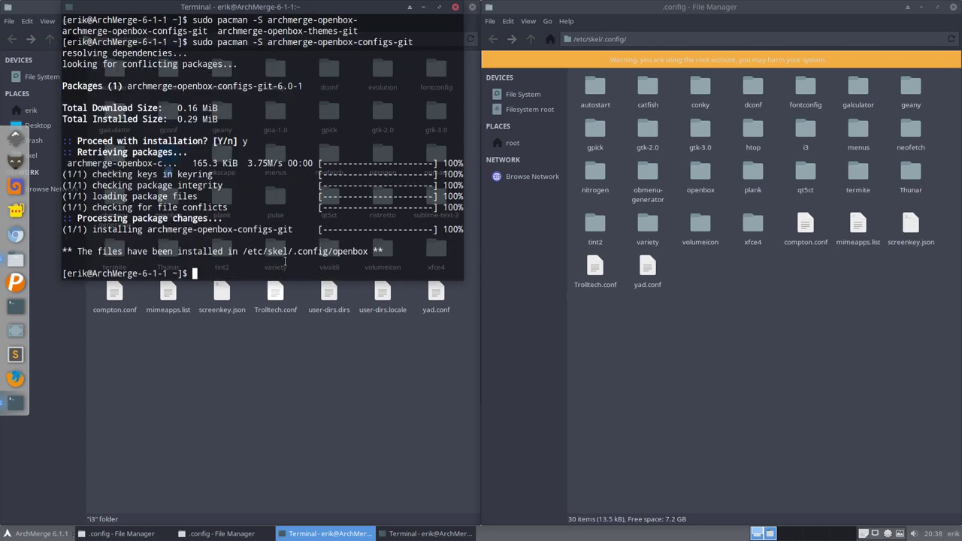
pyautogui.moveTo(232, 253); pyautogui.dragTo(386, 252)
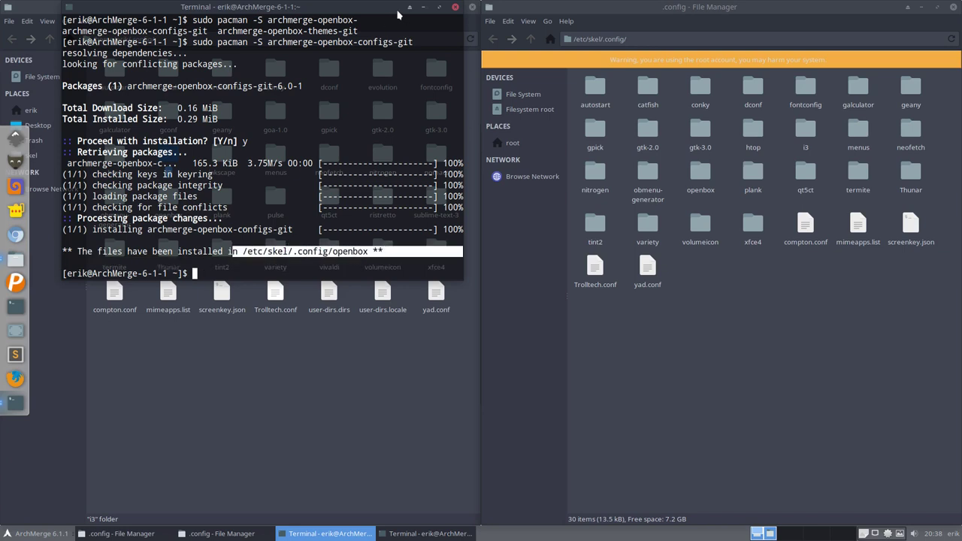
pyautogui.click(251, 202)
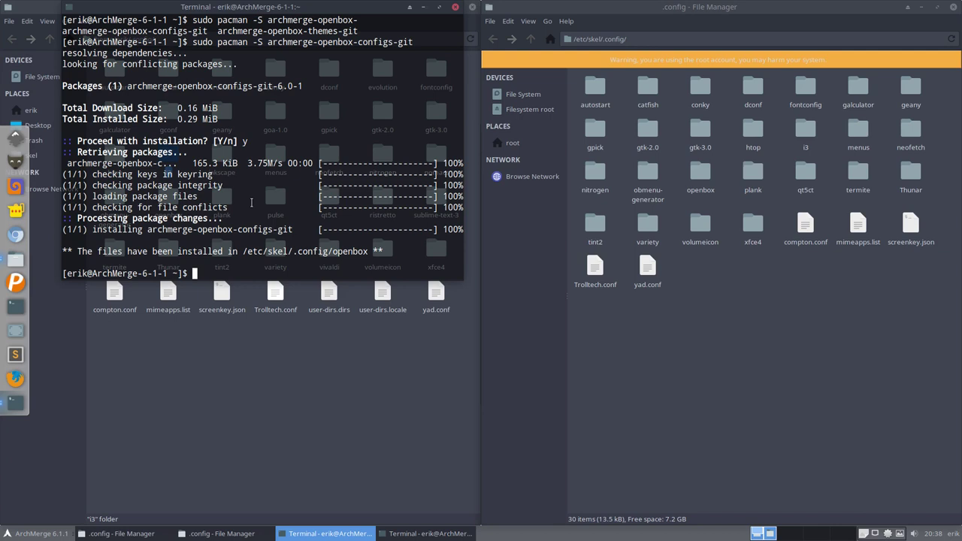
# Step: List the archmerge- packages again, highlight archmerge-root-git, and launch Pamac
pyautogui.write('sudo pacman -S')
pyautogui.write('archmerge-')
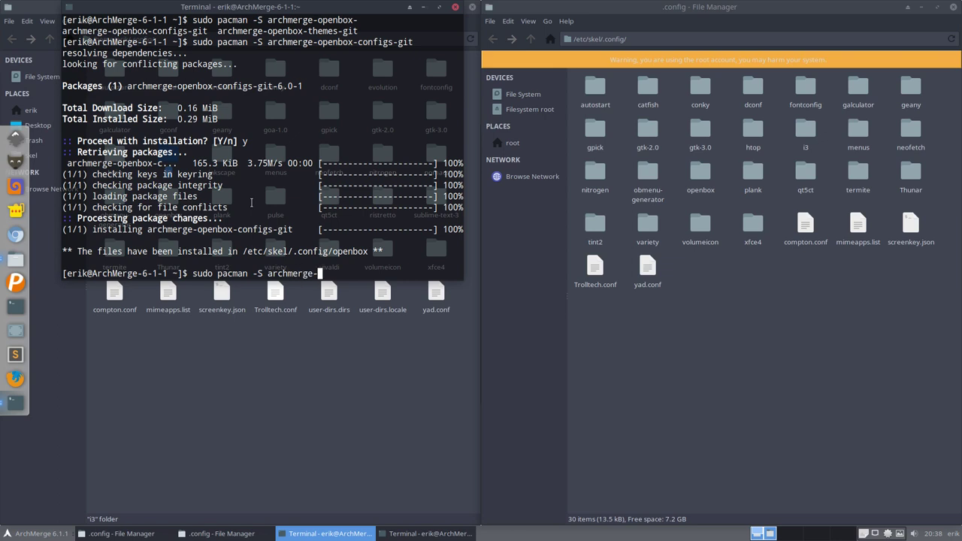
pyautogui.press('Tab')
pyautogui.press('Tab')
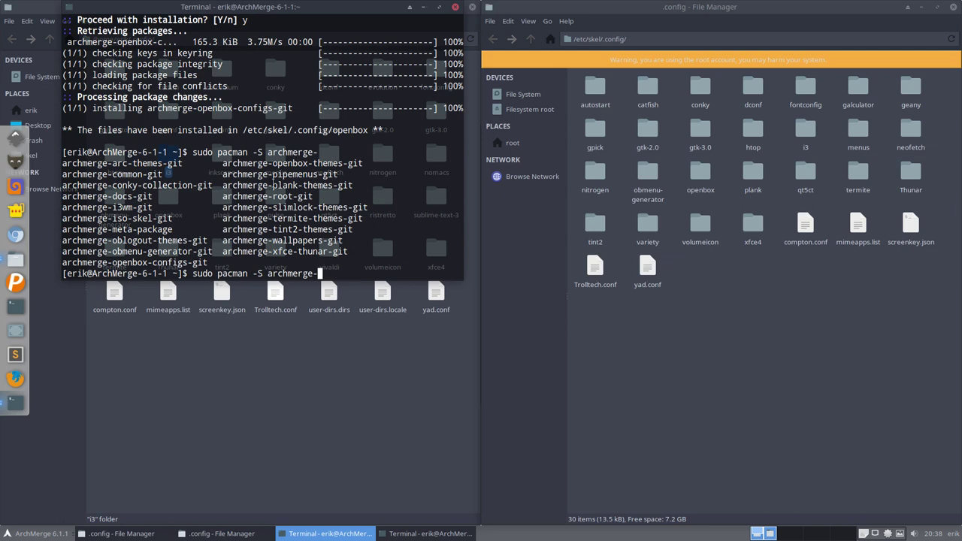
pyautogui.moveTo(313, 195); pyautogui.dragTo(222, 195)
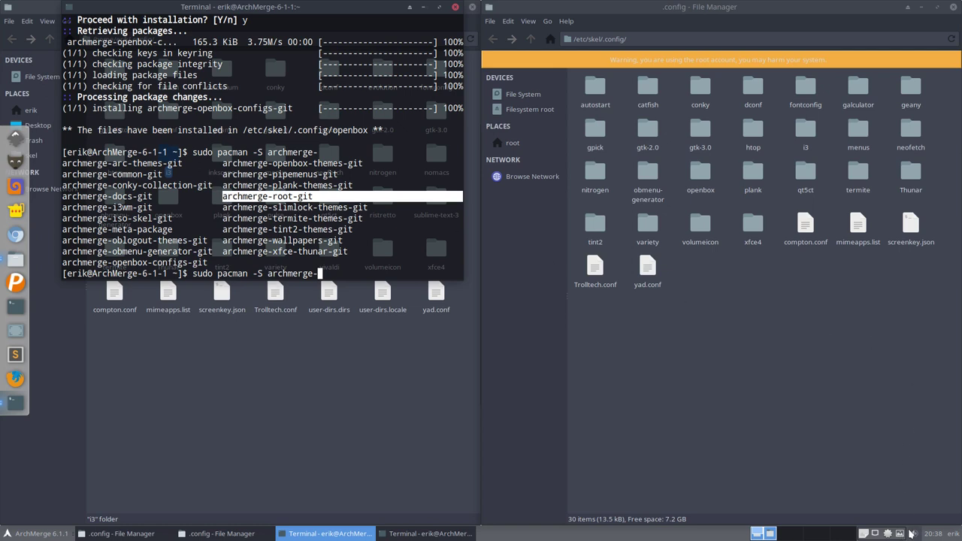
pyautogui.click(889, 534)
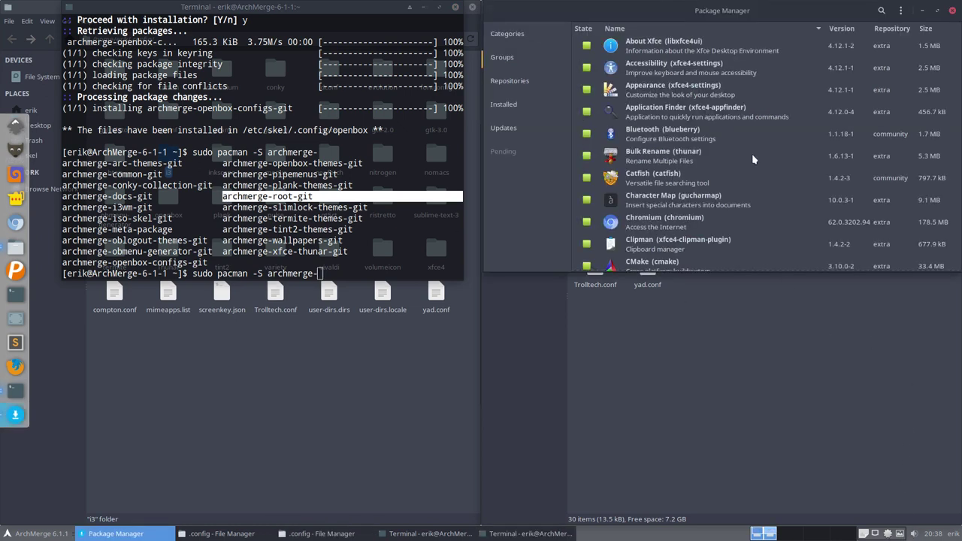
# Step: Open archmerge-root-git's details page from the archmergelinux_repo repository listing
pyautogui.click(518, 89)
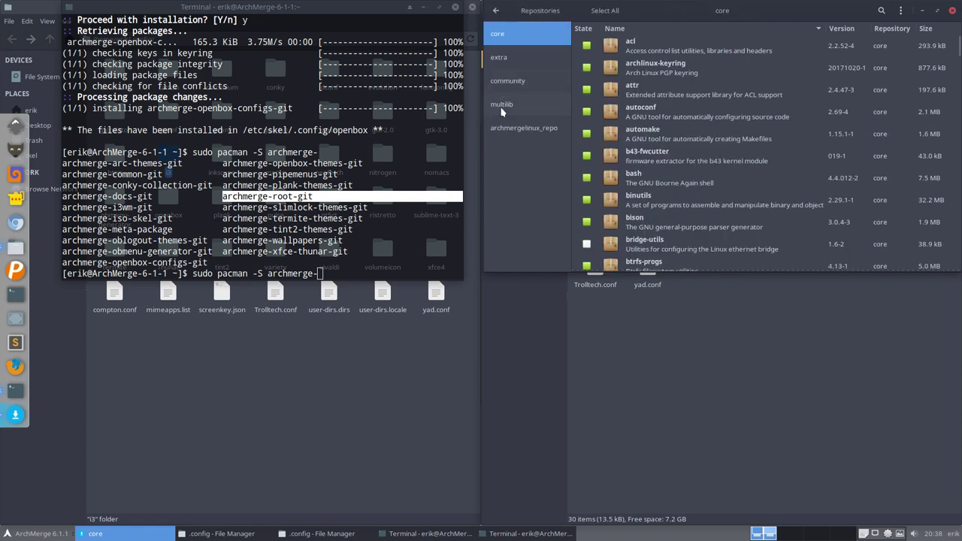
pyautogui.click(506, 128)
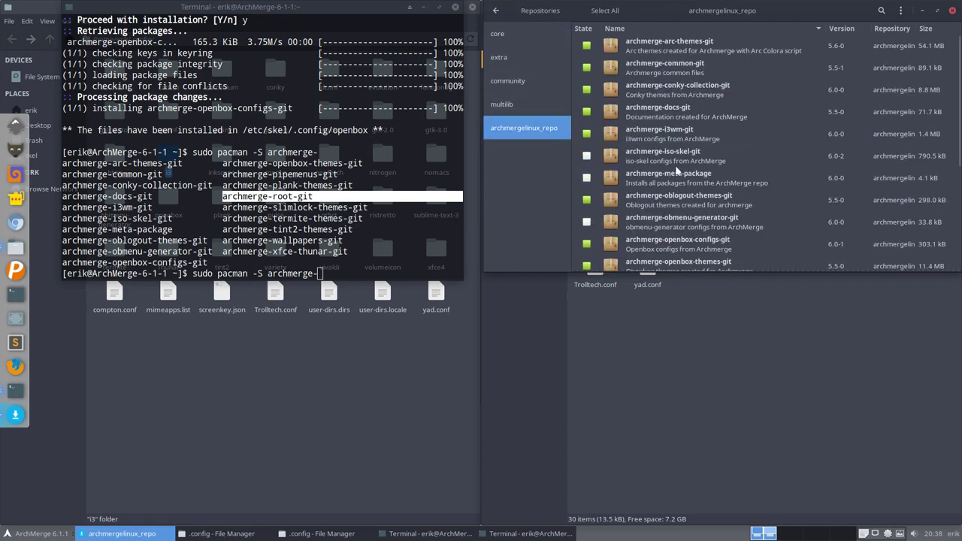
pyautogui.scroll(-2, 673, 233)
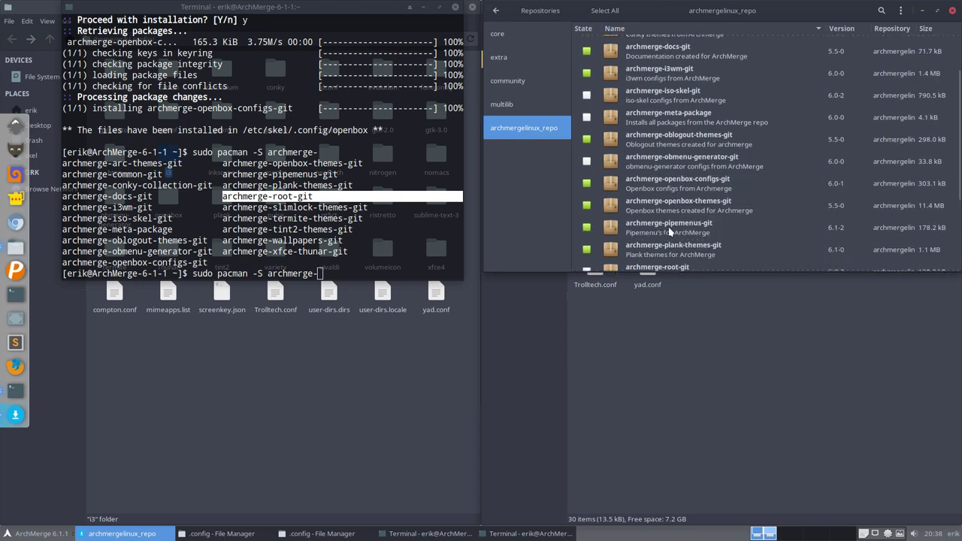
pyautogui.click(673, 270)
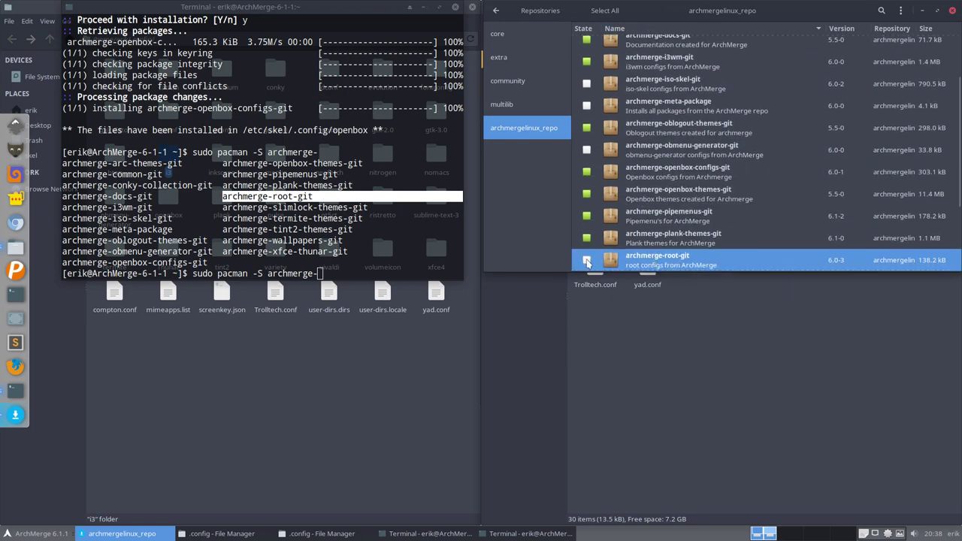
pyautogui.doubleClick(656, 263)
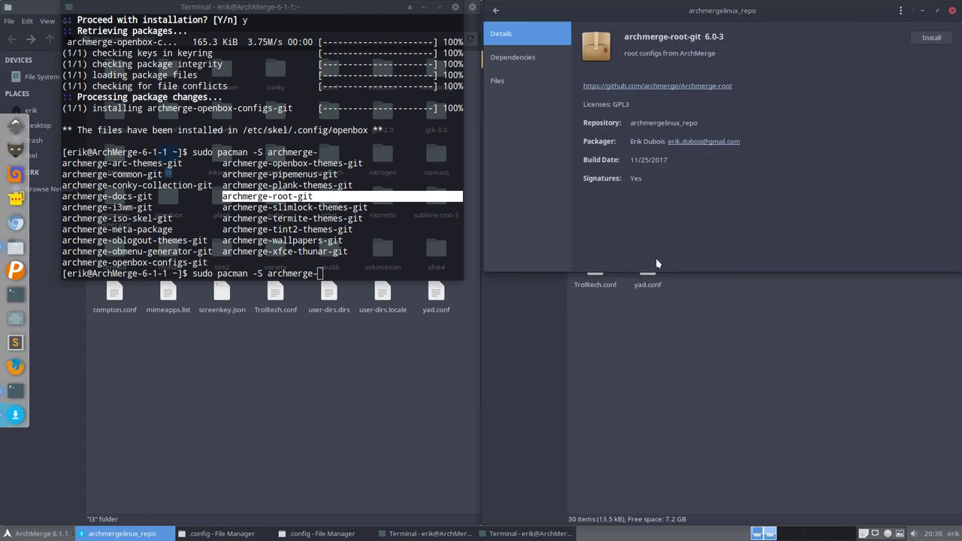
# Step: Review its Files, Dependencies and Details tabs, then mark it for installation
pyautogui.click(511, 83)
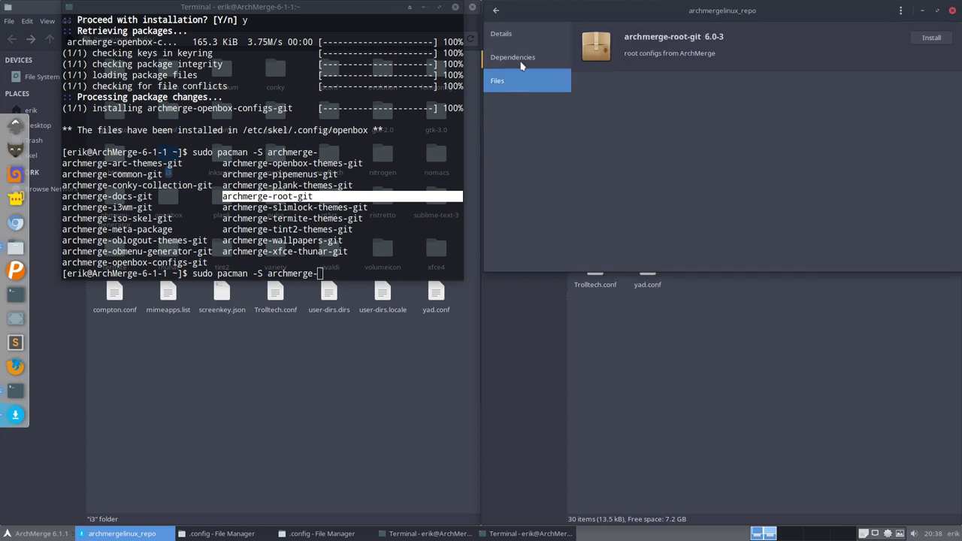
pyautogui.click(521, 63)
pyautogui.click(520, 81)
pyautogui.click(515, 57)
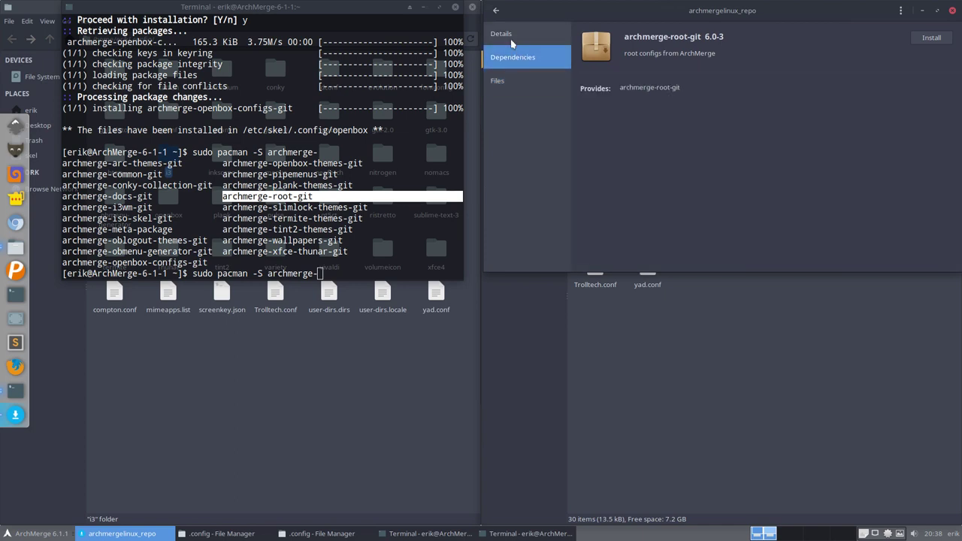
pyautogui.click(511, 39)
pyautogui.click(509, 81)
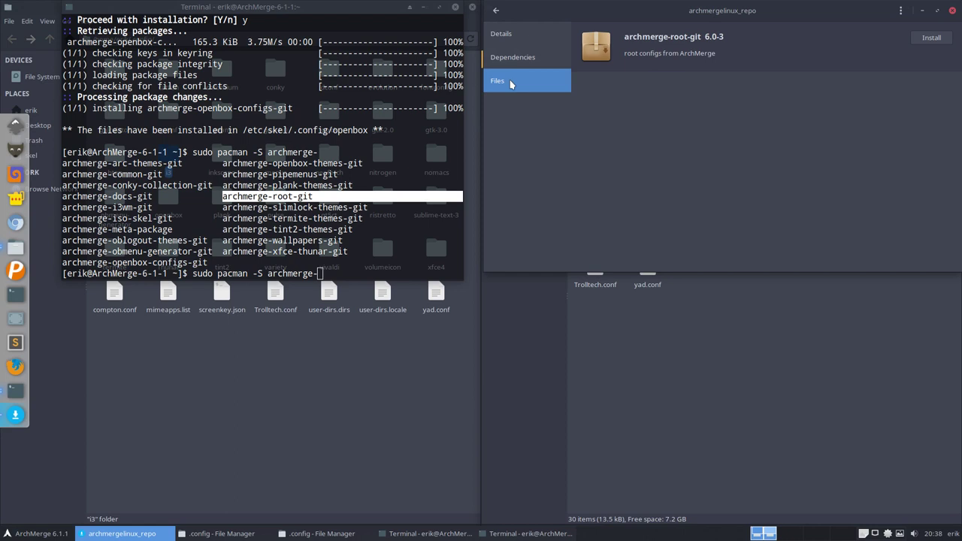
pyautogui.click(931, 38)
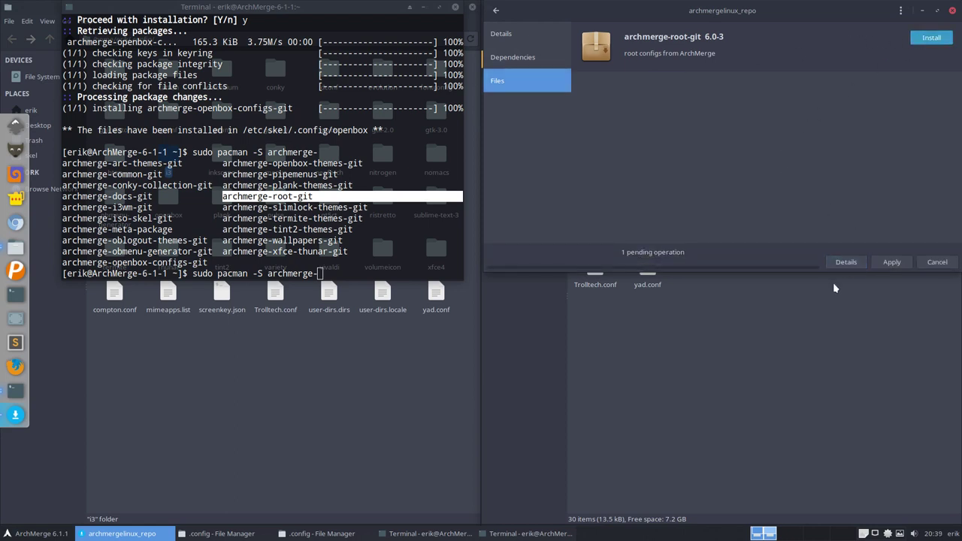
# Step: Apply and authenticate the archmerge-root-git install, then move the conflicting-files error report over the terminal
pyautogui.click(843, 263)
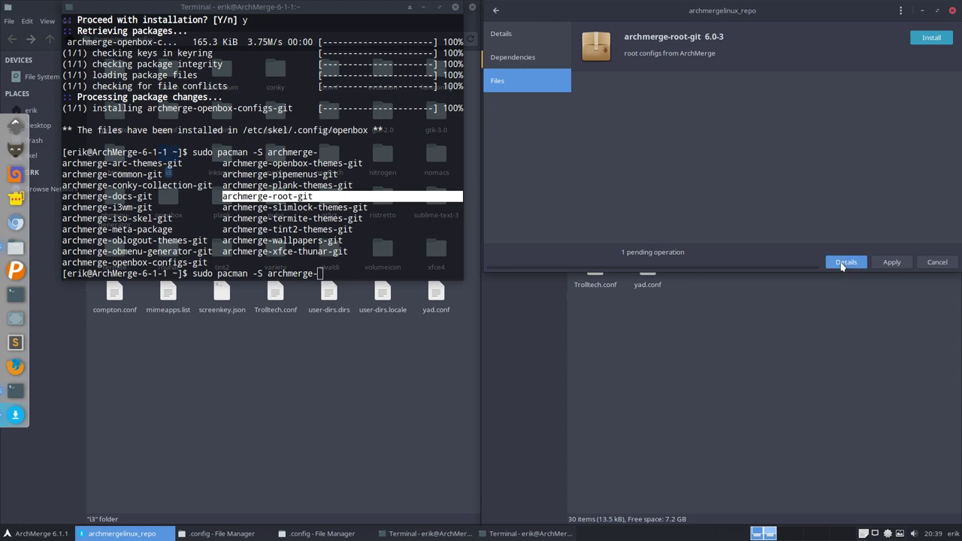
pyautogui.click(890, 263)
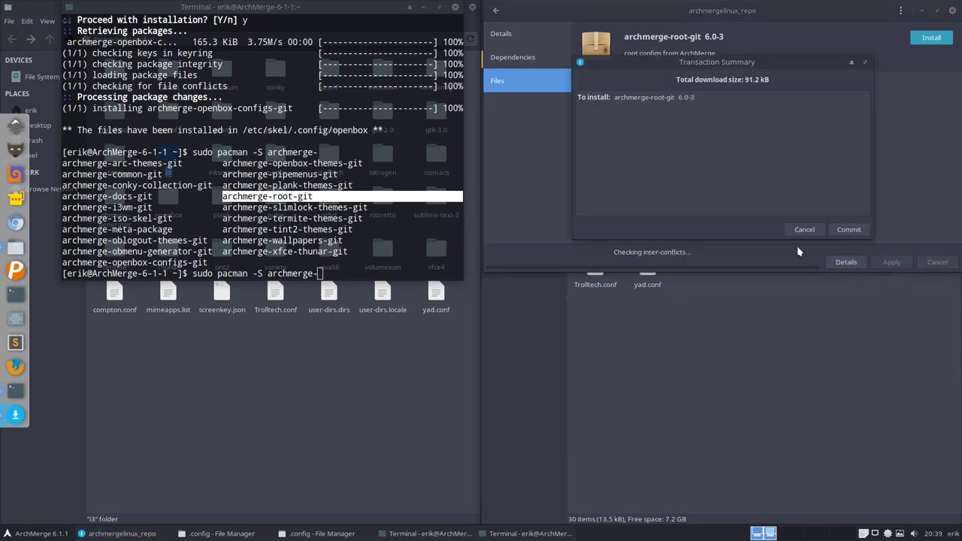
pyautogui.click(848, 229)
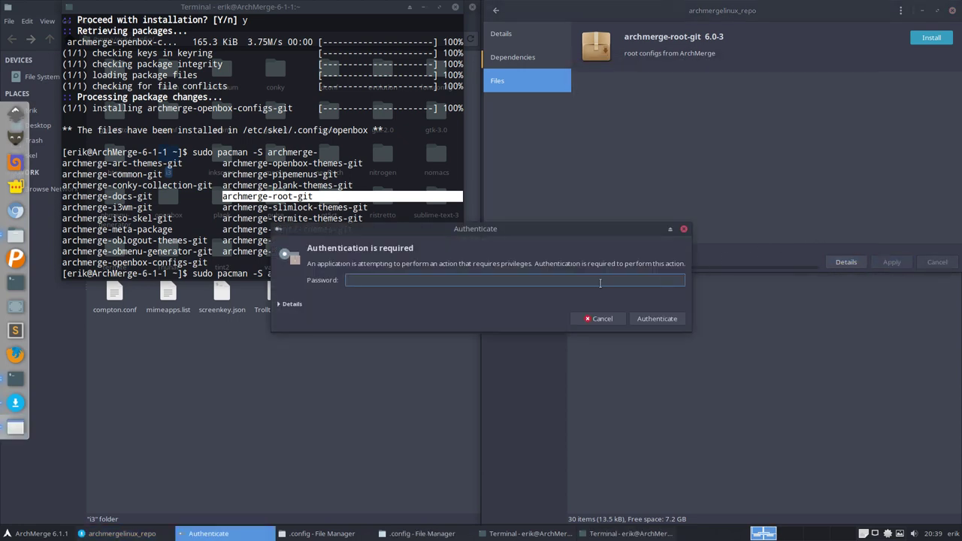
pyautogui.write('****')
pyautogui.press('Return')
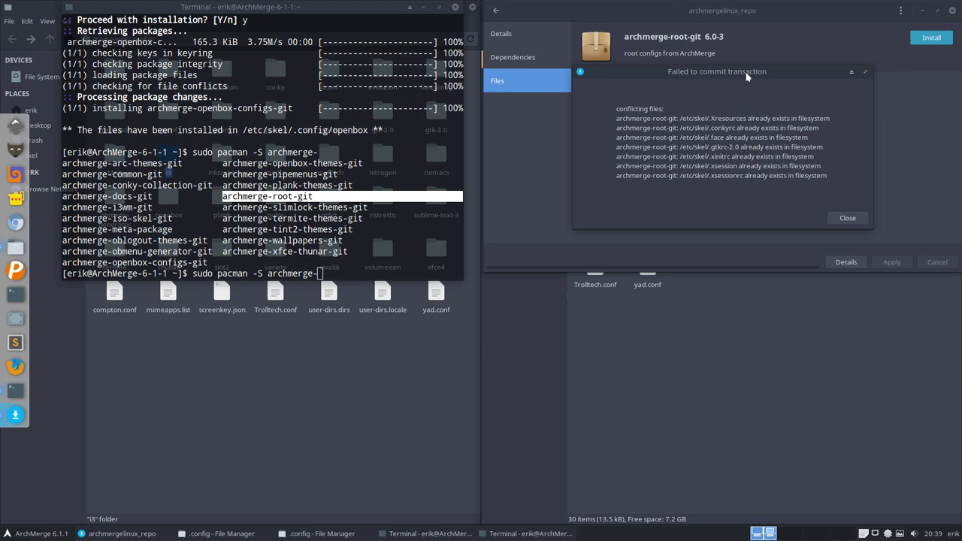
pyautogui.moveTo(745, 72); pyautogui.dragTo(270, 176)
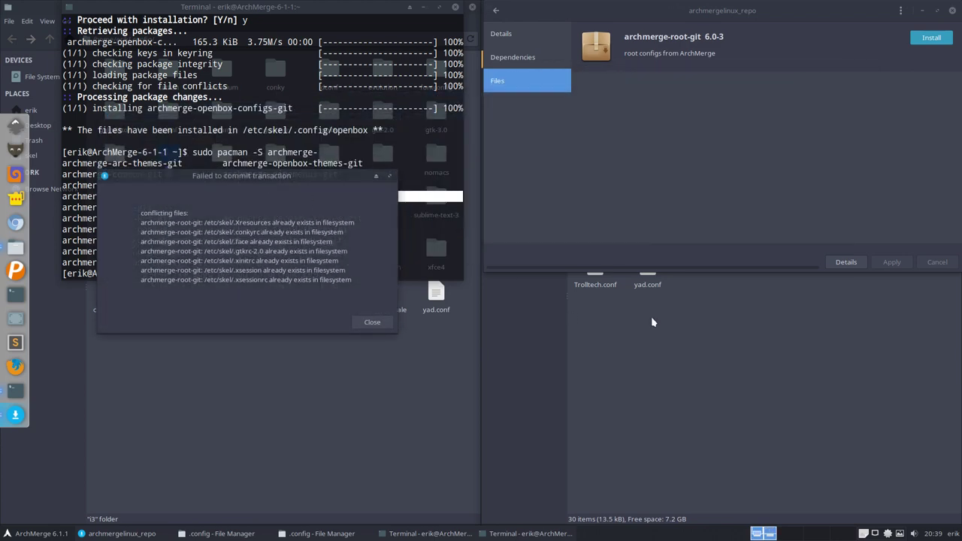
# Step: In /etc/skel, permanently delete the conflicting .Xresources, .conkyrc and .face files
pyautogui.click(653, 322)
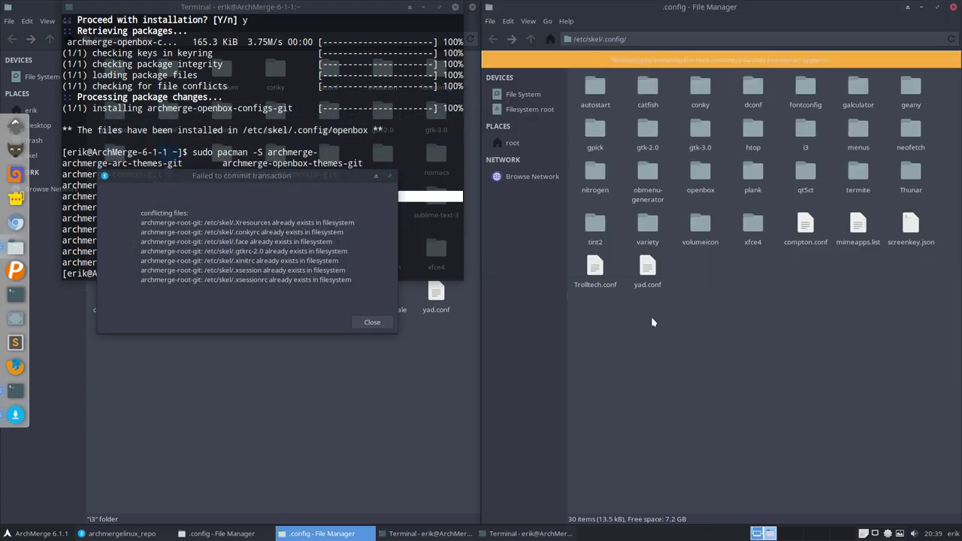
pyautogui.click(530, 39)
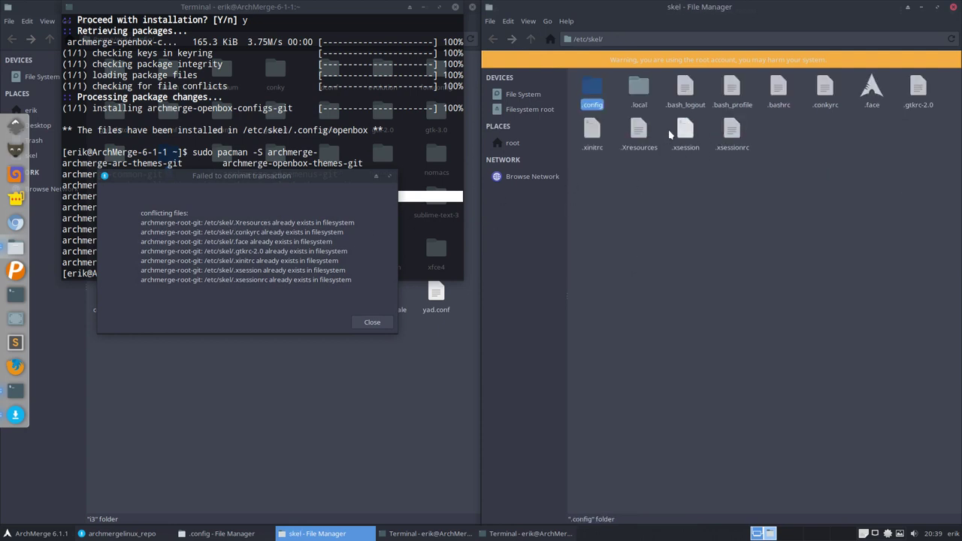
pyautogui.click(633, 133)
pyautogui.hotkey('shift', 'Delete')
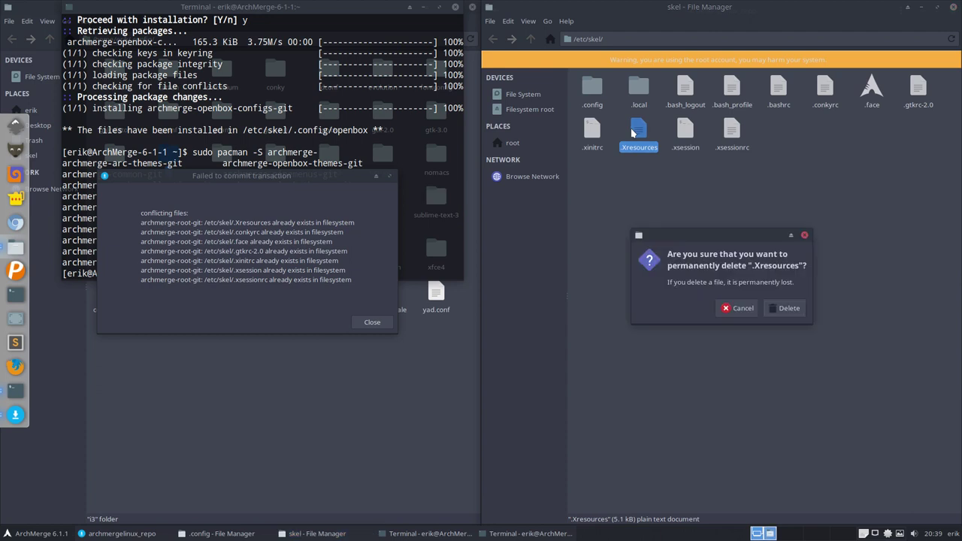
pyautogui.click(783, 307)
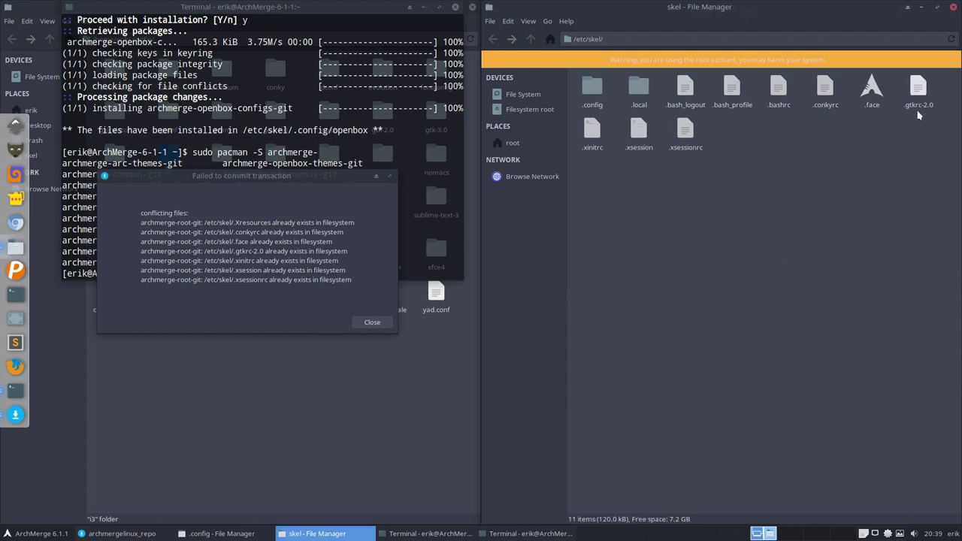
pyautogui.click(825, 89)
pyautogui.hotkey('shift', 'Delete')
pyautogui.click(784, 308)
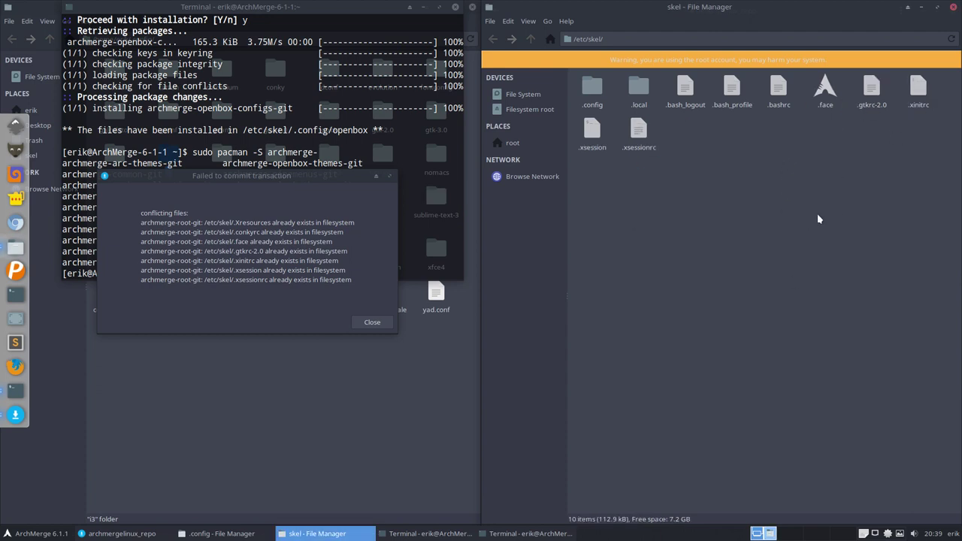
pyautogui.click(827, 91)
pyautogui.hotkey('shift', 'Delete')
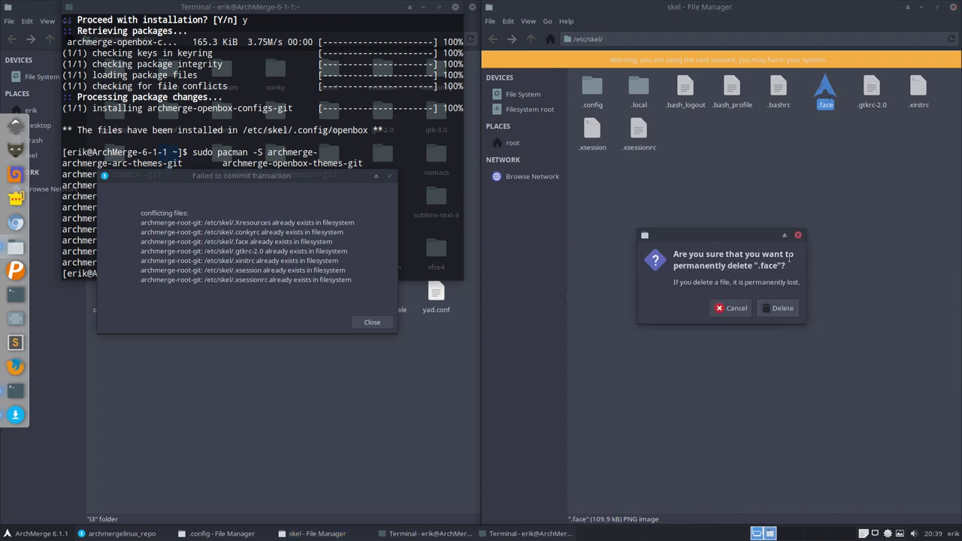
pyautogui.click(778, 309)
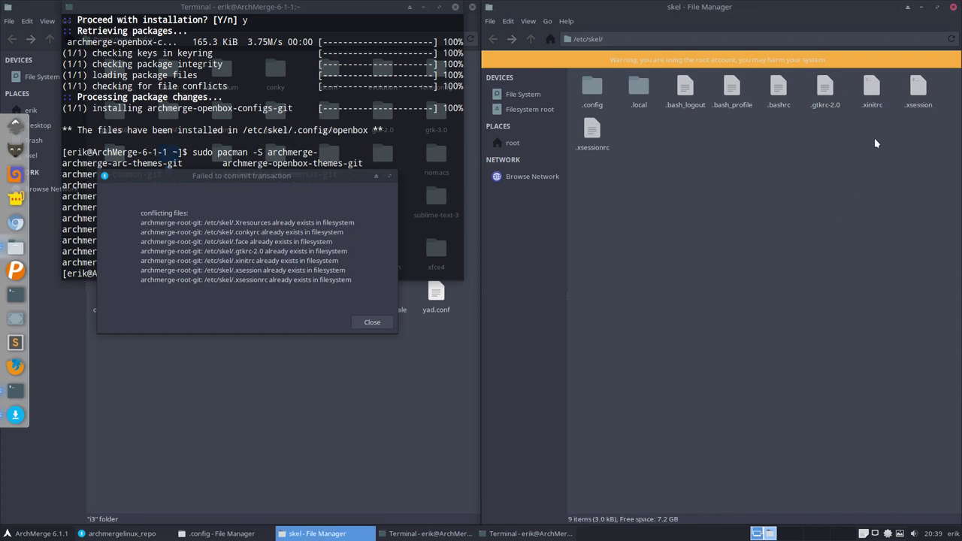
# Step: Permanently delete .xsessionrc, .xsession, .xinitrc and .gtkrc-2.0, then close the failed-transaction error
pyautogui.click(592, 132)
pyautogui.hotkey('shift', 'Delete')
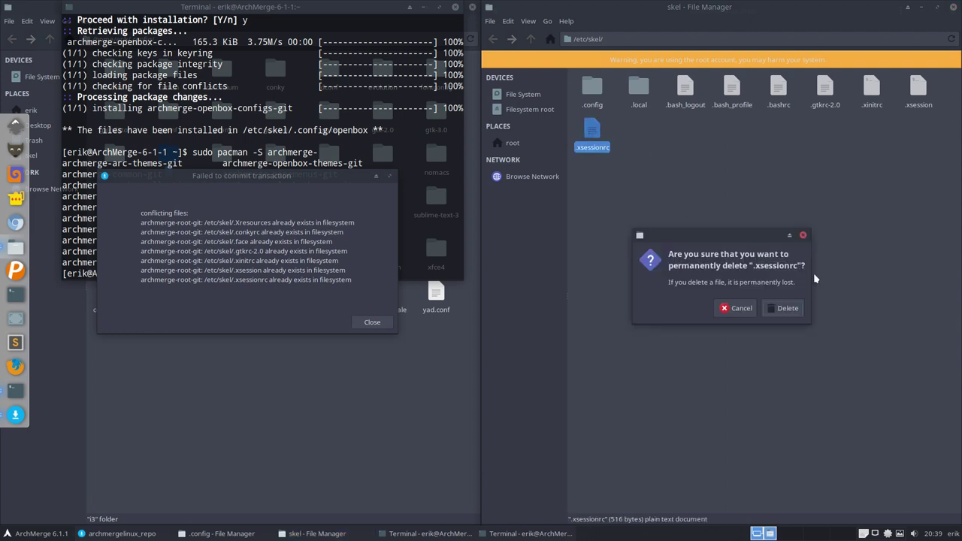
pyautogui.click(785, 308)
pyautogui.click(918, 90)
pyautogui.hotkey('shift', 'Delete')
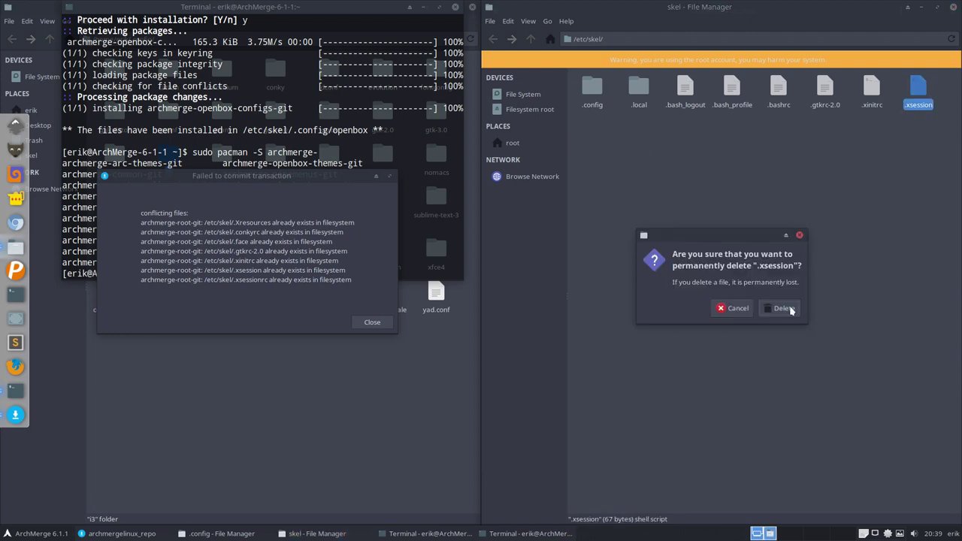
pyautogui.click(786, 308)
pyautogui.click(871, 90)
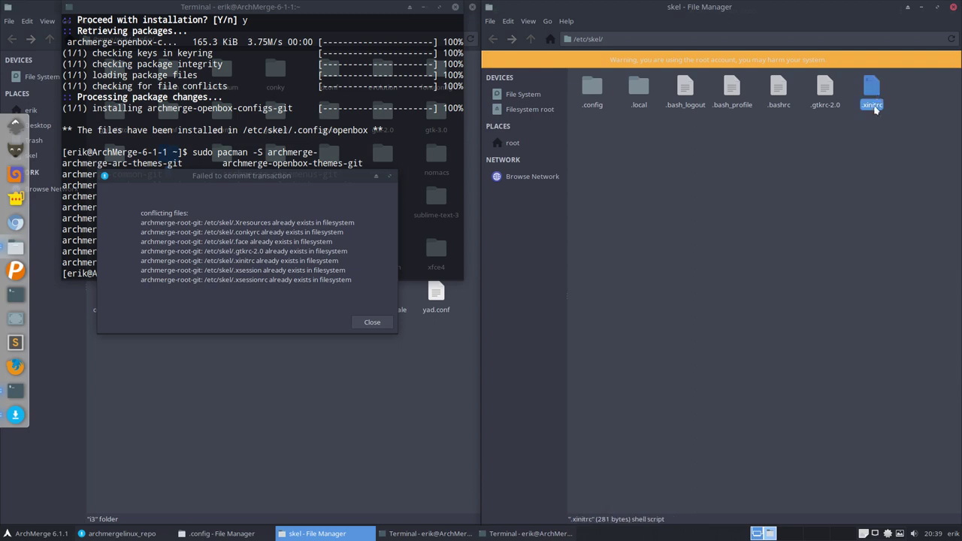
pyautogui.hotkey('shift', 'Delete')
pyautogui.click(779, 308)
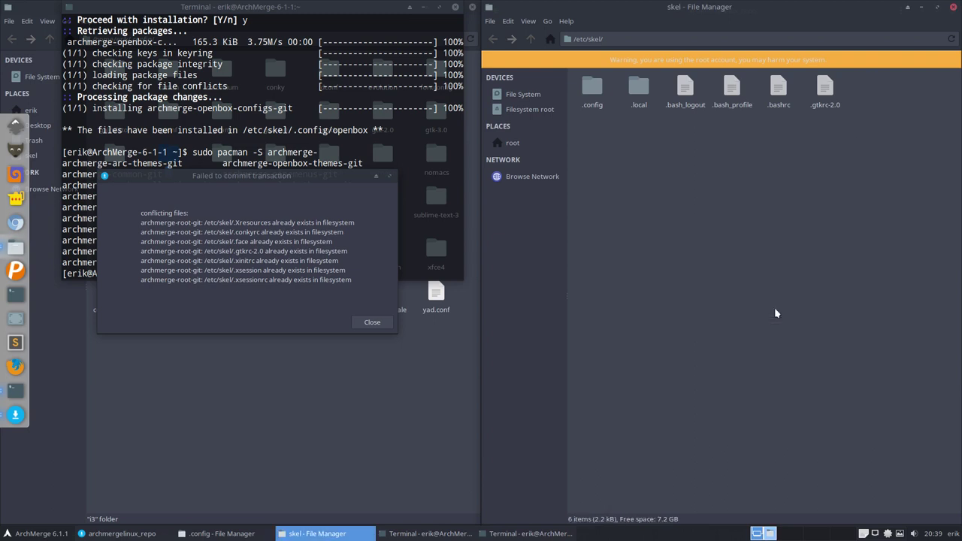
pyautogui.click(817, 97)
pyautogui.hotkey('shift', 'Delete')
pyautogui.click(778, 308)
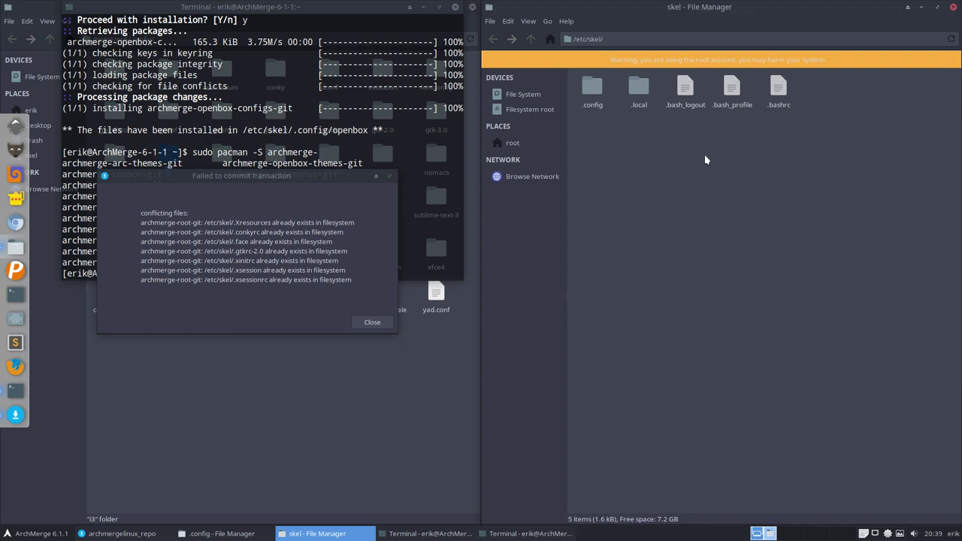
pyautogui.click(788, 85)
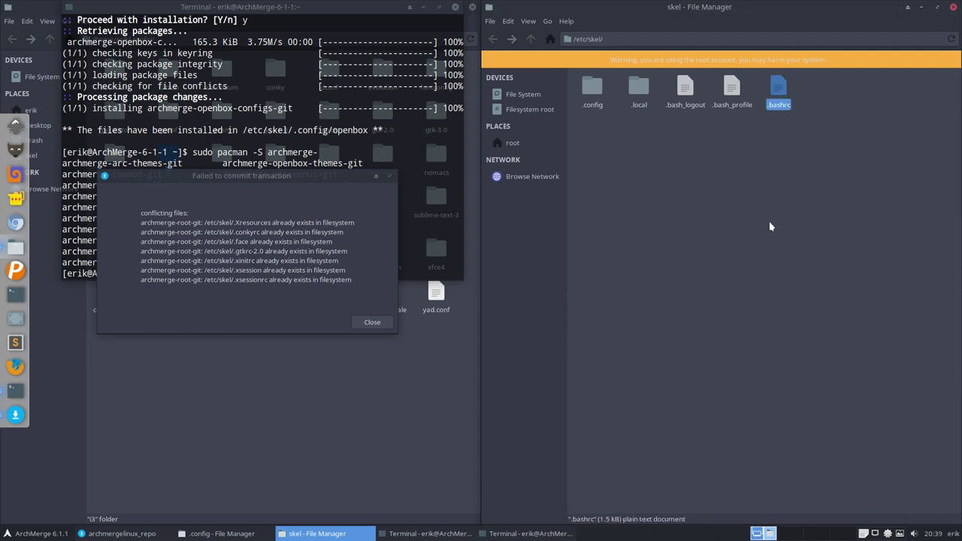
pyautogui.click(376, 323)
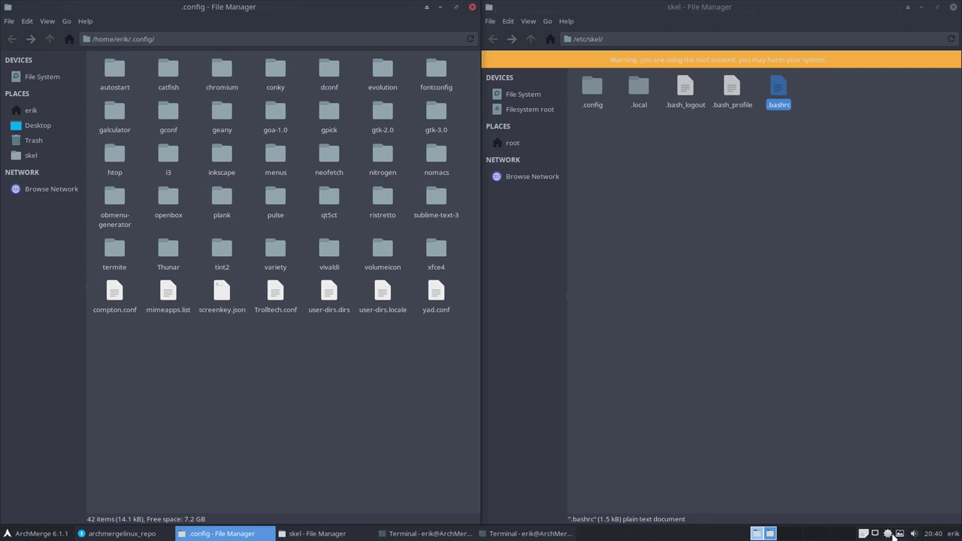
# Step: Install archmerge-root-git 6.0-3, then compare the new .bashrc-latest with .bashrc in /etc/skel
pyautogui.click(887, 534)
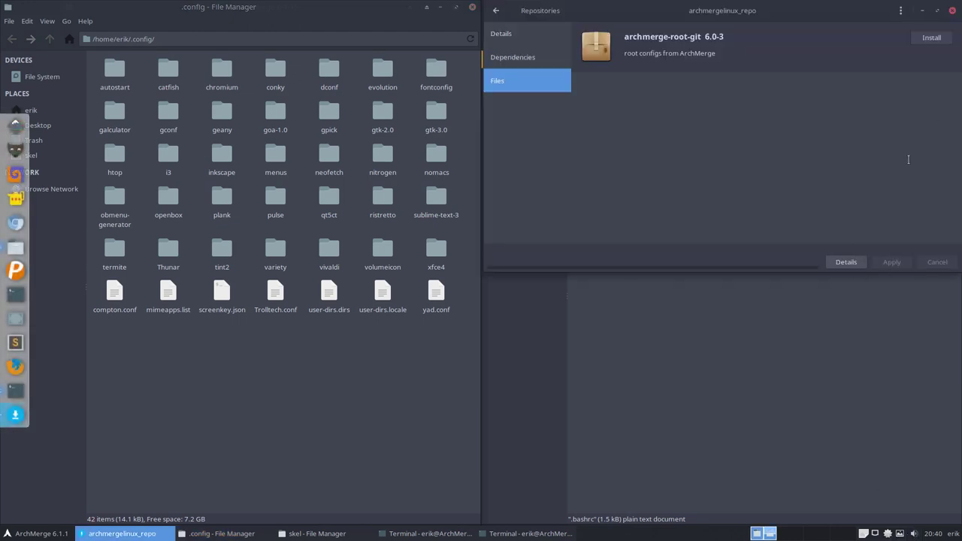
pyautogui.click(933, 38)
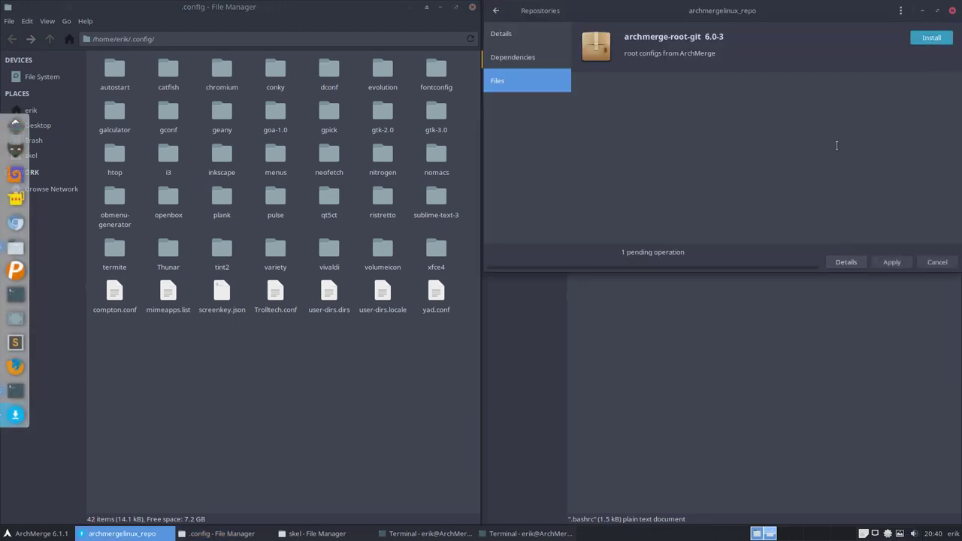
pyautogui.click(891, 261)
pyautogui.click(842, 230)
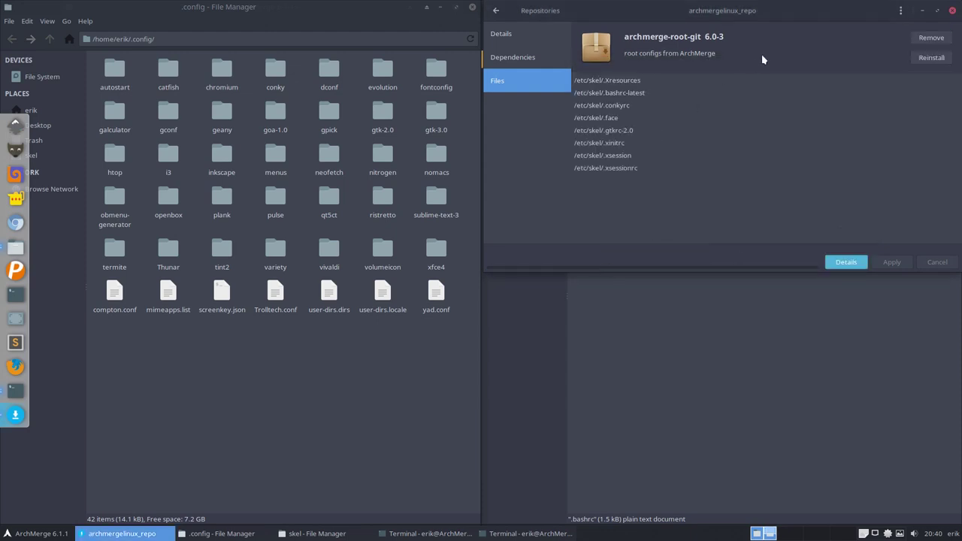
pyautogui.moveTo(786, 15); pyautogui.dragTo(408, 198)
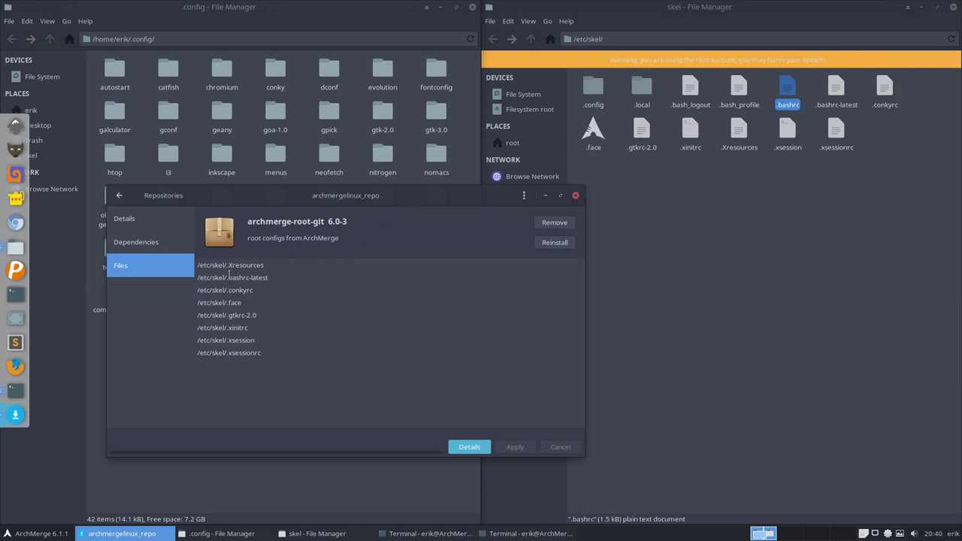
pyautogui.moveTo(230, 275); pyautogui.dragTo(268, 278)
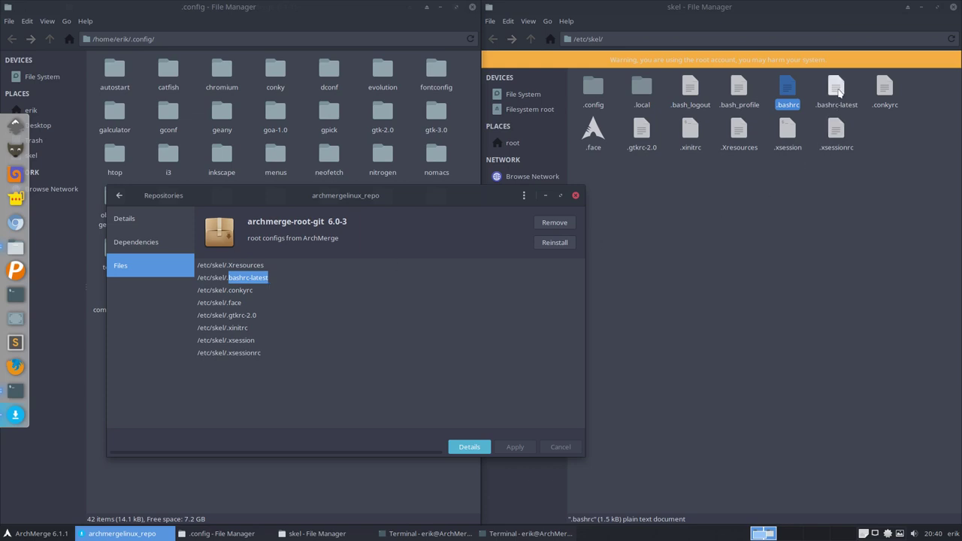
pyautogui.click(831, 90)
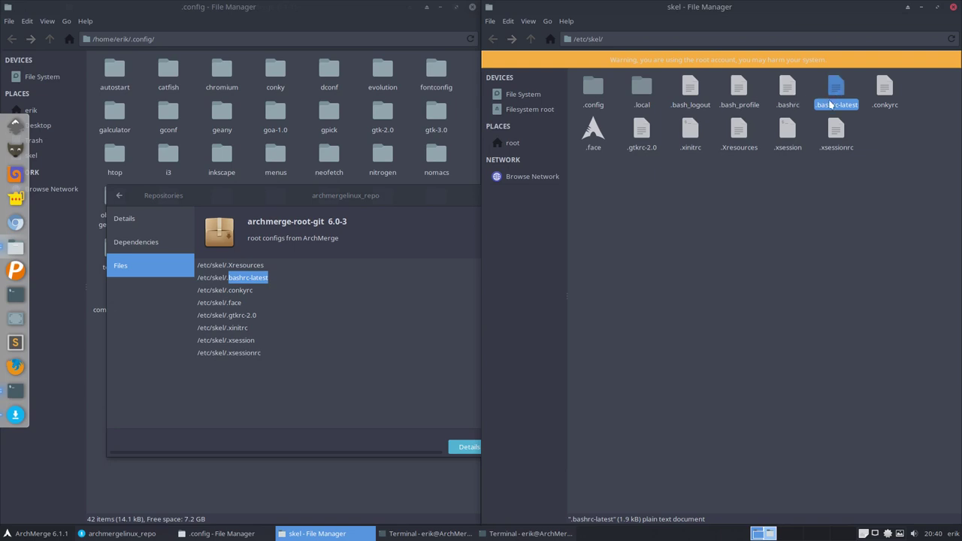
pyautogui.click(788, 91)
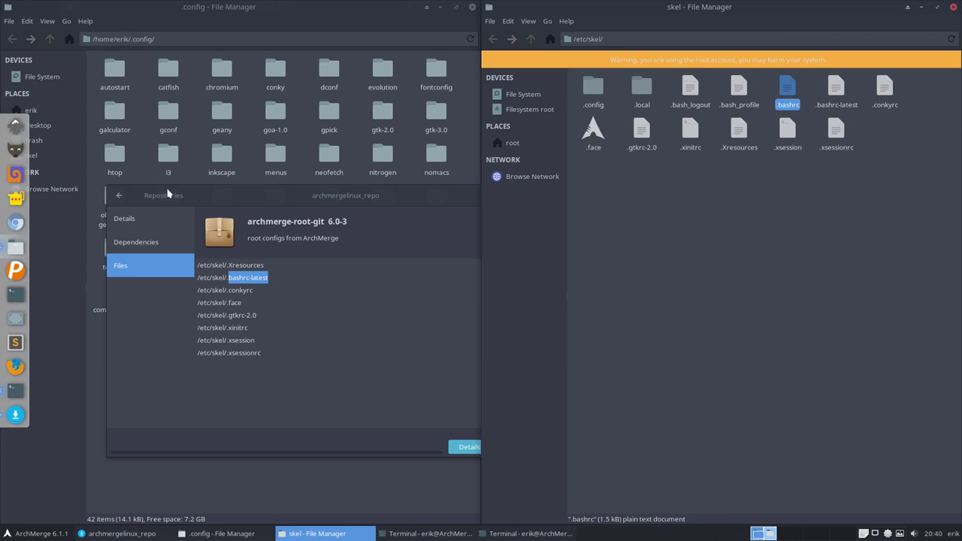
# Step: Show the home folder in the left window and select through the installed /etc/skel dotfiles
pyautogui.click(51, 38)
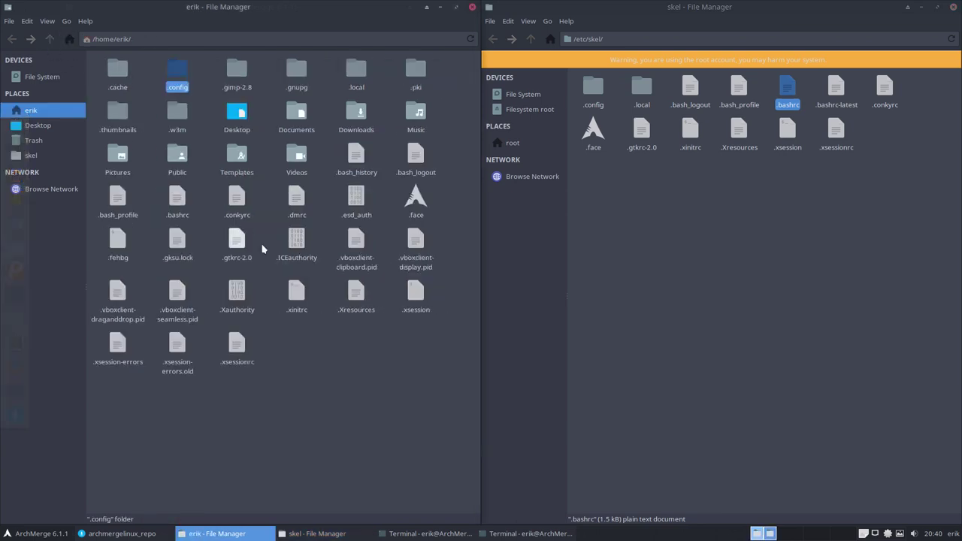
pyautogui.click(687, 89)
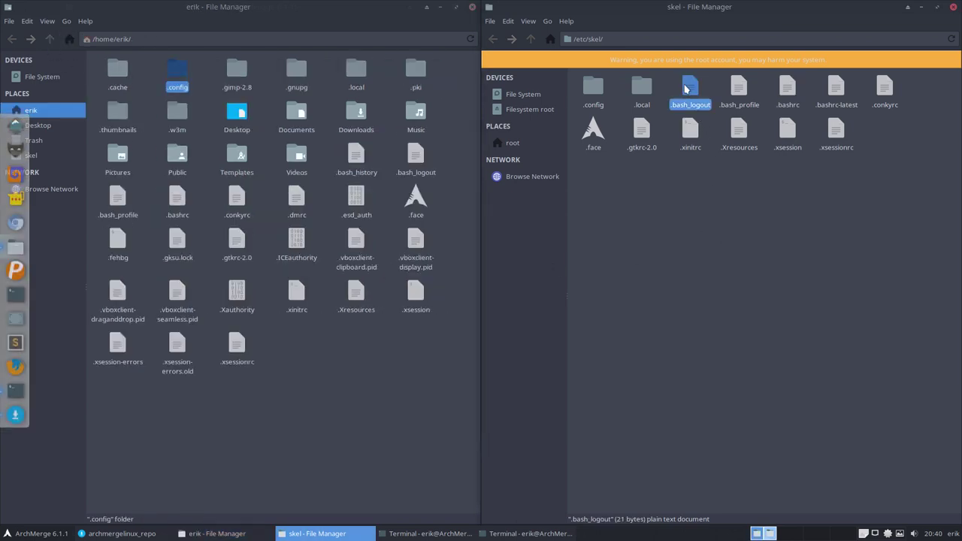
pyautogui.click(734, 87)
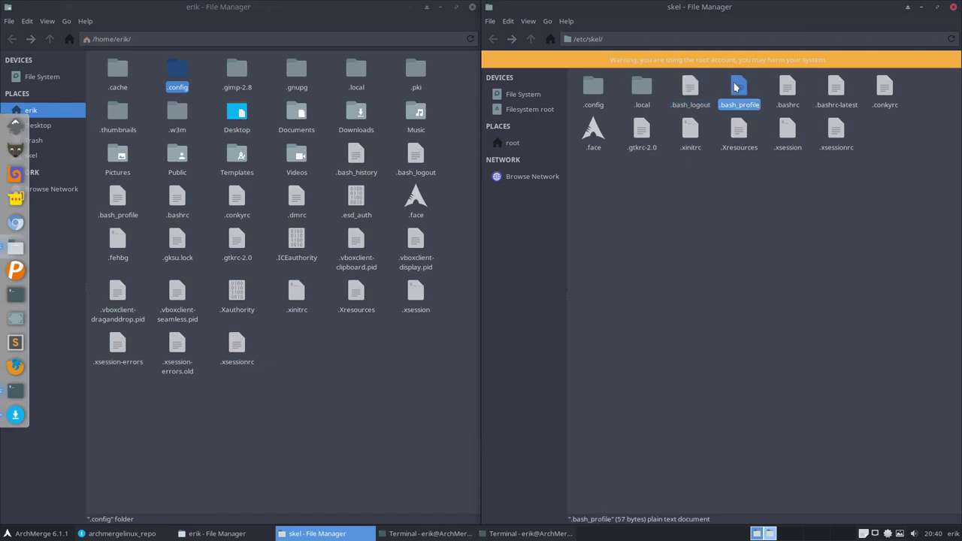
pyautogui.click(786, 88)
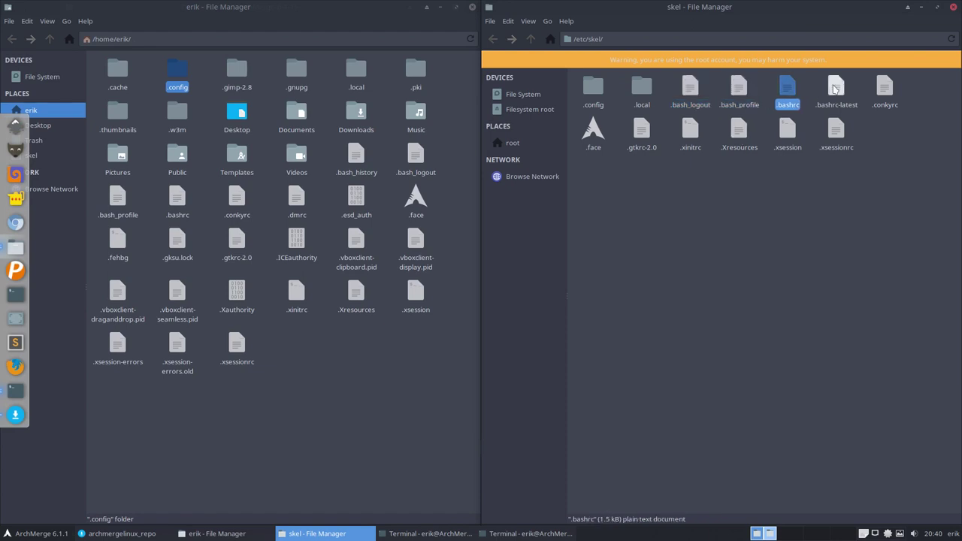
pyautogui.keyDown('ctrl'); pyautogui.click(836, 88); pyautogui.keyUp('ctrl')
pyautogui.keyDown('ctrl'); pyautogui.click(884, 87); pyautogui.keyUp('ctrl')
pyautogui.keyDown('ctrl'); pyautogui.click(839, 132); pyautogui.keyUp('ctrl')
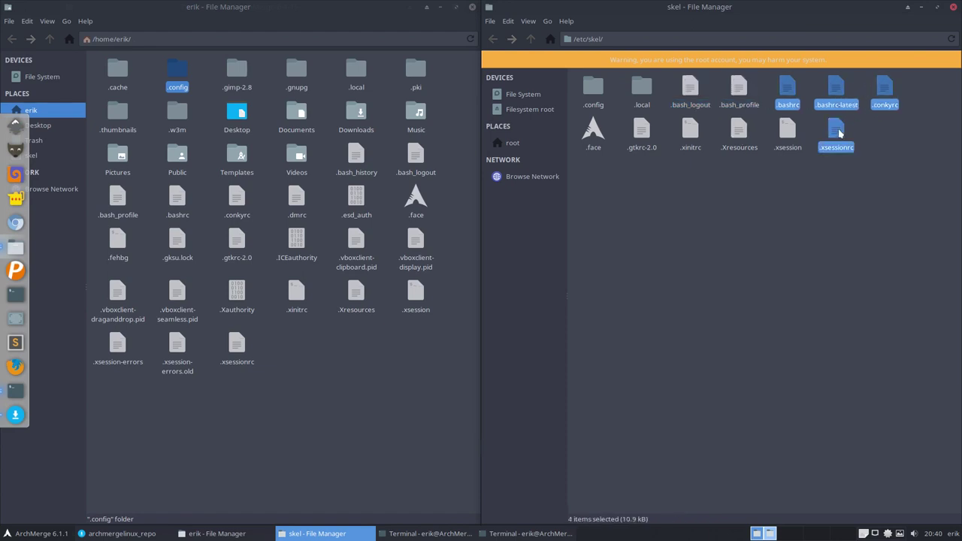
pyautogui.keyDown('ctrl'); pyautogui.click(787, 133); pyautogui.keyUp('ctrl')
pyautogui.keyDown('ctrl'); pyautogui.click(739, 132); pyautogui.keyUp('ctrl')
pyautogui.keyDown('ctrl'); pyautogui.click(689, 134); pyautogui.keyUp('ctrl')
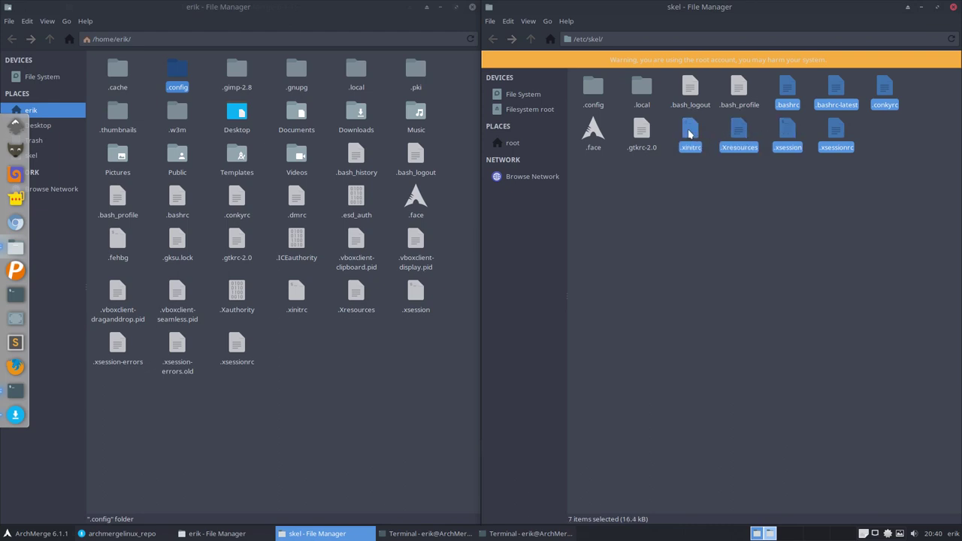
pyautogui.keyDown('ctrl'); pyautogui.click(641, 131); pyautogui.keyUp('ctrl')
pyautogui.keyDown('ctrl'); pyautogui.click(593, 132); pyautogui.keyUp('ctrl')
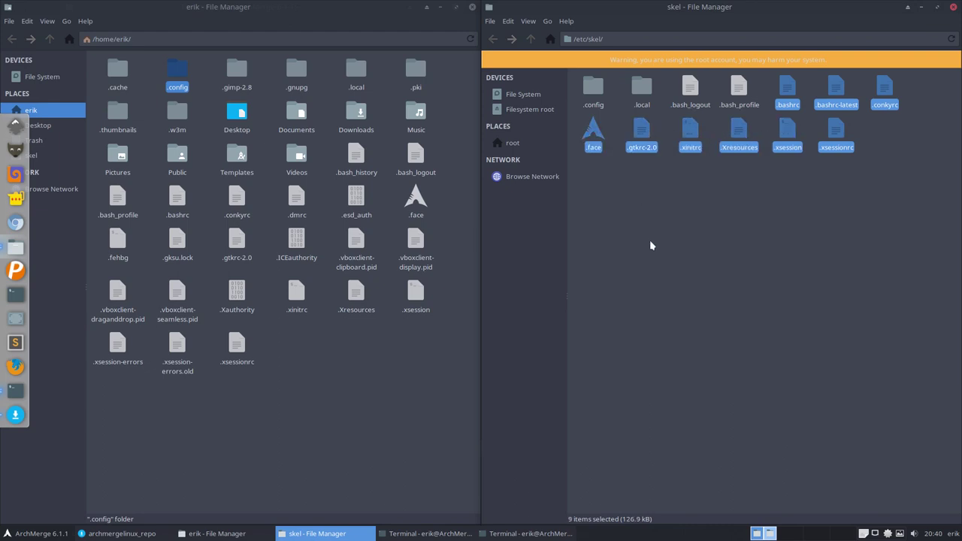
pyautogui.click(643, 132)
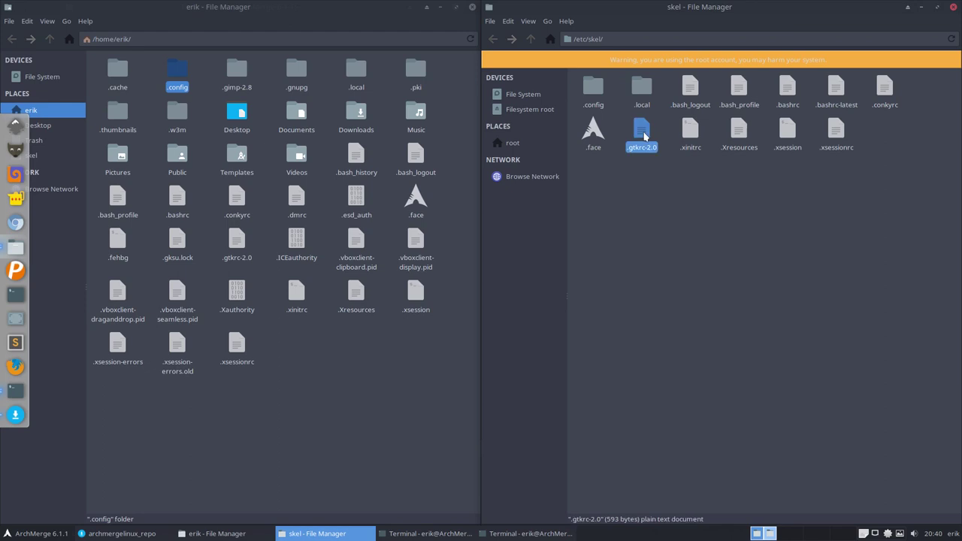
# Step: Open .gtkrc-2.0 in Sublime Text, noting the Arc-Dark theme and Sardi-Mono-Colora icons, then close it
pyautogui.doubleClick(644, 133)
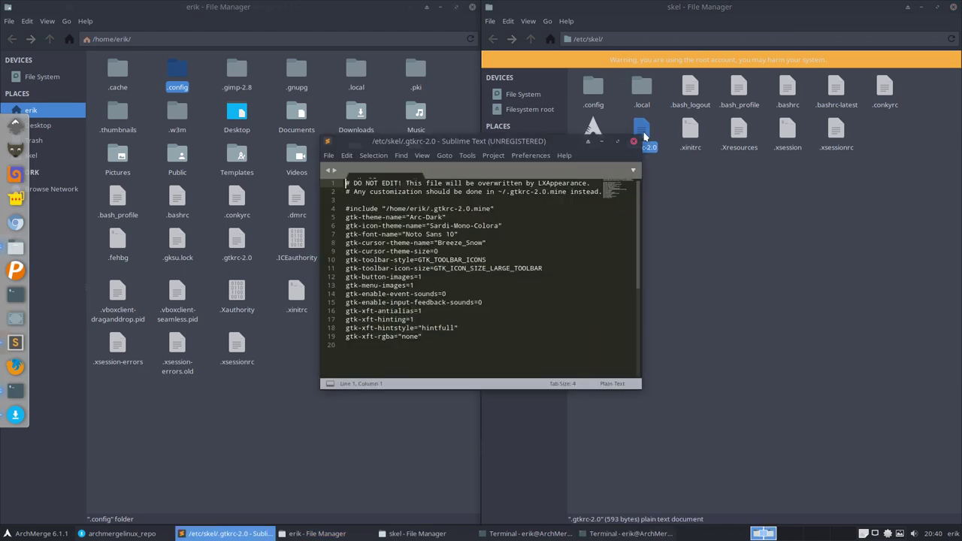
pyautogui.moveTo(428, 226); pyautogui.dragTo(500, 225)
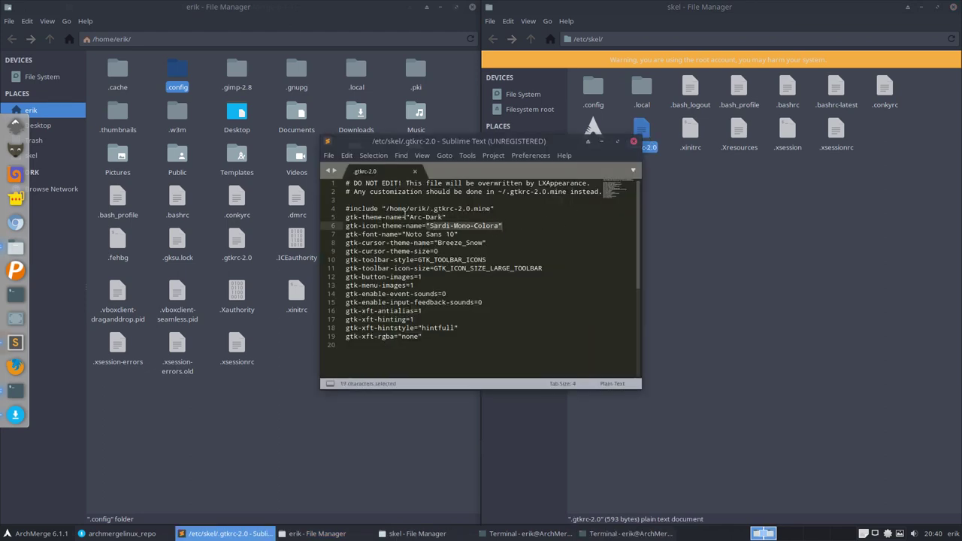
pyautogui.moveTo(405, 216); pyautogui.dragTo(446, 217)
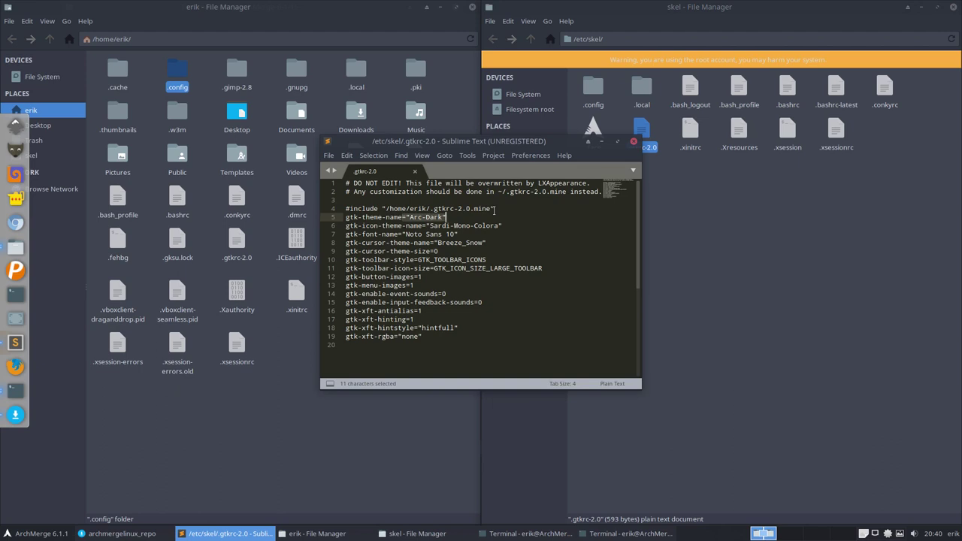
pyautogui.click(634, 142)
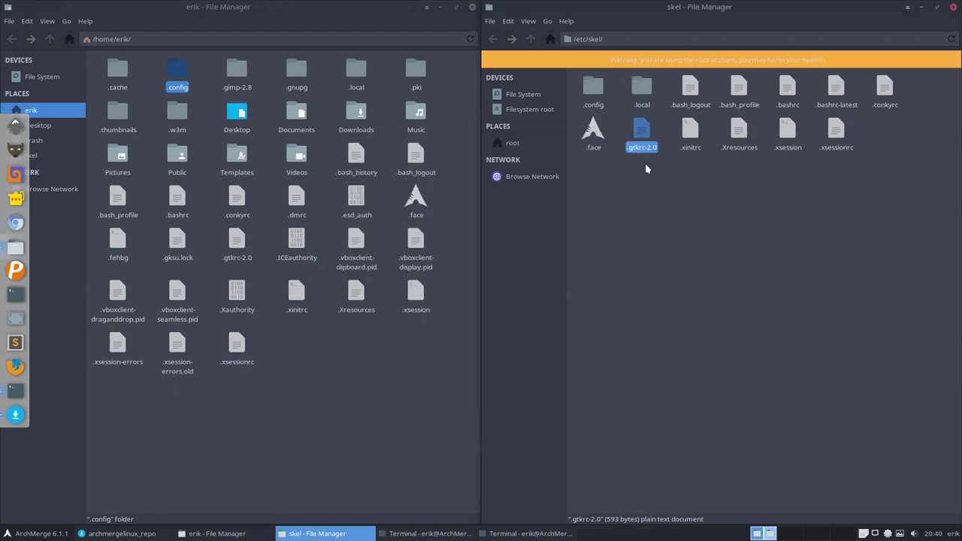
pyautogui.moveTo(584, 181); pyautogui.dragTo(909, 80)
pyautogui.click(742, 169)
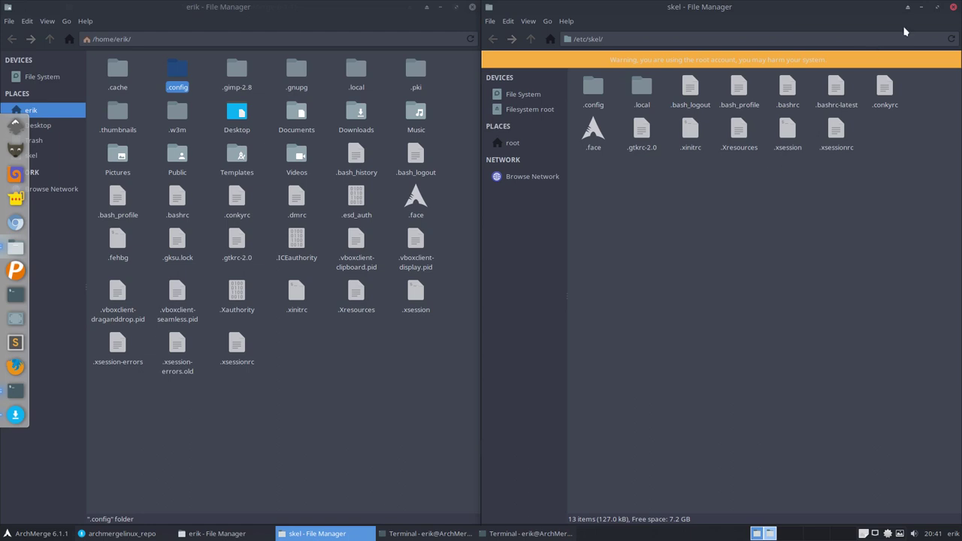
# Step: Close the terminal showing the finished archmerge-i3wm-git install, keeping the home and /etc/skel windows open
pyautogui.click(397, 356)
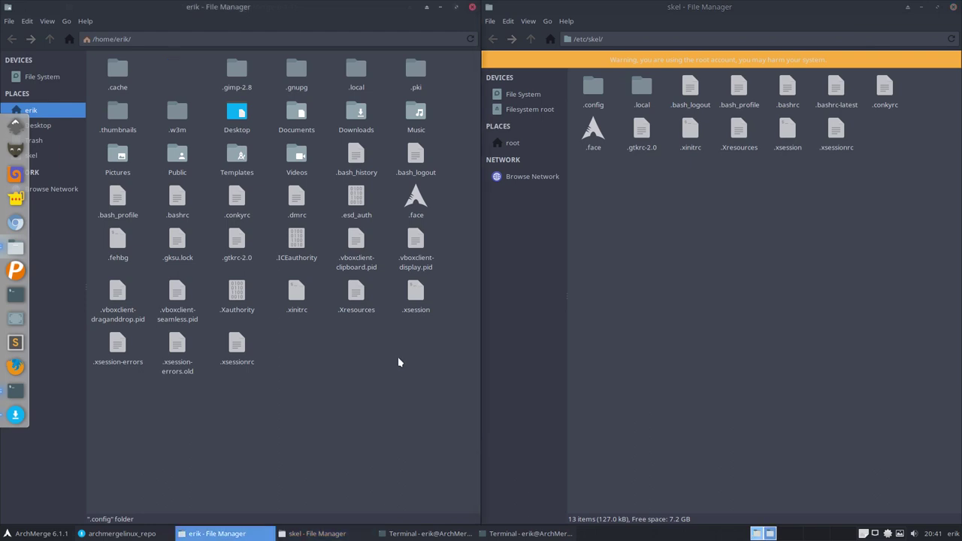
pyautogui.click(498, 533)
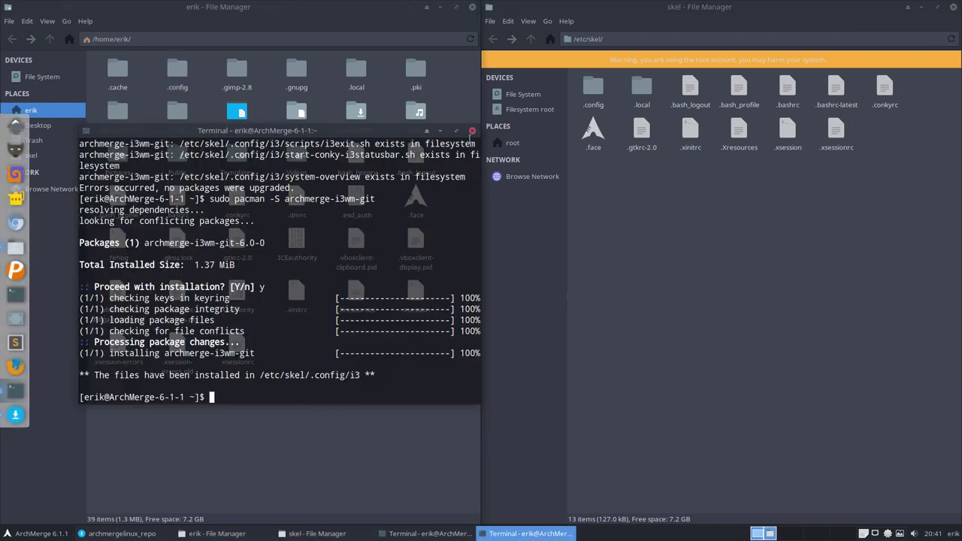
pyautogui.click(472, 131)
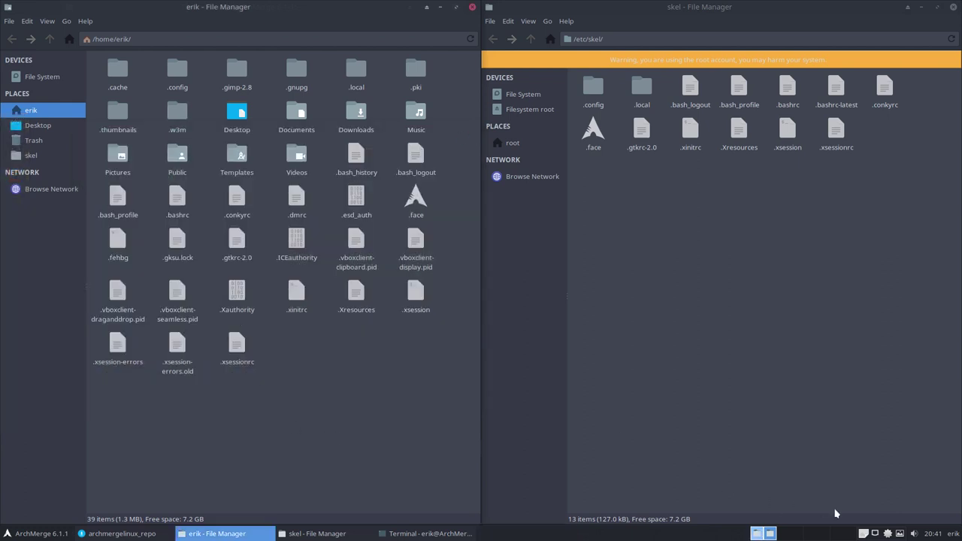
pyautogui.click(886, 534)
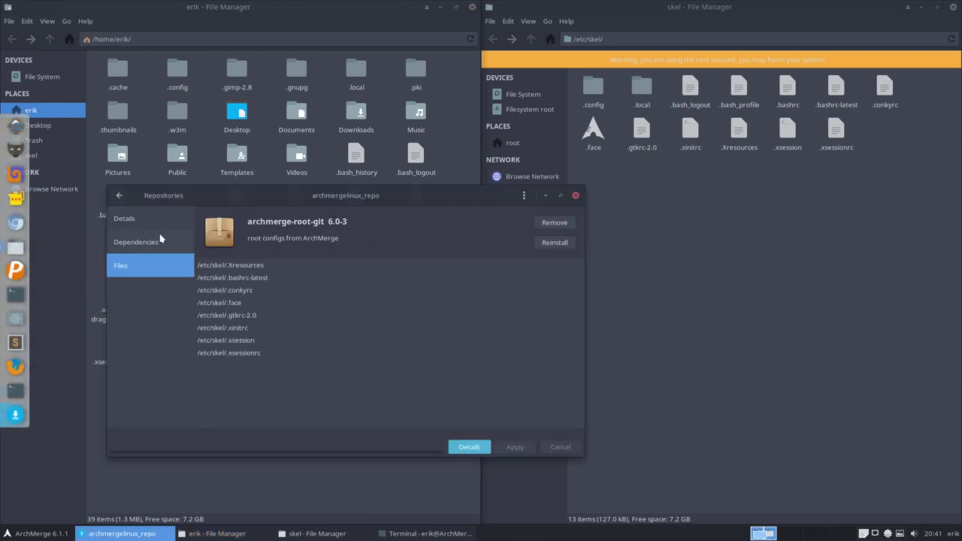
# Step: Attempt to install archmerge-obmenu-generator-git from archmergelinux_repo; it fails on config.pl and schema.pl conflicts
pyautogui.click(119, 195)
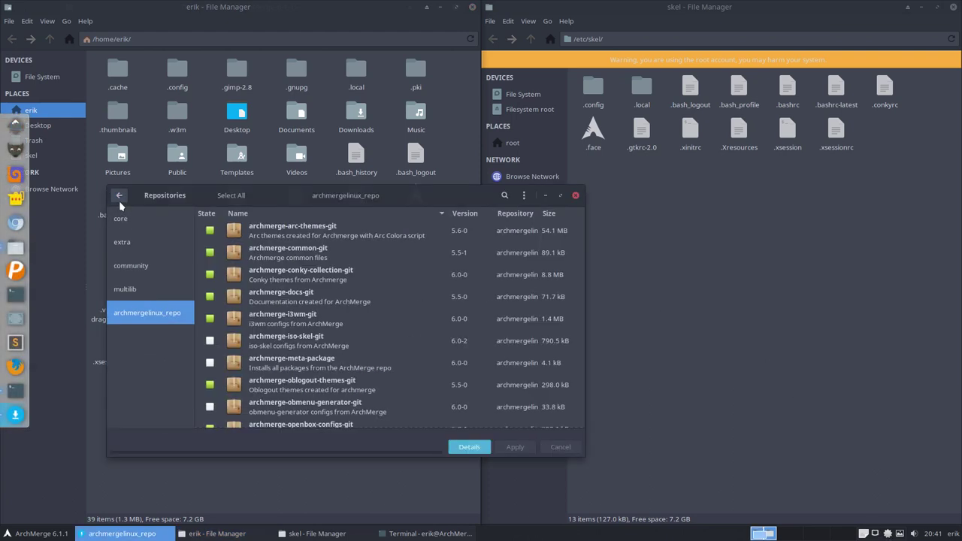
pyautogui.scroll(-4, 251, 315)
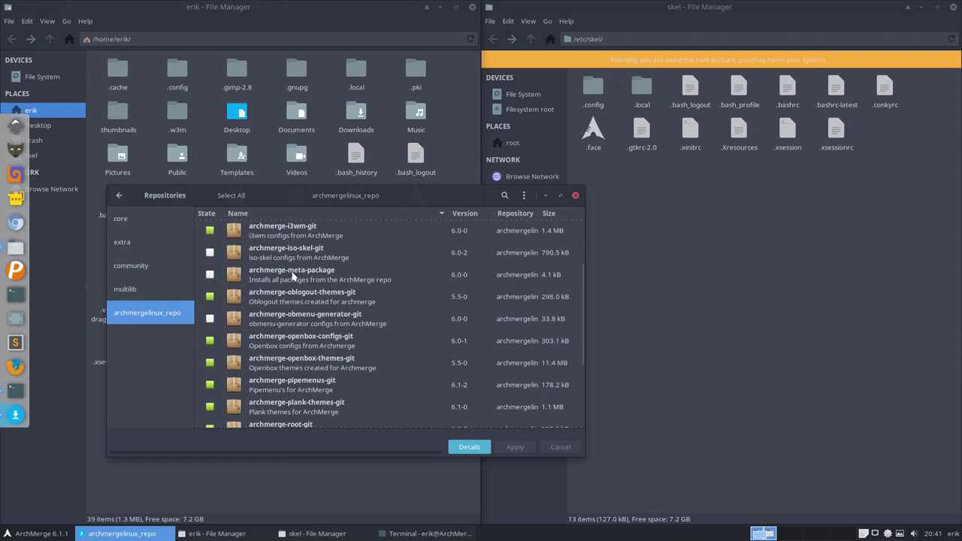
pyautogui.click(211, 319)
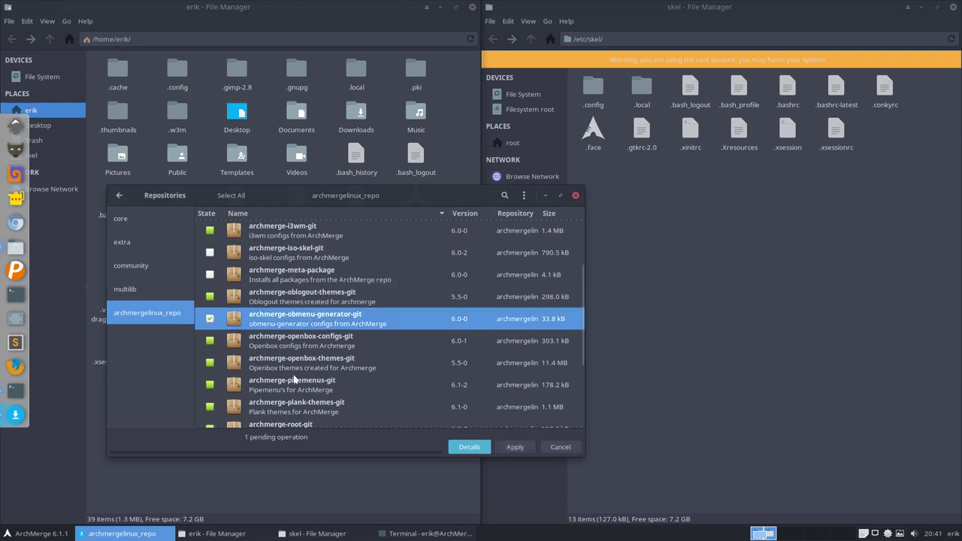
pyautogui.click(514, 447)
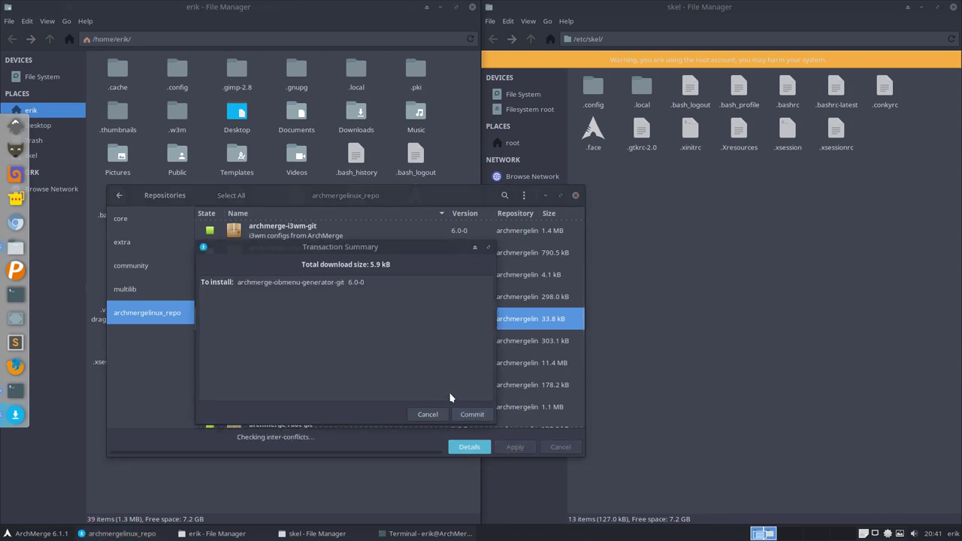
pyautogui.click(469, 414)
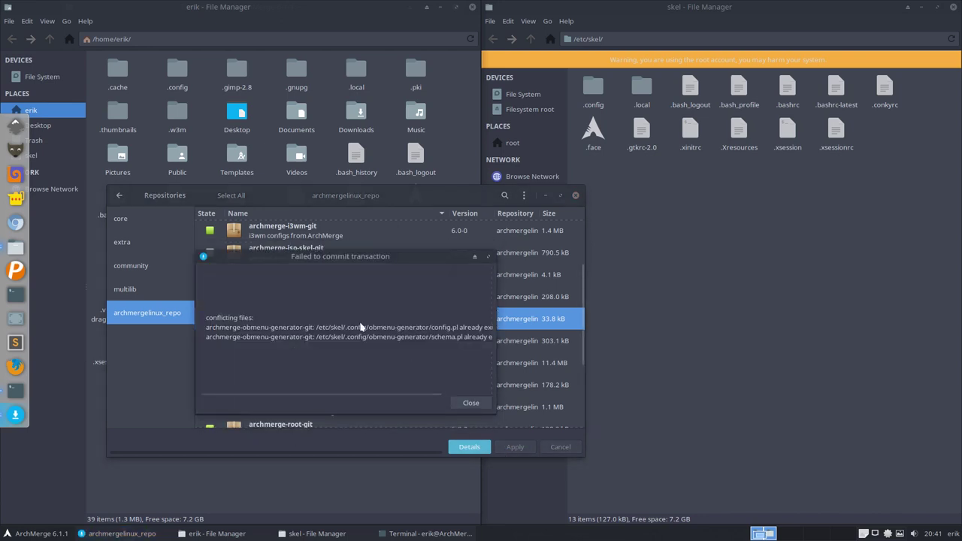
pyautogui.click(719, 196)
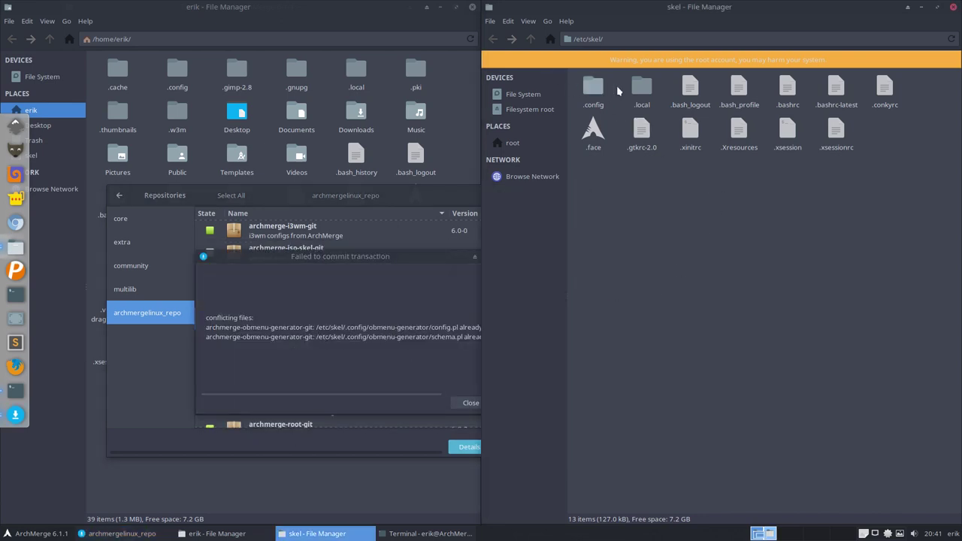
# Step: Permanently delete the obmenu-generator folder inside /etc/skel/.config with Shift+Delete
pyautogui.doubleClick(593, 86)
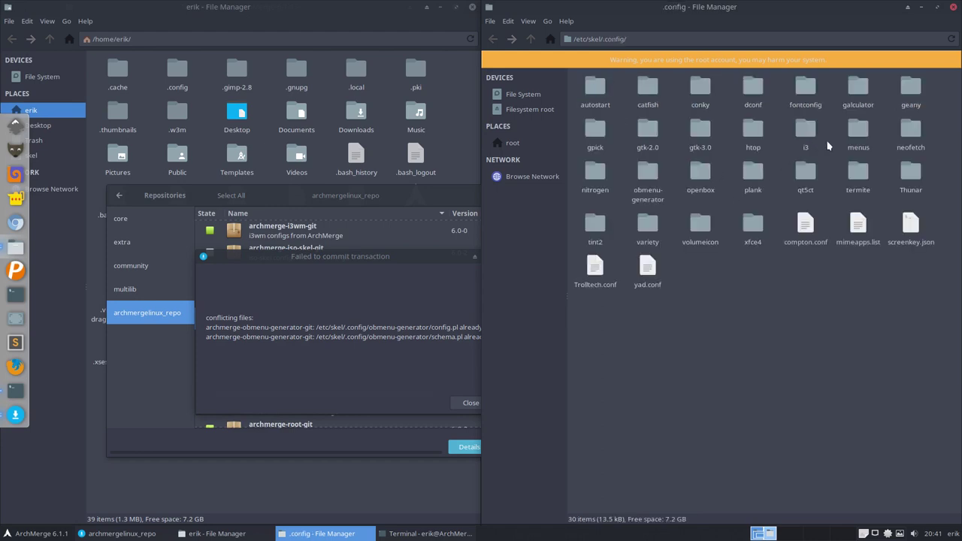
pyautogui.click(648, 175)
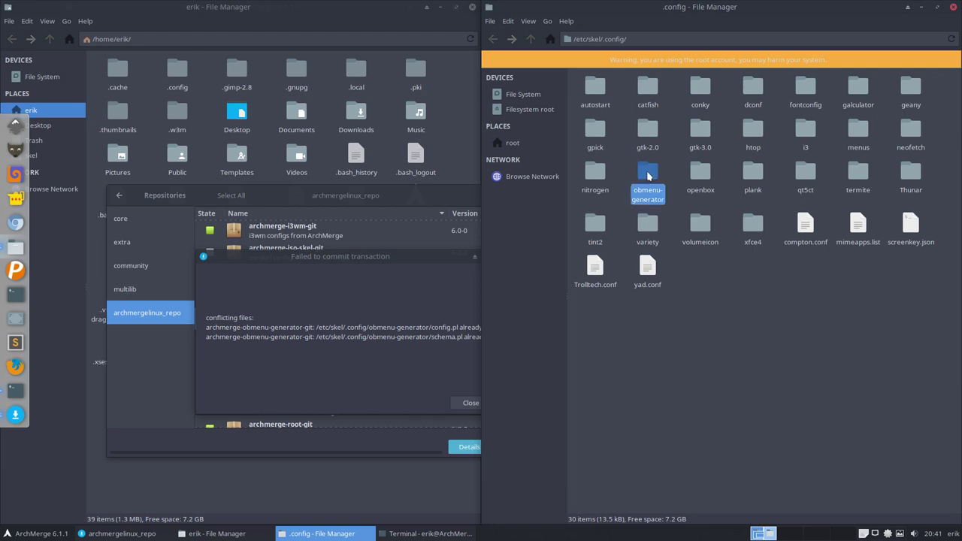
pyautogui.hotkey('shift', 'Delete')
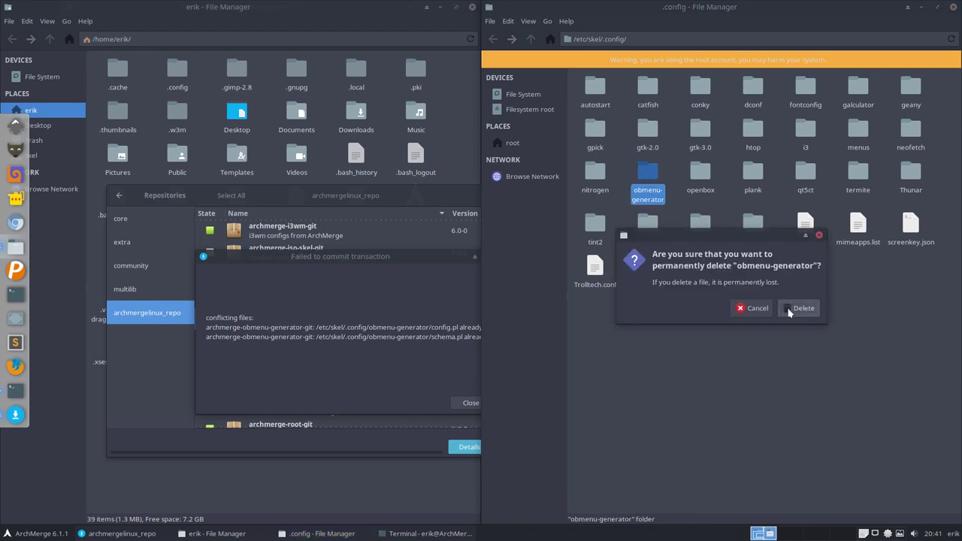
pyautogui.click(794, 310)
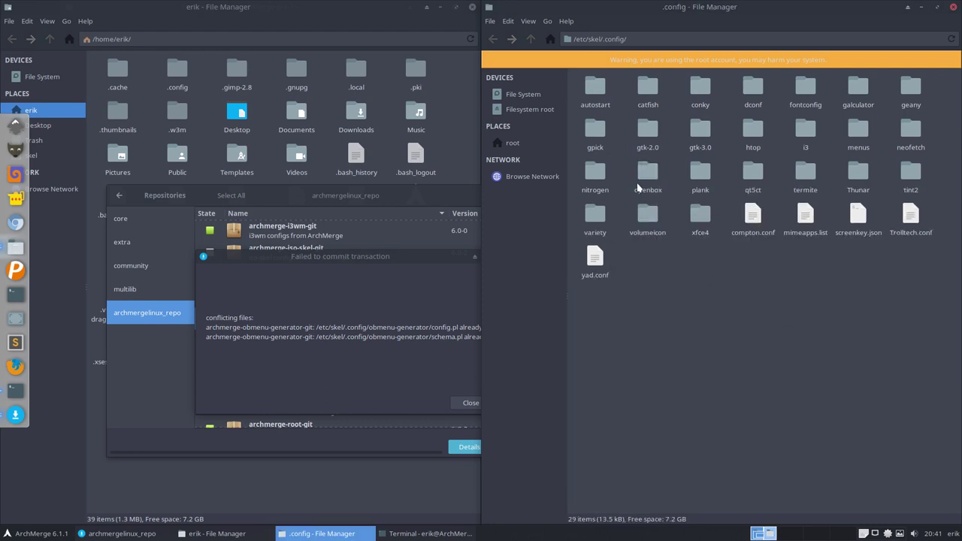
pyautogui.click(391, 369)
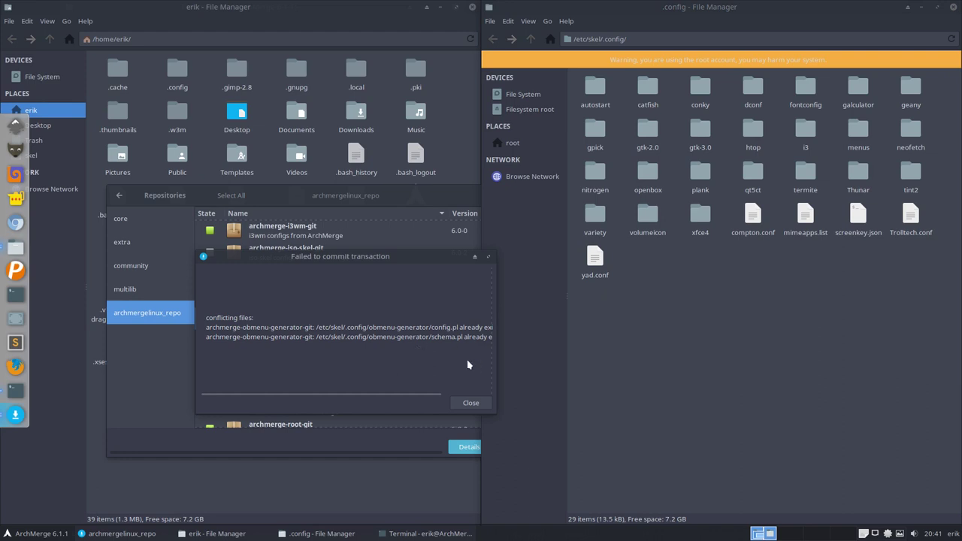
# Step: Dismiss the error and install archmerge-obmenu-generator-git 6.0-0, recreating config.pl and schema.pl in skel
pyautogui.click(474, 407)
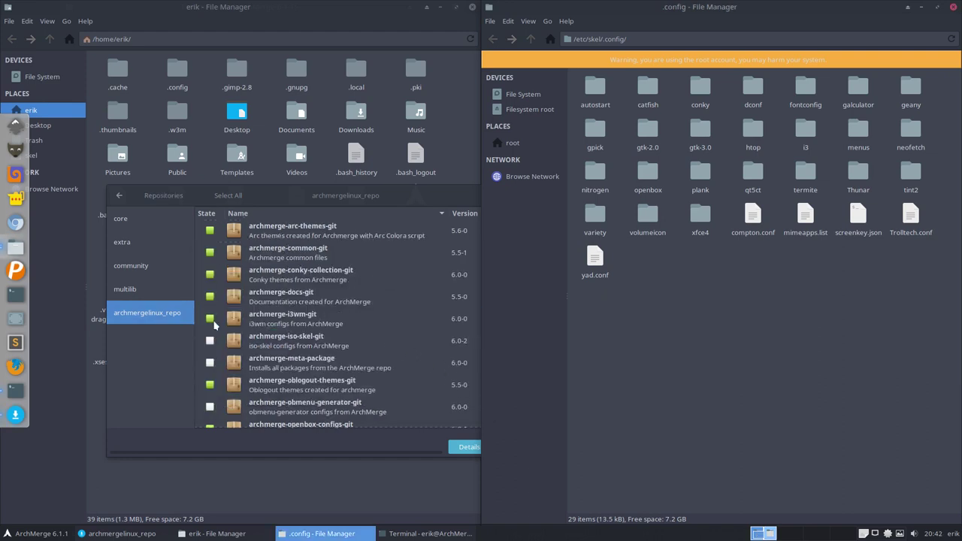
pyautogui.click(271, 347)
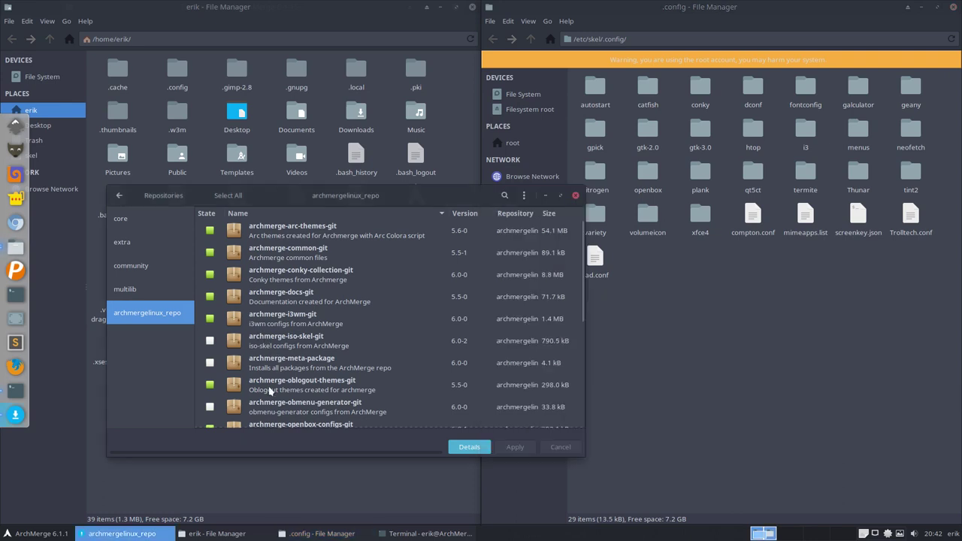
pyautogui.click(210, 407)
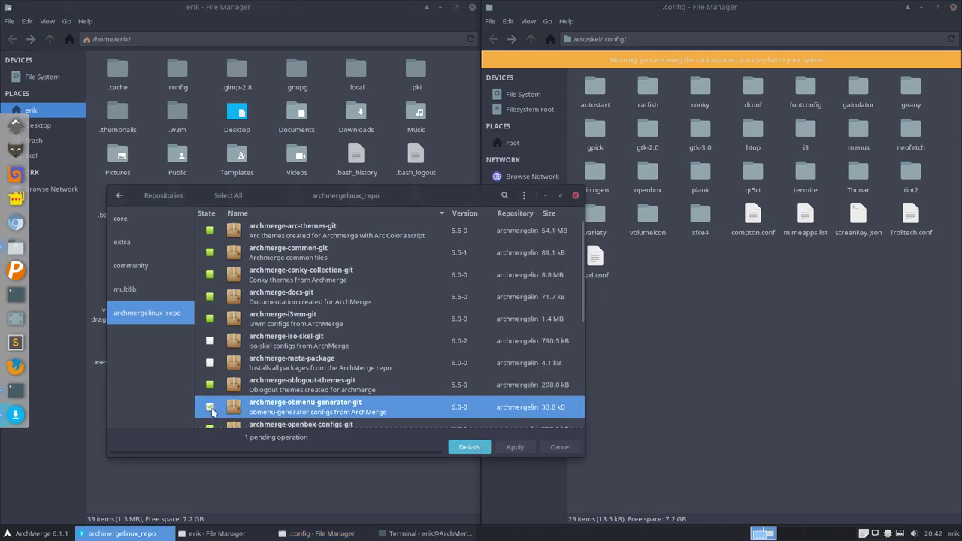
pyautogui.click(514, 446)
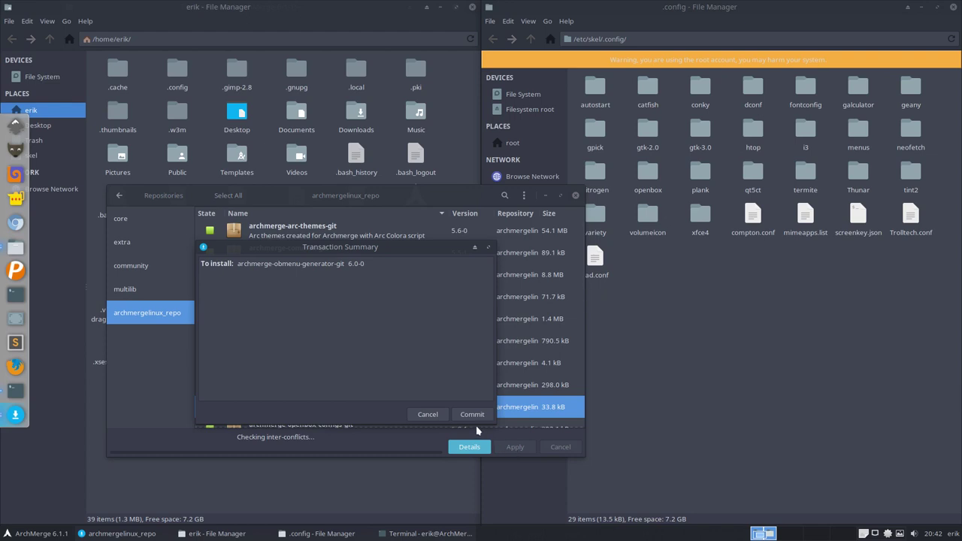
pyautogui.click(475, 418)
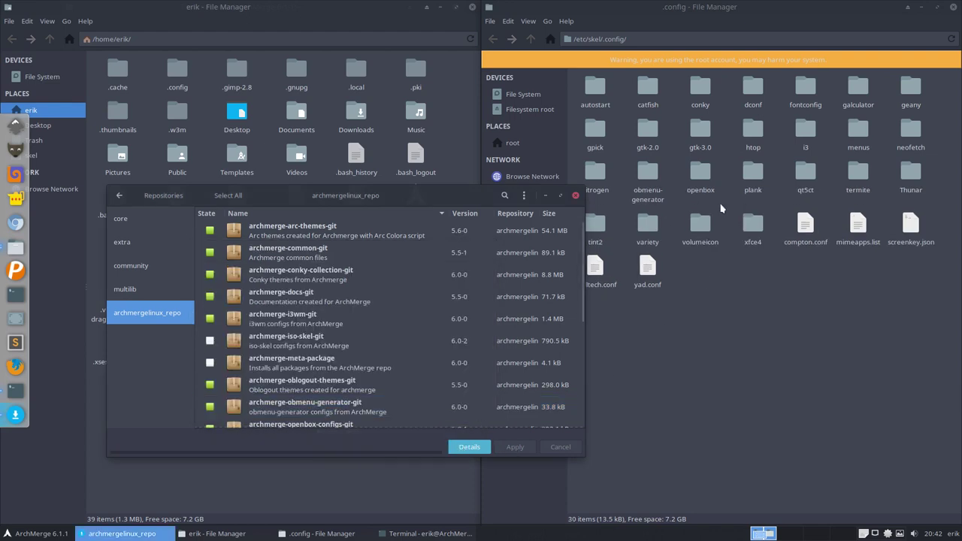
pyautogui.doubleClick(649, 172)
# Step: Copy config.pl and schema.pl from /etc/skel/.config/obmenu-generator into ~/.config/obmenu-generator, replacing both
pyautogui.moveTo(584, 138); pyautogui.dragTo(704, 103)
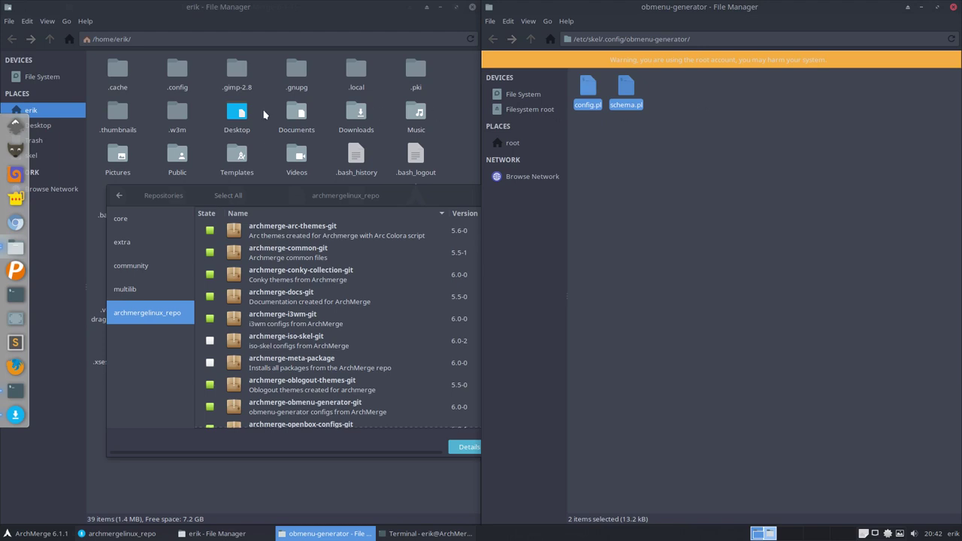
pyautogui.click(212, 95)
pyautogui.doubleClick(185, 75)
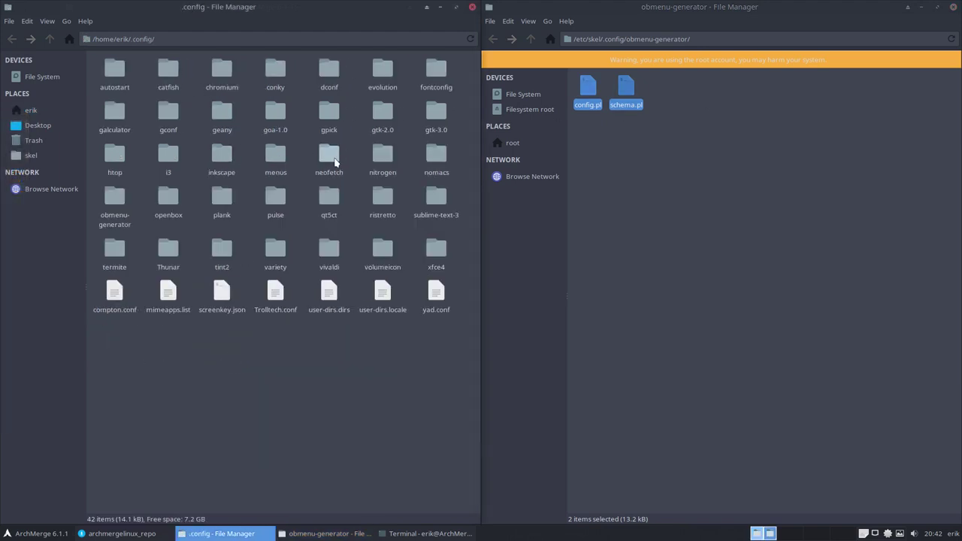
pyautogui.doubleClick(114, 199)
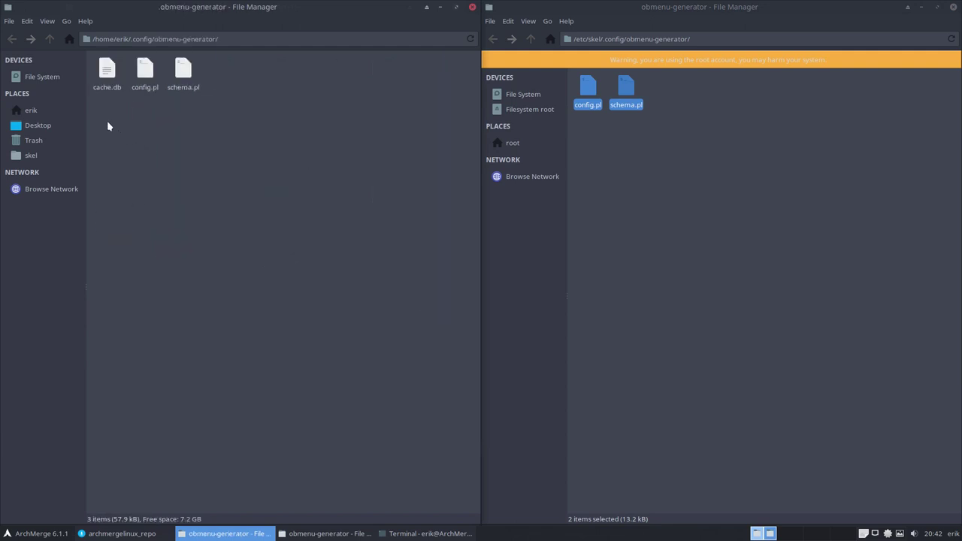
pyautogui.moveTo(141, 109); pyautogui.dragTo(201, 60)
pyautogui.click(209, 228)
pyautogui.hotkey('ctrl', 'v')
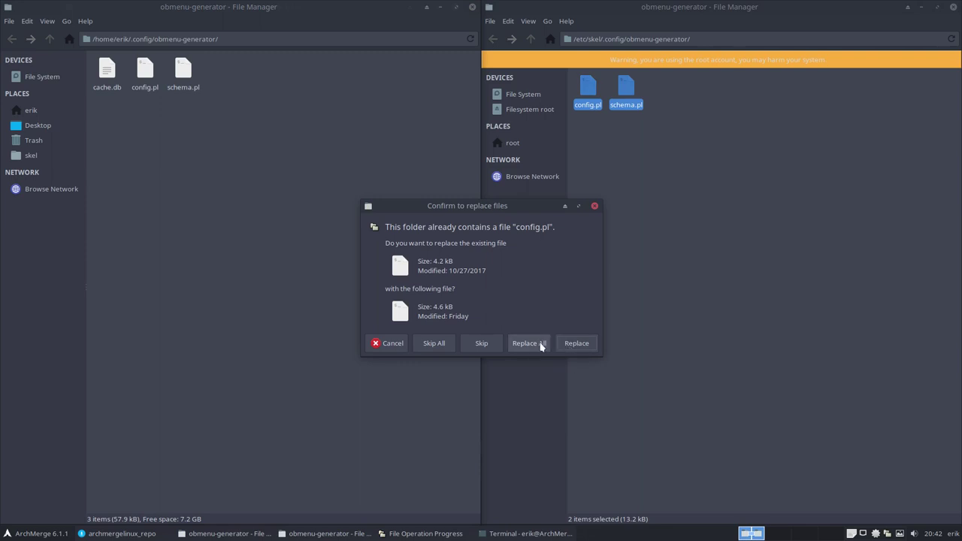
pyautogui.click(540, 342)
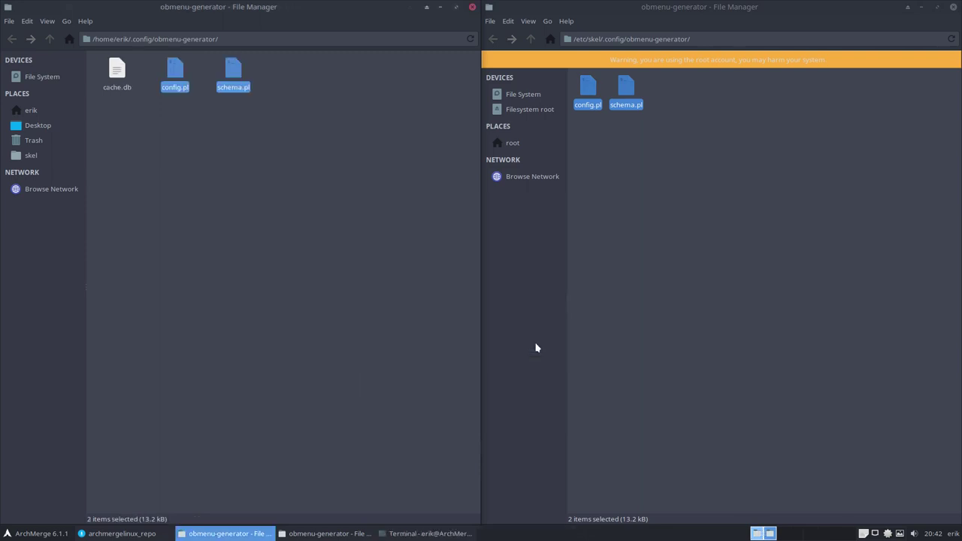
pyautogui.click(668, 185)
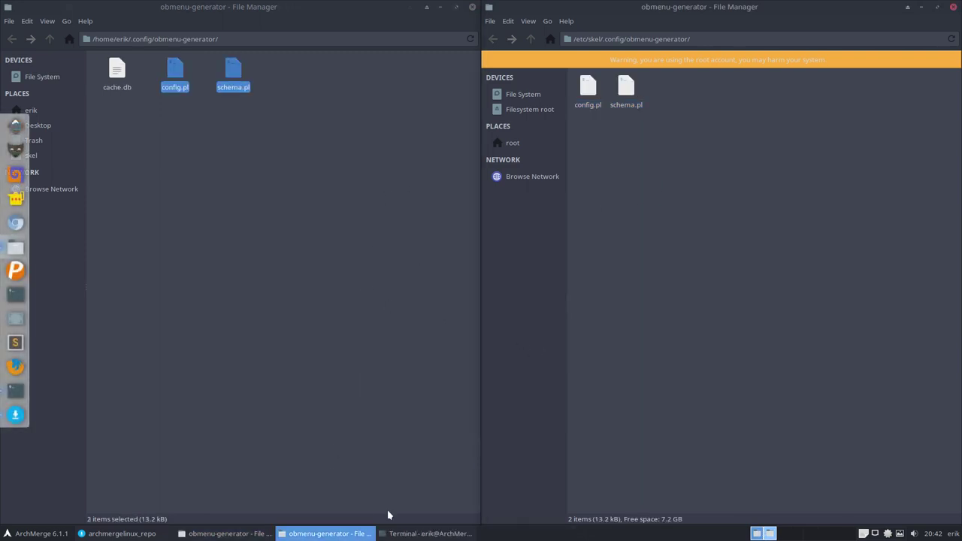
pyautogui.click(221, 531)
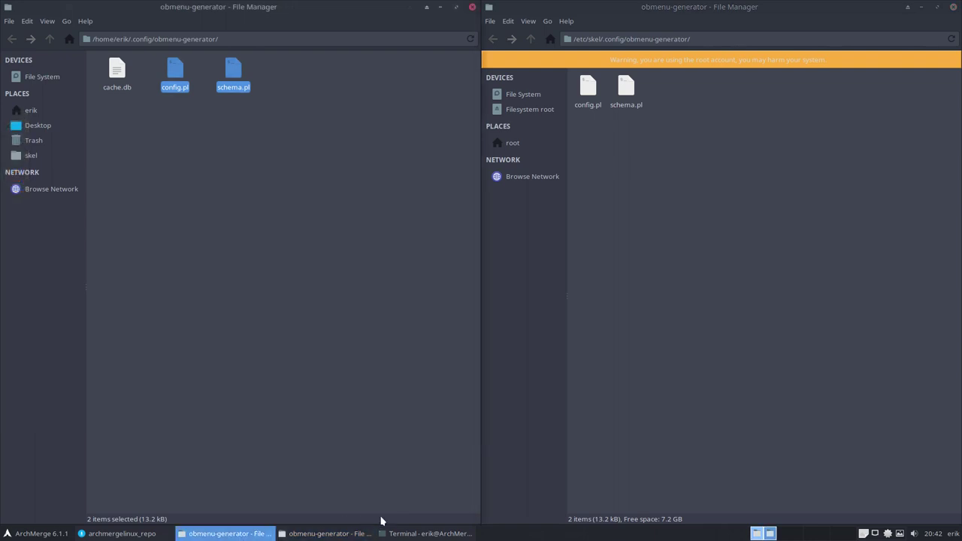
# Step: Attempt to install archmerge-termite-themes-git 5.9-2; it fails on files conflicting in /etc/skel/.config/termite
pyautogui.click(888, 534)
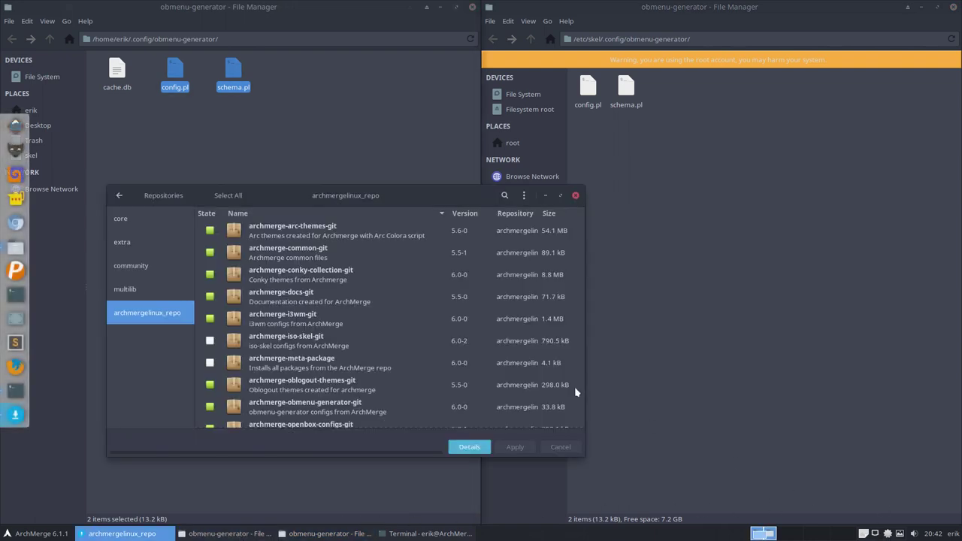
pyautogui.click(132, 536)
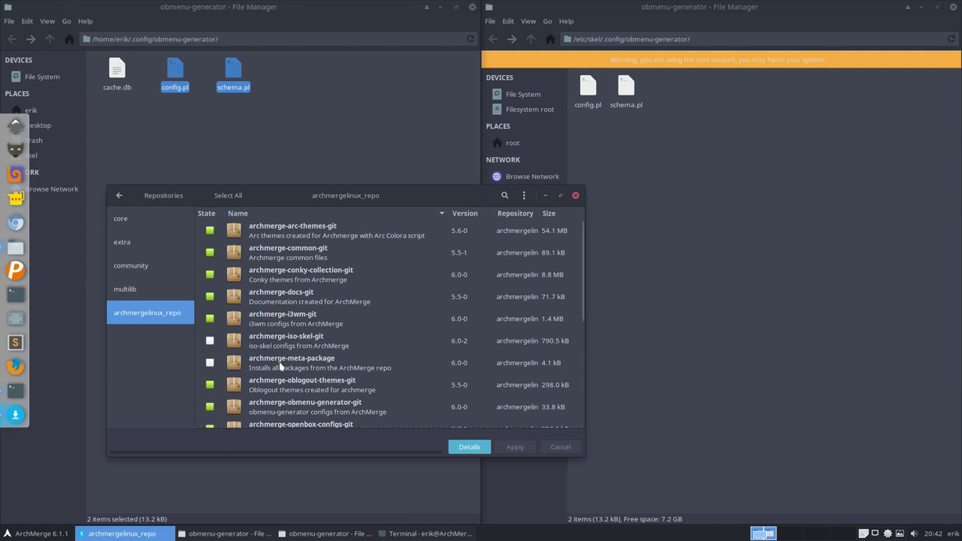
pyautogui.scroll(-5, 279, 366)
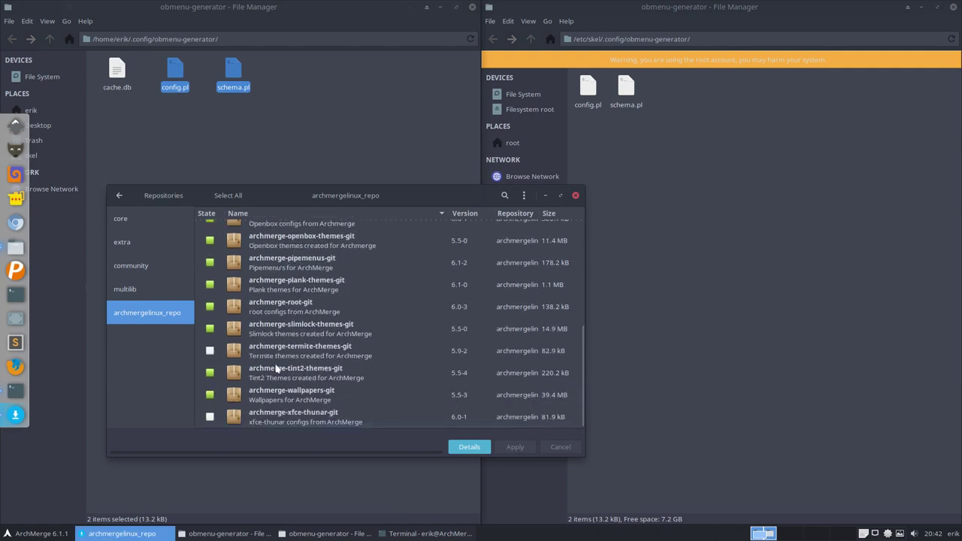
pyautogui.click(211, 351)
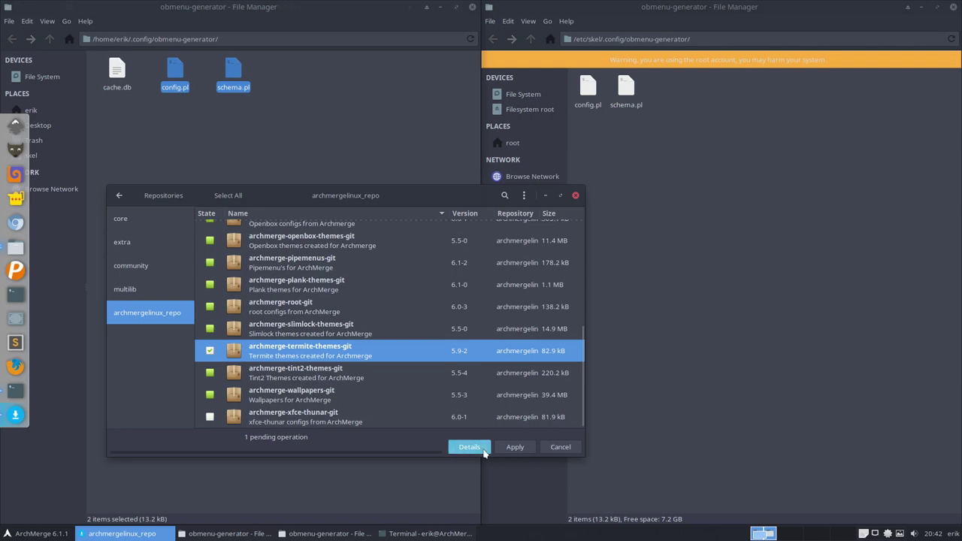
pyautogui.click(515, 448)
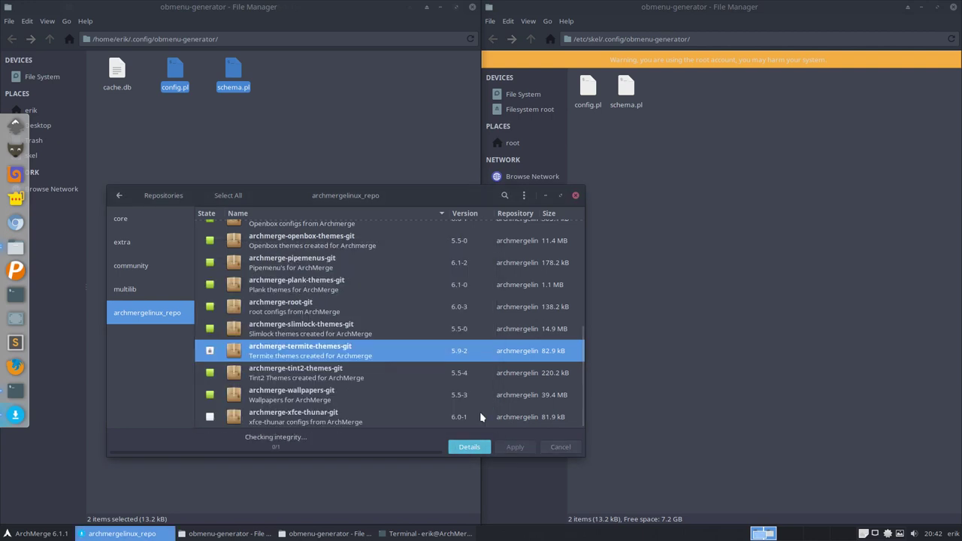
pyautogui.click(472, 414)
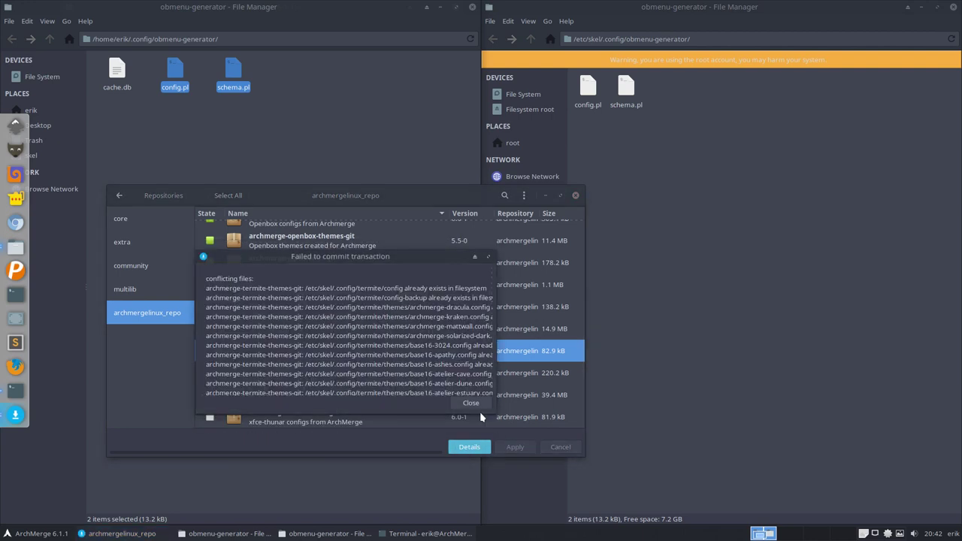
pyautogui.click(659, 216)
# Step: Permanently delete the termite folder from /etc/skel/.config and dismiss the Pamac failure message
pyautogui.click(531, 39)
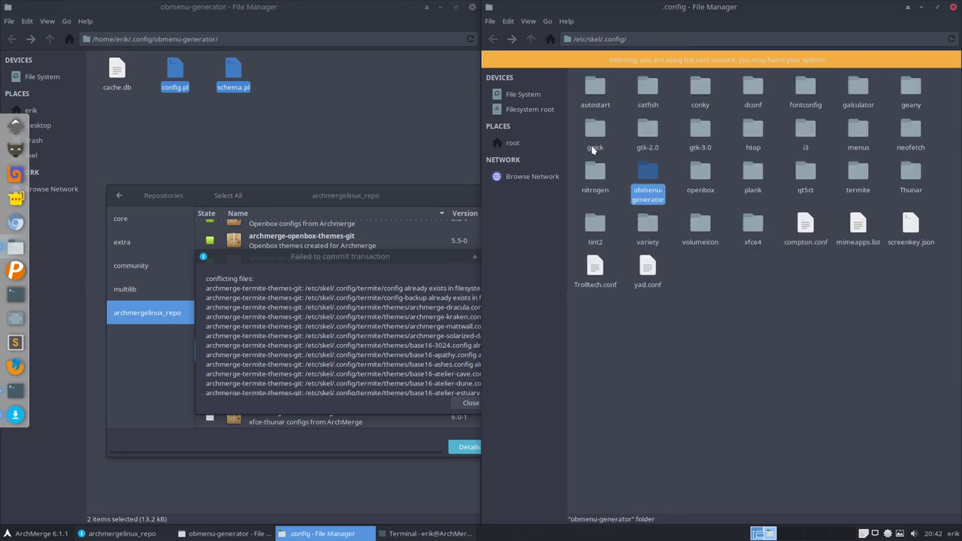
pyautogui.click(859, 176)
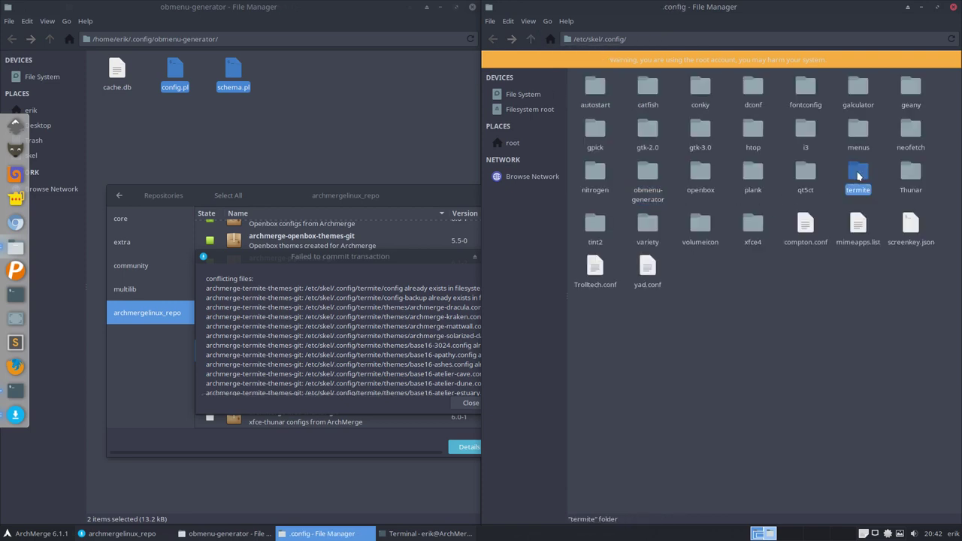
pyautogui.hotkey('shift', 'Delete')
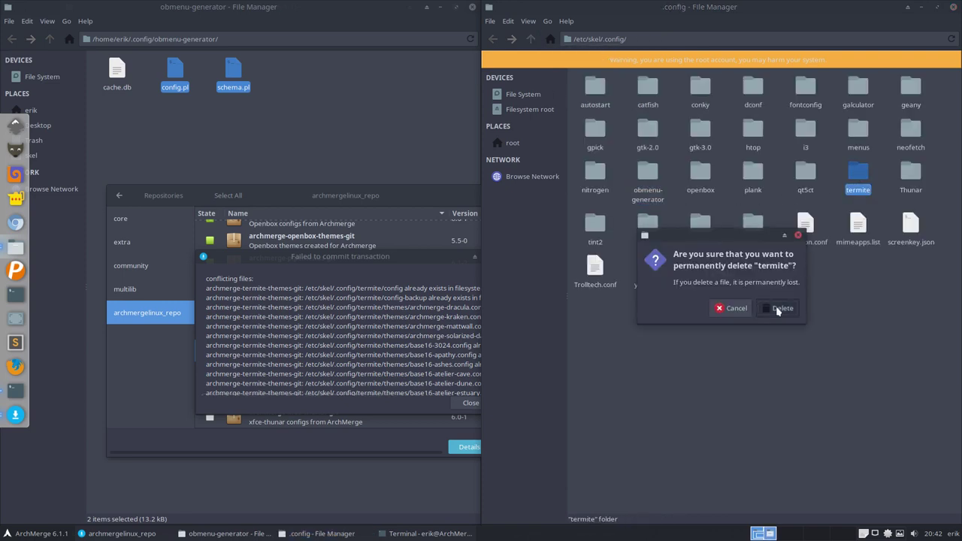
pyautogui.click(778, 308)
pyautogui.click(390, 387)
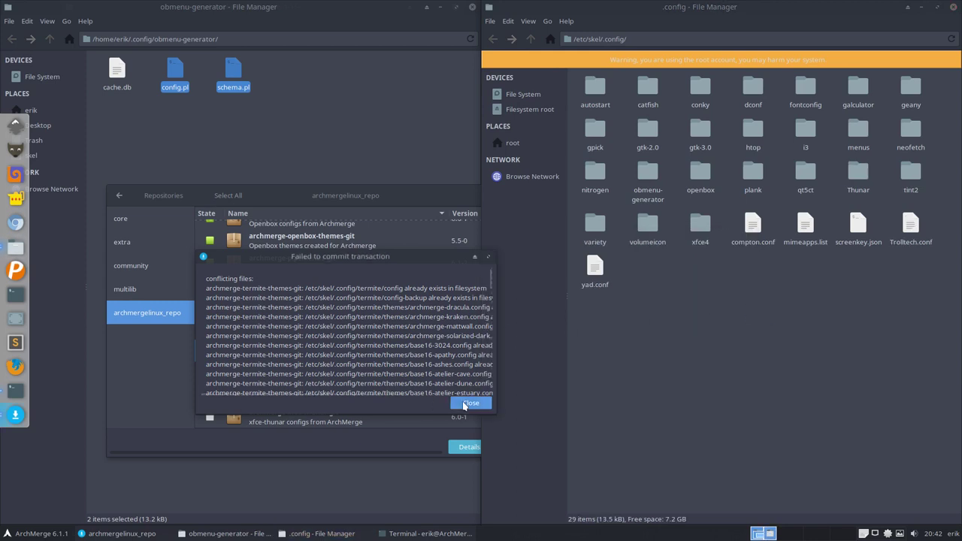
pyautogui.click(470, 402)
# Step: Install archmerge-termite-themes-git 5.9-2 again, recreating the termite folder in /etc/skel/.config
pyautogui.click(366, 181)
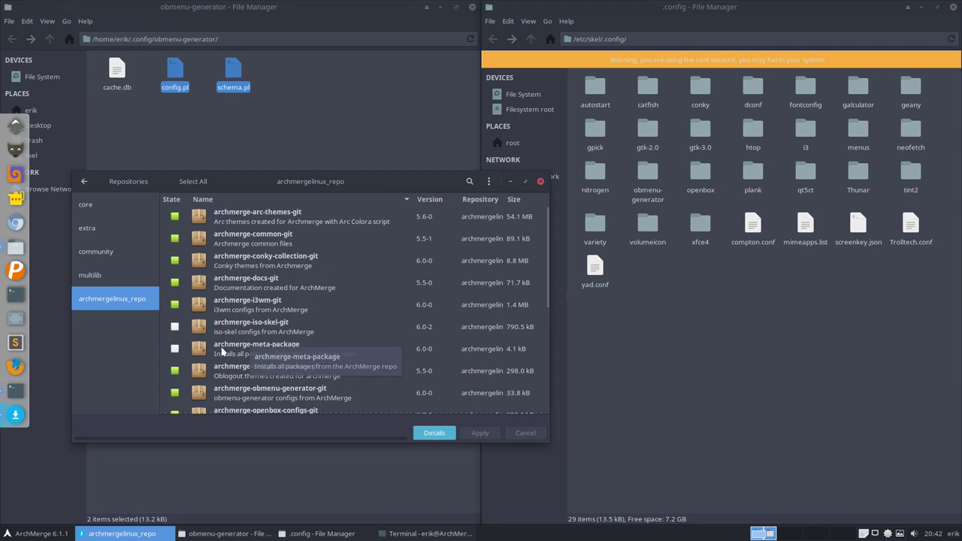
pyautogui.scroll(-6, 225, 348)
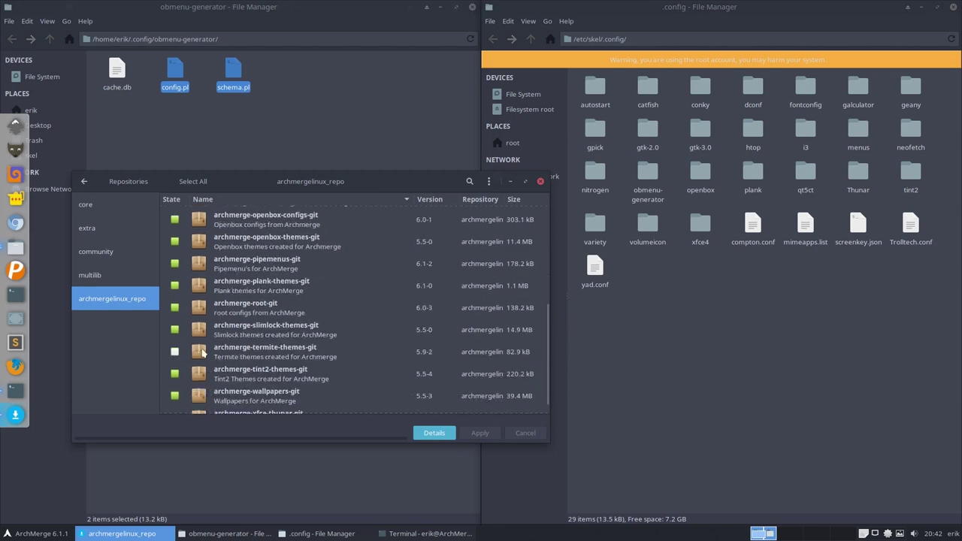
pyautogui.click(174, 352)
pyautogui.click(481, 435)
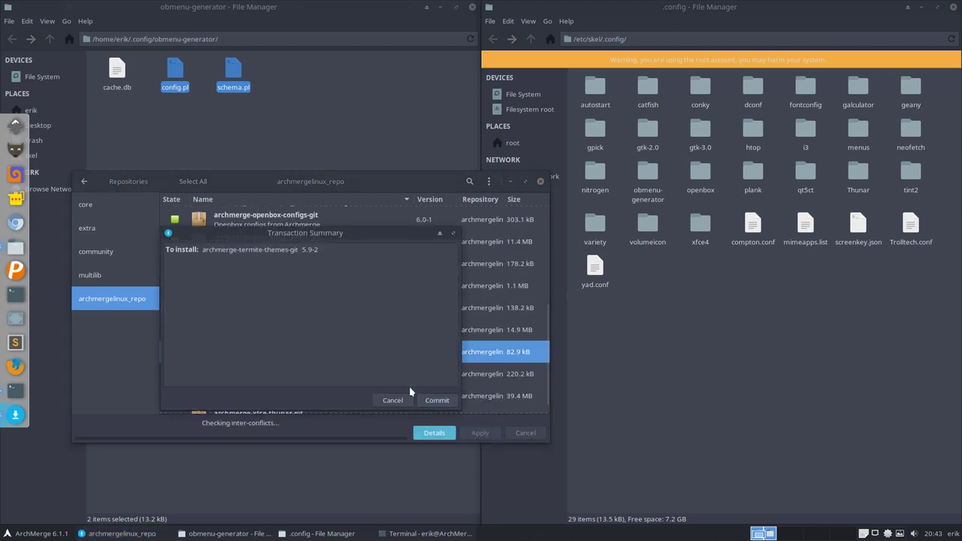
pyautogui.click(435, 396)
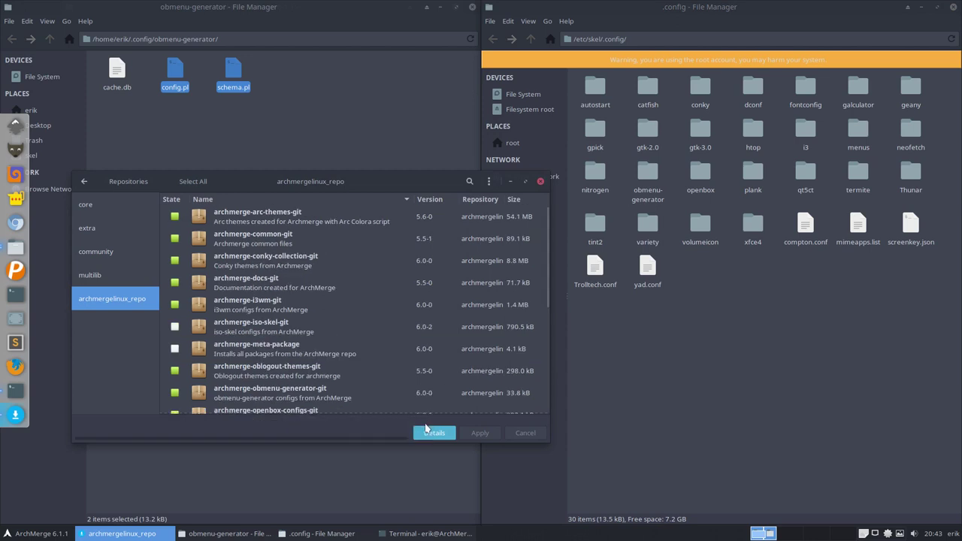
# Step: Delete the old termite folder in ~/.config and paste in the fresh one from /etc/skel/.config
pyautogui.click(774, 299)
pyautogui.click(856, 175)
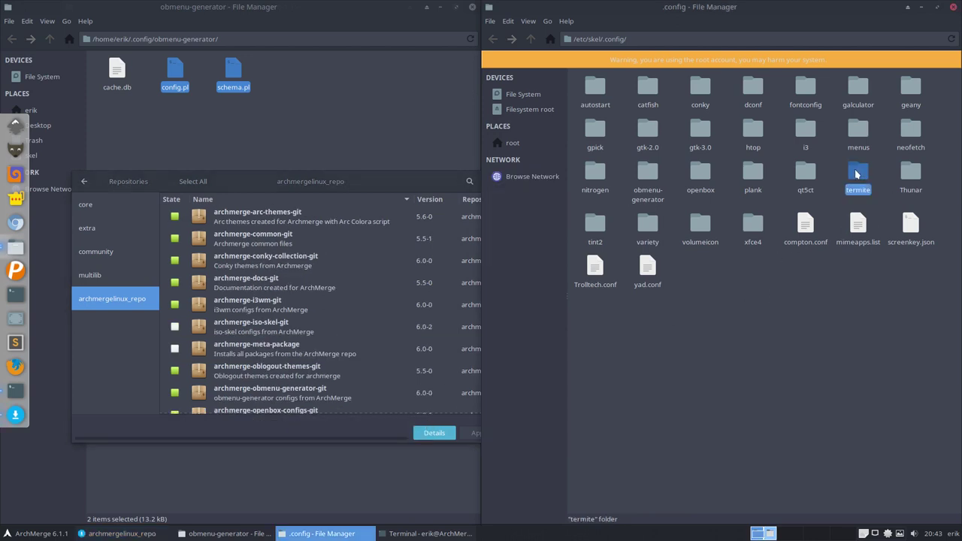
pyautogui.click(236, 129)
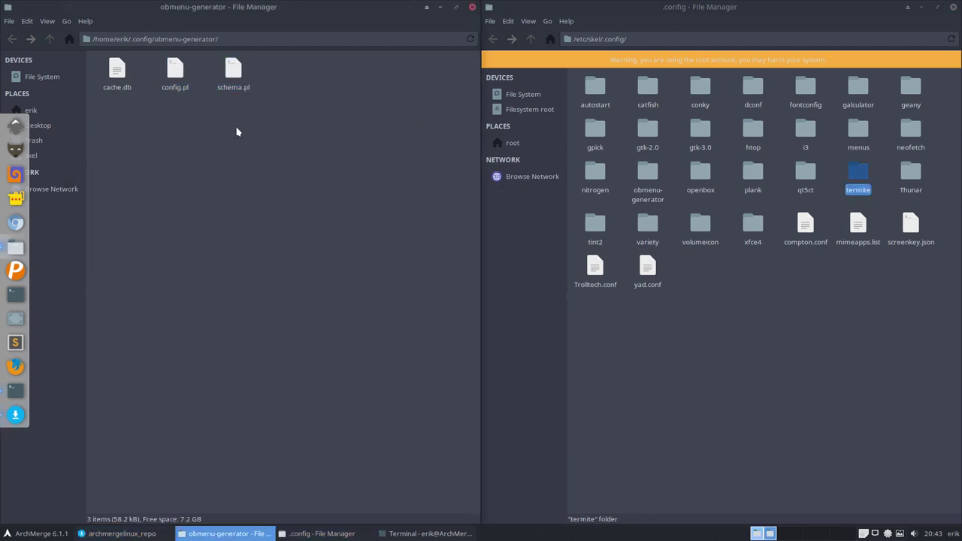
pyautogui.click(51, 41)
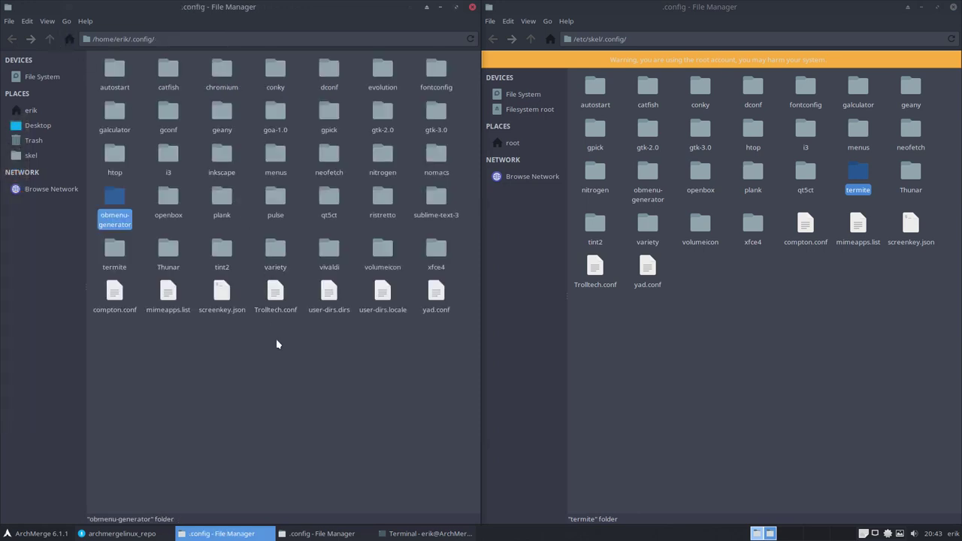
pyautogui.click(313, 354)
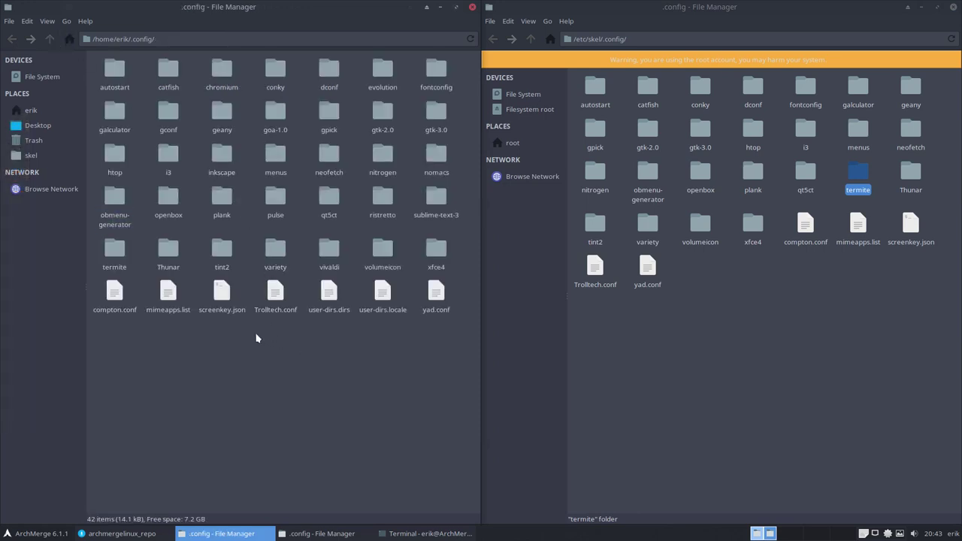
pyautogui.click(119, 248)
pyautogui.press('Delete')
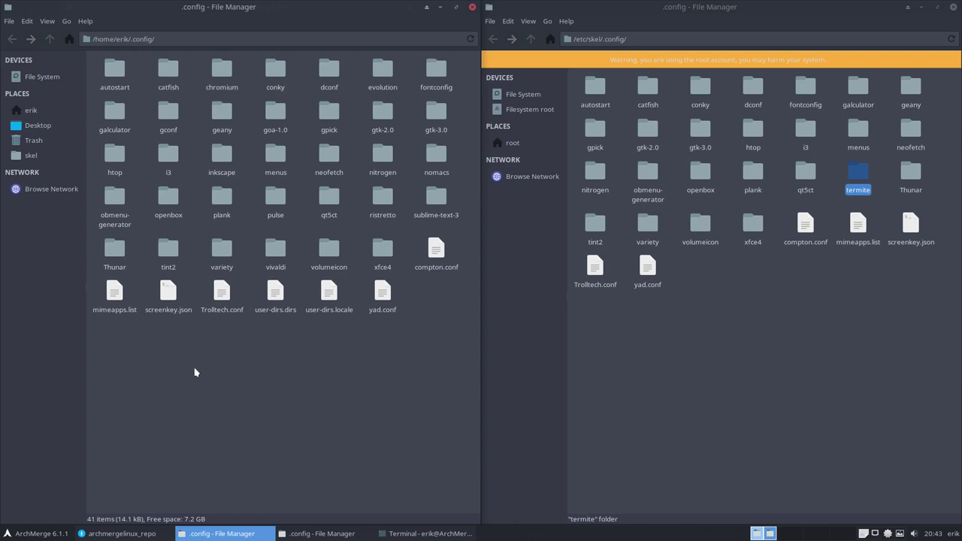
pyautogui.hotkey('ctrl', 'v')
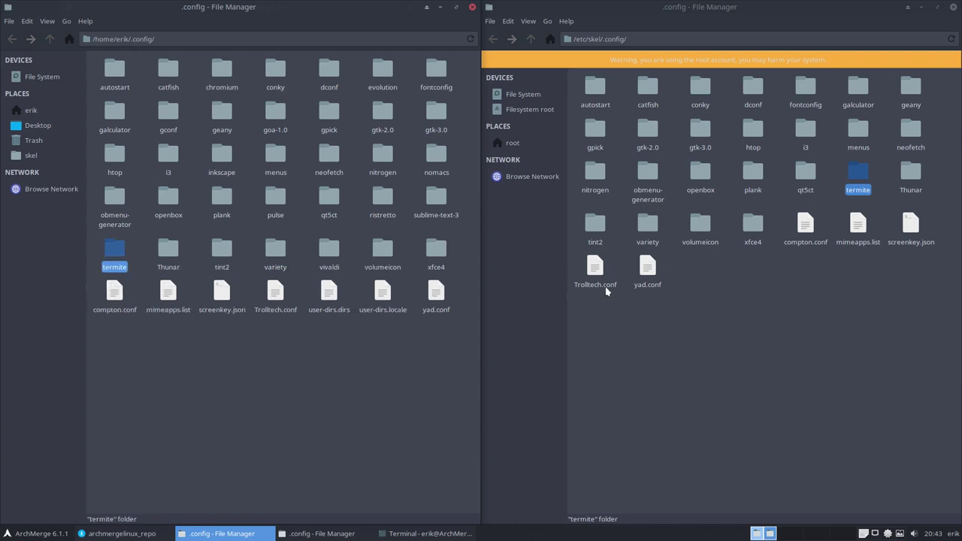
pyautogui.click(122, 534)
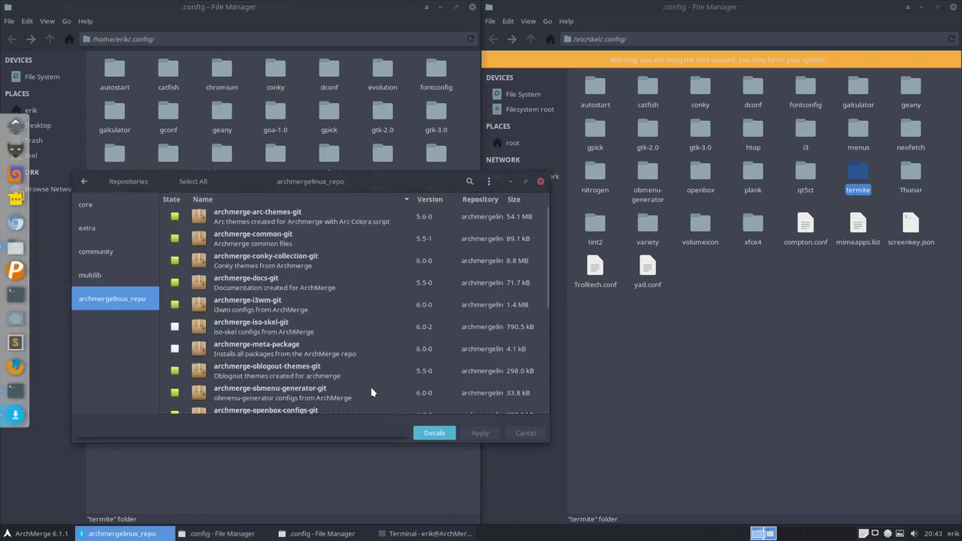
# Step: Attempt to install archmerge-xfce-thunar-git, which fails on conflicting files
pyautogui.scroll(-5, 275, 352)
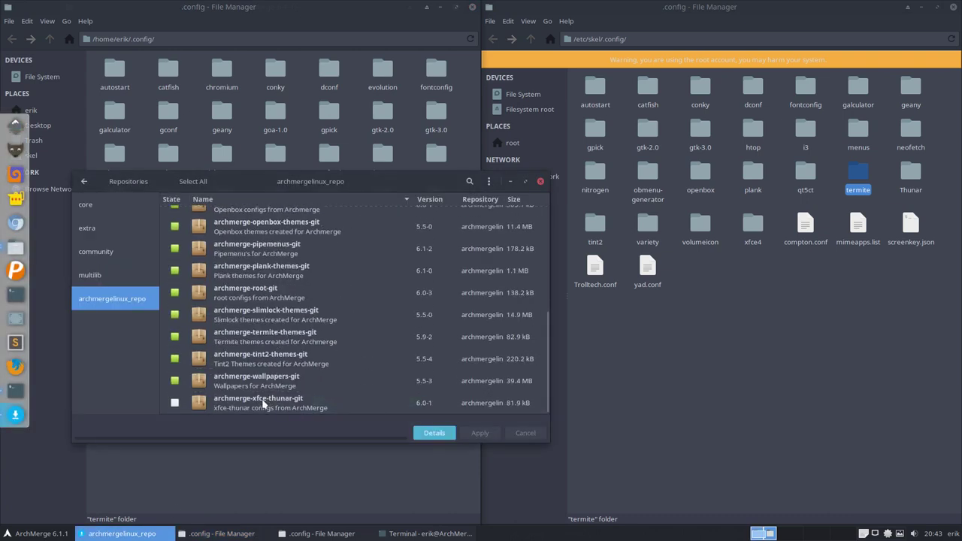
pyautogui.click(263, 404)
pyautogui.click(175, 403)
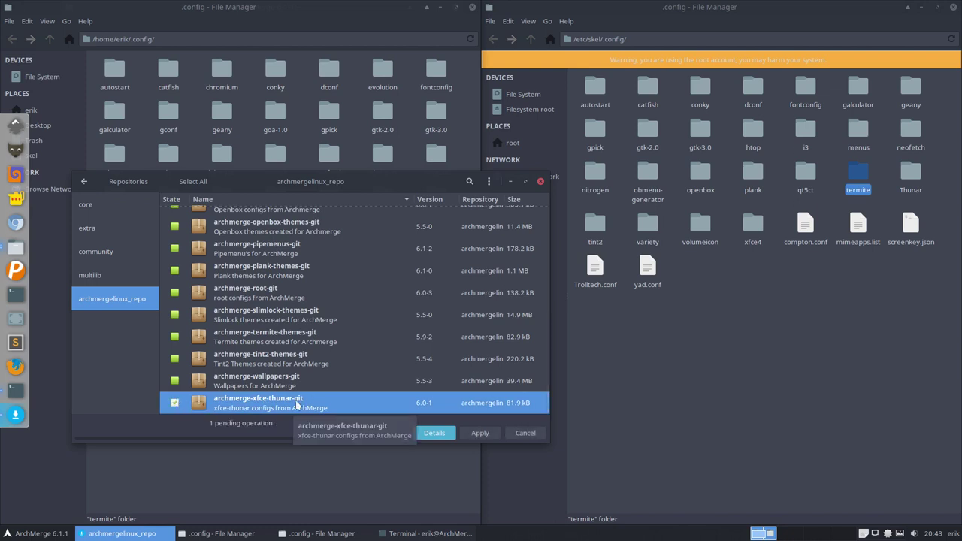
pyautogui.click(481, 434)
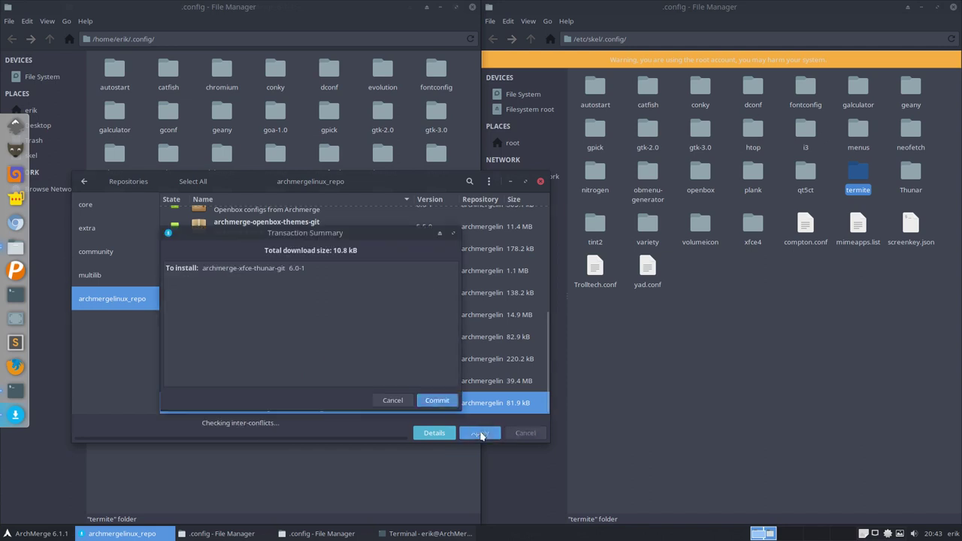
pyautogui.click(442, 400)
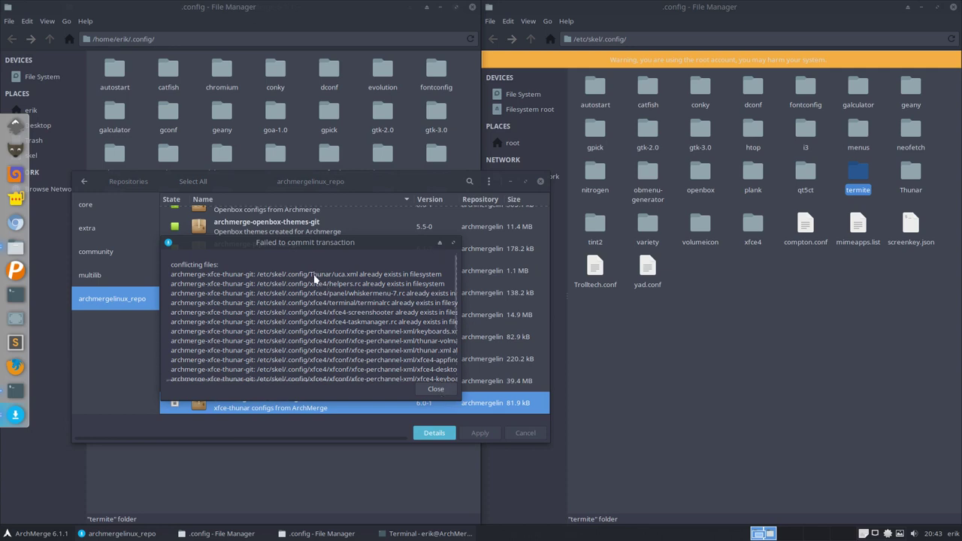
# Step: Permanently delete the Thunar and xfce4 folders from /etc/skel/.config and dismiss the error
pyautogui.click(912, 174)
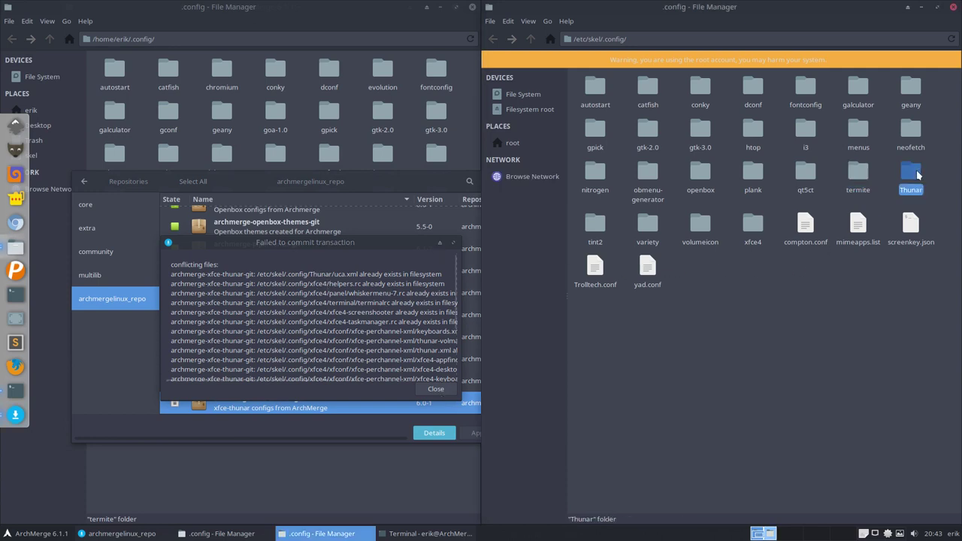
pyautogui.hotkey('shift', 'Delete')
pyautogui.click(788, 310)
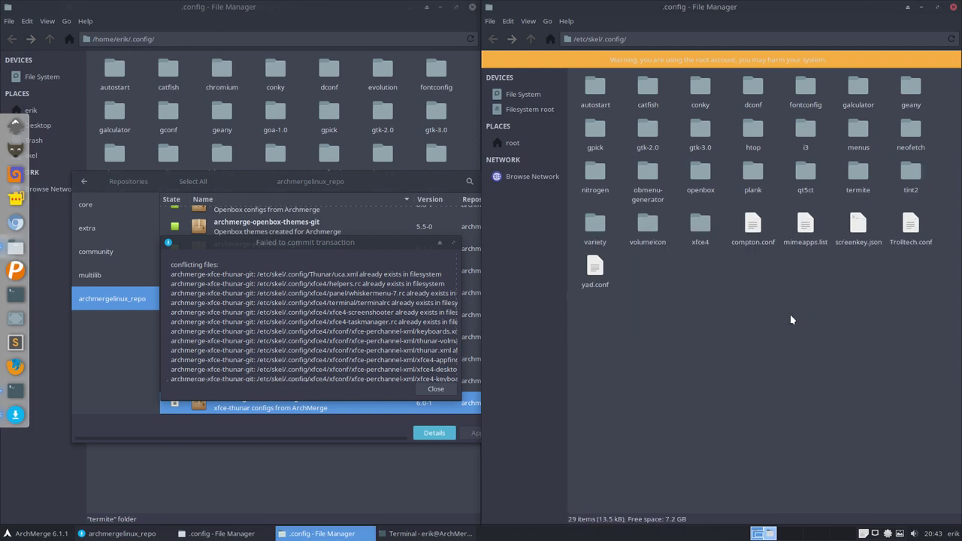
pyautogui.click(700, 224)
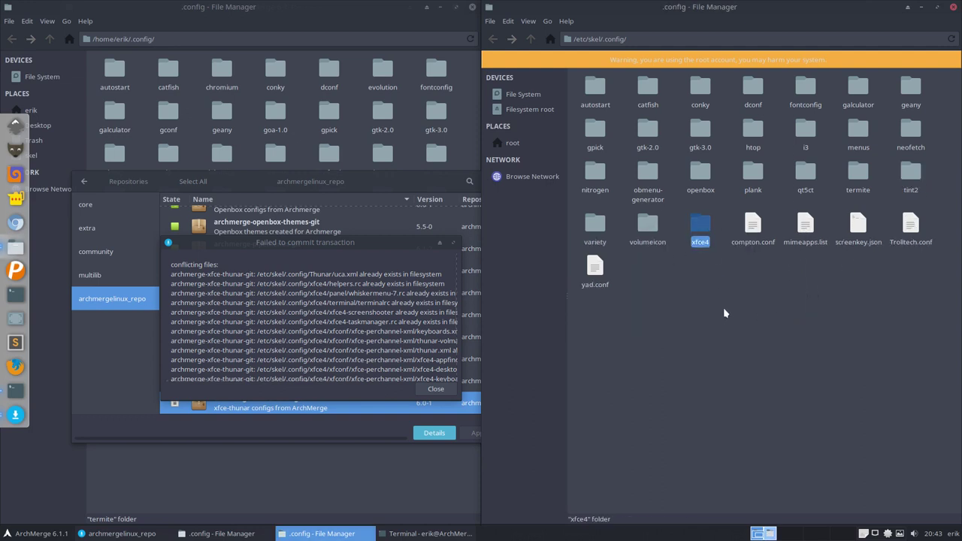
pyautogui.hotkey('shift', 'Delete')
pyautogui.click(777, 309)
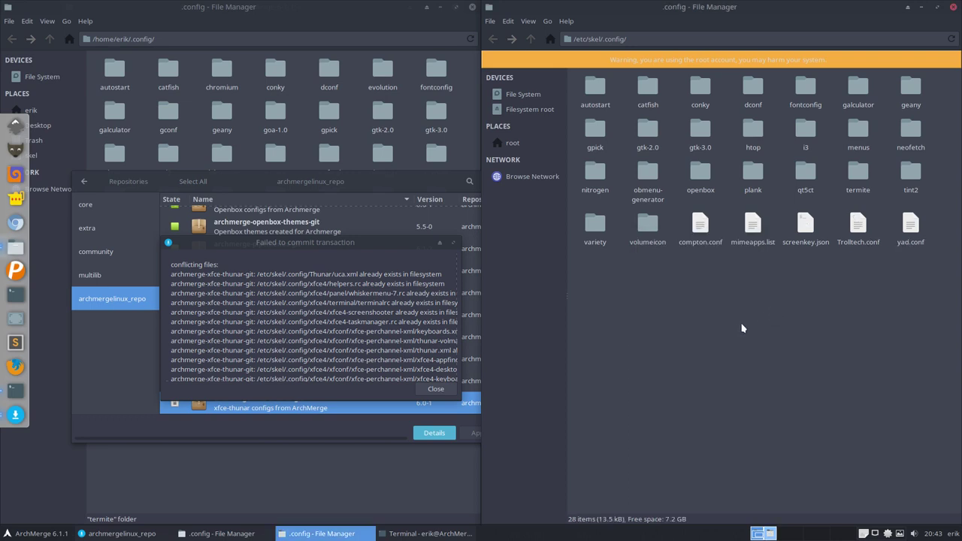
pyautogui.click(432, 389)
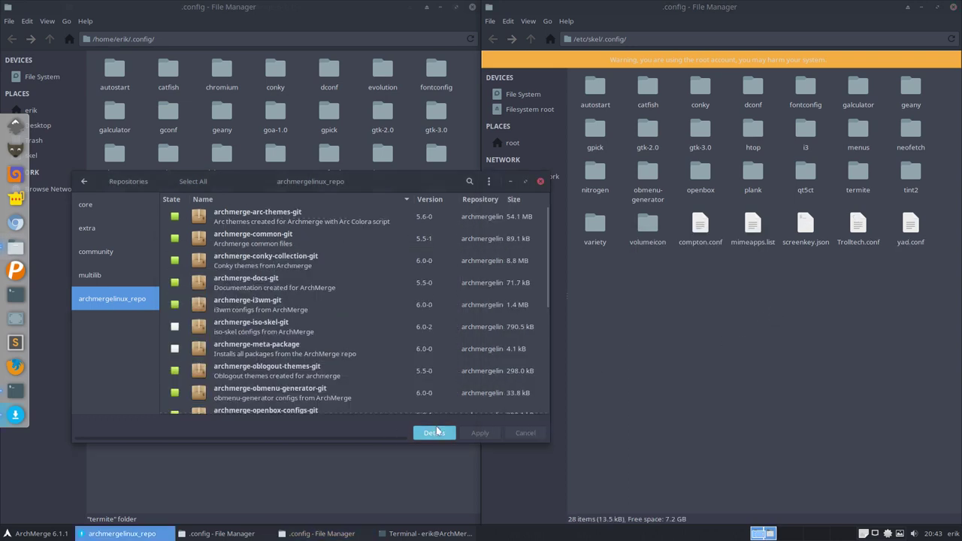
# Step: Install archmerge-xfce-thunar-git 6.0-1 in Pamac, then select the recreated Thunar folder in skel
pyautogui.scroll(-2, 364, 415)
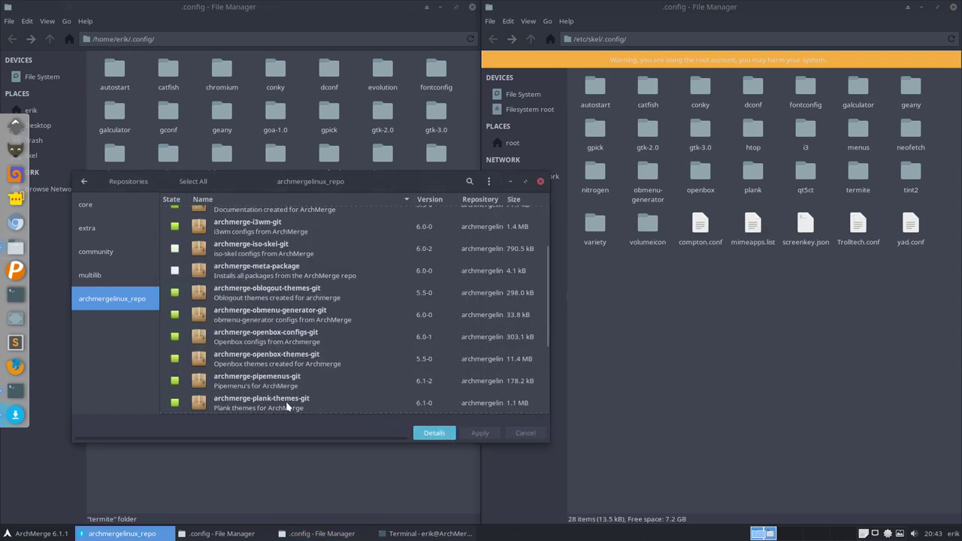
pyautogui.scroll(-4, 297, 409)
pyautogui.click(260, 407)
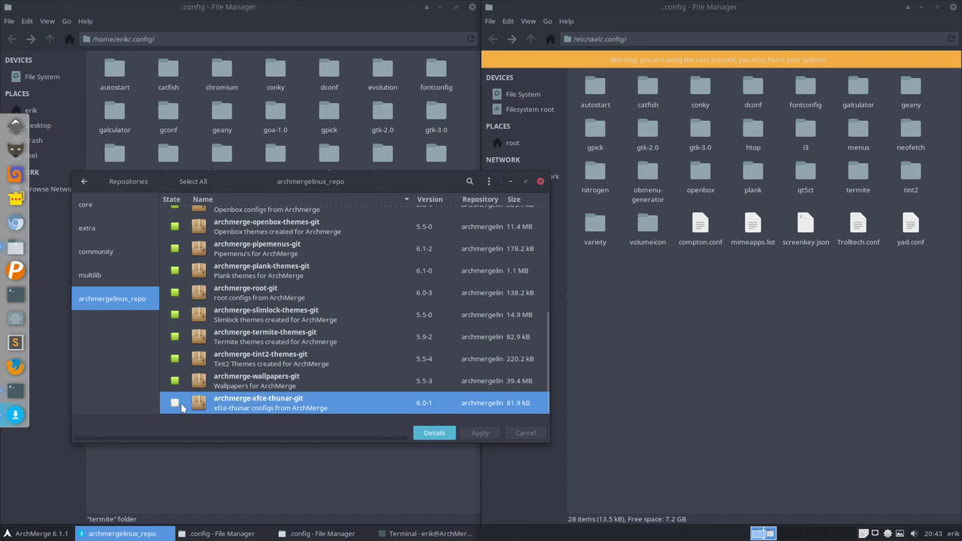
pyautogui.click(177, 404)
pyautogui.click(479, 433)
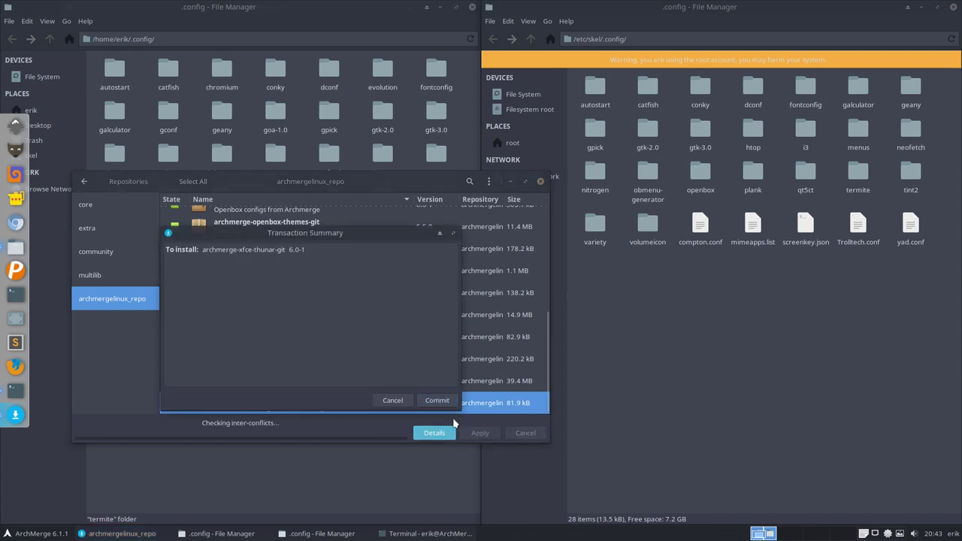
pyautogui.click(439, 402)
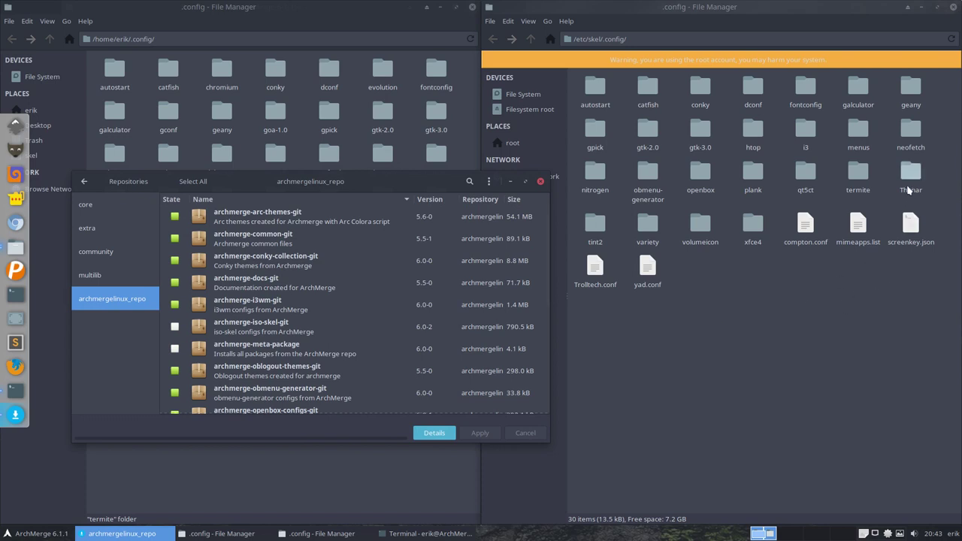
pyautogui.click(908, 176)
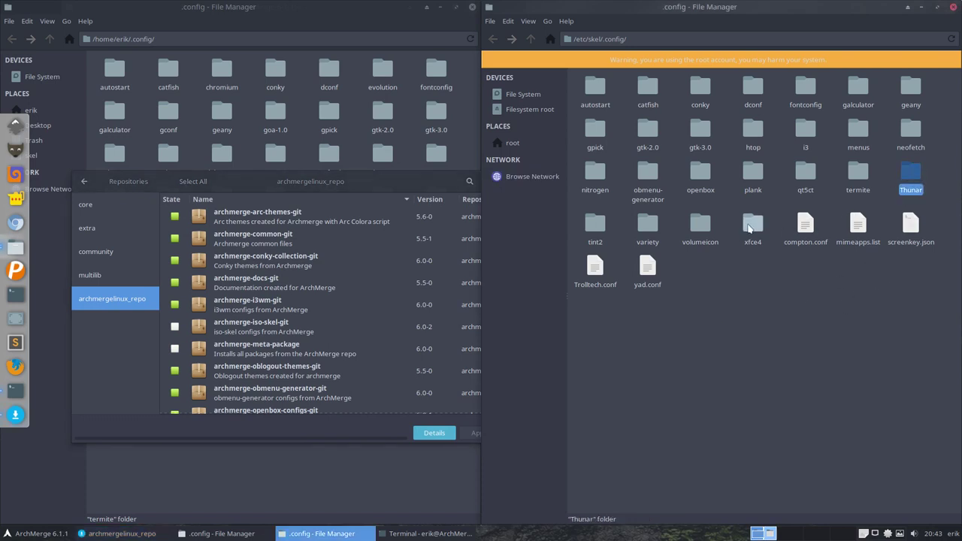
# Step: Select the skel xfce4 and Thunar folders, then bring the home .config window forward
pyautogui.keyDown('ctrl'); pyautogui.click(753, 227); pyautogui.keyUp('ctrl')
pyautogui.rightClick(753, 227)
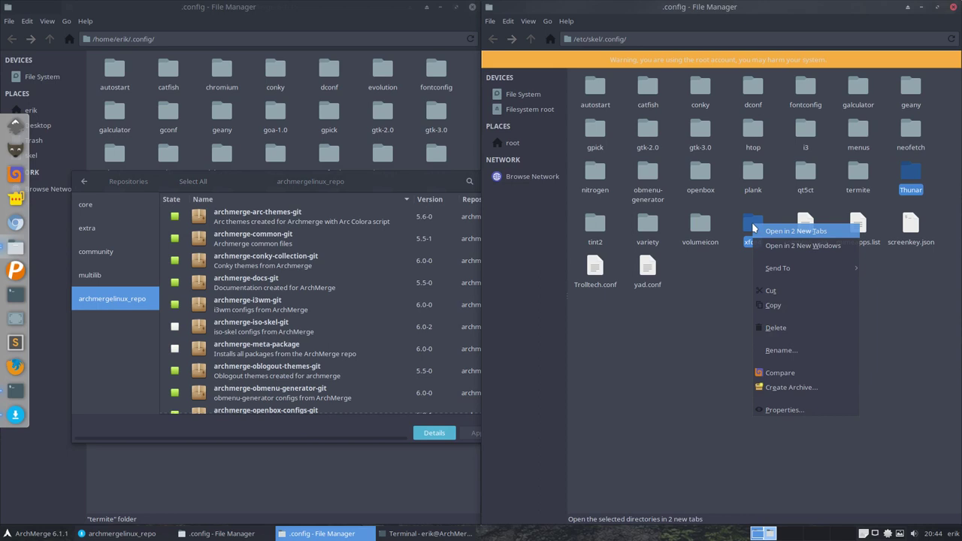
pyautogui.click(778, 305)
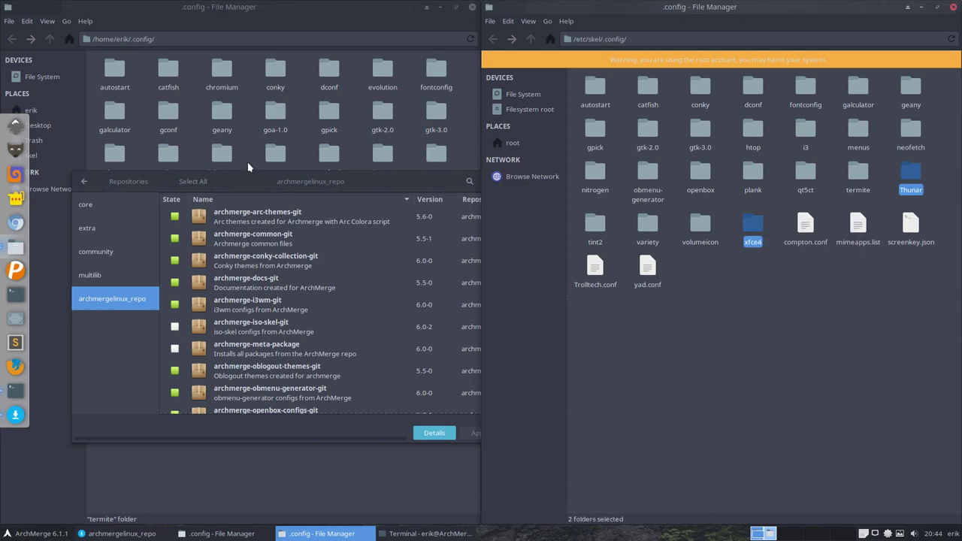
pyautogui.click(248, 162)
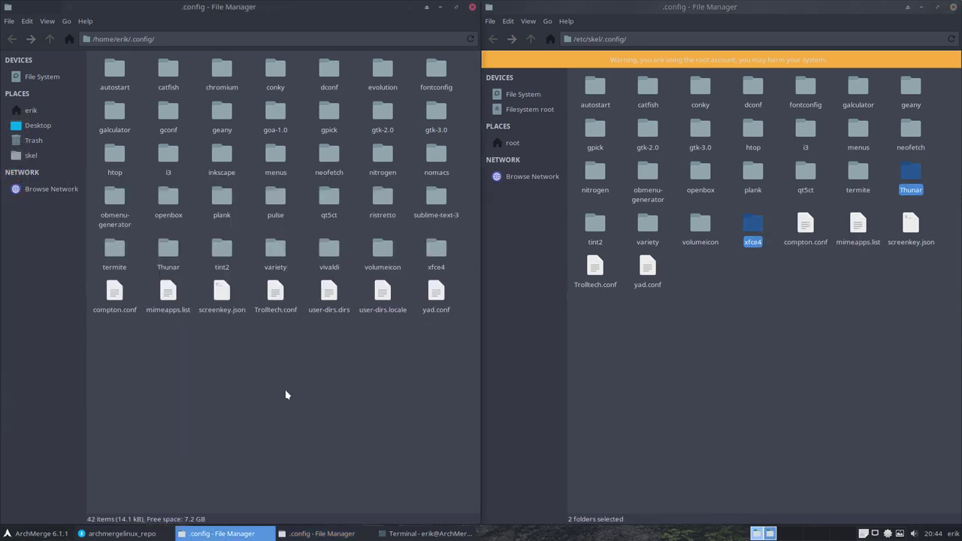
# Step: Delete the xfce4 and Thunar folders in ~/.config, then undo the removals
pyautogui.click(435, 252)
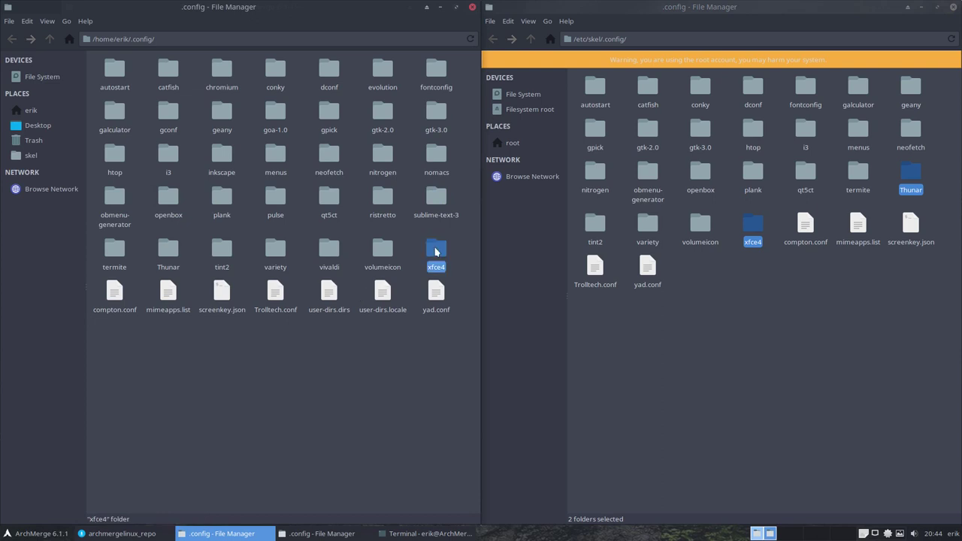
pyautogui.press('Delete')
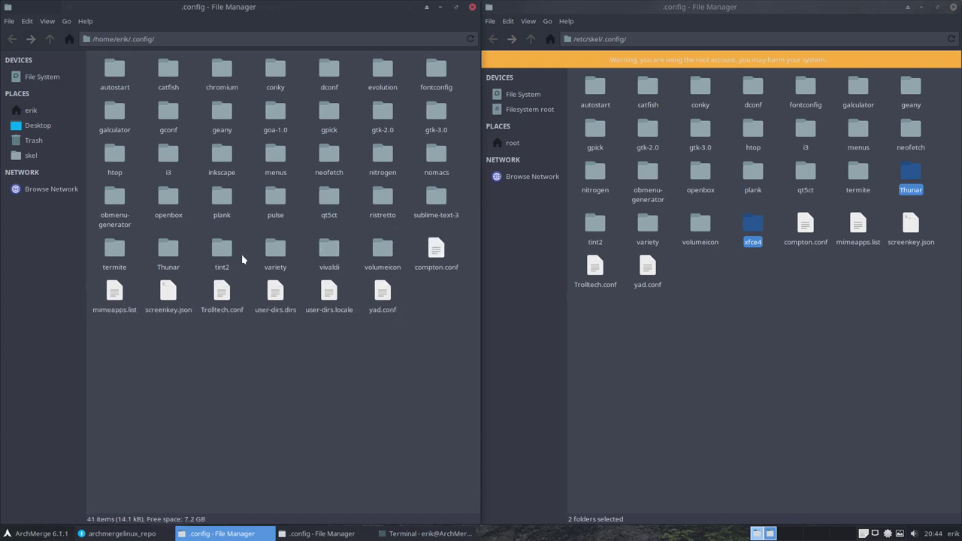
pyautogui.click(168, 251)
pyautogui.press('Delete')
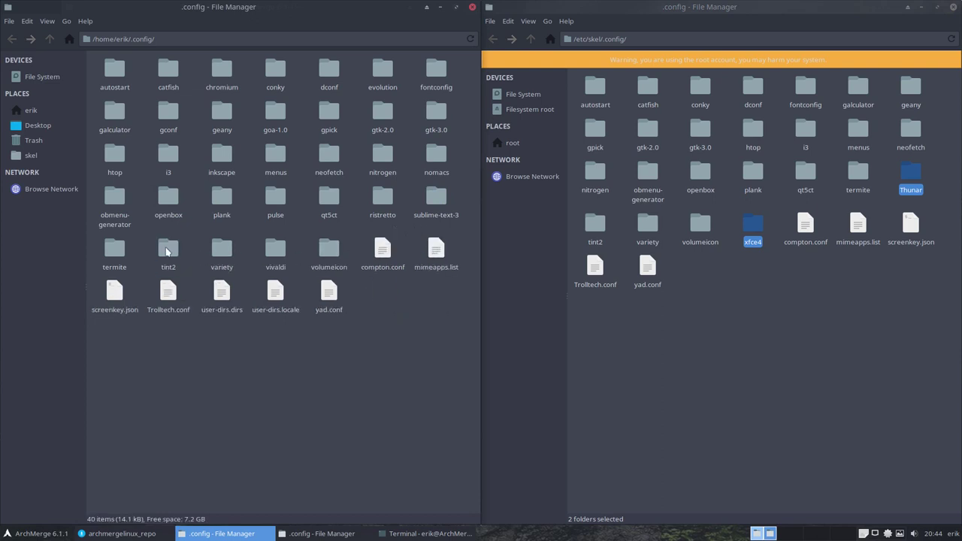
pyautogui.hotkey('ctrl', 'v')
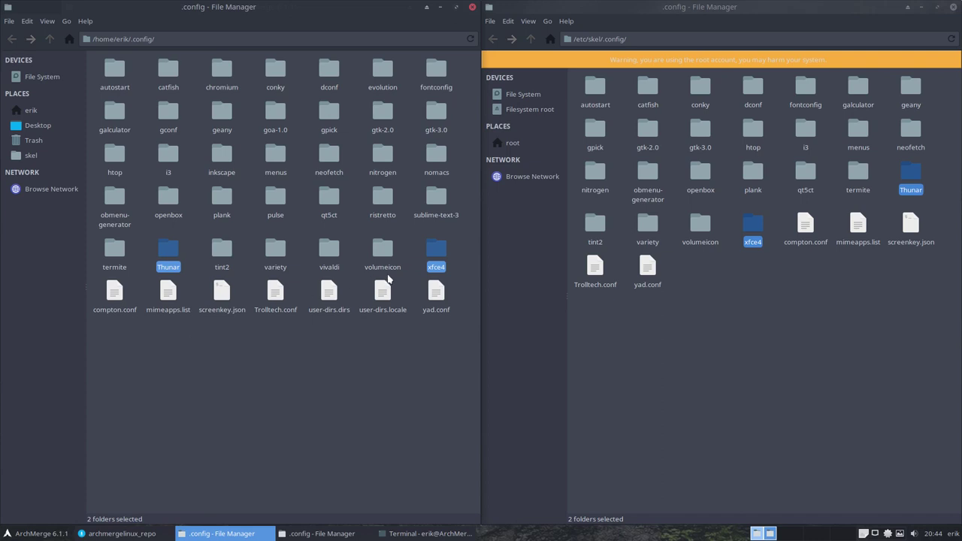
# Step: Mark archmerge-iso-skel-git in Pamac and commit its installation
pyautogui.click(106, 534)
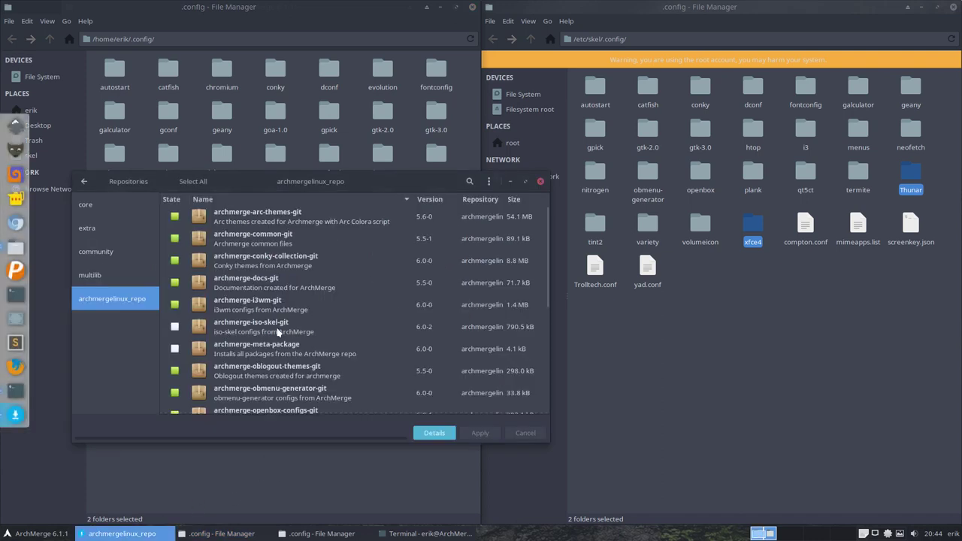
pyautogui.scroll(3, 275, 335)
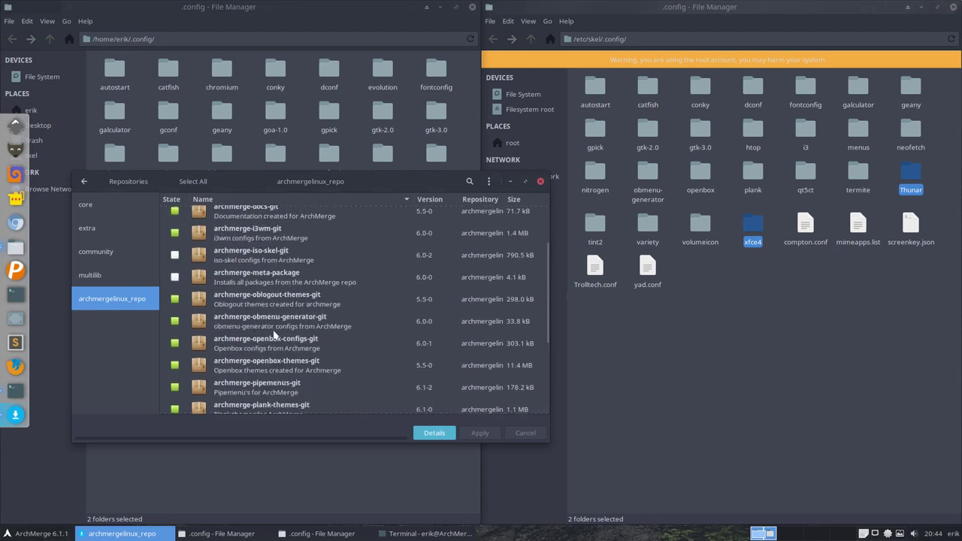
pyautogui.click(174, 255)
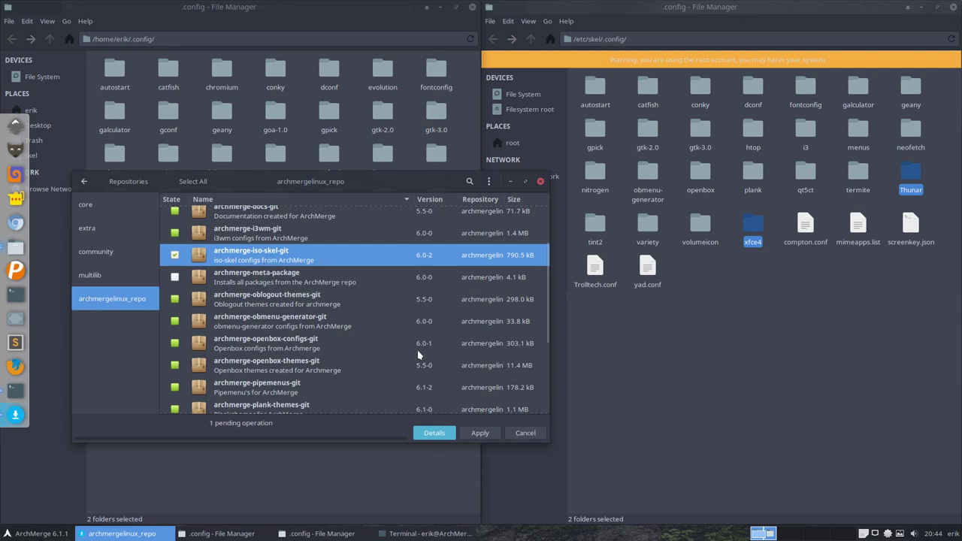
pyautogui.click(482, 432)
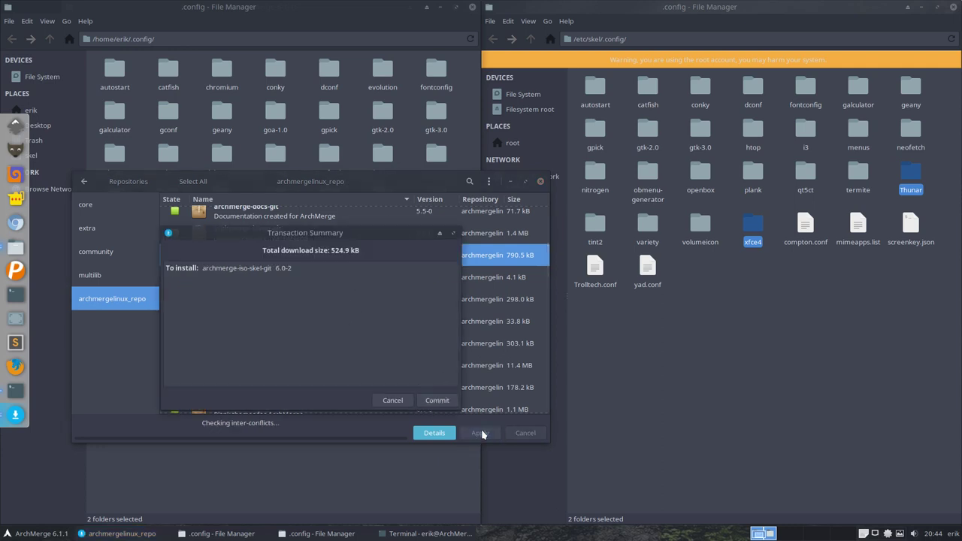
pyautogui.click(437, 401)
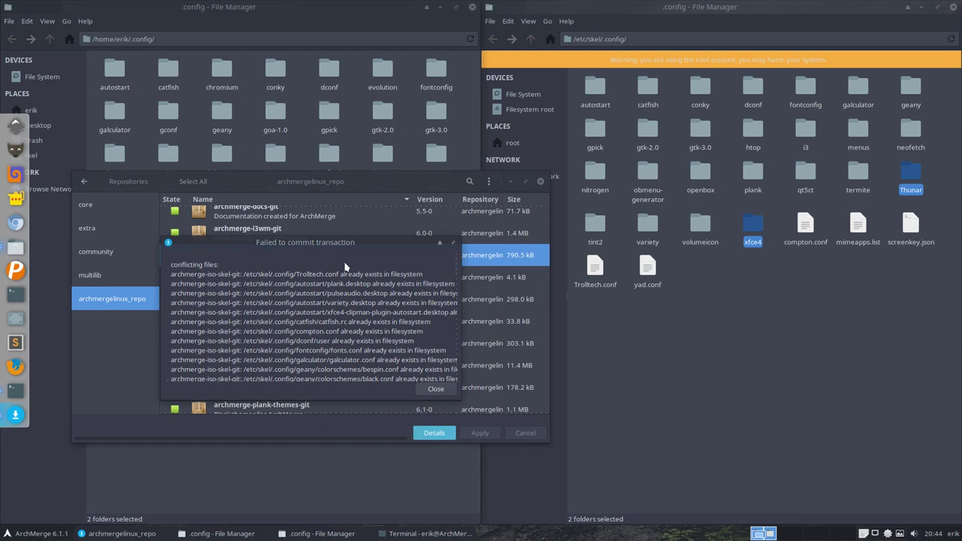
# Step: Move and enlarge the failure report to read the list of conflicting files
pyautogui.moveTo(332, 243); pyautogui.dragTo(251, 191)
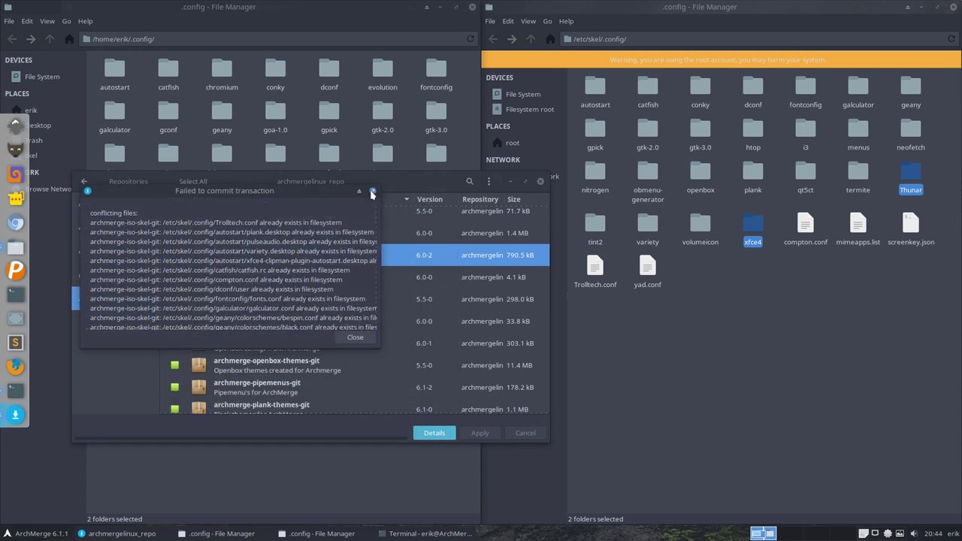
pyautogui.moveTo(331, 183); pyautogui.dragTo(219, 33)
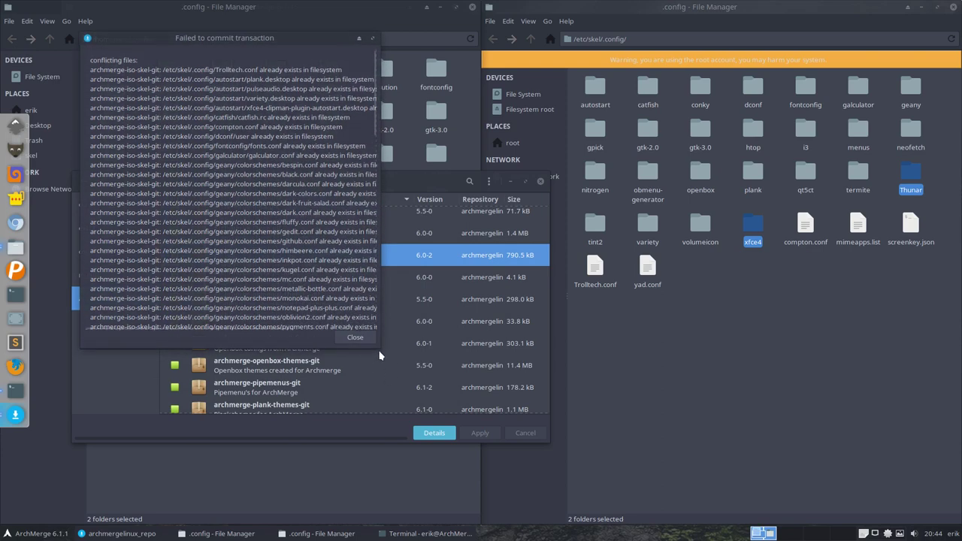
pyautogui.moveTo(379, 344); pyautogui.dragTo(380, 520)
pyautogui.scroll(-5, 298, 425)
pyautogui.scroll(-2, 298, 425)
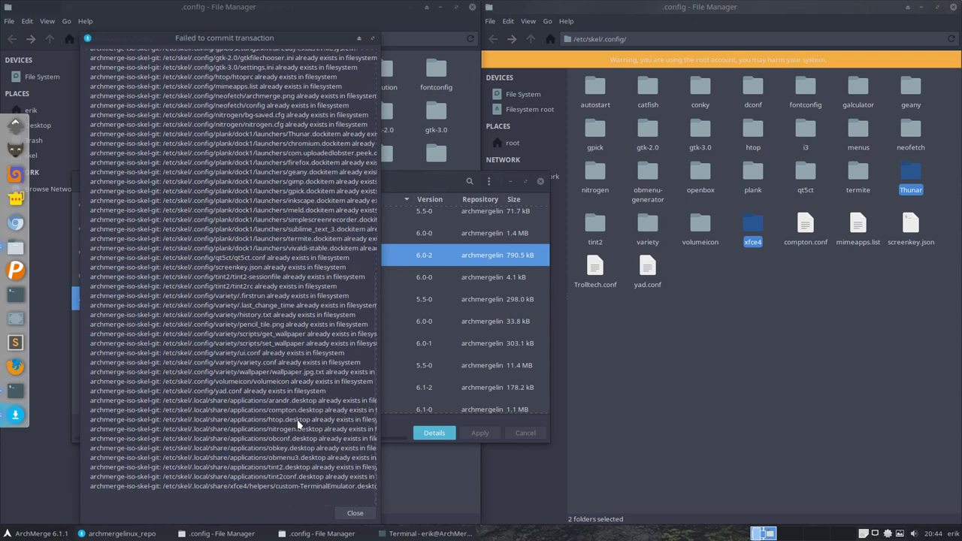
pyautogui.scroll(10, 299, 425)
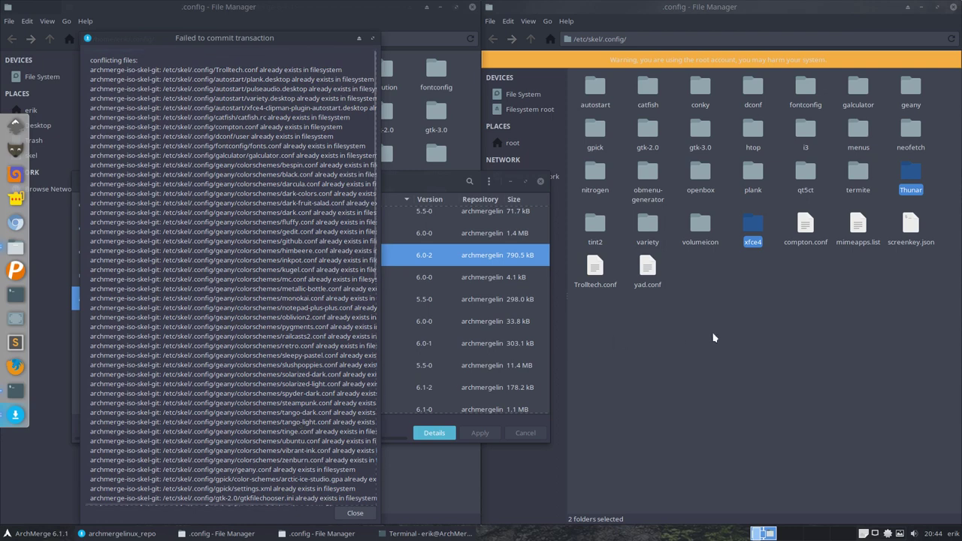
# Step: Permanently delete Trolltech.conf, autostart, catfish and compton.conf from /etc/skel/.config
pyautogui.click(770, 333)
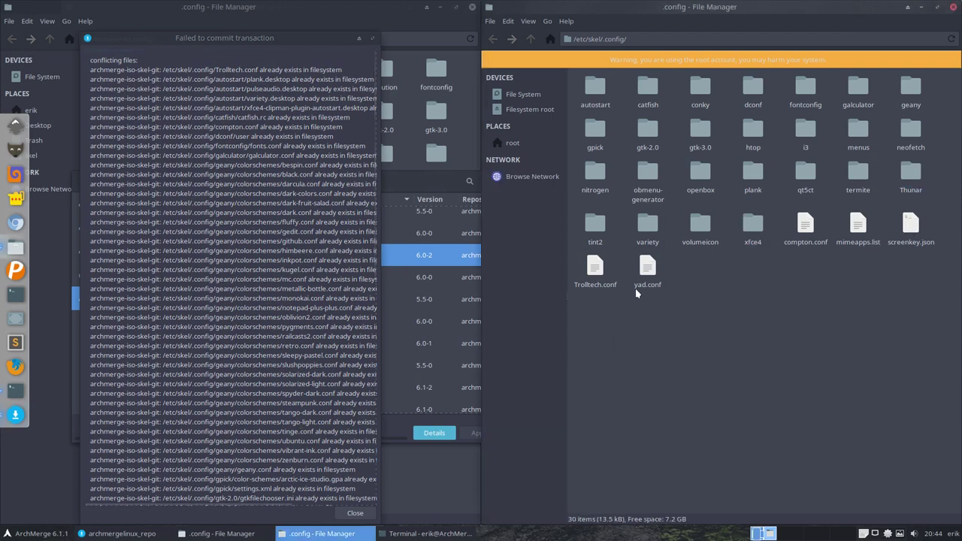
pyautogui.click(587, 263)
pyautogui.hotkey('shift', 'Delete')
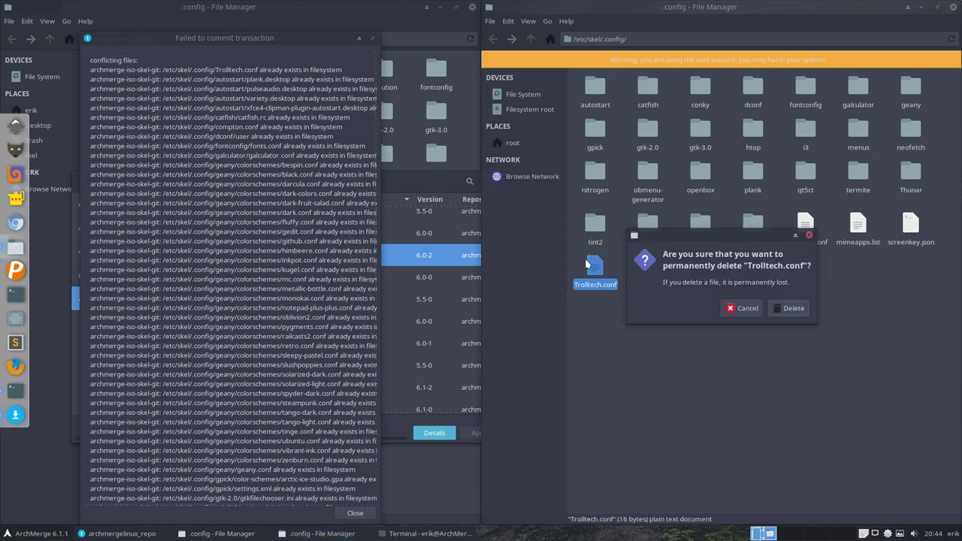
pyautogui.click(778, 308)
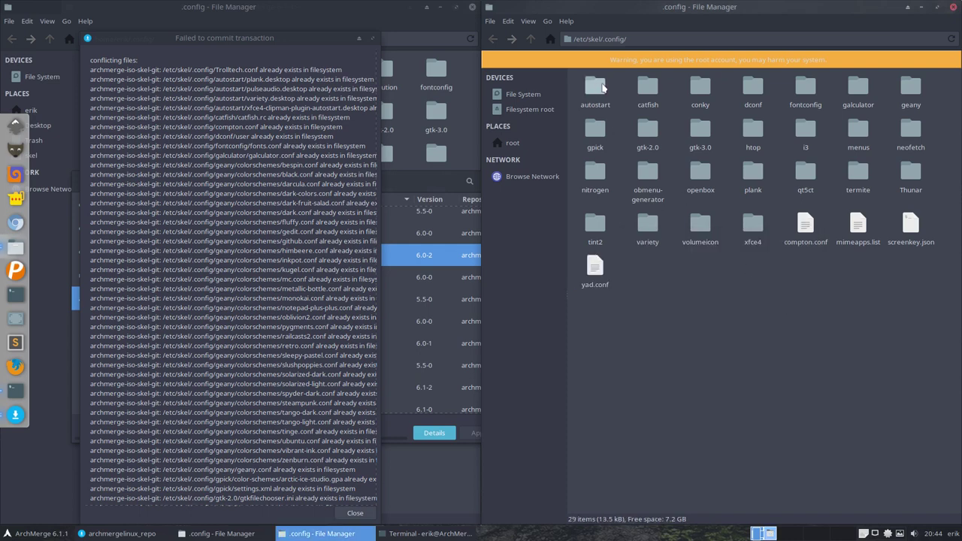
pyautogui.hotkey('shift', 'Delete')
pyautogui.click(782, 309)
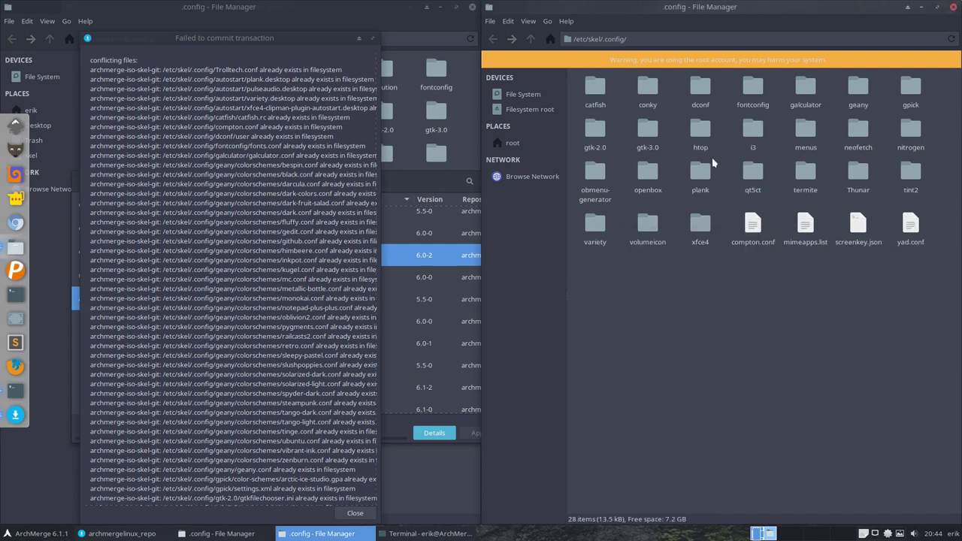
pyautogui.click(597, 95)
pyautogui.hotkey('shift', 'Delete')
pyautogui.click(774, 316)
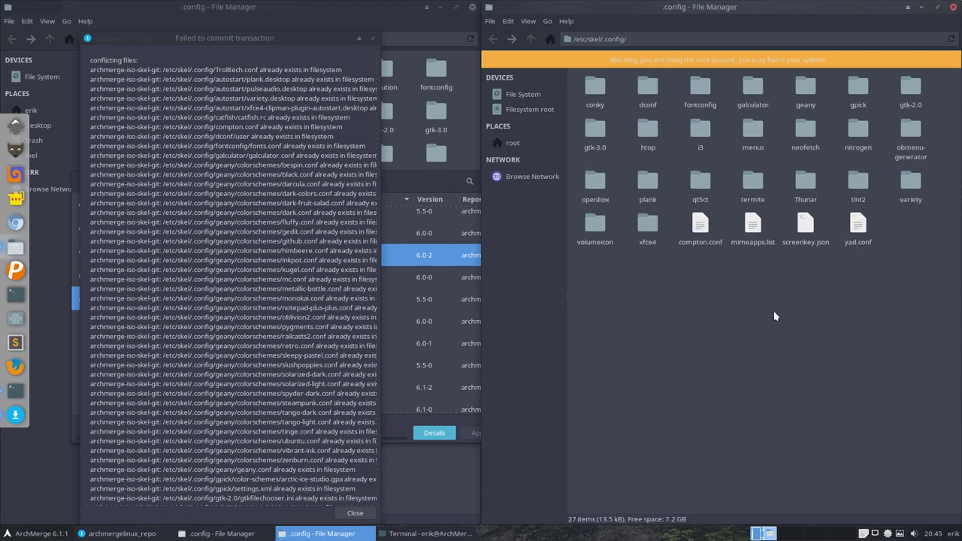
pyautogui.click(699, 226)
pyautogui.hotkey('shift', 'Delete')
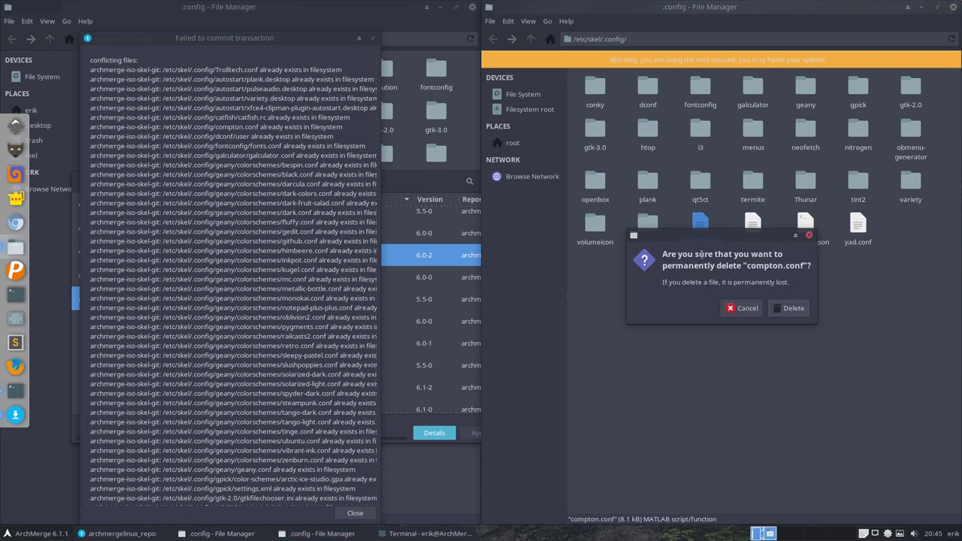
pyautogui.click(787, 308)
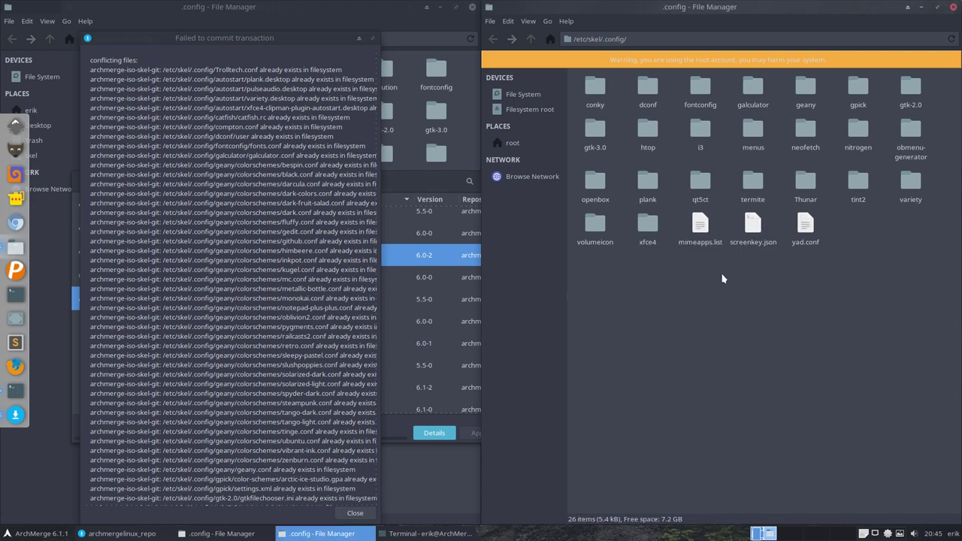
# Step: Permanently delete the dconf, fontconfig, galculator and geany folders from /etc/skel/.config
pyautogui.click(646, 90)
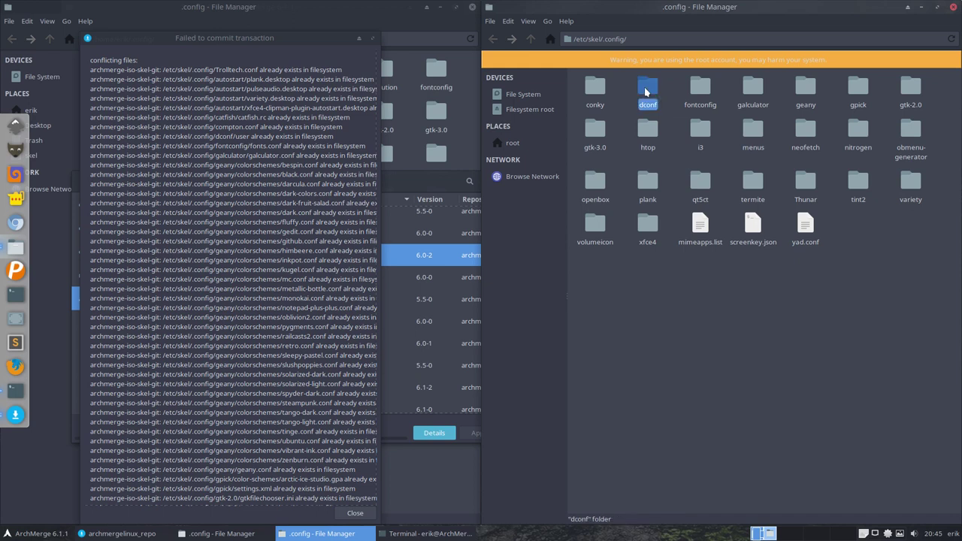
pyautogui.hotkey('shift', 'Delete')
pyautogui.click(777, 308)
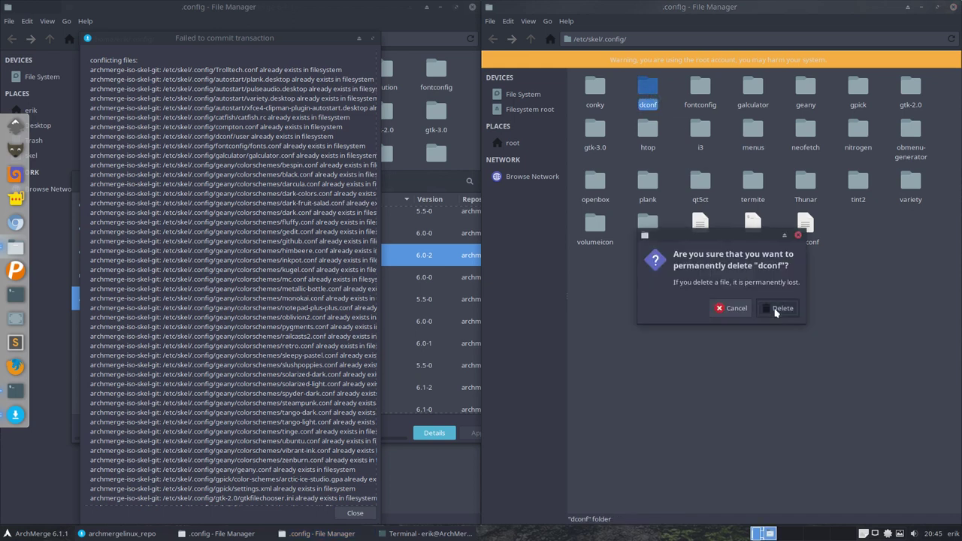
pyautogui.press('Right')
pyautogui.hotkey('shift', 'Delete')
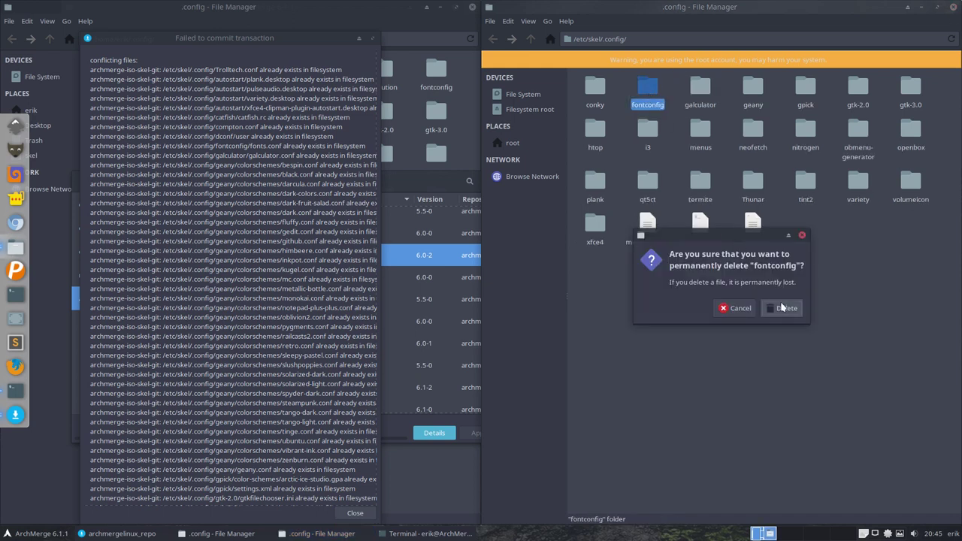
pyautogui.click(781, 309)
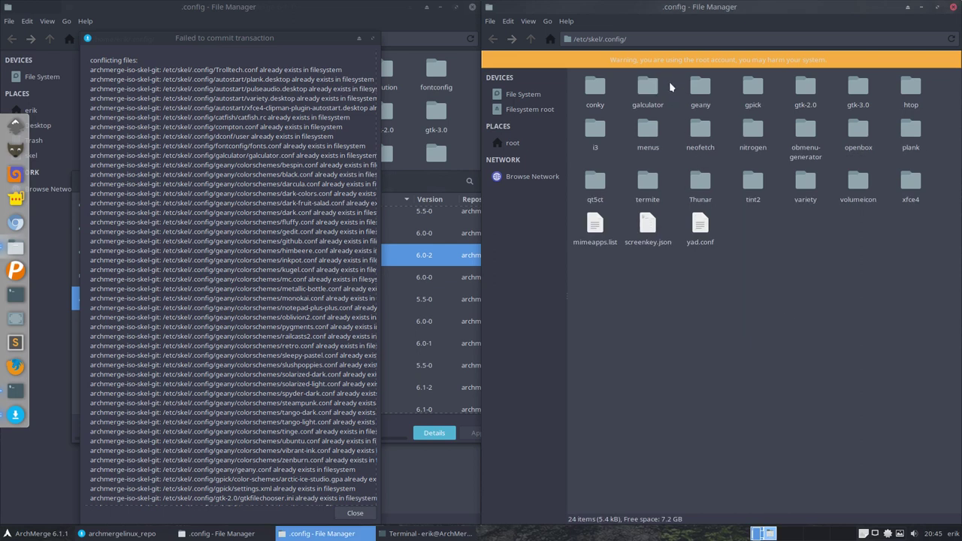
pyautogui.click(649, 89)
pyautogui.hotkey('shift', 'Delete')
pyautogui.click(780, 309)
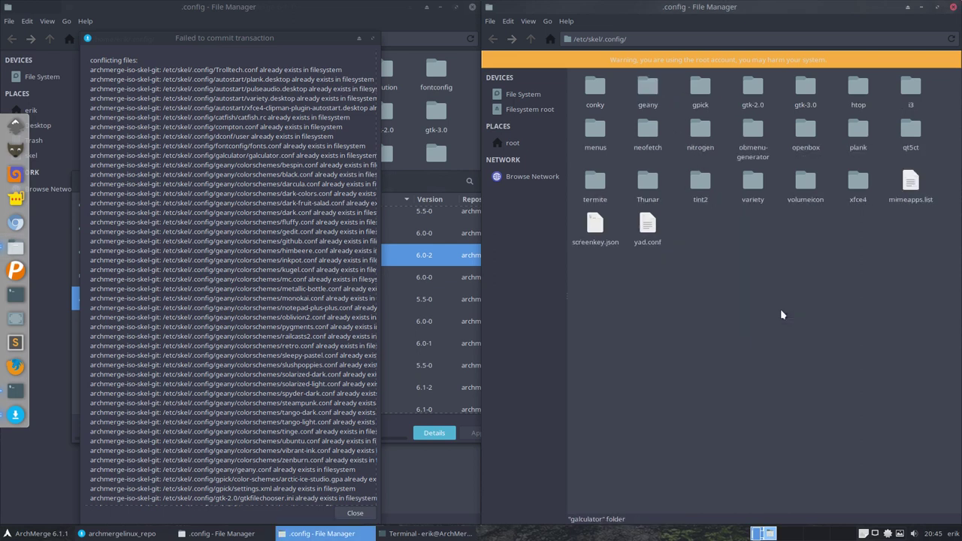
pyautogui.click(647, 89)
pyautogui.hotkey('shift', 'Delete')
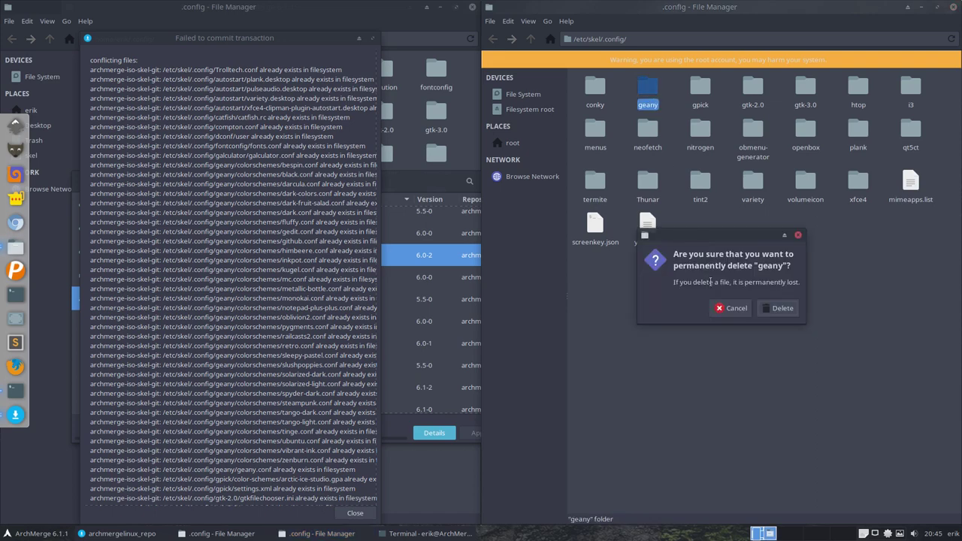
pyautogui.click(778, 308)
pyautogui.click(236, 392)
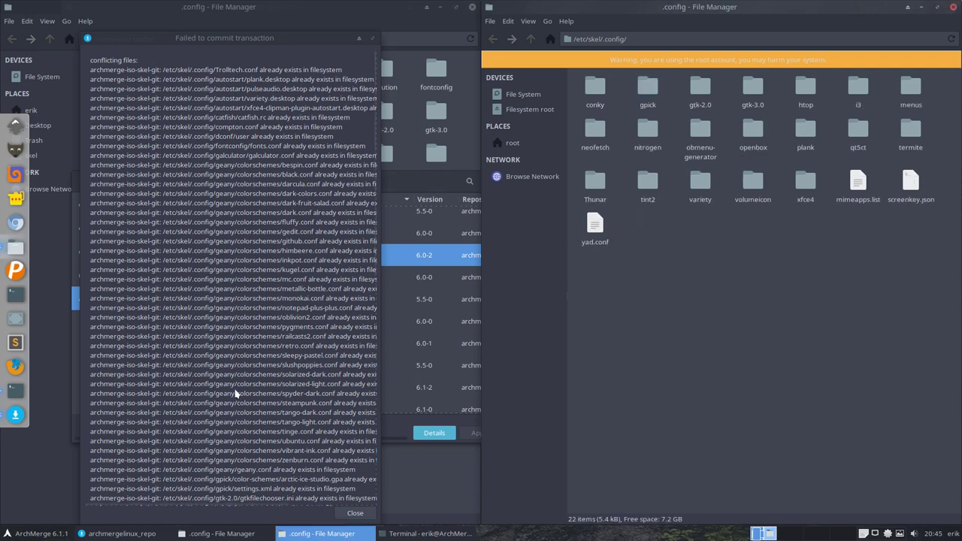
# Step: Permanently delete the gpick, gtk-2.0, gtk-3.0 and htop folders from /etc/skel/.config
pyautogui.scroll(-8, 236, 392)
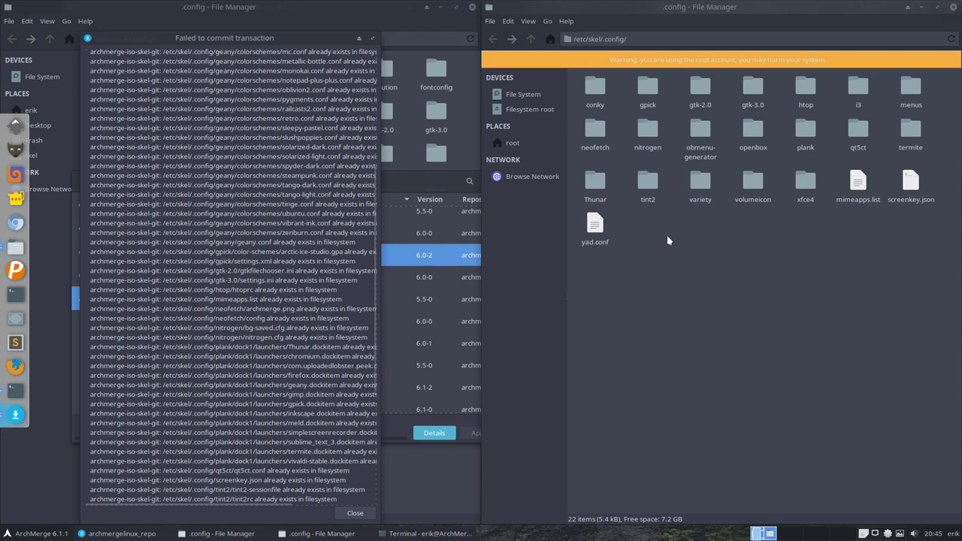
pyautogui.click(647, 88)
pyautogui.press('Delete')
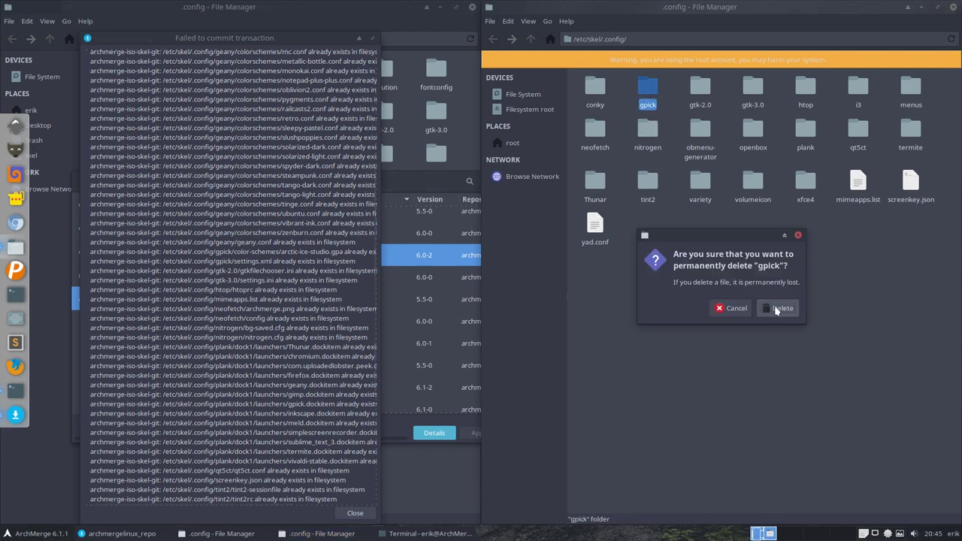
pyautogui.click(780, 308)
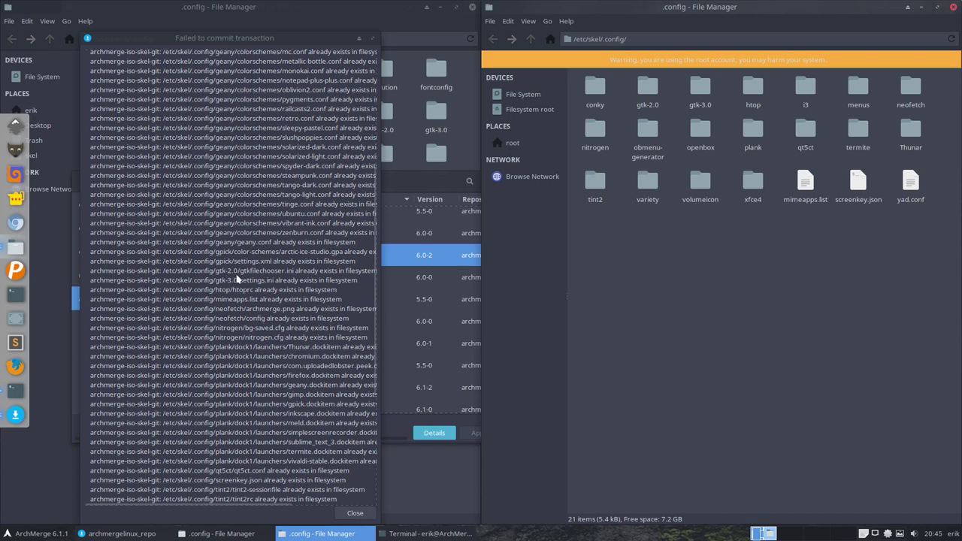
pyautogui.click(654, 96)
pyautogui.hotkey('shift', 'Delete')
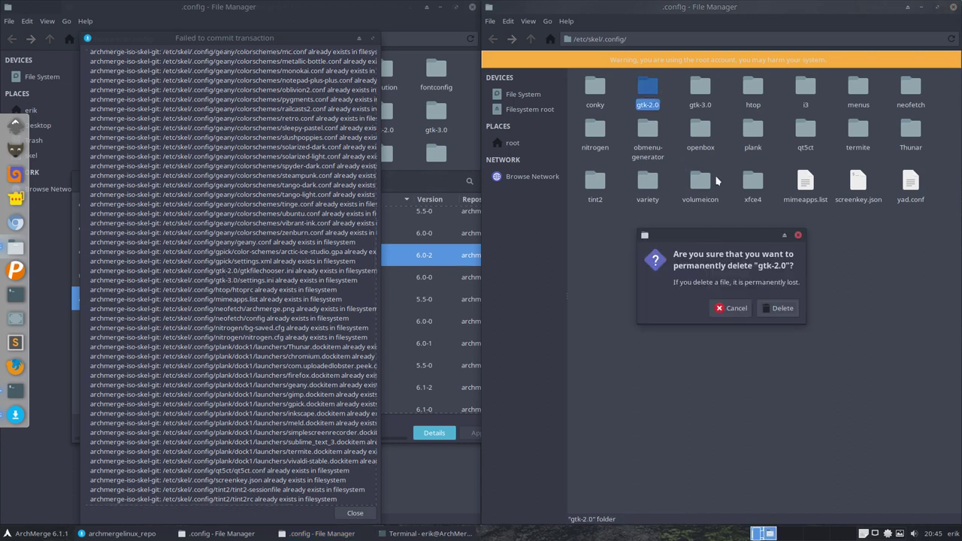
pyautogui.click(781, 308)
pyautogui.click(652, 94)
pyautogui.hotkey('shift', 'Delete')
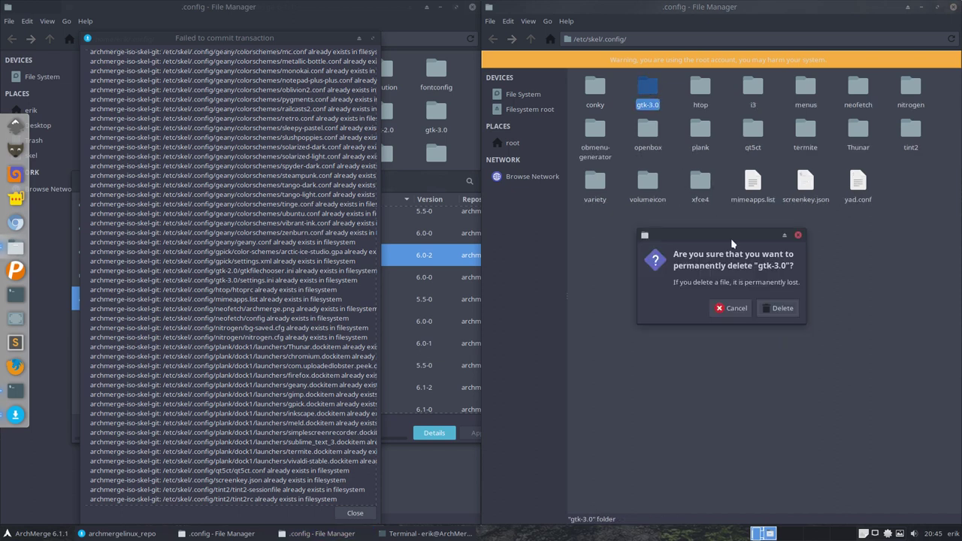
pyautogui.click(781, 308)
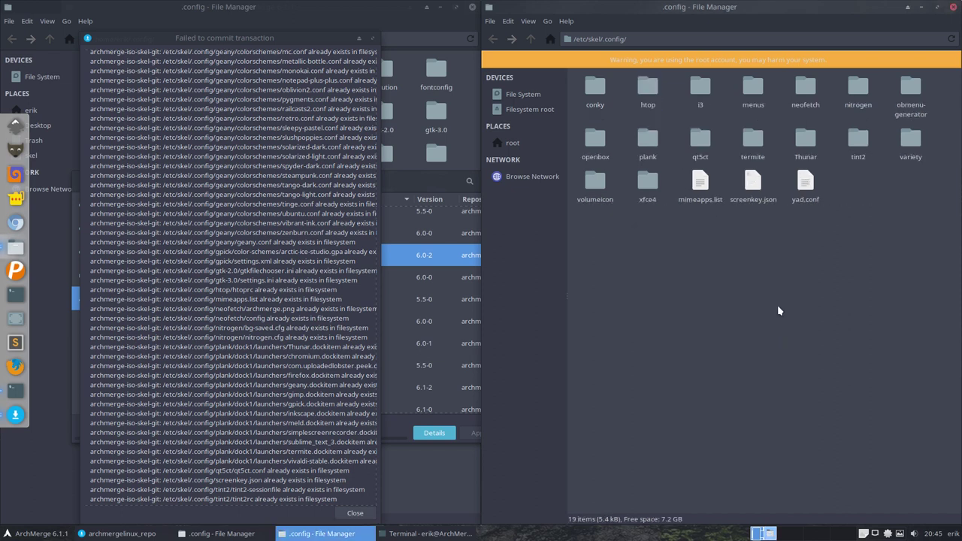
pyautogui.click(649, 91)
pyautogui.hotkey('shift', 'Delete')
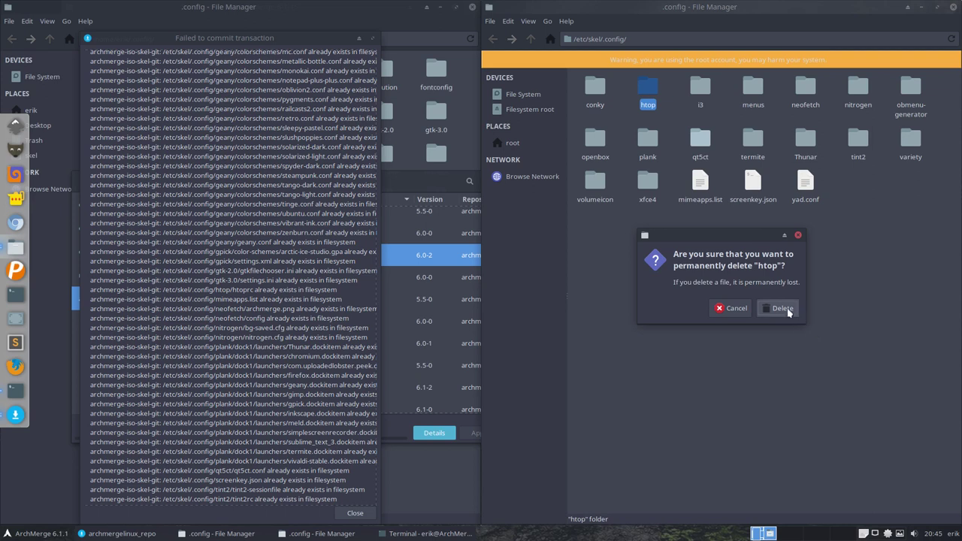
pyautogui.click(781, 308)
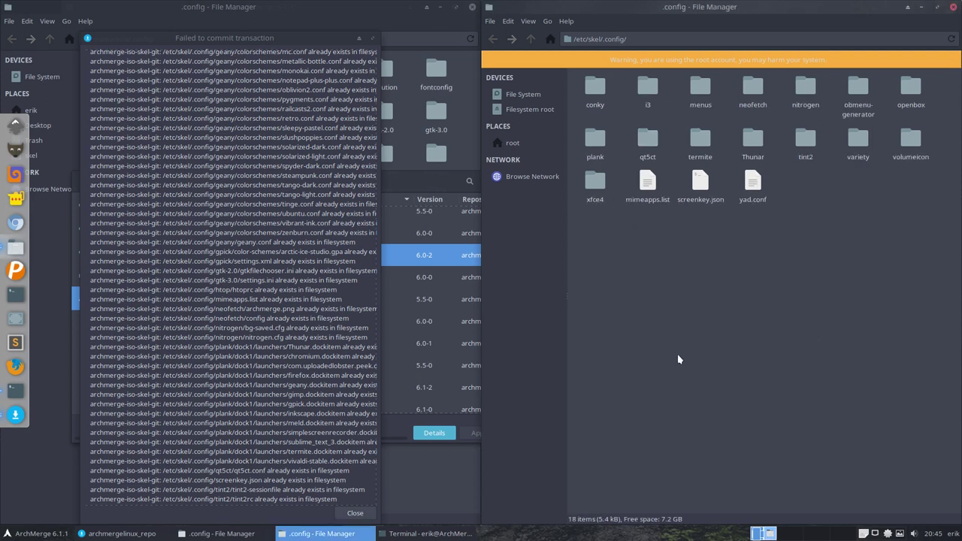
# Step: Permanently delete mimeapps.list, neofetch, and the menus folder after checking its contents
pyautogui.click(647, 187)
pyautogui.hotkey('shift', 'Delete')
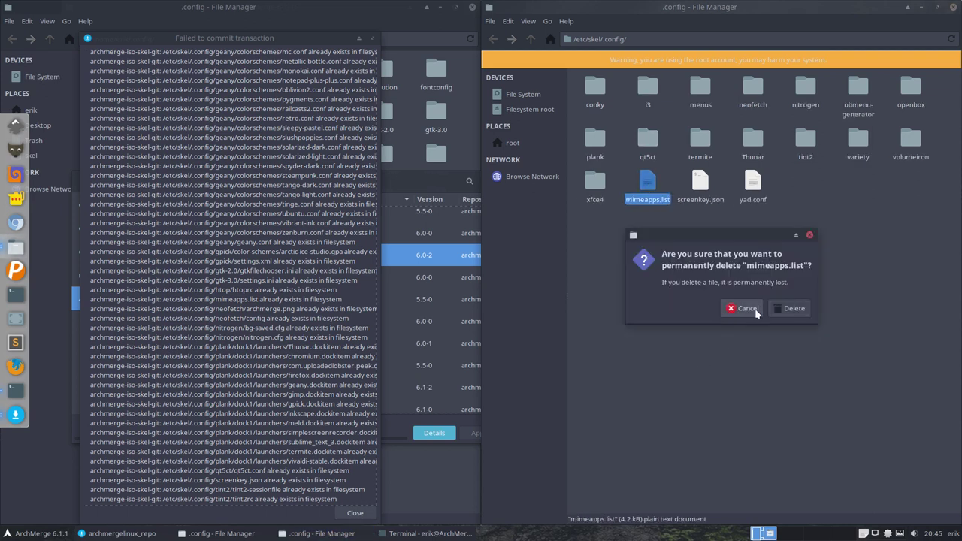
pyautogui.click(781, 308)
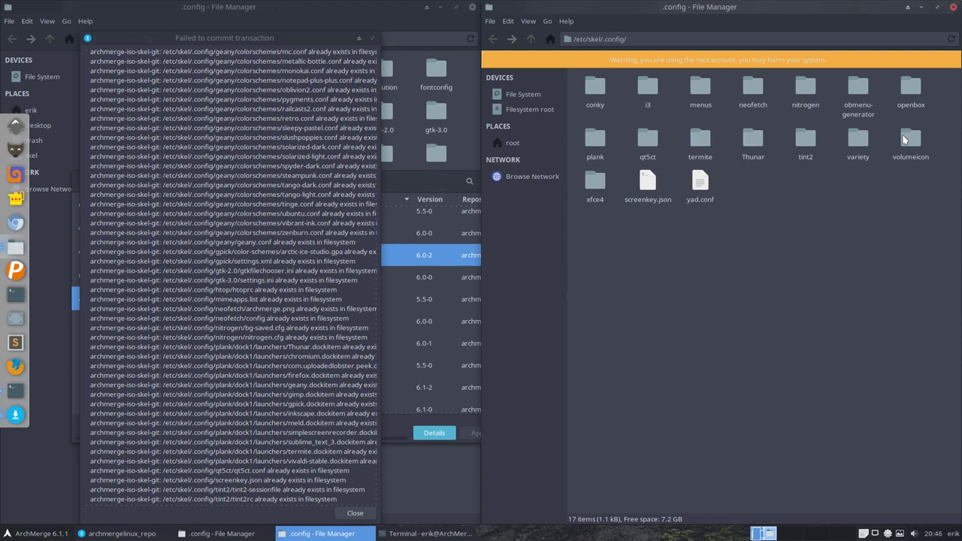
pyautogui.click(753, 90)
pyautogui.hotkey('shift', 'Delete')
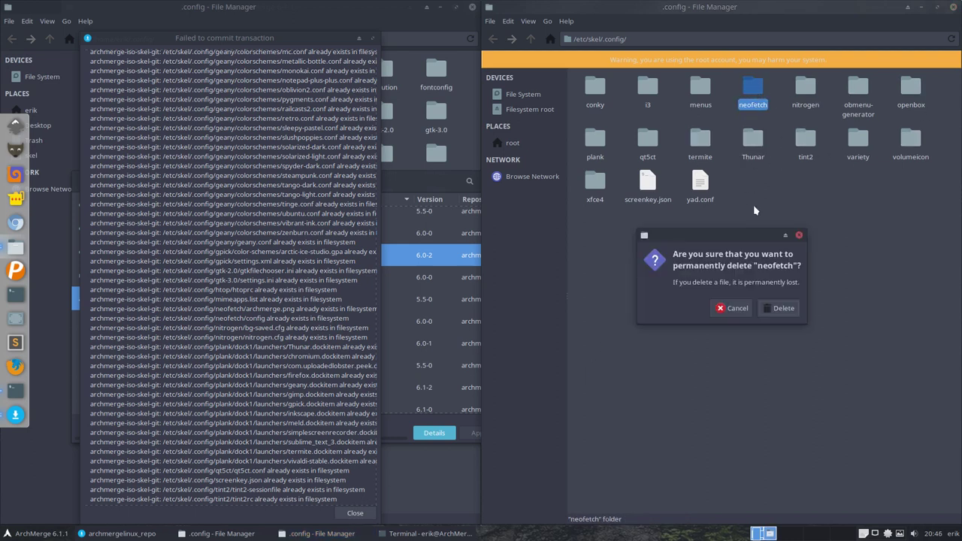
pyautogui.click(781, 308)
pyautogui.click(699, 88)
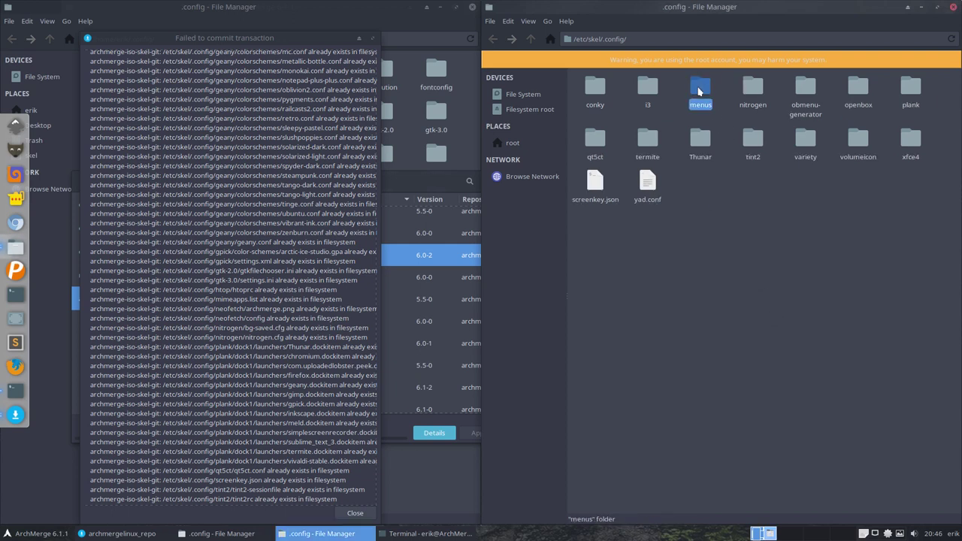
pyautogui.doubleClick(699, 90)
pyautogui.click(530, 41)
pyautogui.hotkey('shift', 'Delete')
pyautogui.click(782, 309)
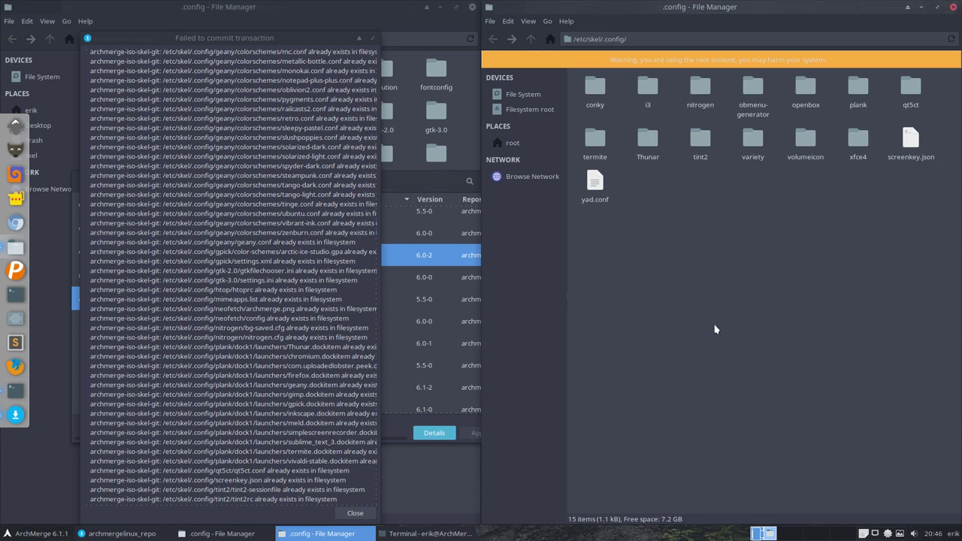
# Step: Permanently delete the nitrogen and plank folders, keeping obmenu-generator, conky and openbox
pyautogui.click(699, 90)
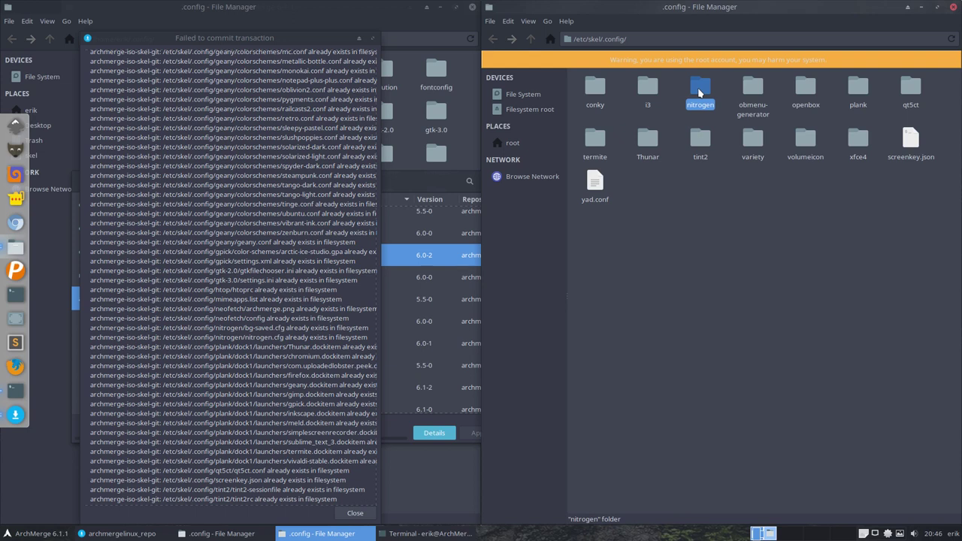
pyautogui.hotkey('shift', 'Delete')
pyautogui.click(779, 309)
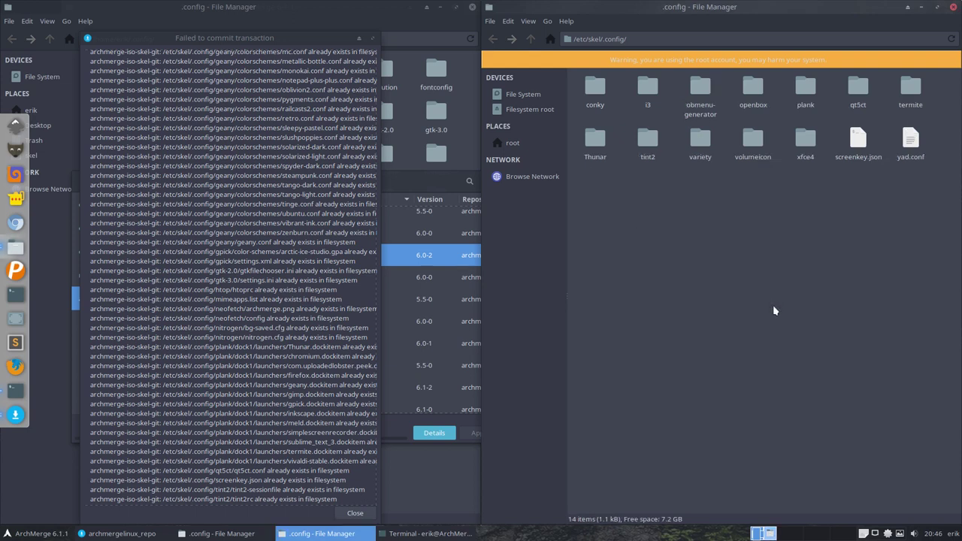
pyautogui.click(700, 90)
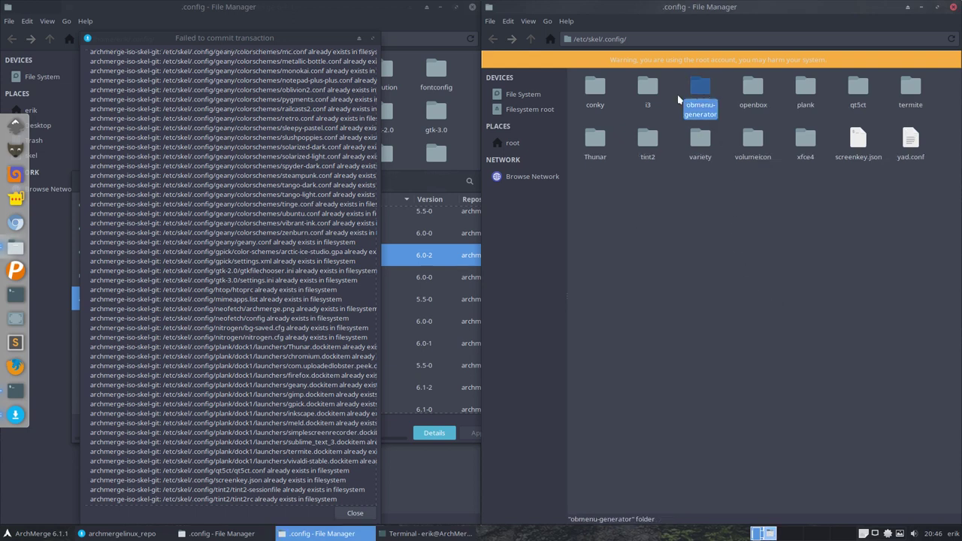
pyautogui.click(600, 90)
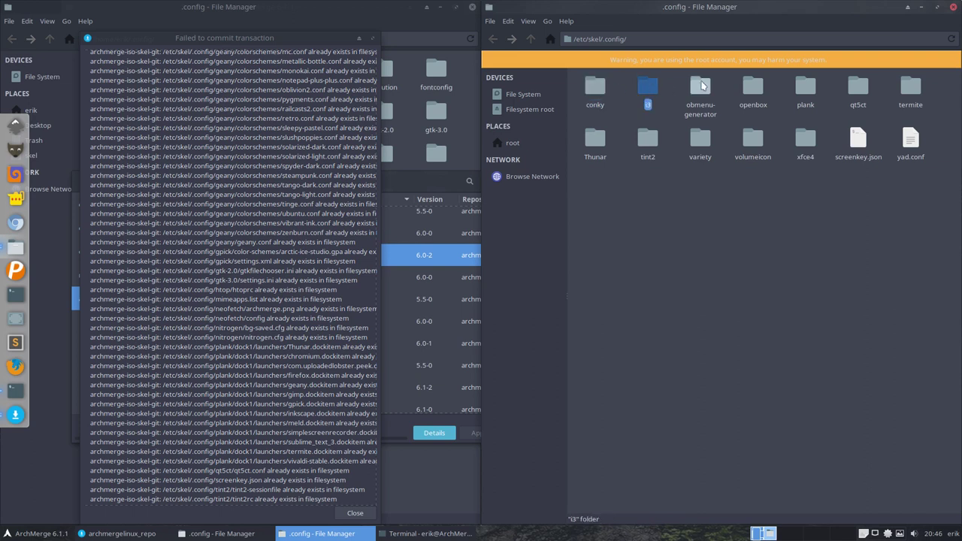
pyautogui.click(700, 90)
pyautogui.click(754, 89)
pyautogui.click(804, 90)
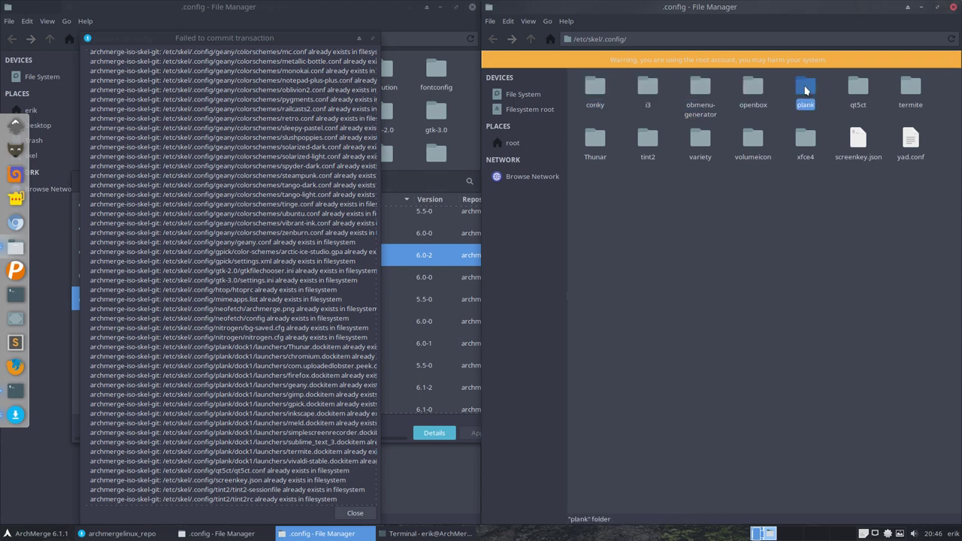
pyautogui.hotkey('shift', 'Delete')
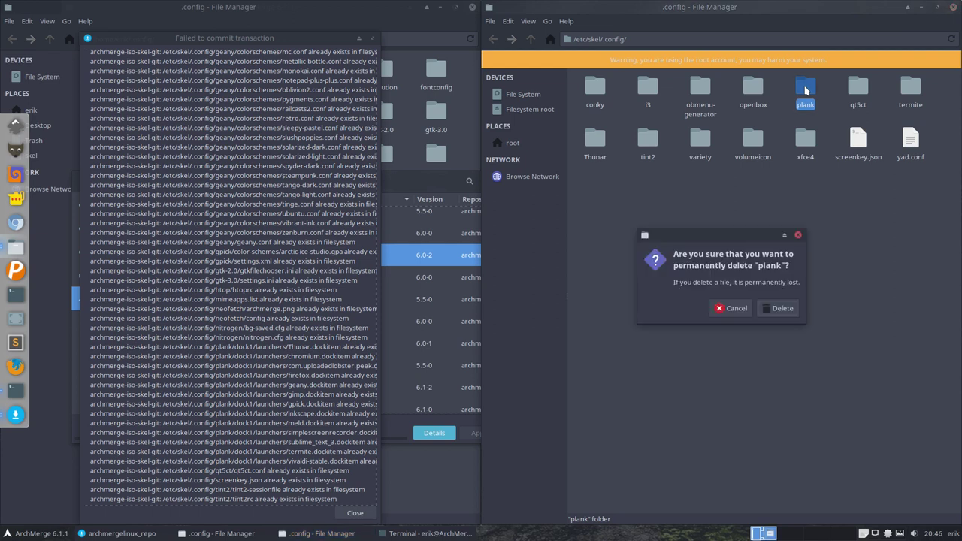
pyautogui.click(779, 308)
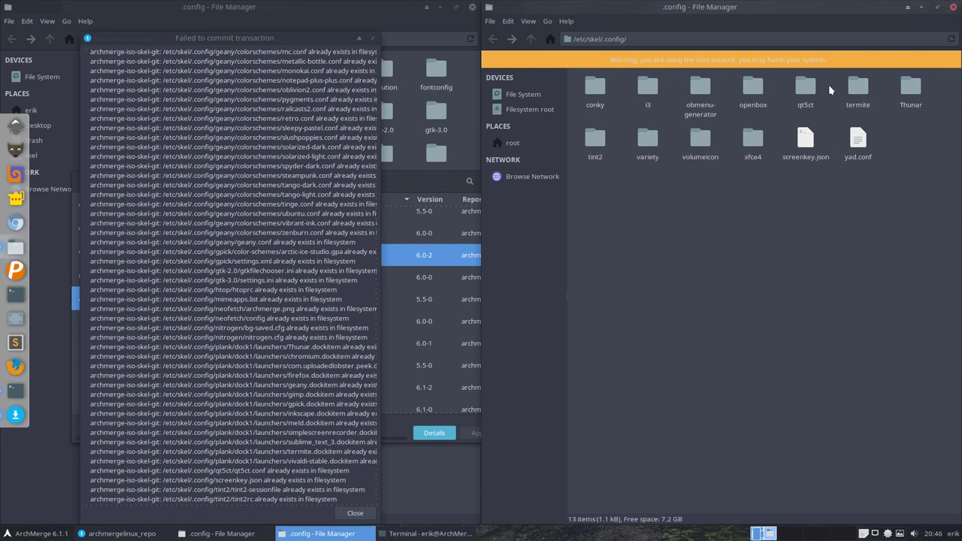
# Step: Permanently delete the qt5ct folder and screenkey.json
pyautogui.click(807, 88)
pyautogui.hotkey('shift', 'Delete')
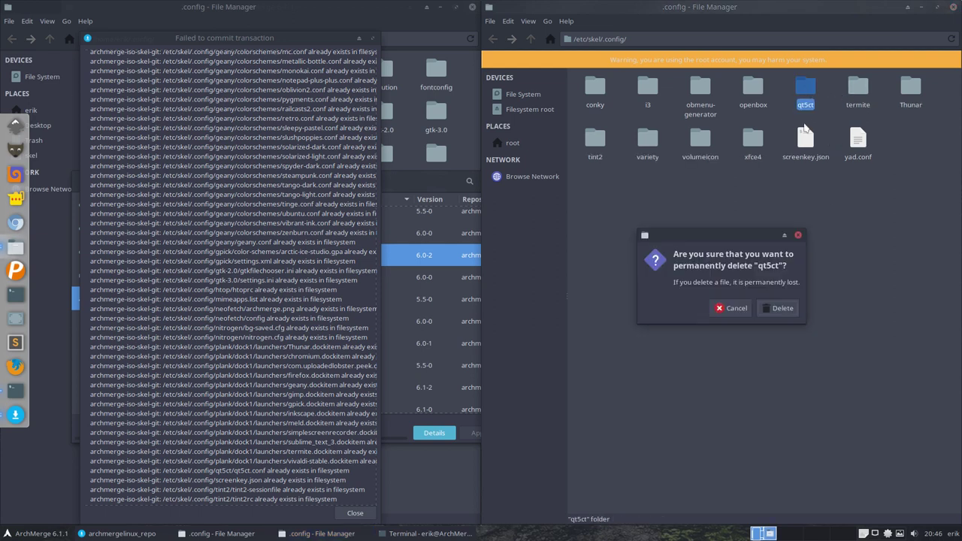
pyautogui.click(782, 308)
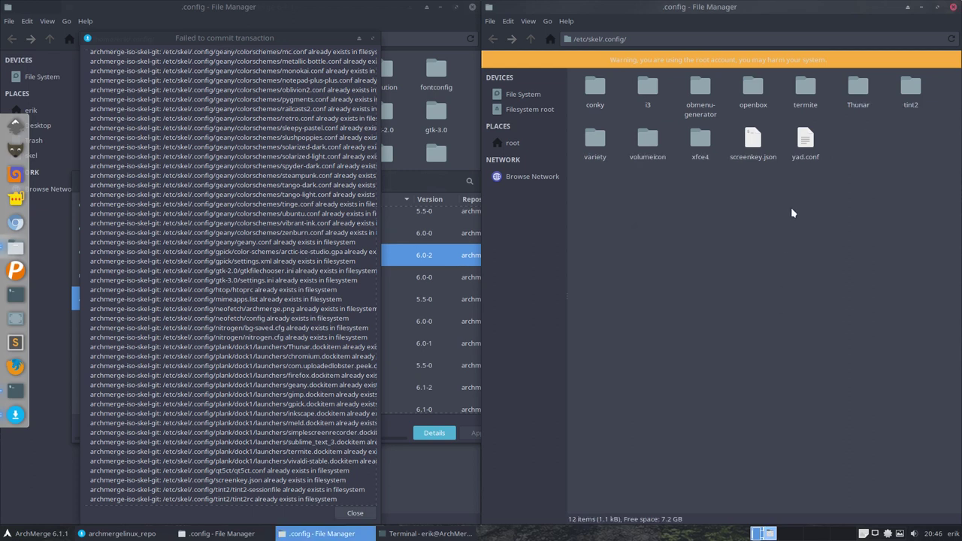
pyautogui.click(752, 140)
pyautogui.hotkey('shift', 'Delete')
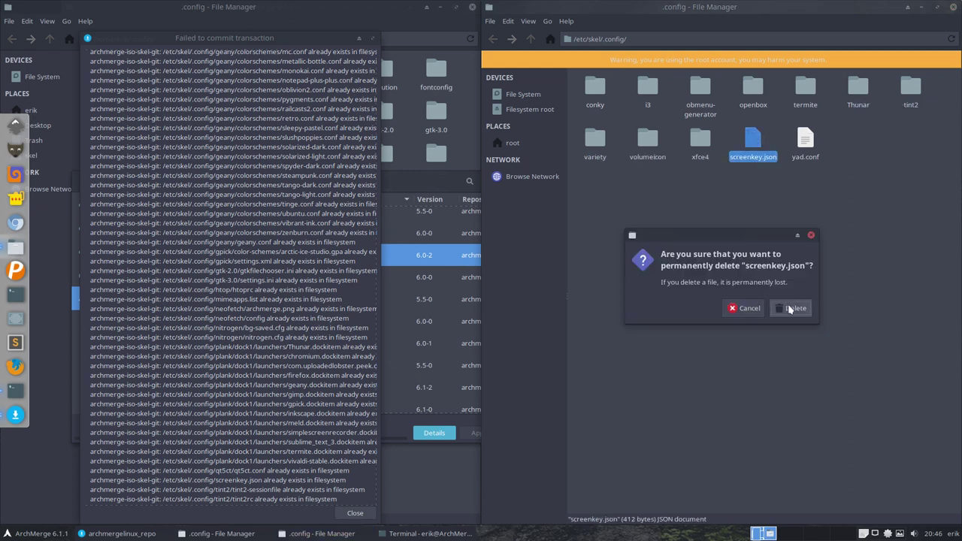
pyautogui.click(789, 307)
# Step: Check the failed-transaction file list, then permanently delete the tint2 and variety folders
pyautogui.click(256, 469)
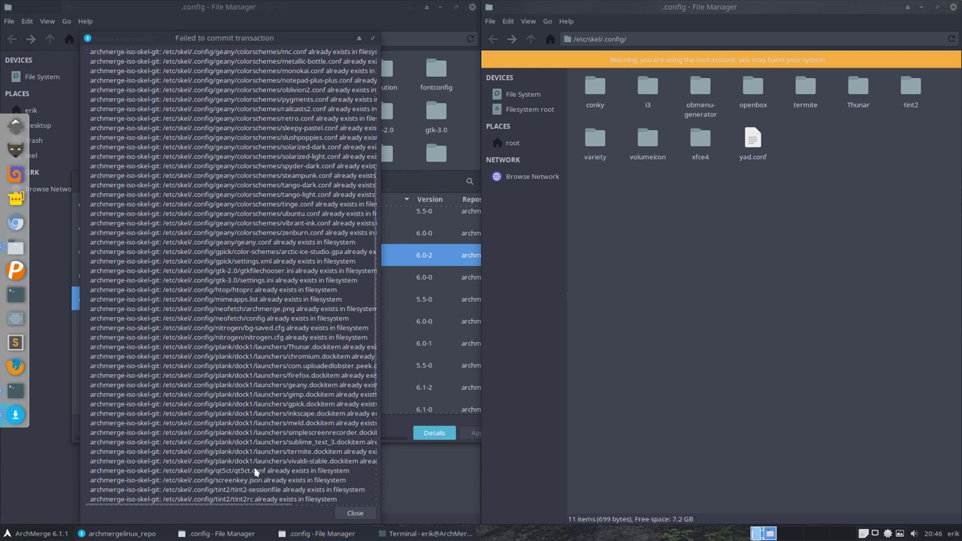
pyautogui.scroll(-7, 256, 458)
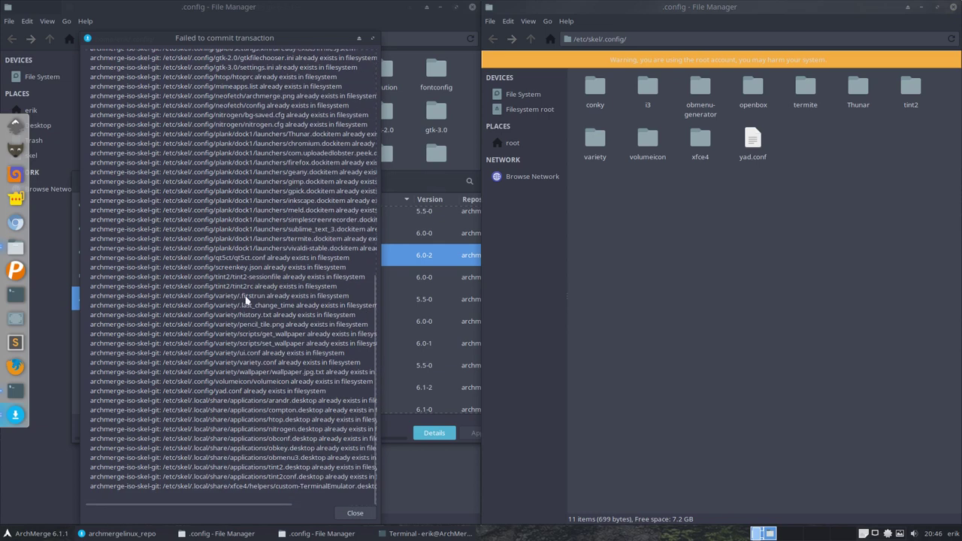
pyautogui.click(860, 176)
pyautogui.click(908, 92)
pyautogui.hotkey('shift', 'Delete')
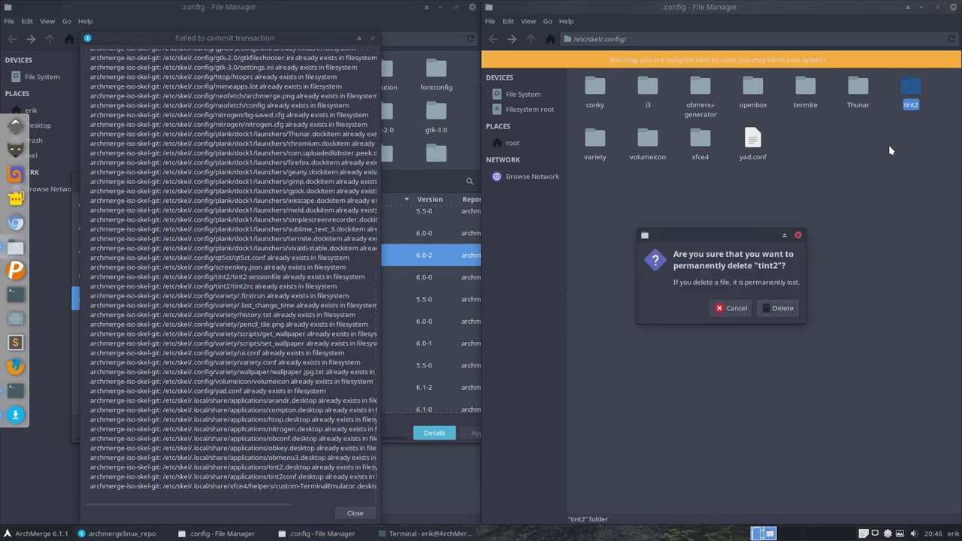
pyautogui.click(785, 306)
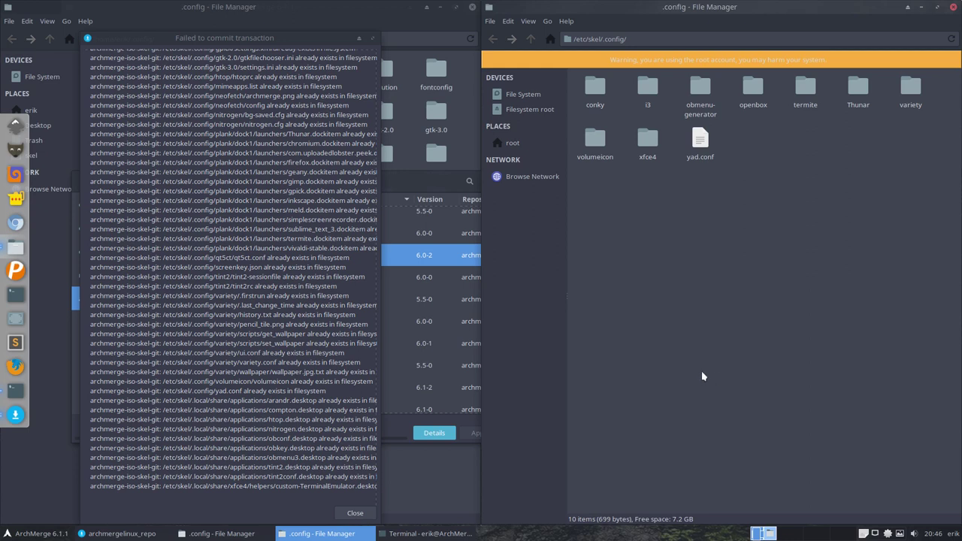
pyautogui.click(907, 91)
pyautogui.hotkey('shift', 'Delete')
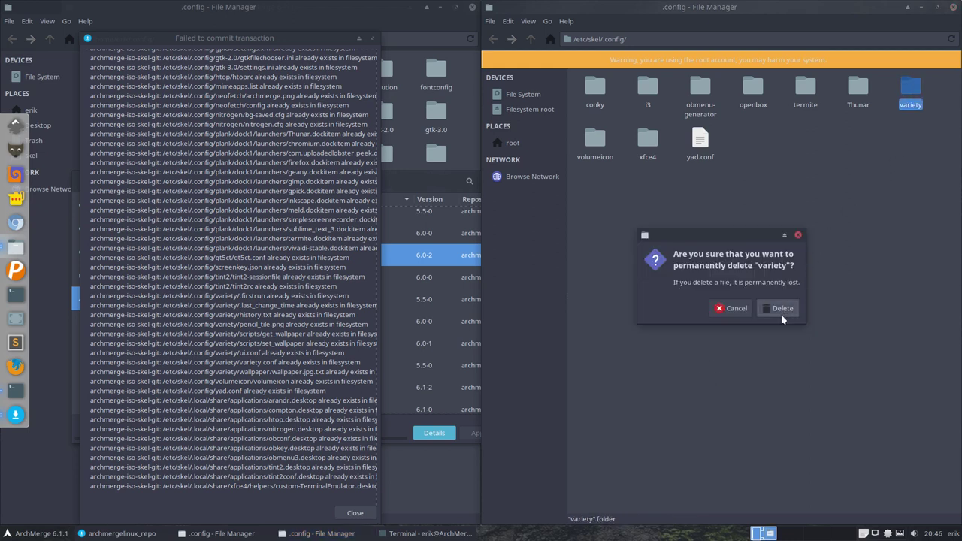
pyautogui.click(784, 310)
# Step: Permanently delete the volumeicon folder and yad.conf
pyautogui.click(913, 87)
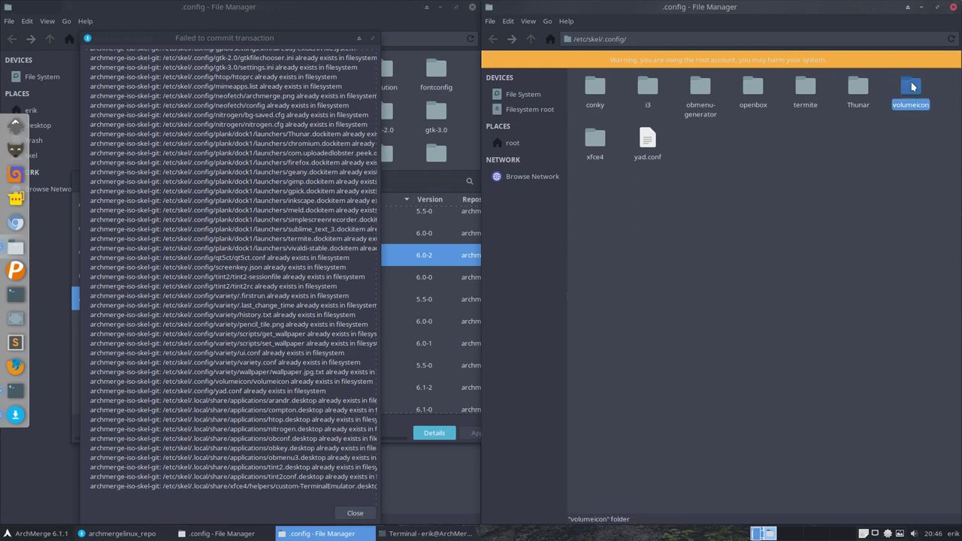
pyautogui.hotkey('shift', 'Delete')
pyautogui.click(789, 307)
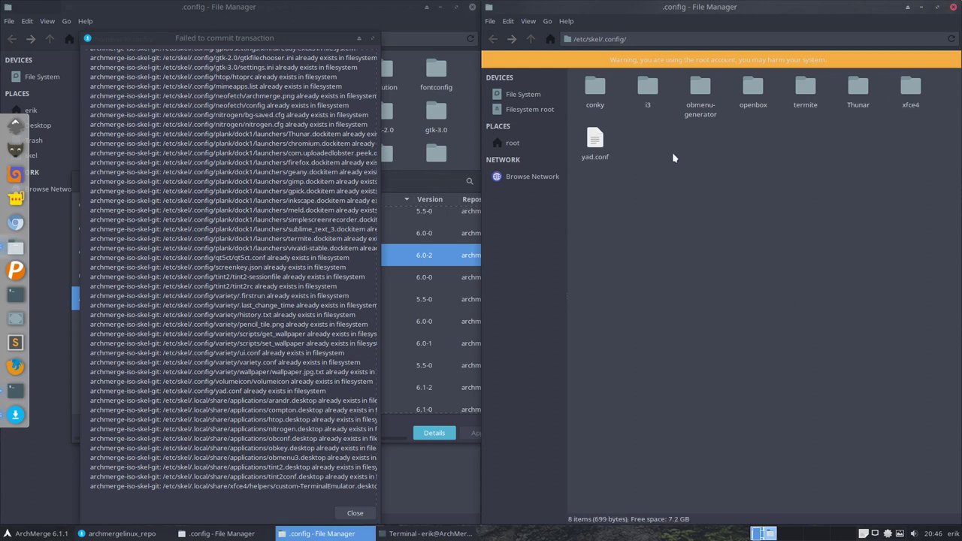
pyautogui.click(595, 142)
pyautogui.hotkey('shift', 'Delete')
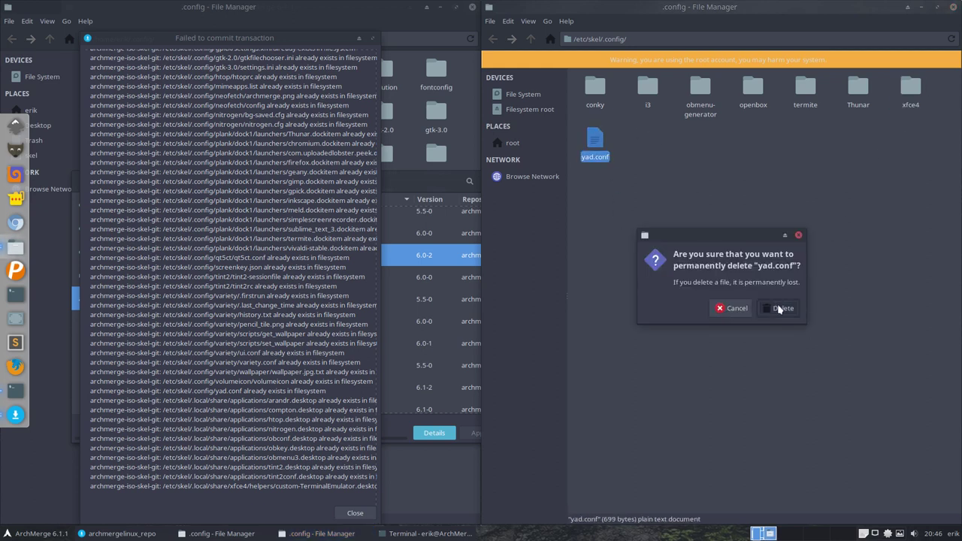
pyautogui.click(782, 308)
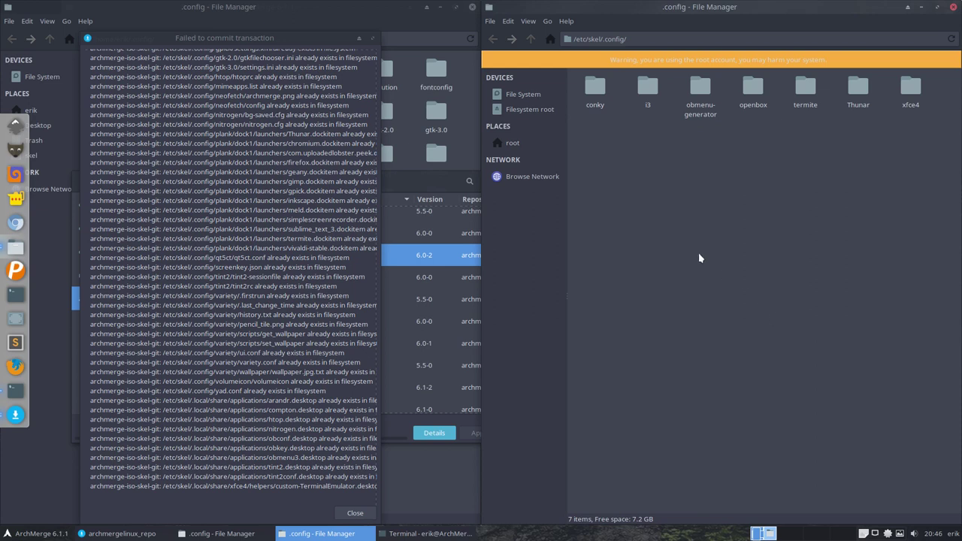
# Step: Review the remaining conky, i3, obmenu-generator, openbox, termite and Thunar folders, then go up to /etc/skel
pyautogui.moveTo(586, 151); pyautogui.dragTo(951, 77)
pyautogui.click(659, 152)
pyautogui.click(595, 86)
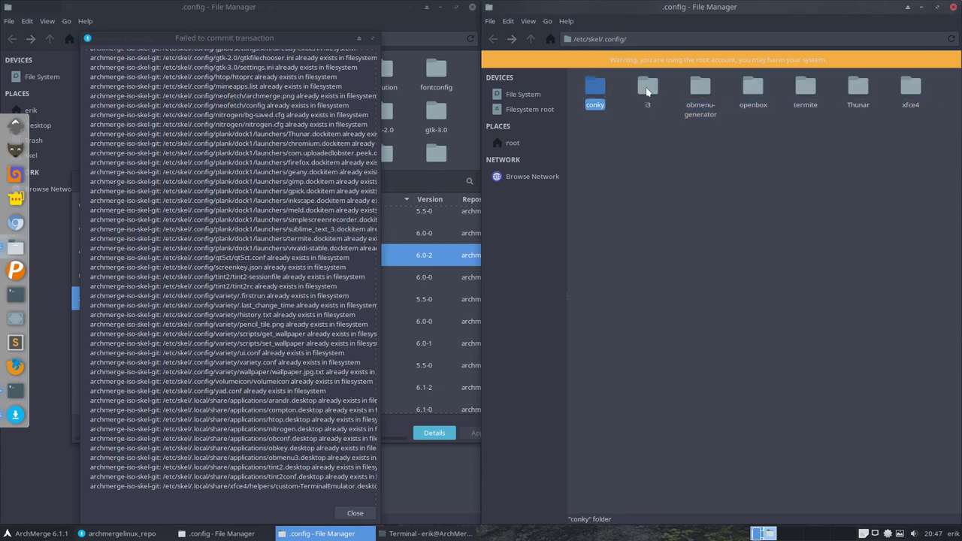
pyautogui.click(648, 87)
pyautogui.click(699, 87)
pyautogui.click(753, 86)
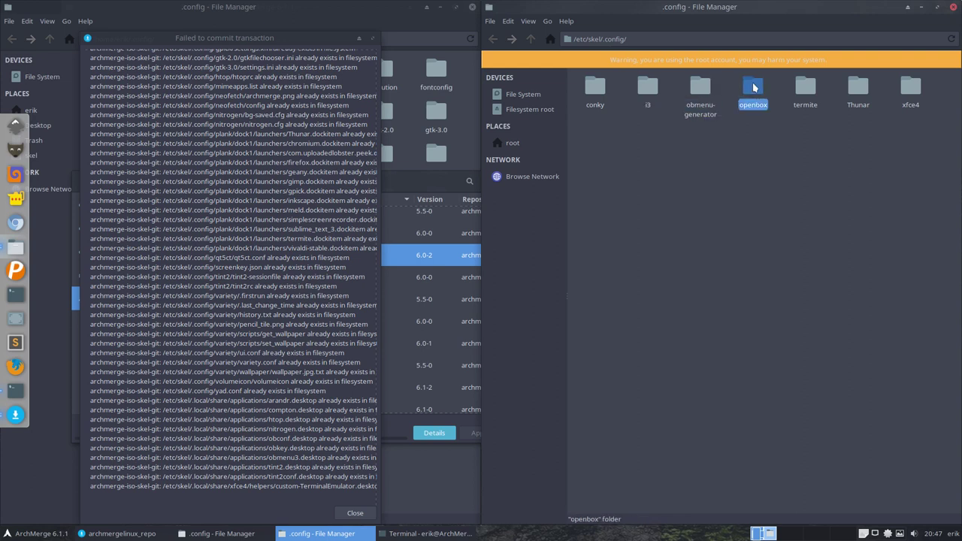
pyautogui.click(805, 87)
pyautogui.click(862, 86)
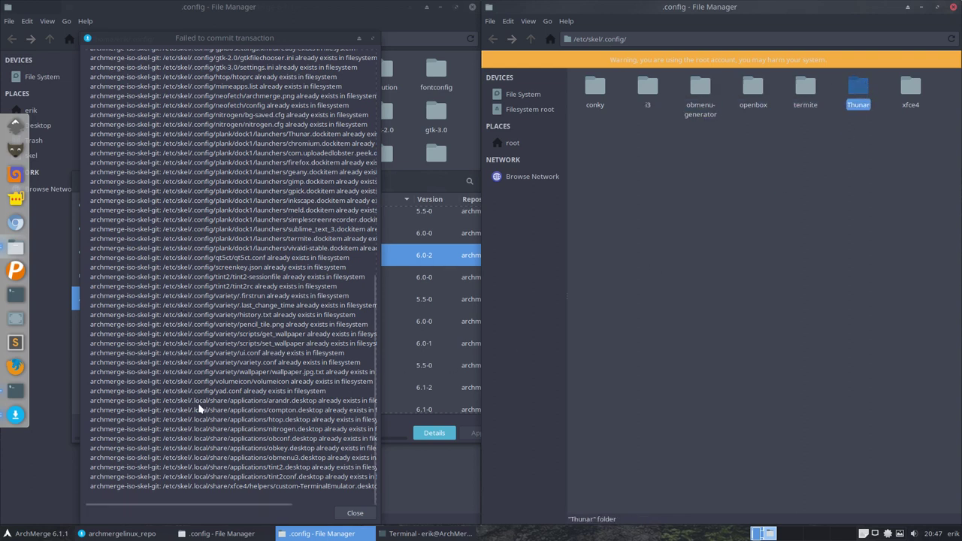
pyautogui.click(643, 200)
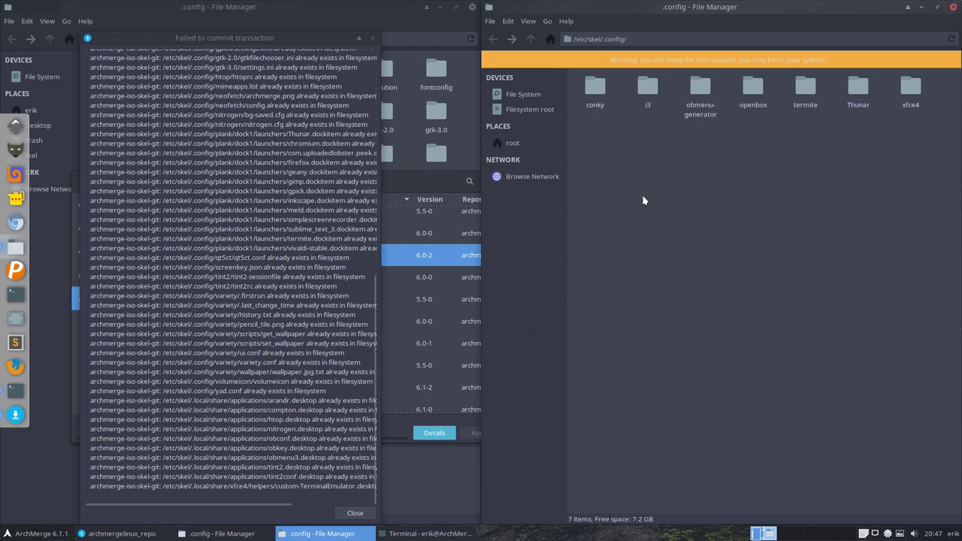
pyautogui.click(530, 38)
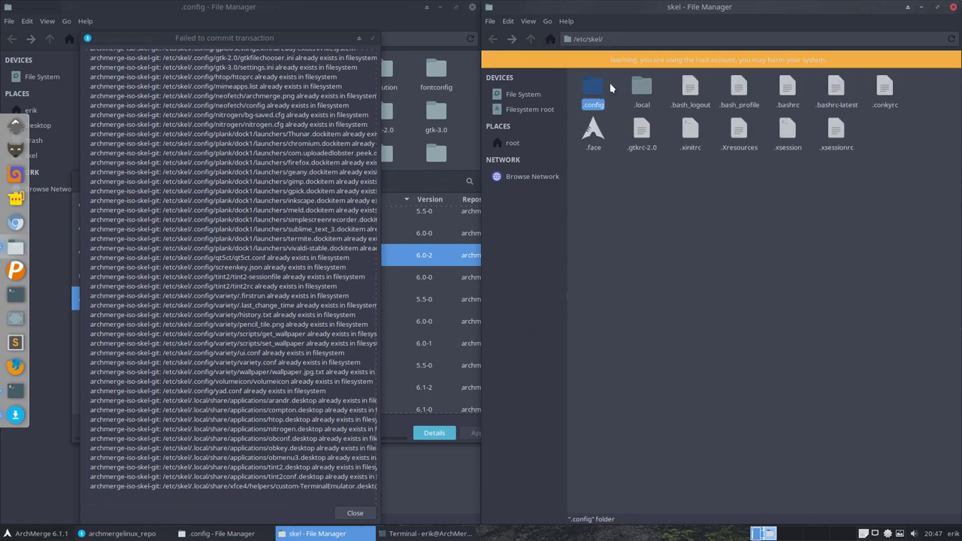
# Step: Permanently delete all nine .desktop files in /etc/skel/.local/share/applications
pyautogui.click(637, 88)
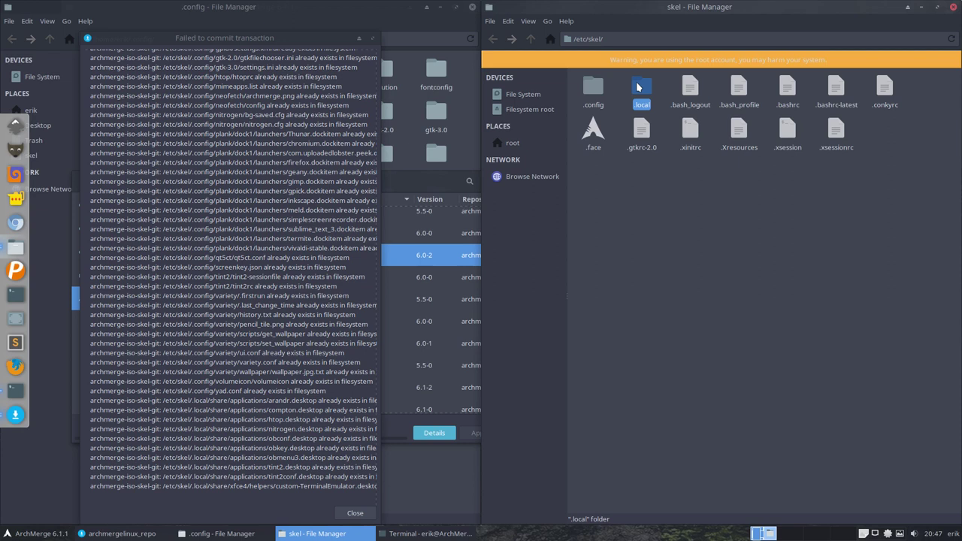
pyautogui.doubleClick(640, 88)
pyautogui.doubleClick(592, 86)
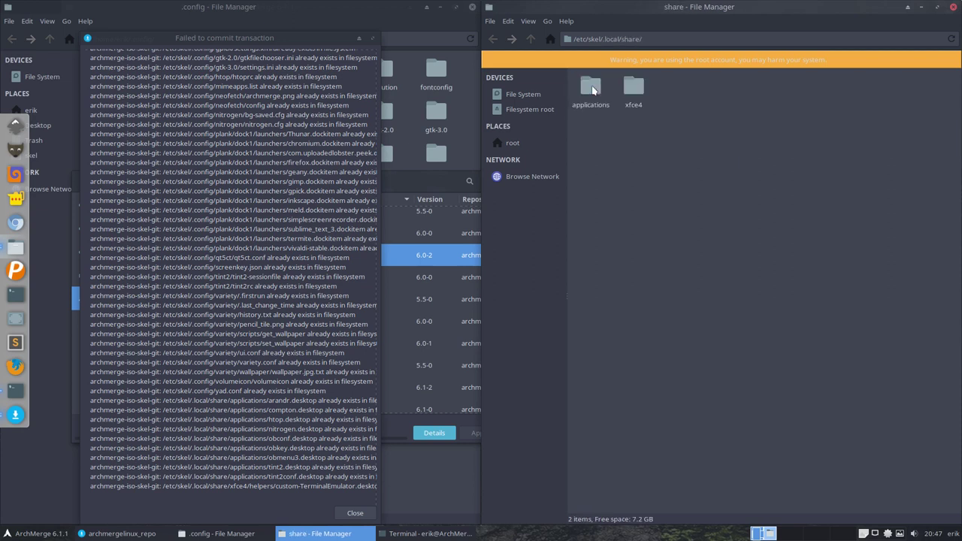
pyautogui.click(592, 90)
pyautogui.doubleClick(592, 89)
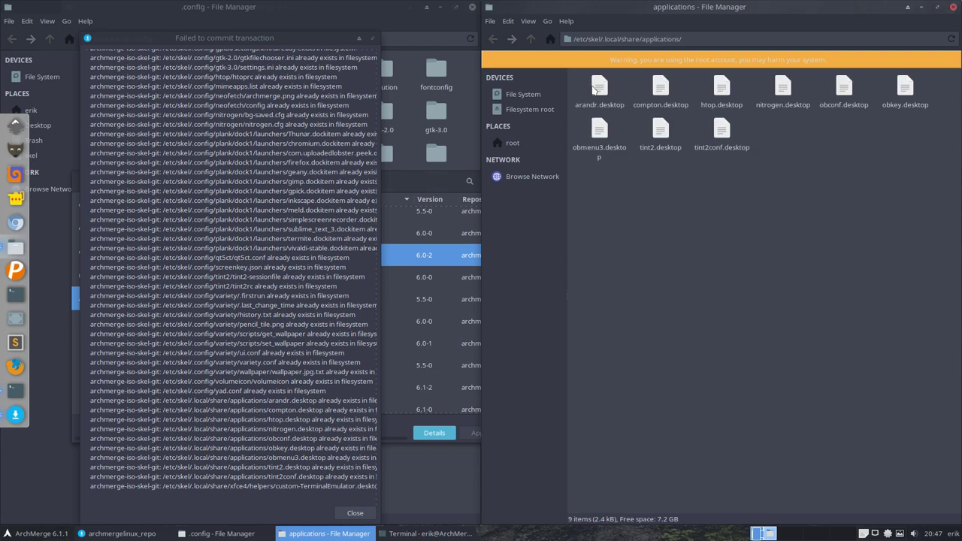
pyautogui.hotkey('ctrl', 'a')
pyautogui.hotkey('shift', 'Delete')
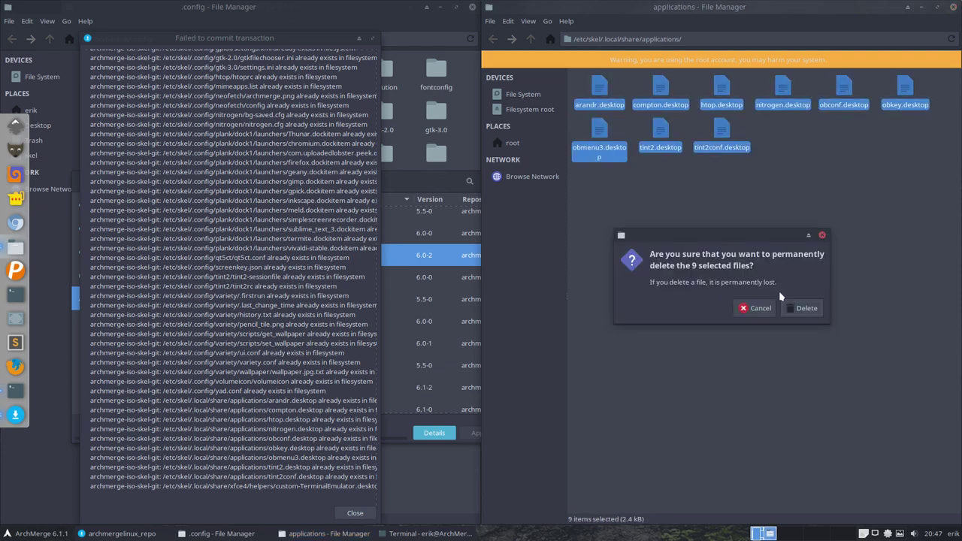
pyautogui.click(798, 307)
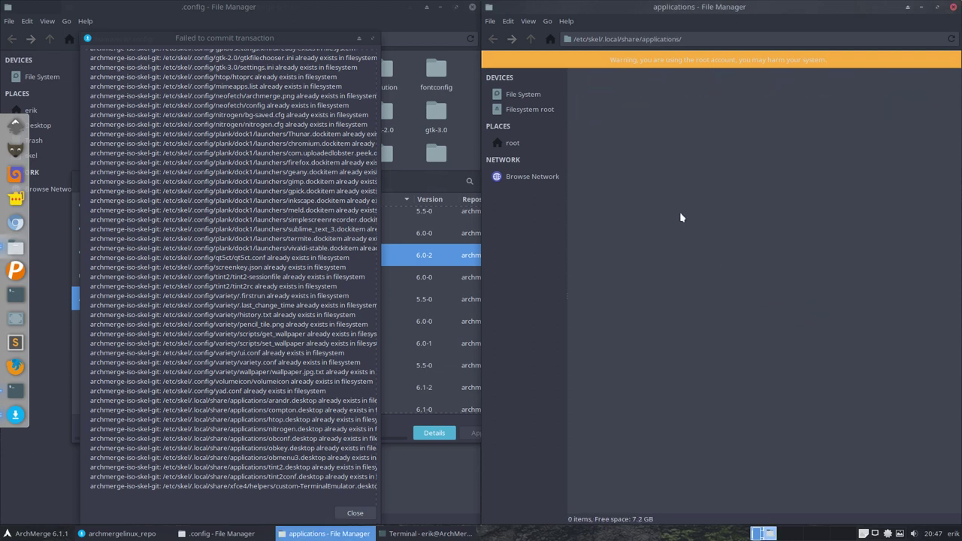
# Step: Permanently delete custom-TerminalEmulator.desktop from share/xfce4/helpers
pyautogui.click(531, 39)
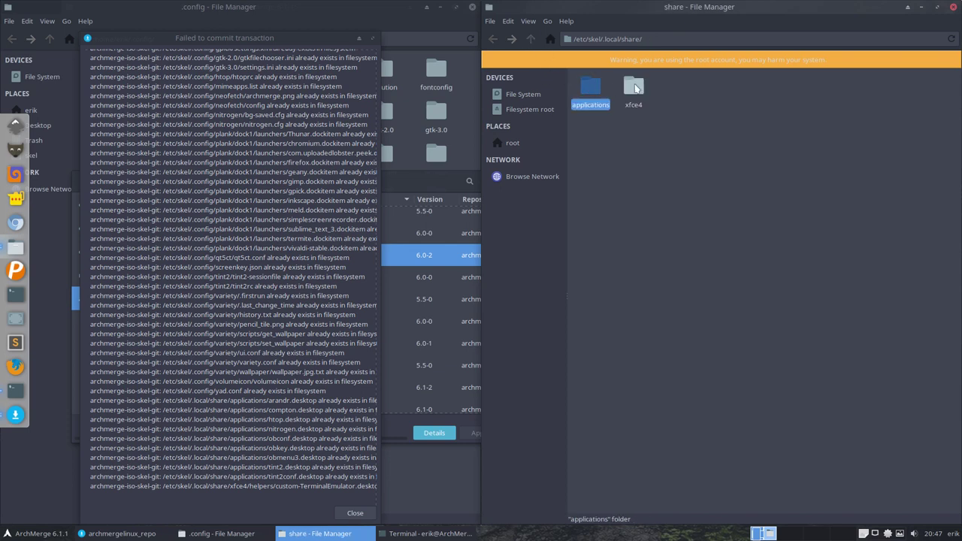
pyautogui.doubleClick(635, 88)
pyautogui.doubleClick(589, 86)
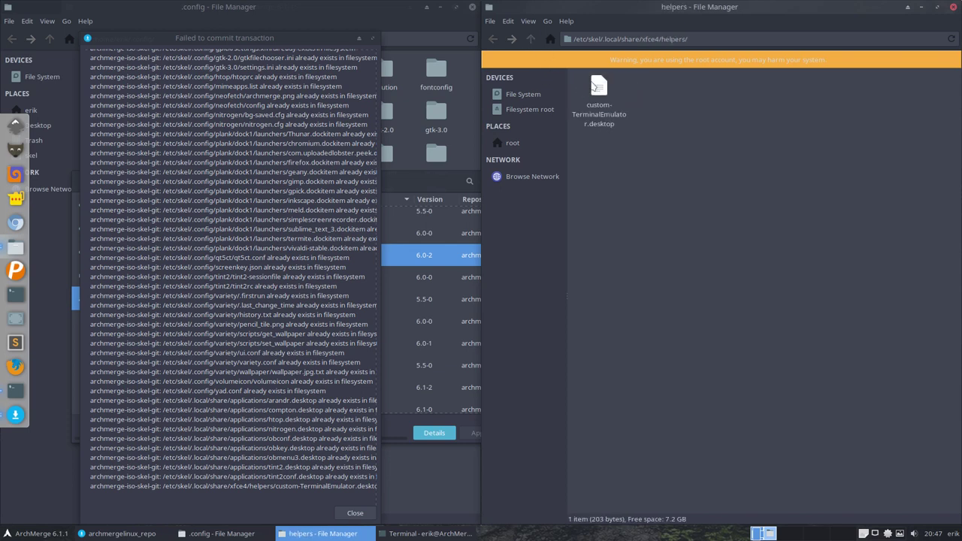
pyautogui.click(593, 87)
pyautogui.hotkey('shift', 'Delete')
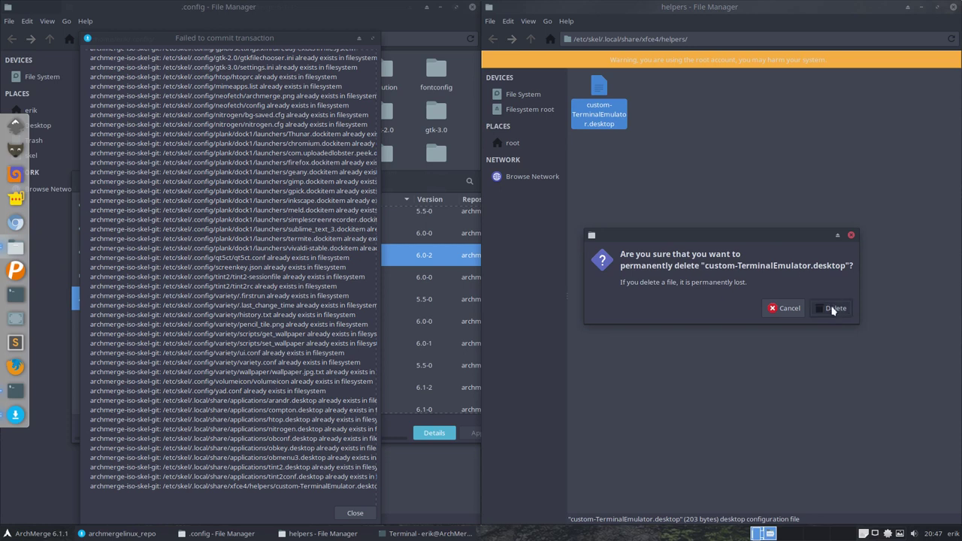
pyautogui.click(833, 309)
pyautogui.click(528, 40)
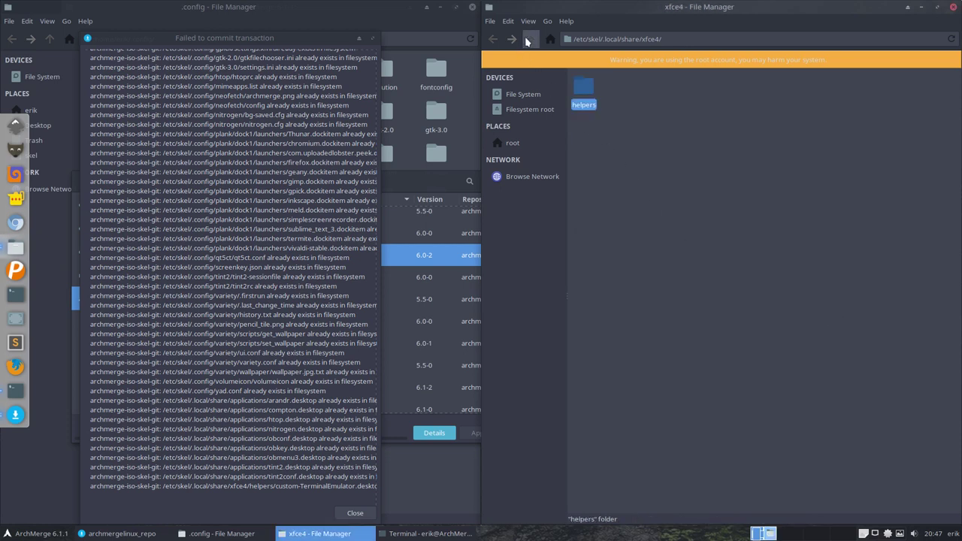
pyautogui.click(529, 39)
pyautogui.click(528, 40)
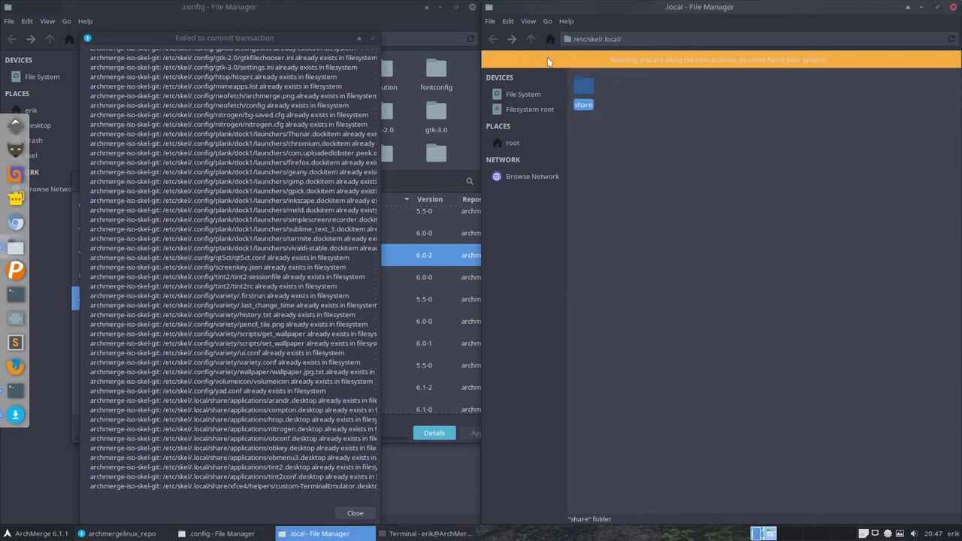
# Step: Dismiss the failed-transaction log and install archmerge-iso-skel-git 6.0-2 via Apply and Commit
pyautogui.click(355, 514)
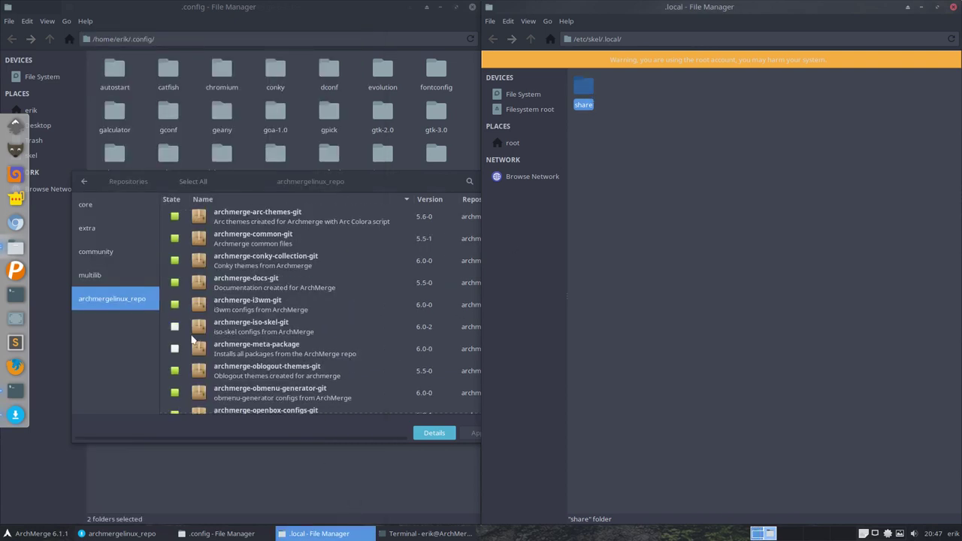
pyautogui.click(174, 328)
pyautogui.click(480, 432)
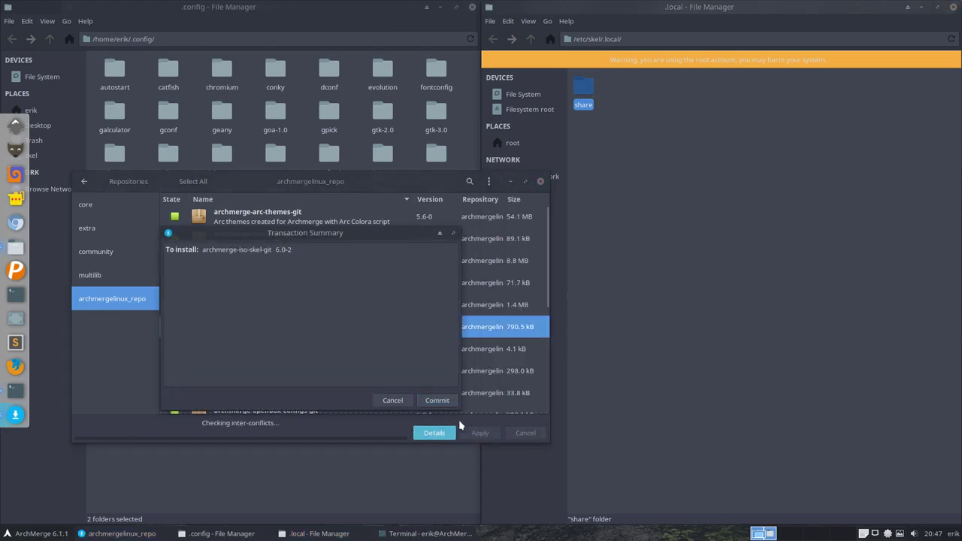
pyautogui.click(422, 399)
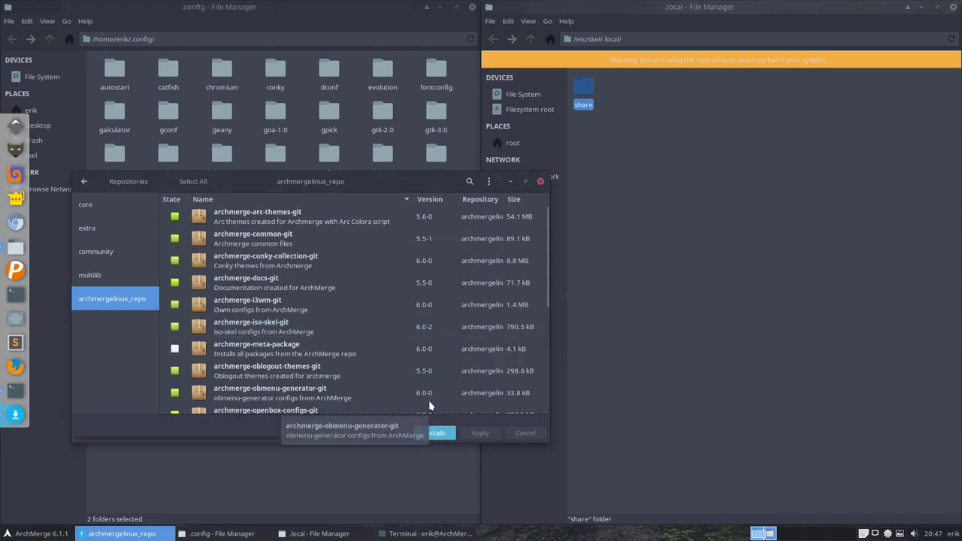
# Step: Show the transaction details and review the log lines about files installed in /etc/skel
pyautogui.click(435, 434)
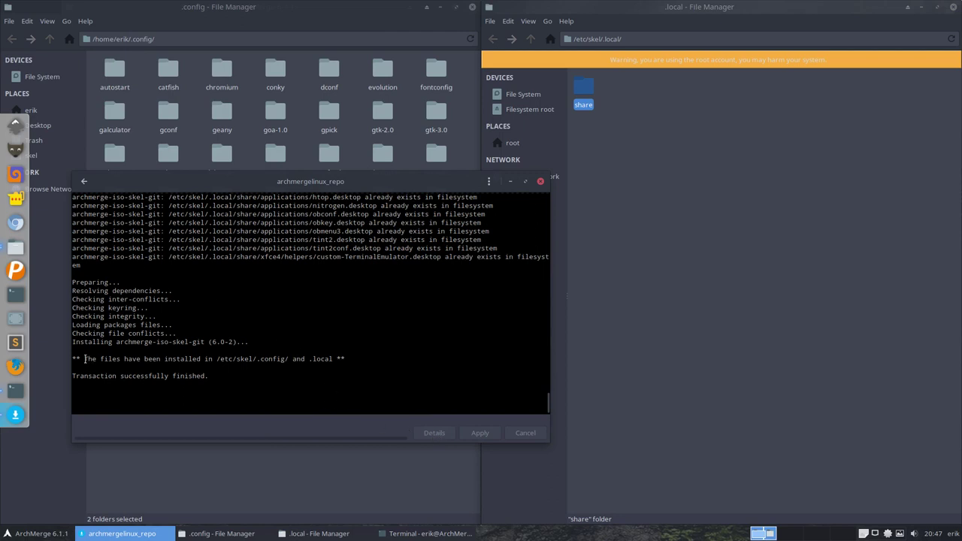
pyautogui.moveTo(85, 359); pyautogui.dragTo(342, 358)
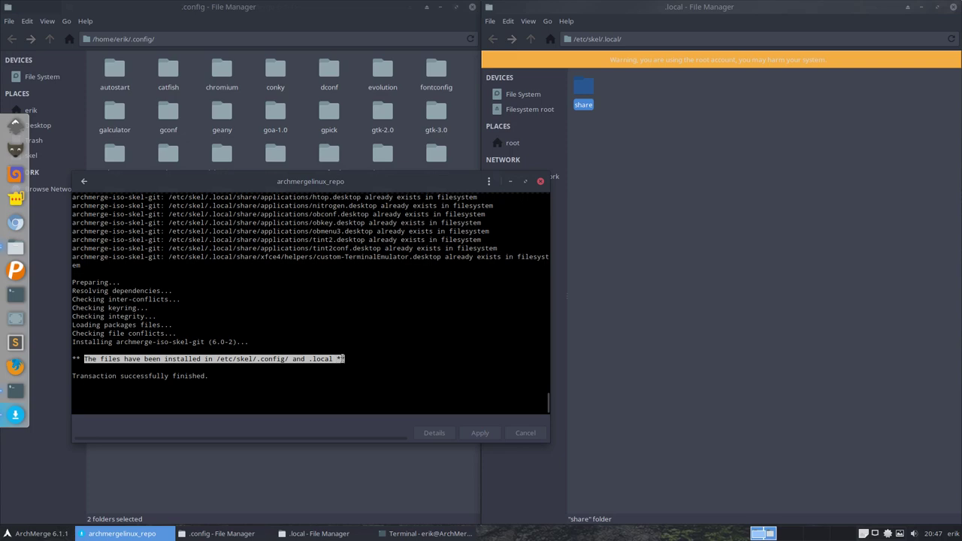
pyautogui.click(282, 360)
pyautogui.scroll(8, 317, 353)
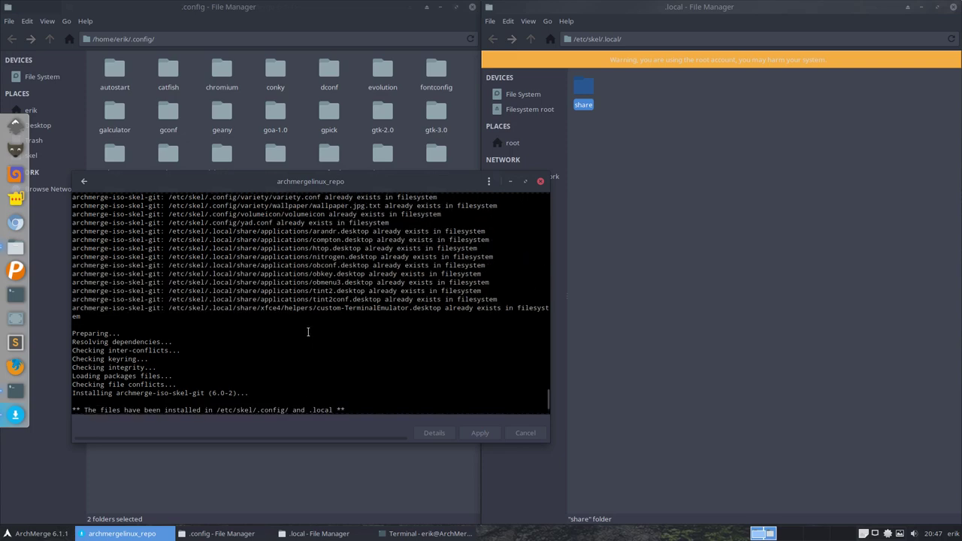
pyautogui.scroll(10, 307, 331)
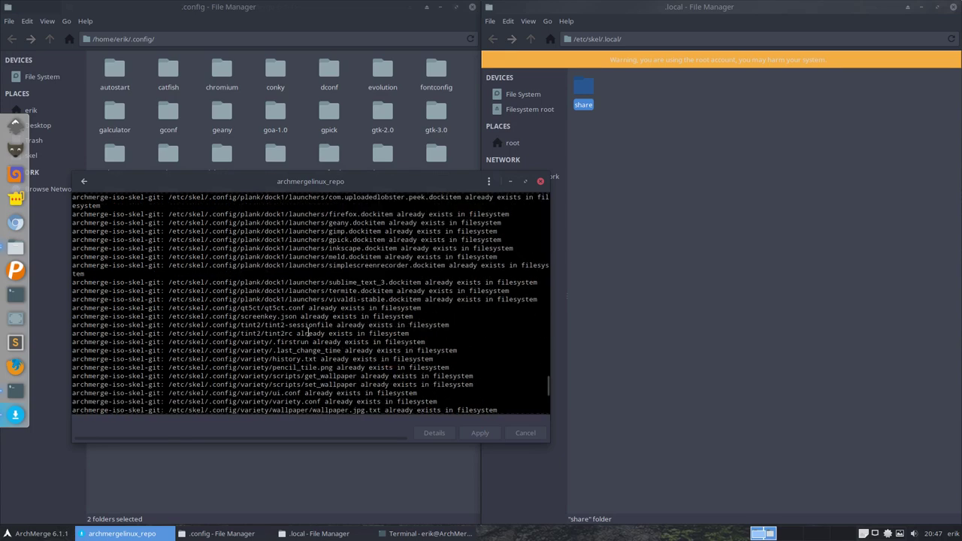
pyautogui.scroll(10, 307, 331)
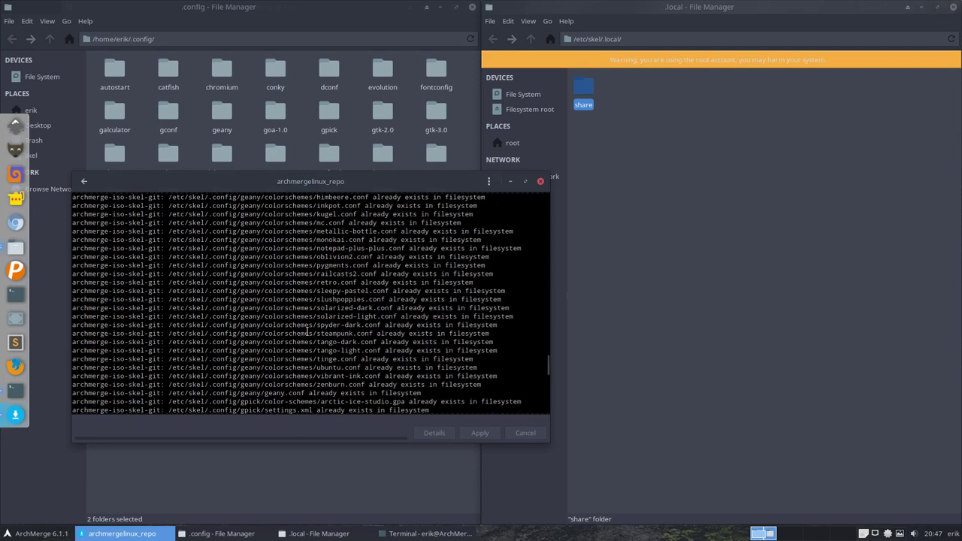
# Step: Check the .desktop files in /etc/skel/.local/share/applications and the xfce4 helpers folder
pyautogui.click(552, 75)
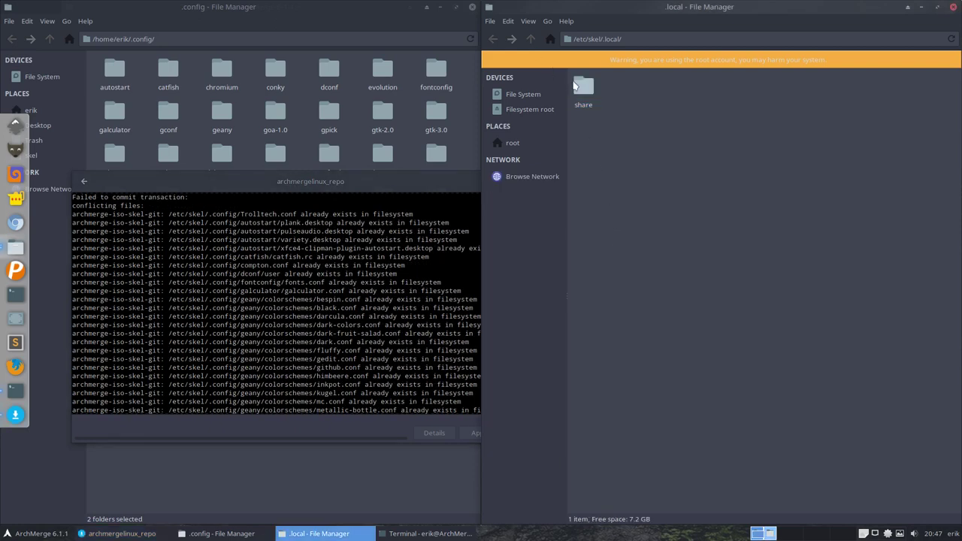
pyautogui.doubleClick(584, 87)
pyautogui.doubleClick(590, 89)
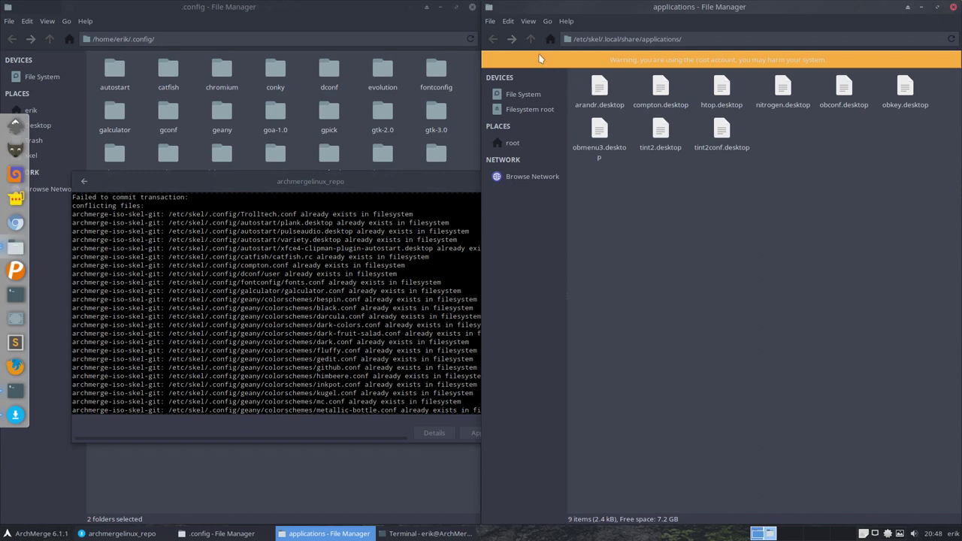
pyautogui.click(531, 39)
pyautogui.doubleClick(642, 89)
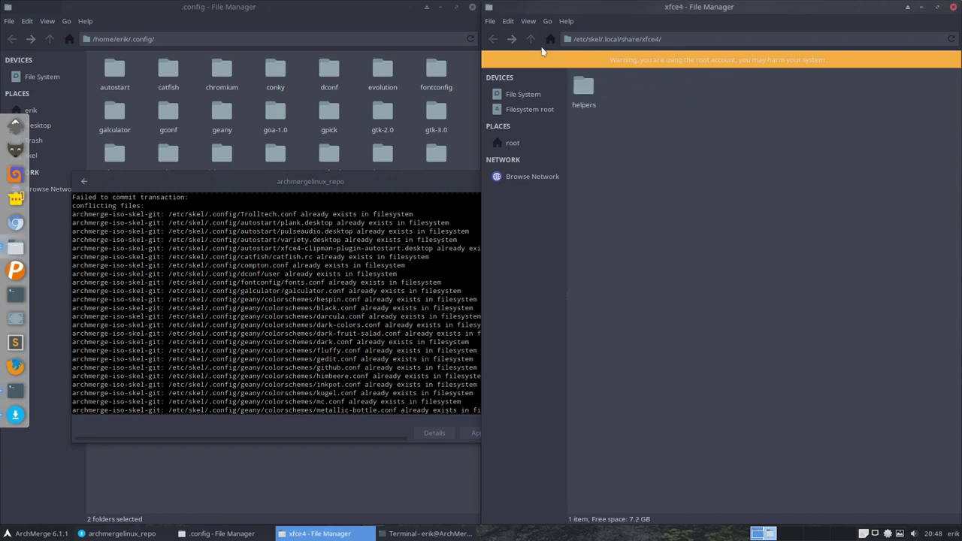
pyautogui.doubleClick(568, 77)
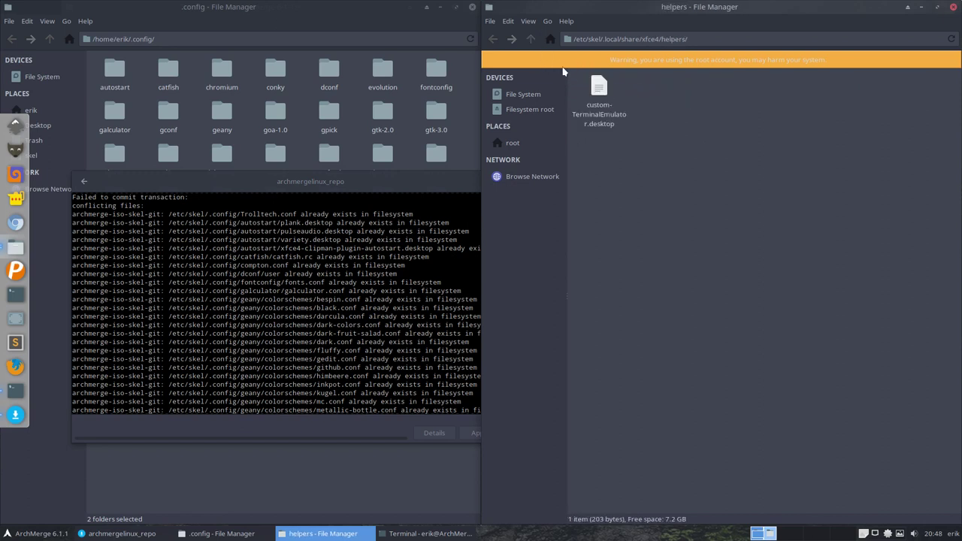
pyautogui.click(529, 38)
pyautogui.click(529, 39)
# Step: Check ArchMerge-Original.tar.bz2 in xfpanel-switch, then return to the share folder
pyautogui.doubleClick(705, 90)
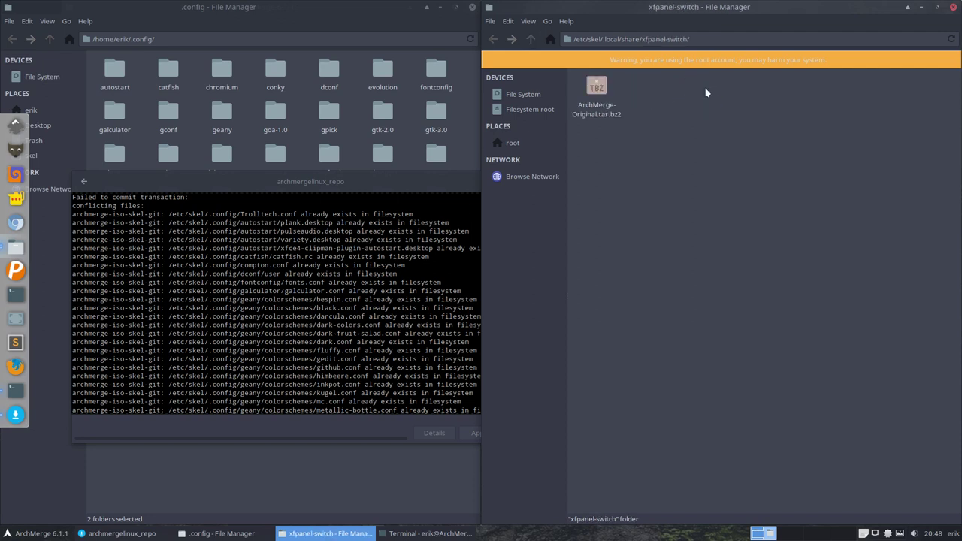
pyautogui.click(599, 88)
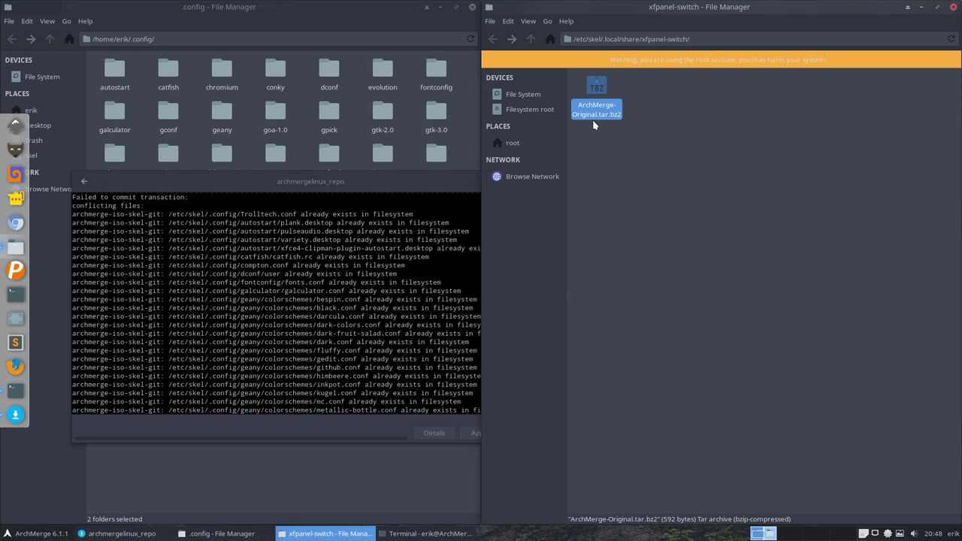
pyautogui.click(457, 181)
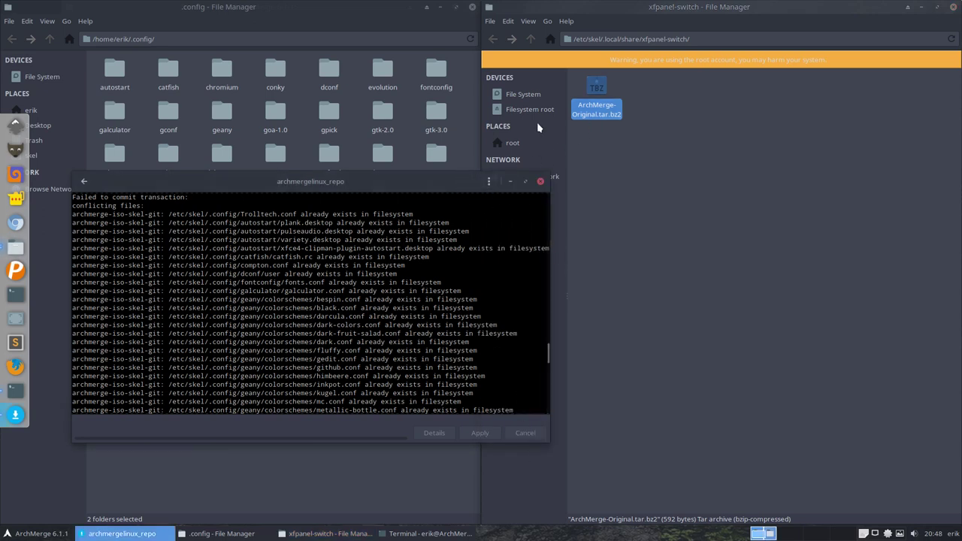
pyautogui.click(530, 39)
# Step: Permanently delete calamares.desktop from /etc/skel/.config/autostart
pyautogui.click(530, 39)
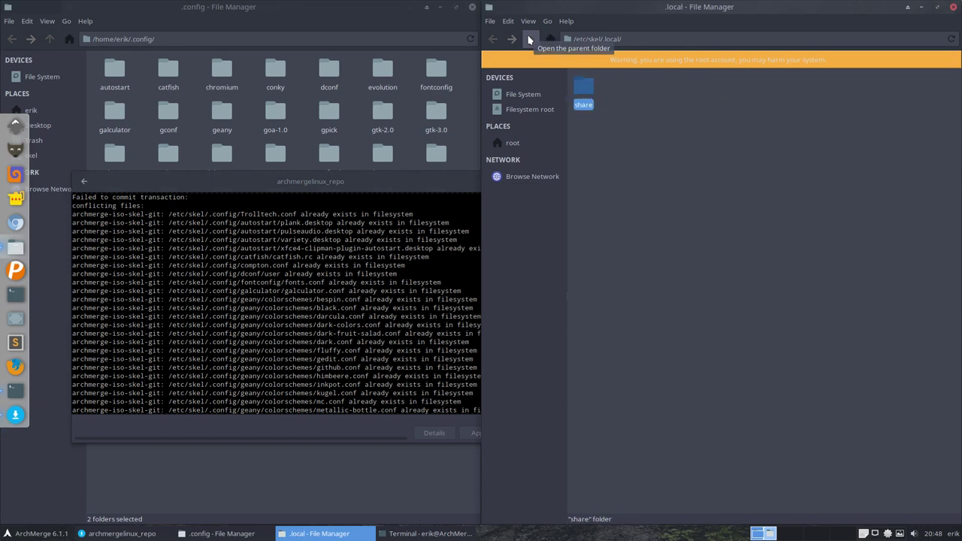
pyautogui.click(533, 41)
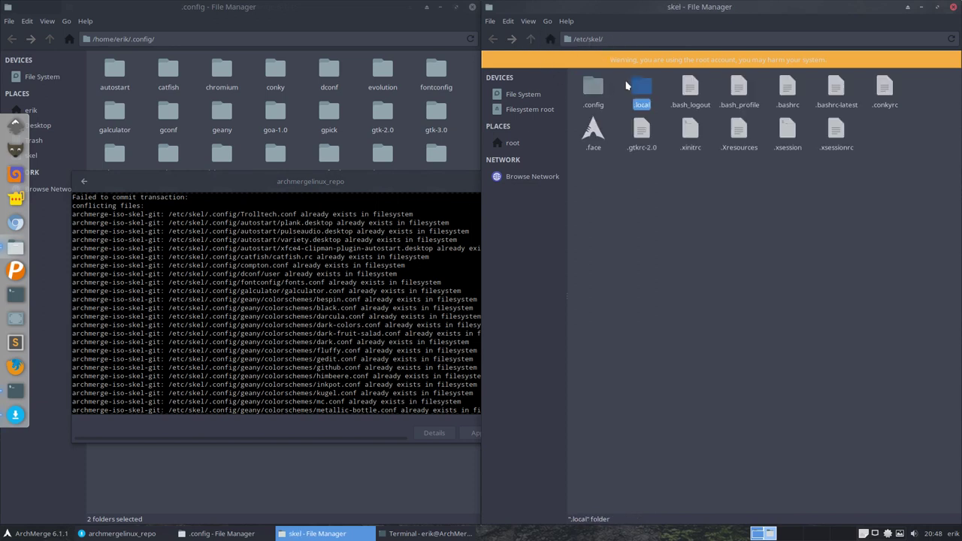
pyautogui.doubleClick(594, 86)
pyautogui.doubleClick(592, 89)
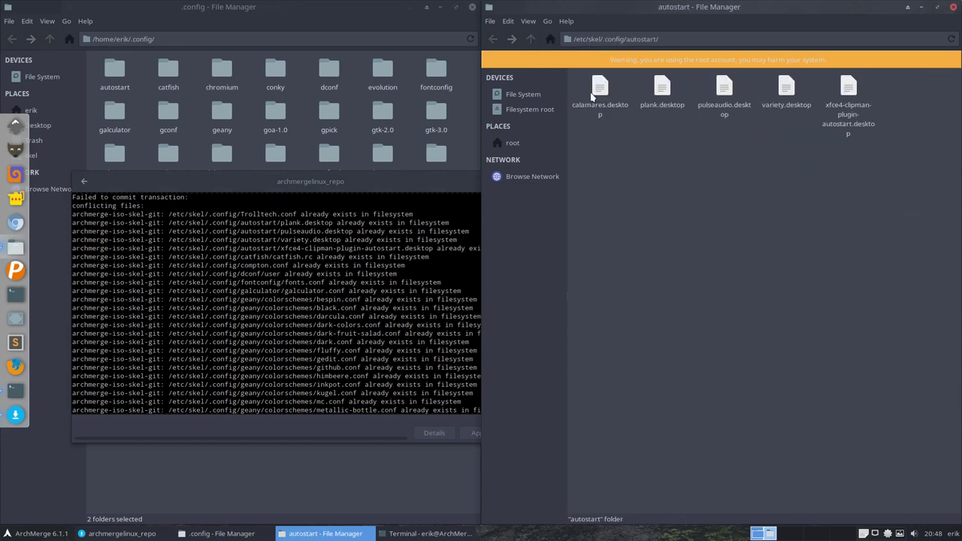
pyautogui.click(599, 87)
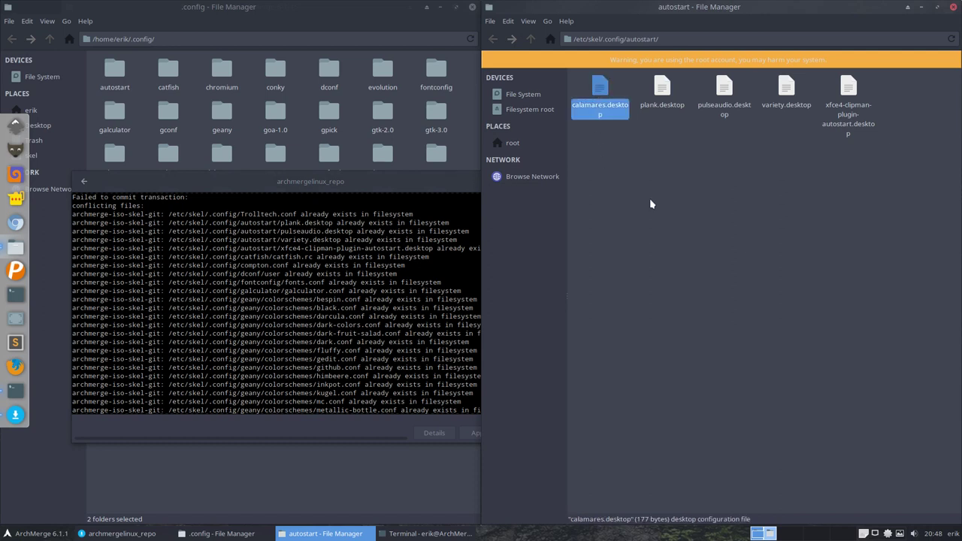
pyautogui.click(613, 134)
pyautogui.click(599, 92)
pyautogui.press('Delete')
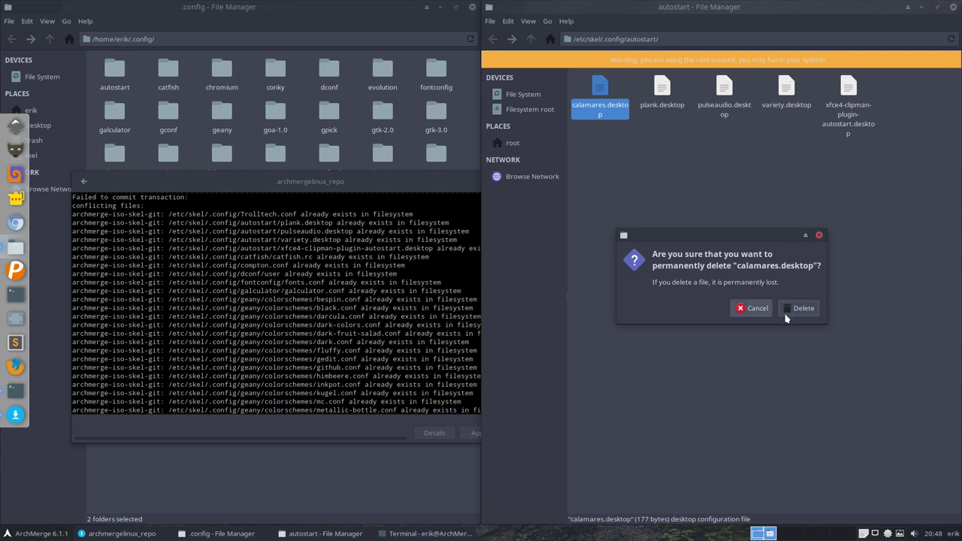
pyautogui.click(798, 311)
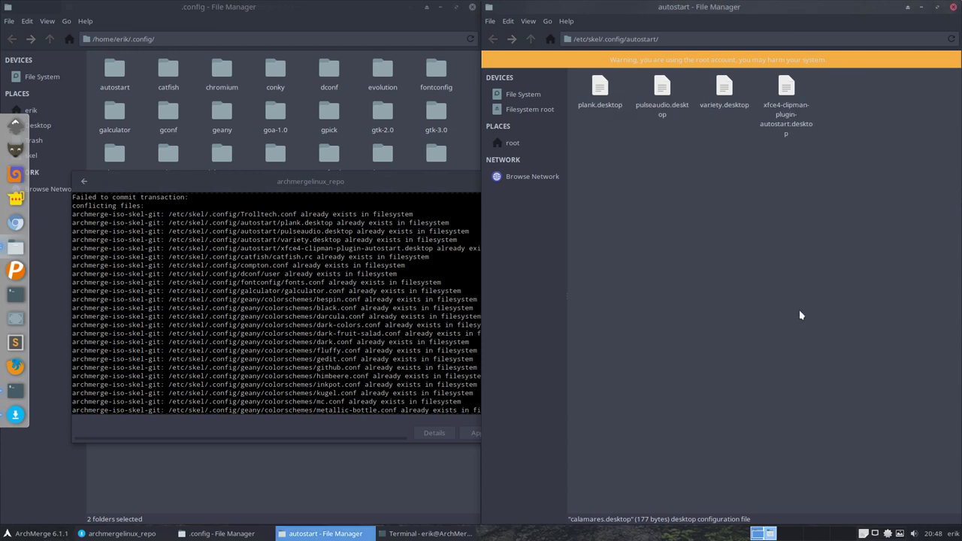
# Step: Back in /etc/skel/.config, inspect the neofetch folder and select all 29 items
pyautogui.click(531, 39)
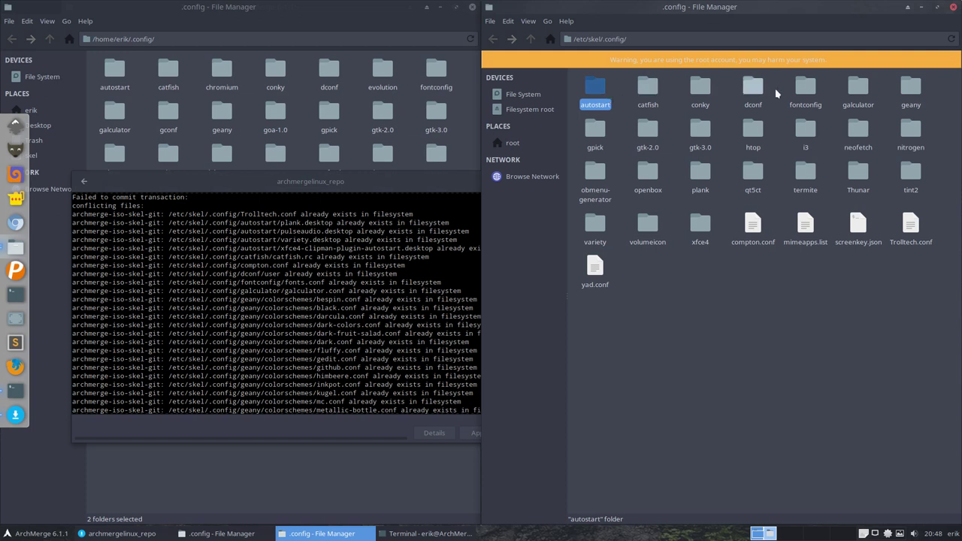
pyautogui.doubleClick(858, 129)
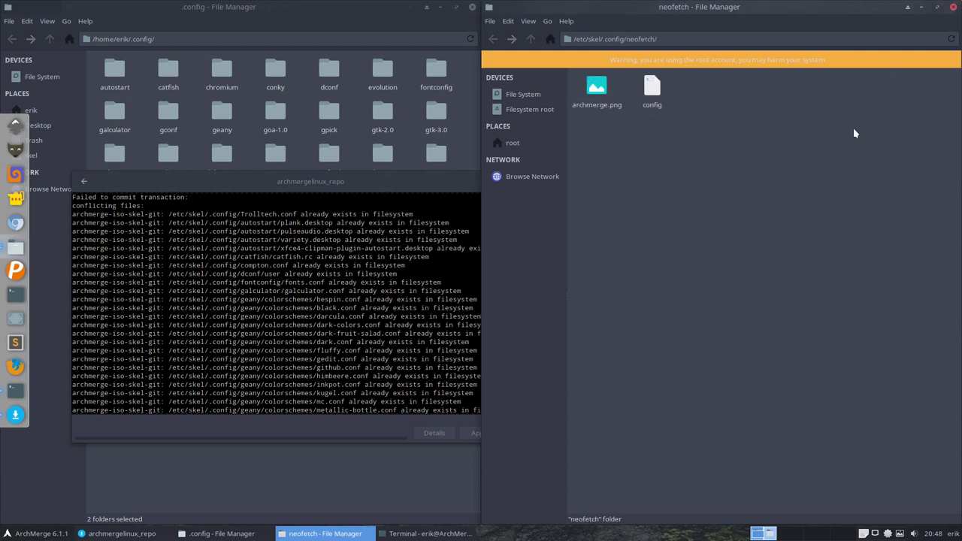
pyautogui.click(530, 38)
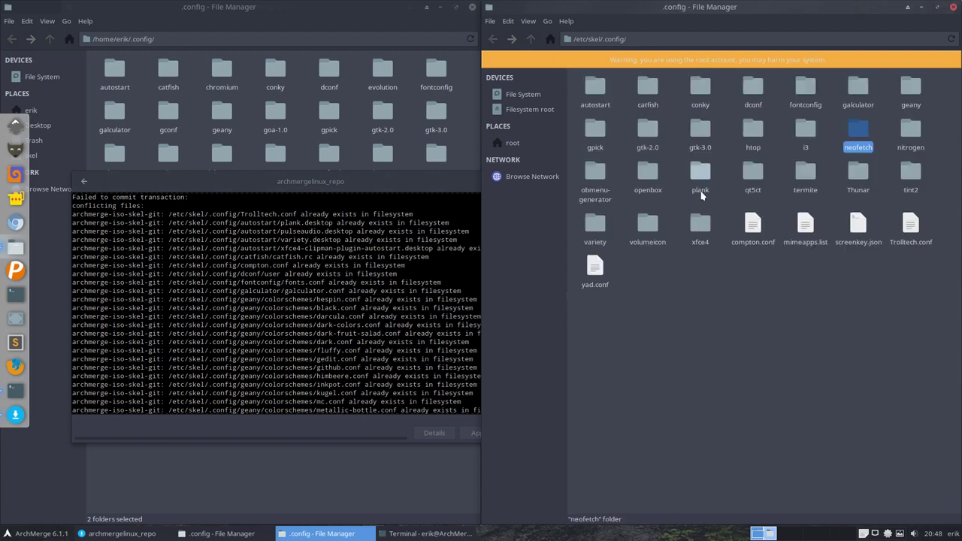
pyautogui.moveTo(587, 315); pyautogui.dragTo(947, 75)
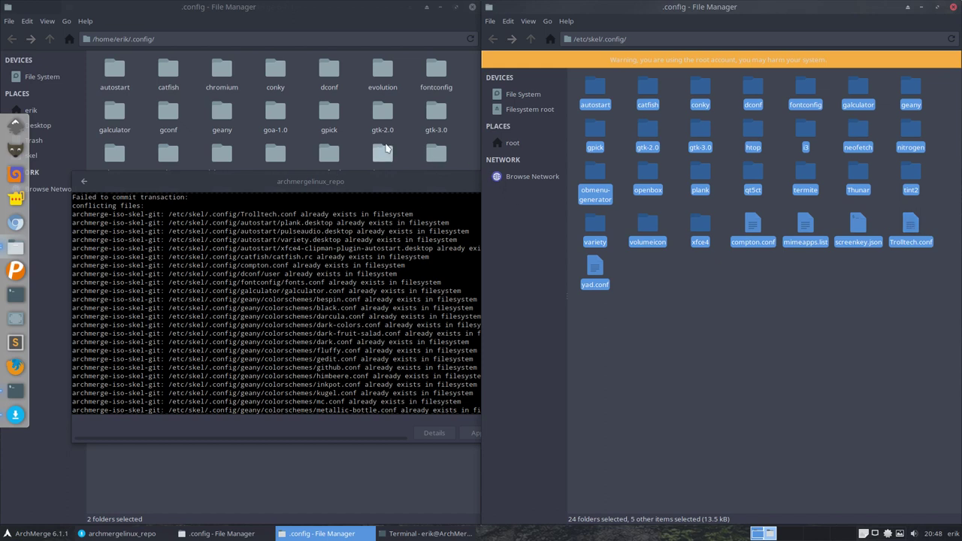
# Step: Delete all 42 items in ~/.config and paste in the 29 items from /etc/skel/.config
pyautogui.click(355, 141)
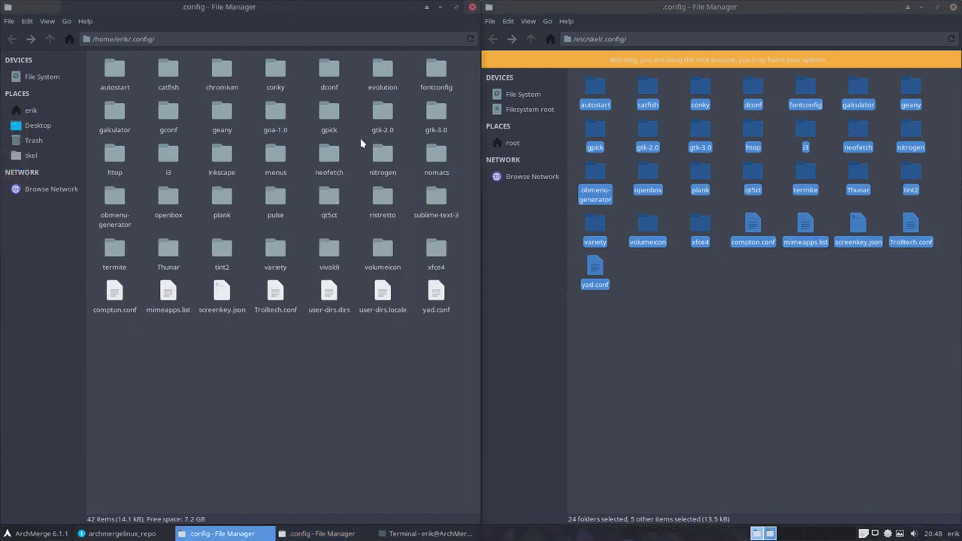
pyautogui.hotkey('ctrl', 'a')
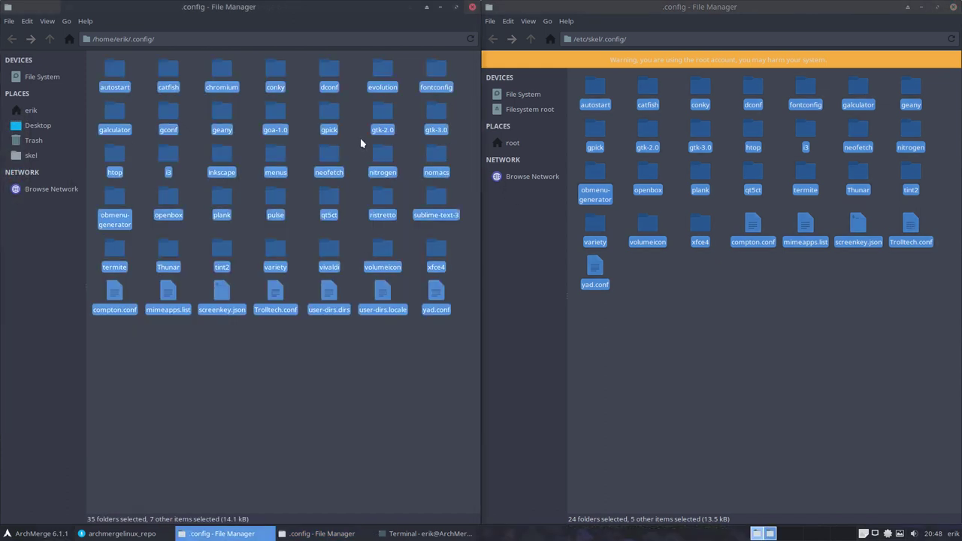
pyautogui.press('Delete')
pyautogui.hotkey('ctrl', 'v')
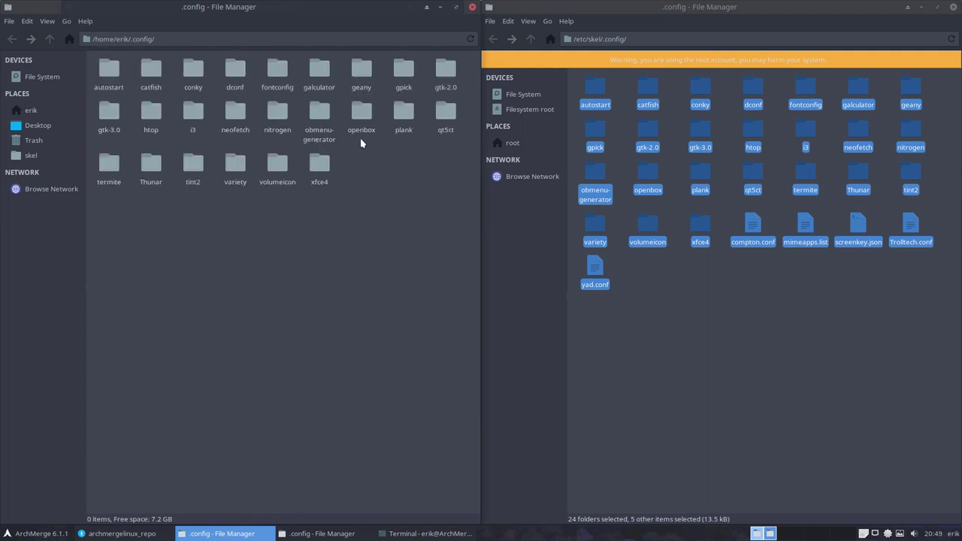
pyautogui.click(266, 270)
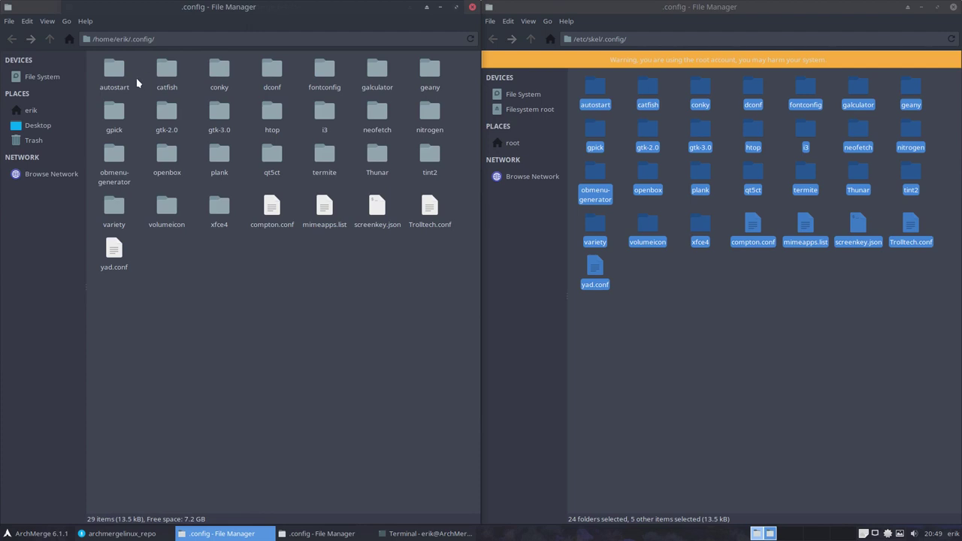
# Step: Open /etc/skel/.local and ~/.local/share in separate windows, dismissing the unable-to-trash error
pyautogui.click(531, 38)
pyautogui.press('Right')
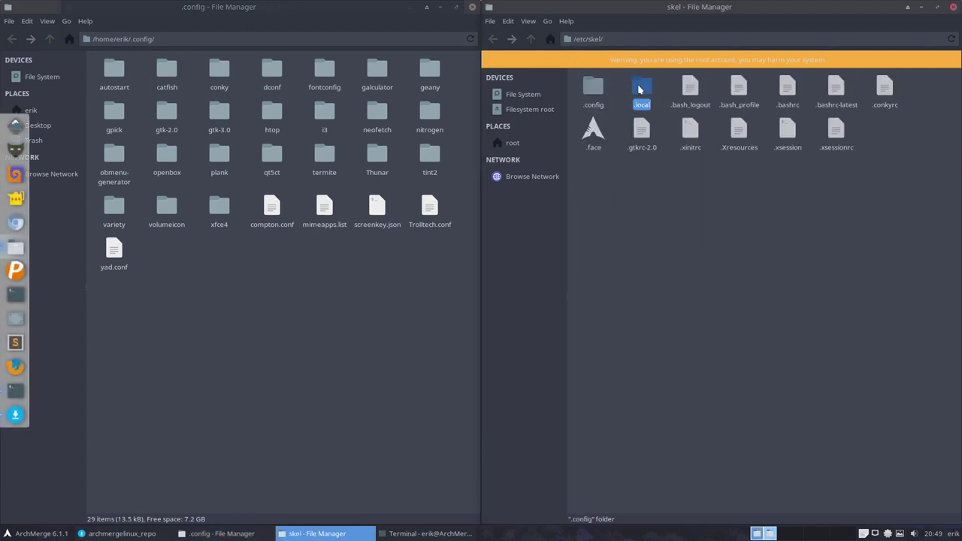
pyautogui.press('Return')
pyautogui.click(585, 91)
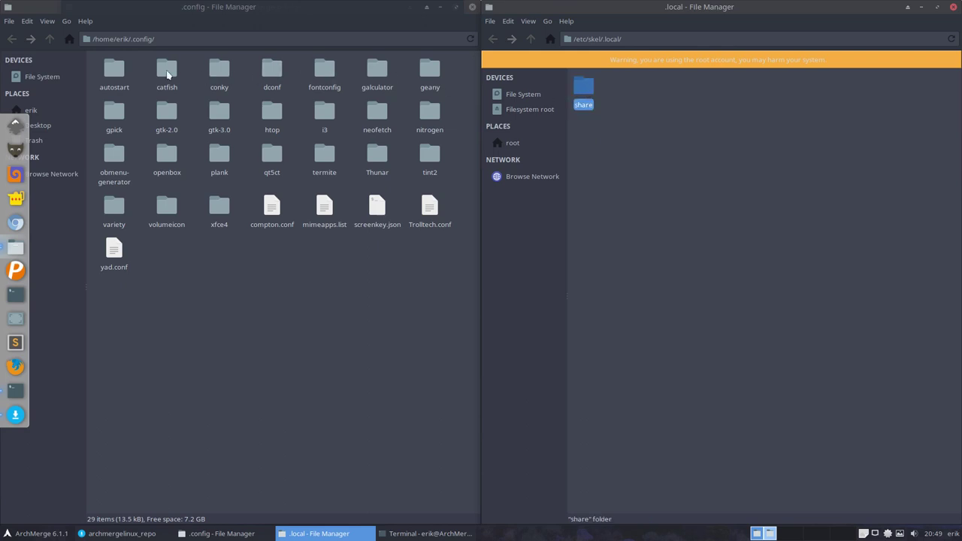
pyautogui.click(52, 43)
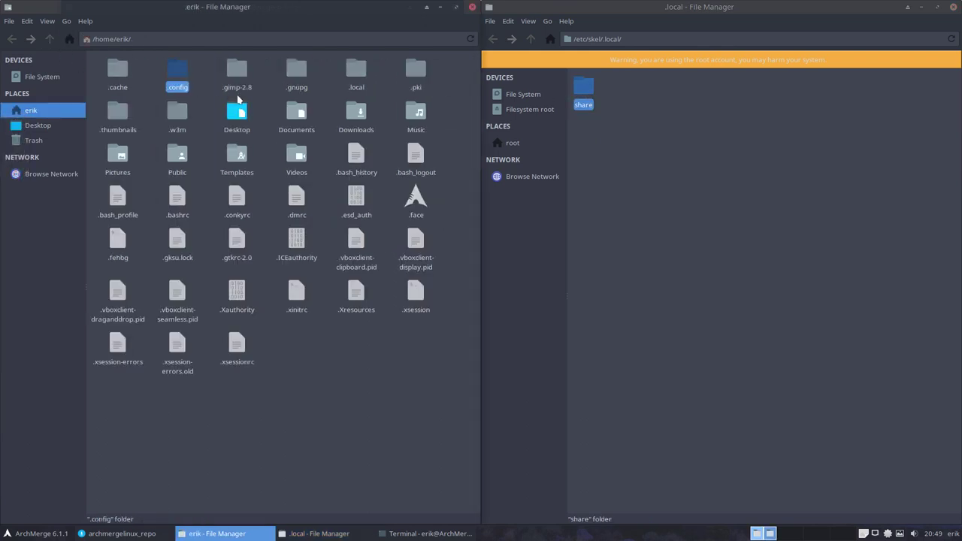
pyautogui.click(348, 69)
pyautogui.doubleClick(348, 69)
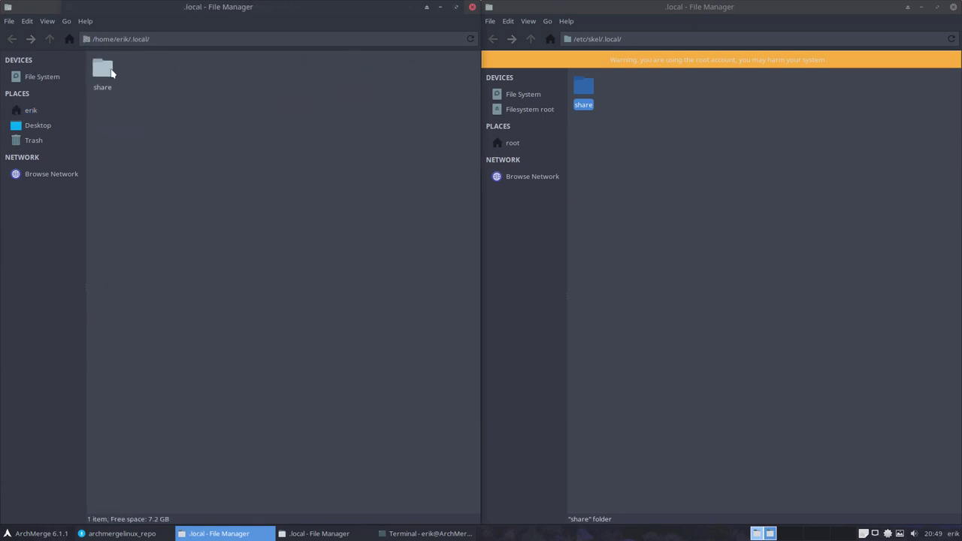
pyautogui.click(111, 72)
pyautogui.press('Delete')
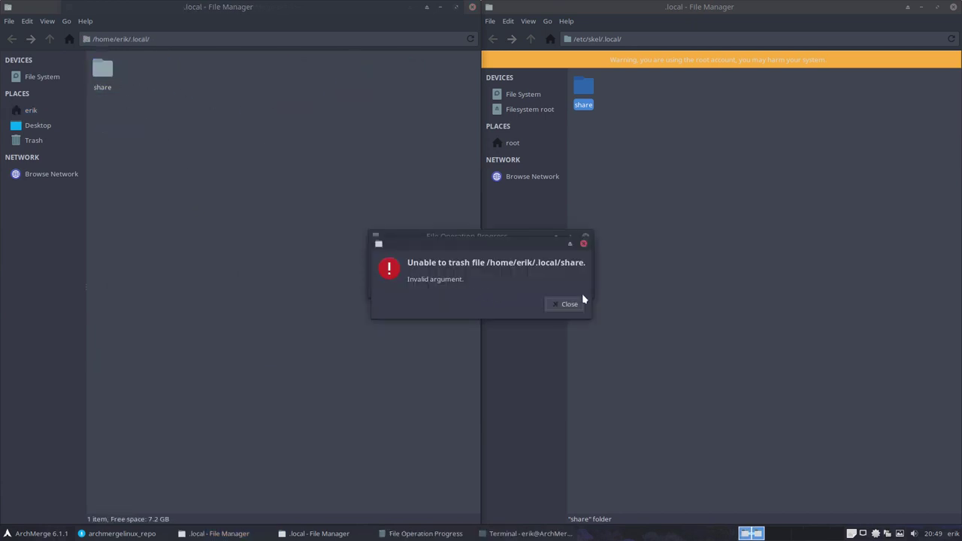
pyautogui.click(564, 305)
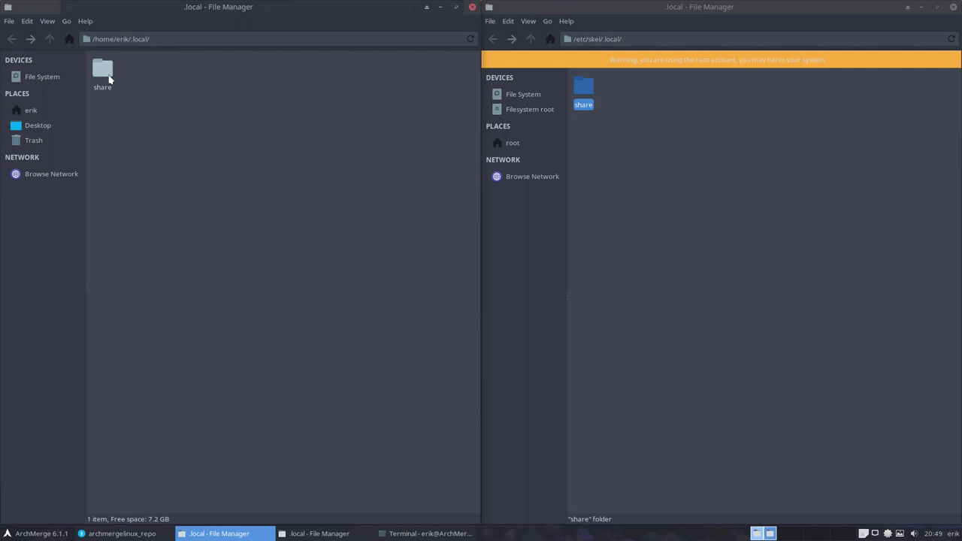
pyautogui.doubleClick(109, 79)
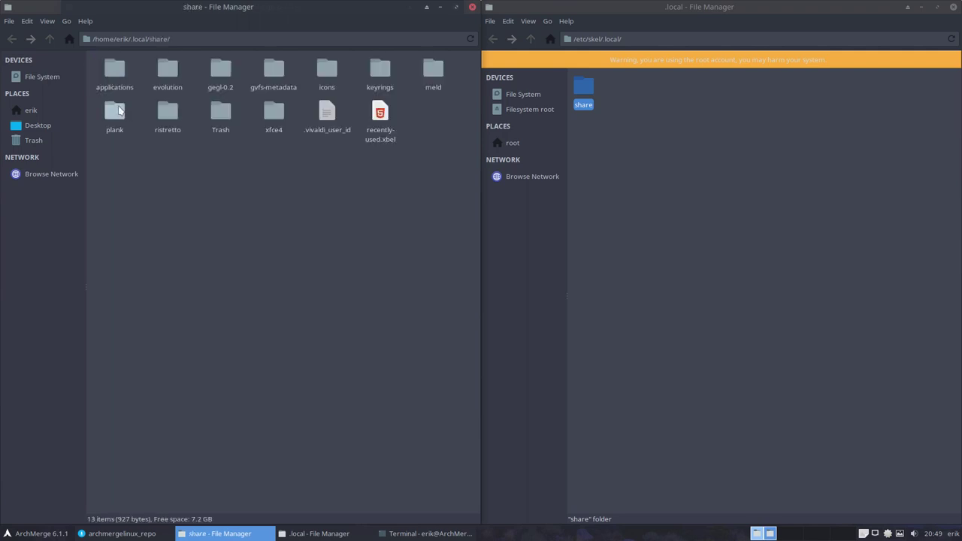
# Step: Replace home applications with the skel applications, xfce4 and xfpanel-switch folders
pyautogui.doubleClick(581, 88)
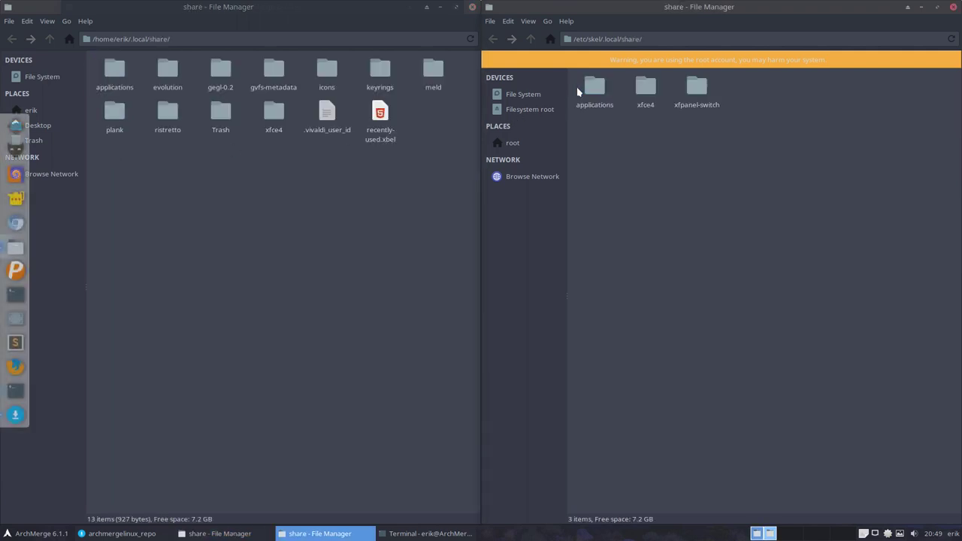
pyautogui.moveTo(584, 128); pyautogui.dragTo(834, 111)
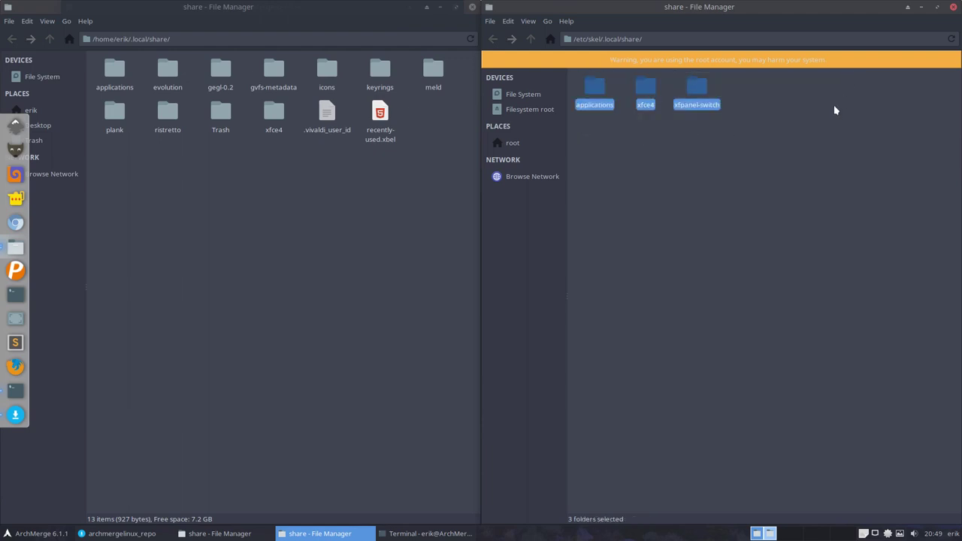
pyautogui.click(218, 225)
pyautogui.click(113, 73)
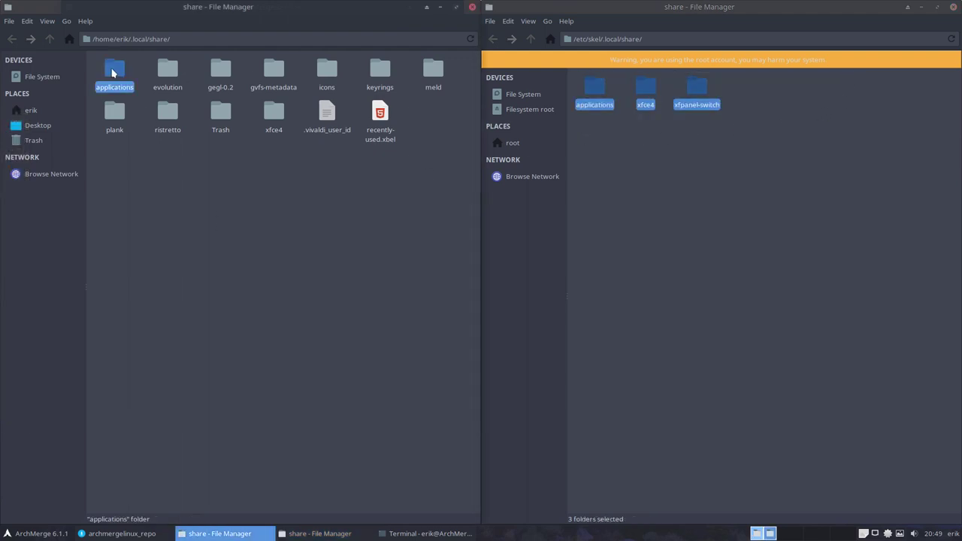
pyautogui.press('Delete')
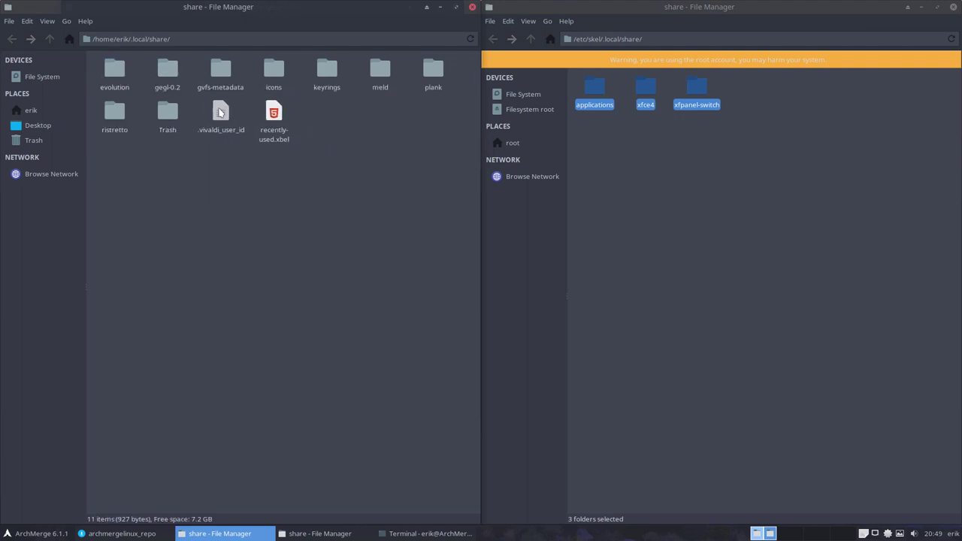
pyautogui.hotkey('ctrl', 'v')
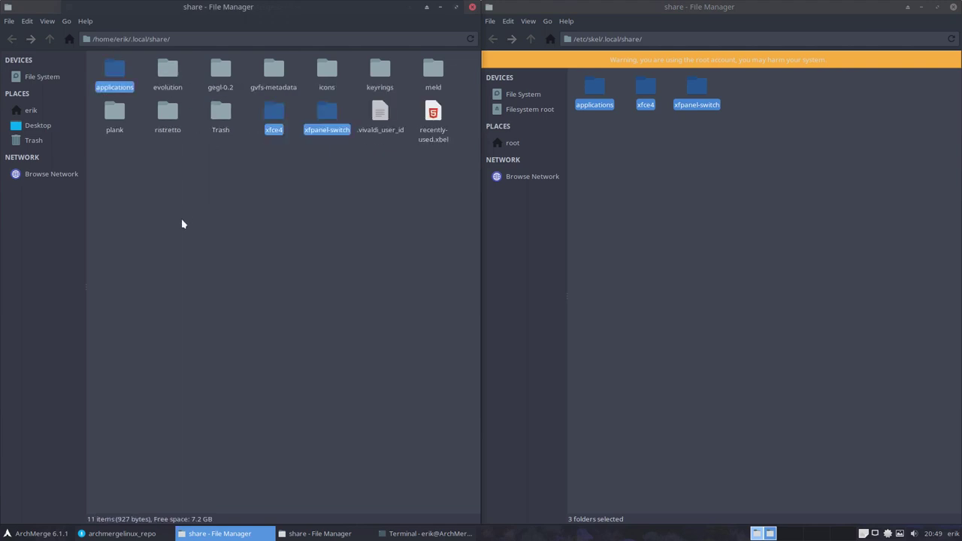
pyautogui.click(238, 170)
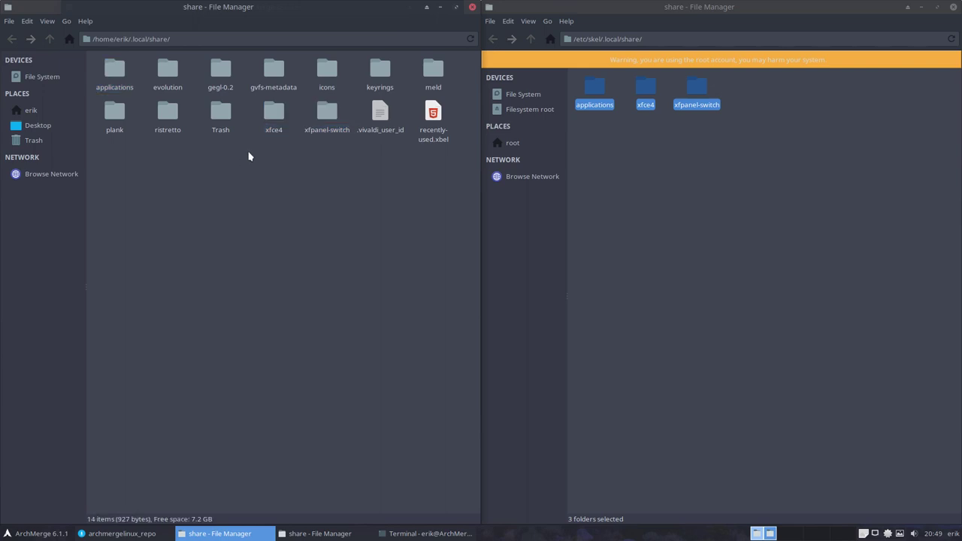
# Step: Return the skel window to /etc/skel and select .bash_logout
pyautogui.click(627, 137)
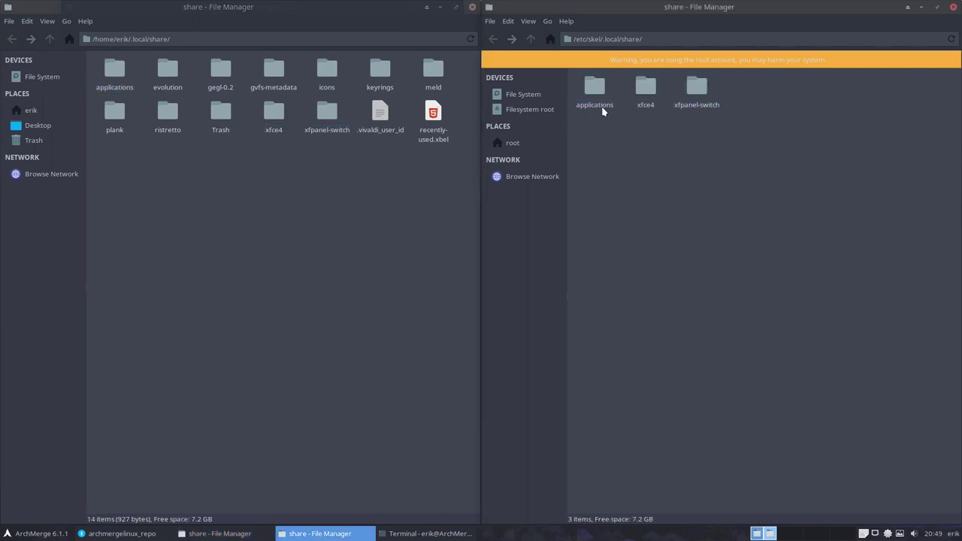
pyautogui.click(531, 40)
pyautogui.click(531, 39)
pyautogui.click(689, 89)
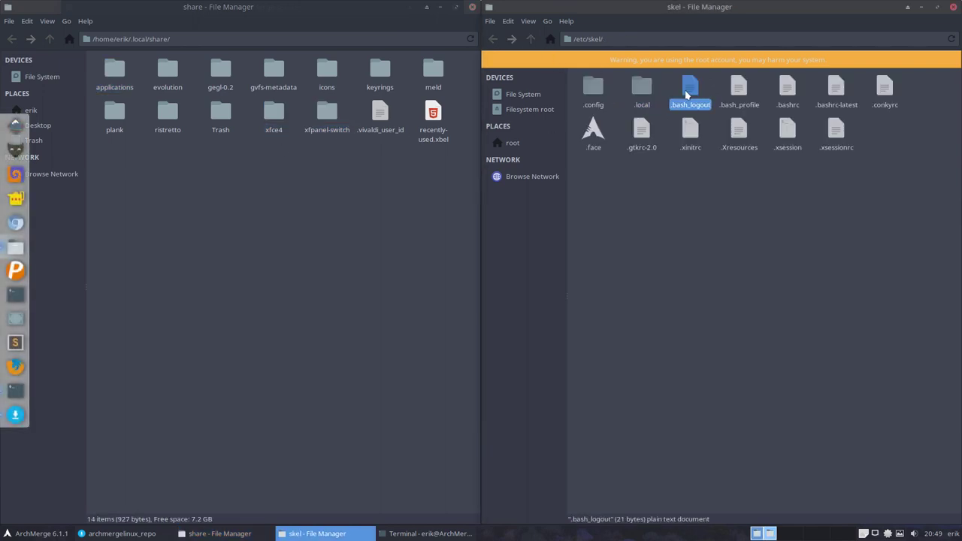
# Step: Copy .bashrc-latest from /etc/skel into the home folder
pyautogui.click(239, 171)
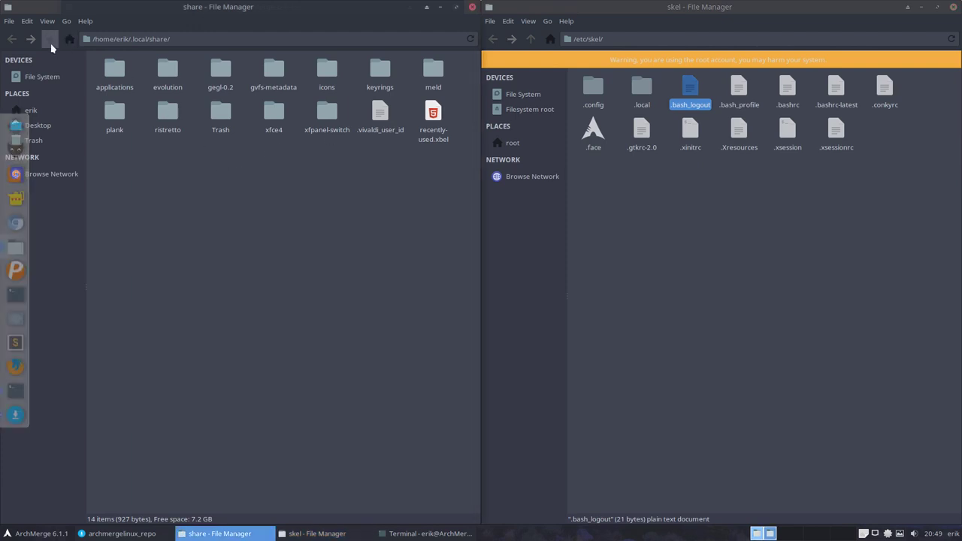
pyautogui.click(50, 39)
pyautogui.click(49, 39)
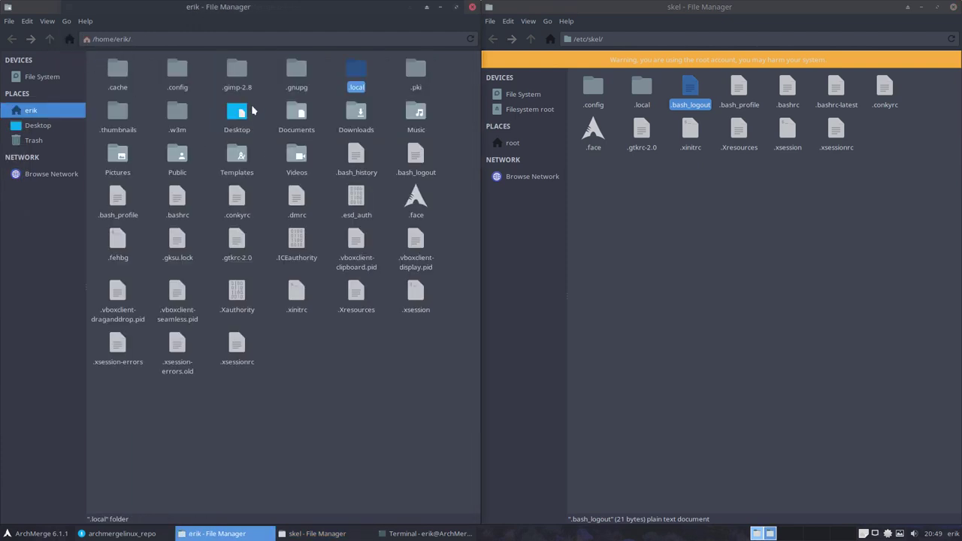
pyautogui.click(412, 213)
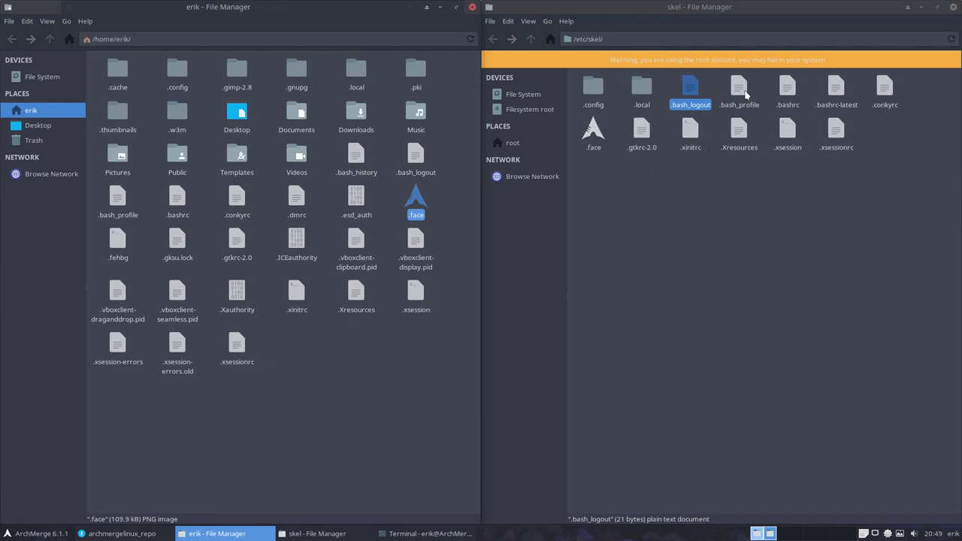
pyautogui.click(835, 89)
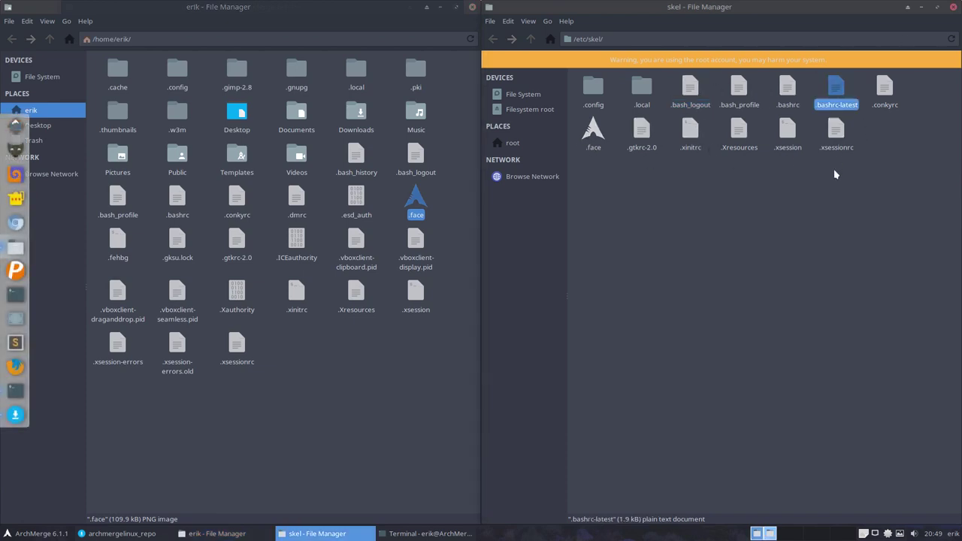
pyautogui.click(256, 218)
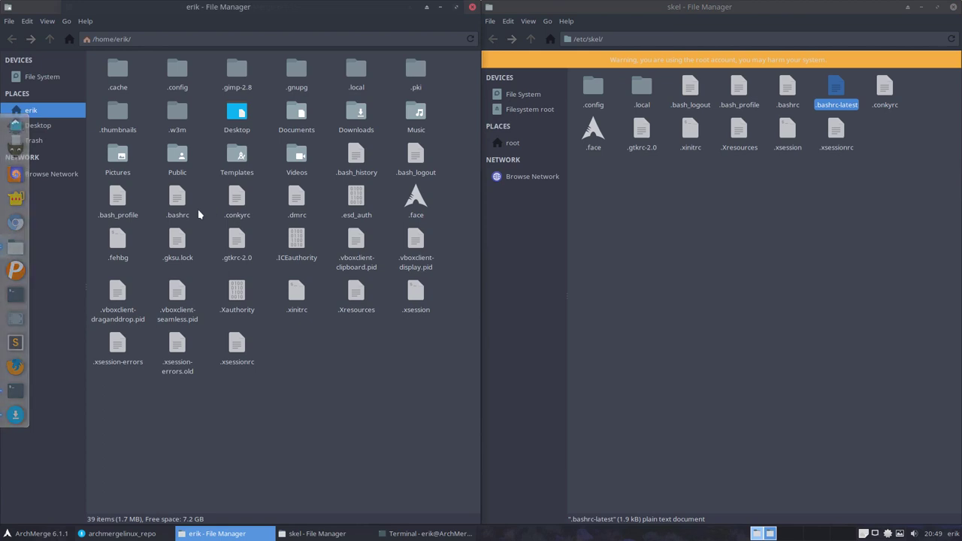
pyautogui.hotkey('ctrl', 'v')
# Step: Select .bashrc with .bashrc-latest and compare them in Meld
pyautogui.moveTo(154, 195); pyautogui.dragTo(242, 204)
pyautogui.rightClick(241, 203)
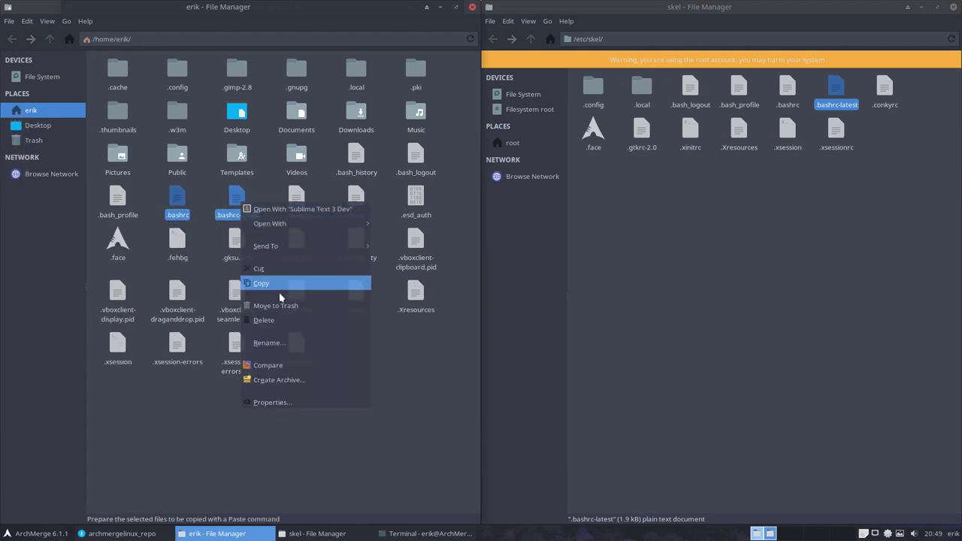
pyautogui.click(279, 364)
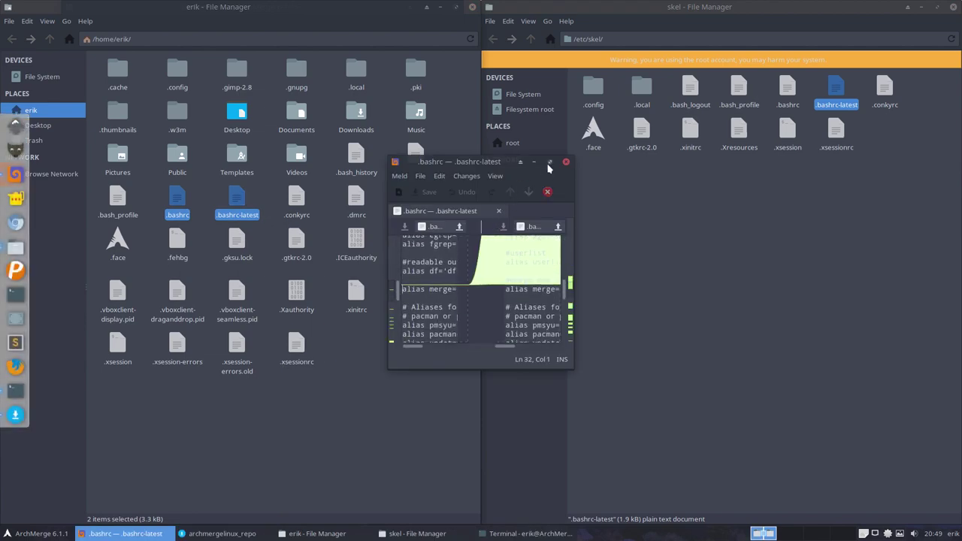
# Step: Maximize the Meld comparison and set the syntax highlighting colour scheme to Solarized Light
pyautogui.click(550, 162)
pyautogui.scroll(3, 335, 197)
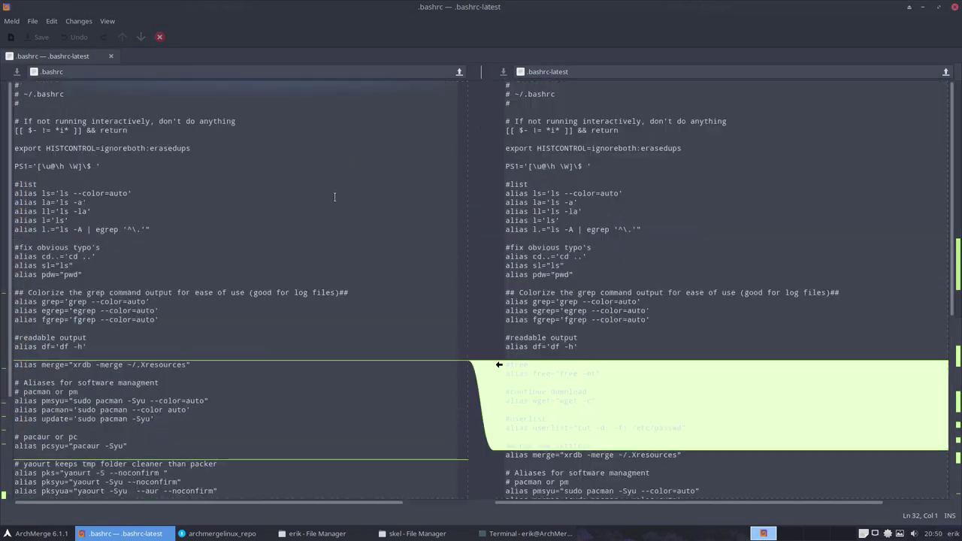
pyautogui.click(12, 22)
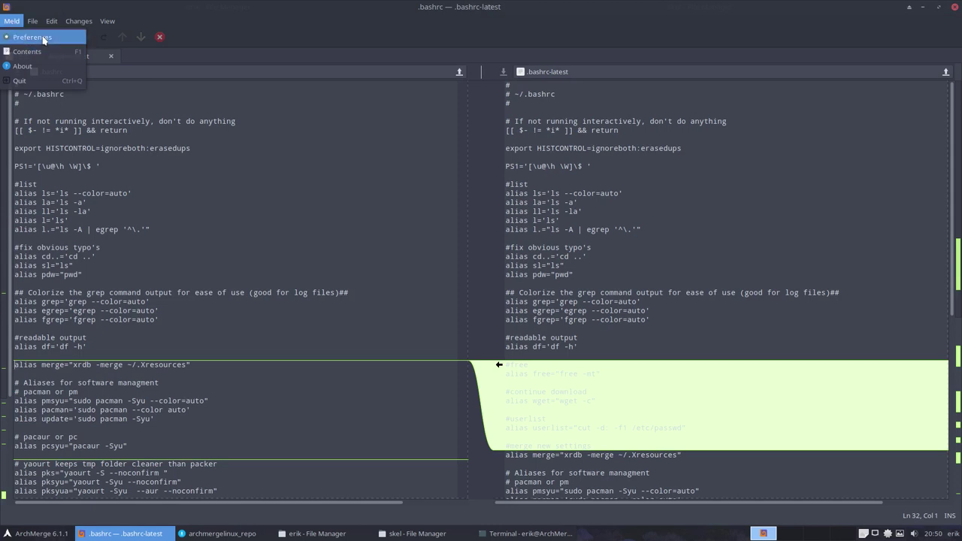
pyautogui.click(32, 37)
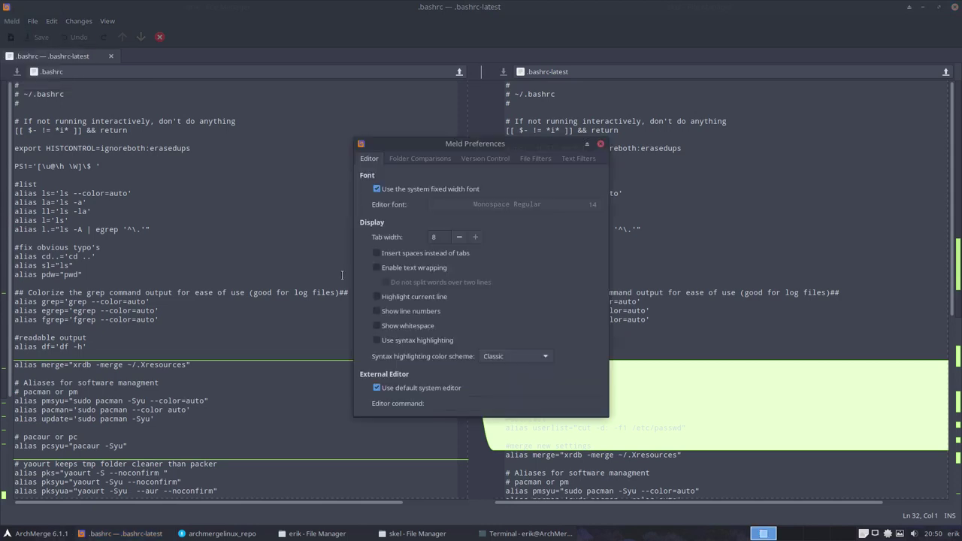
pyautogui.click(515, 356)
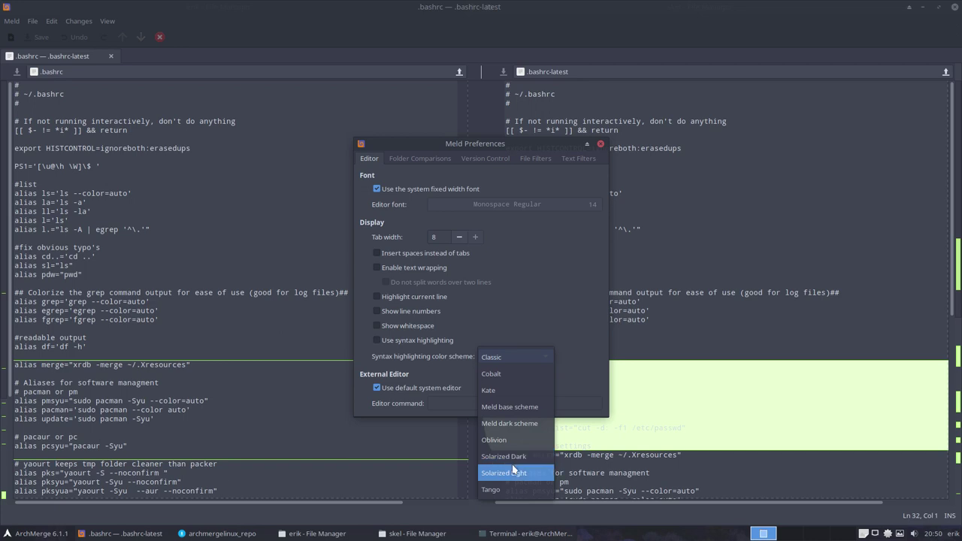
pyautogui.click(514, 472)
pyautogui.click(600, 144)
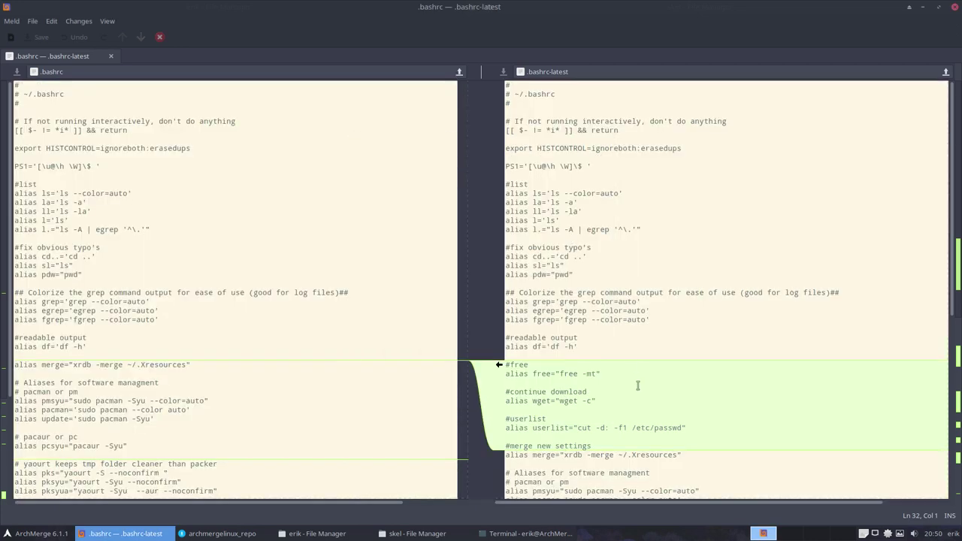
# Step: Merge the #free to #merge new settings, #ps and #grub update blocks into .bashrc
pyautogui.click(498, 365)
pyautogui.scroll(-8, 497, 387)
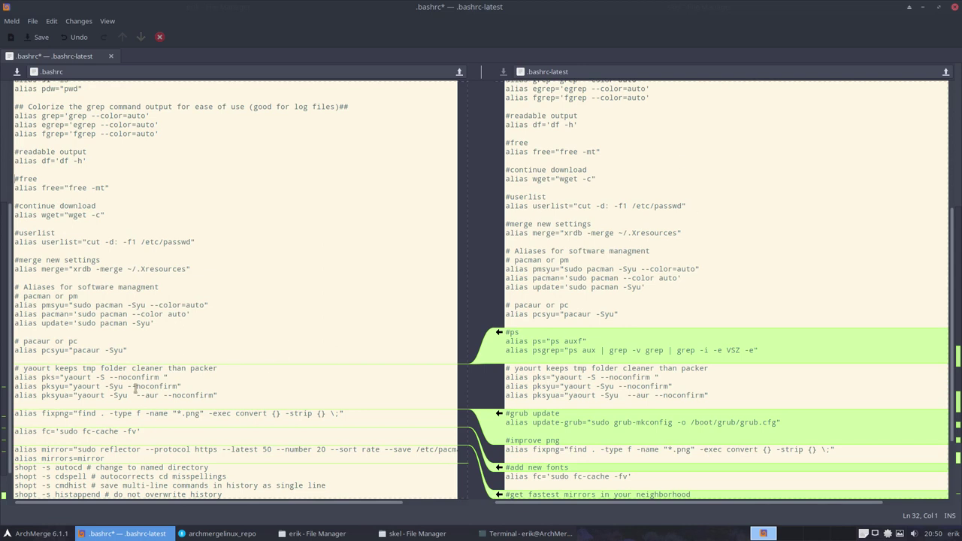
pyautogui.click(498, 332)
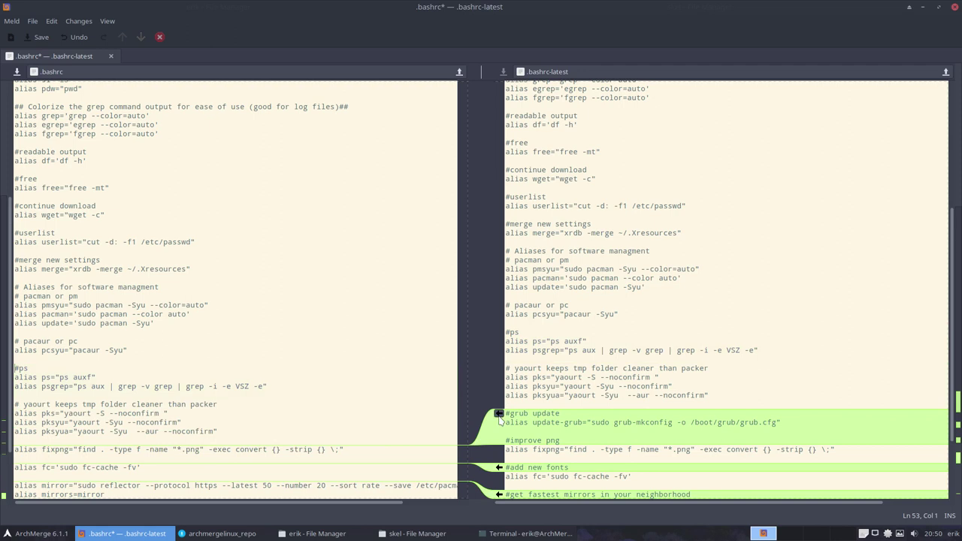
pyautogui.click(746, 413)
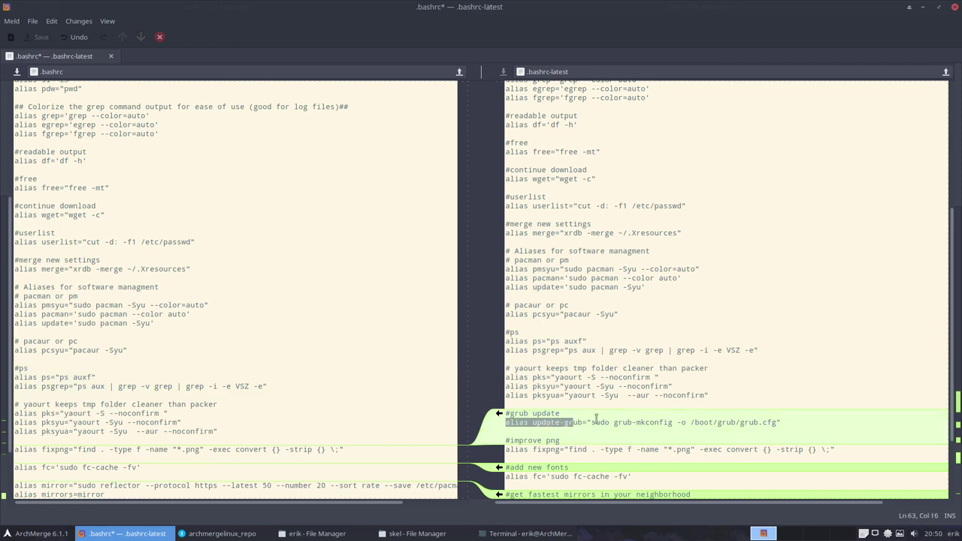
pyautogui.tripleClick(771, 422)
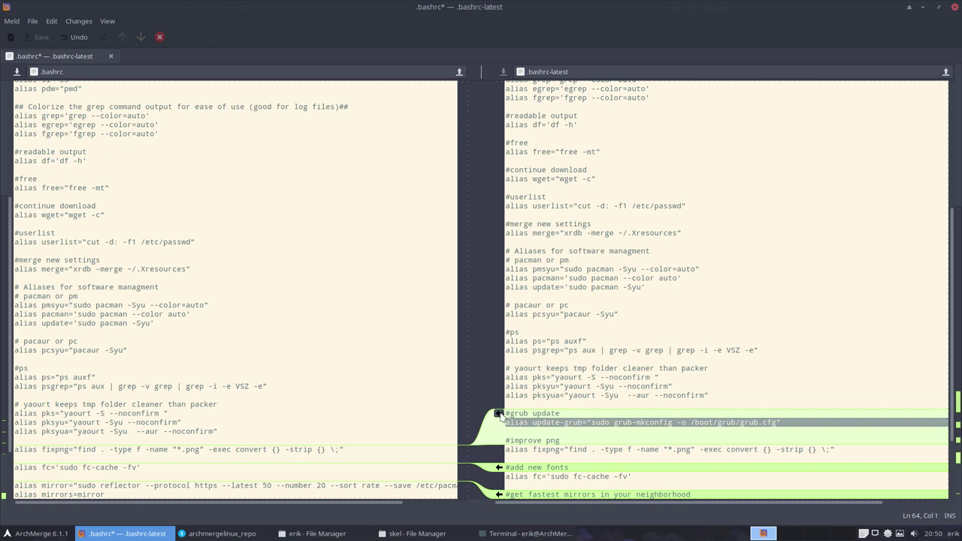
pyautogui.click(498, 414)
# Step: Merge the #add new fonts, #get fastest mirrors, #shopt and neofetch blocks into .bashrc
pyautogui.scroll(-2, 501, 466)
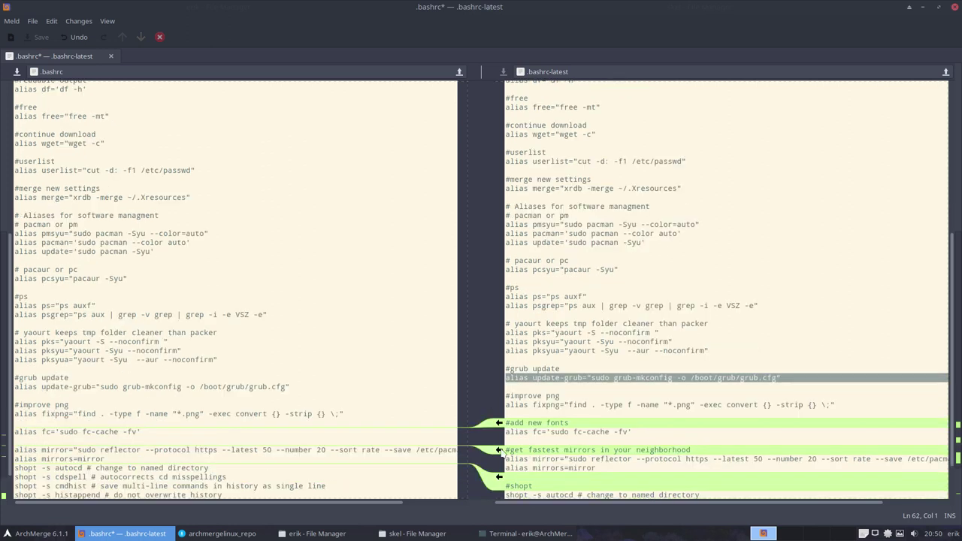
pyautogui.click(499, 423)
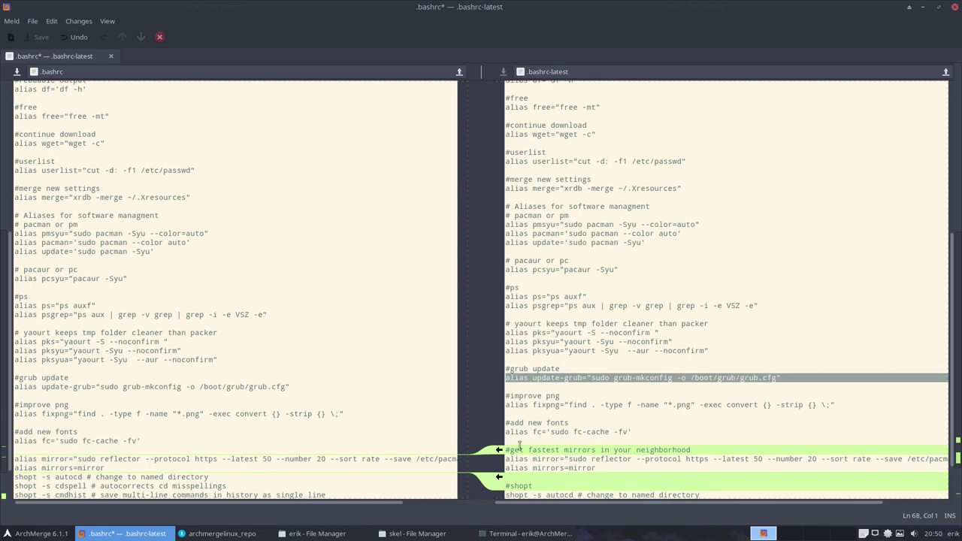
pyautogui.click(498, 450)
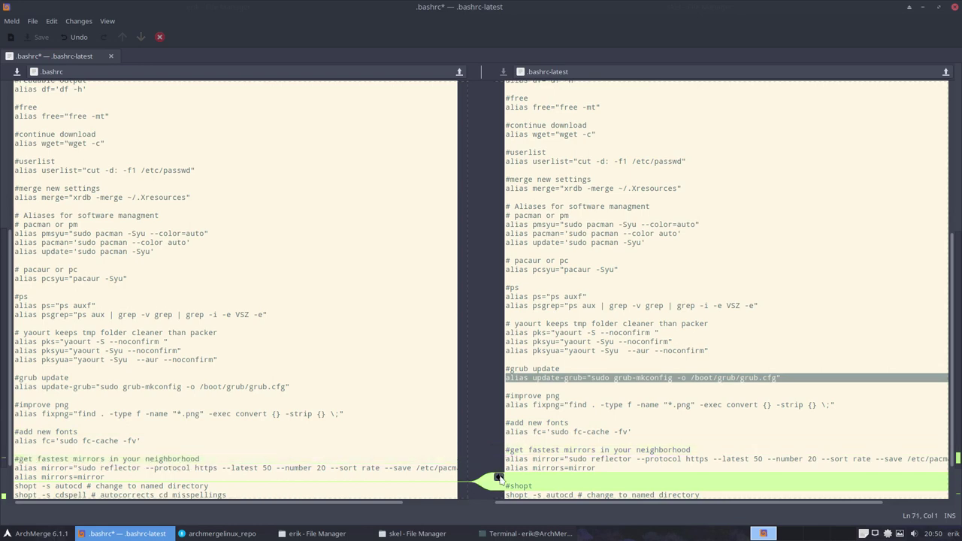
pyautogui.click(499, 479)
pyautogui.scroll(-3, 502, 480)
pyautogui.click(505, 451)
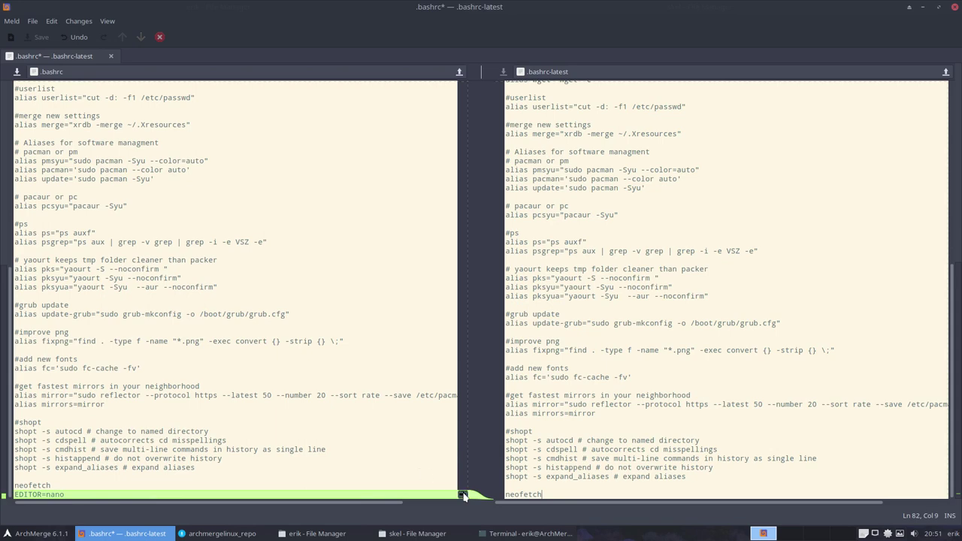
# Step: Check the EDITOR=nano line, save the merged .bashrc and close Meld
pyautogui.scroll(15, 285, 263)
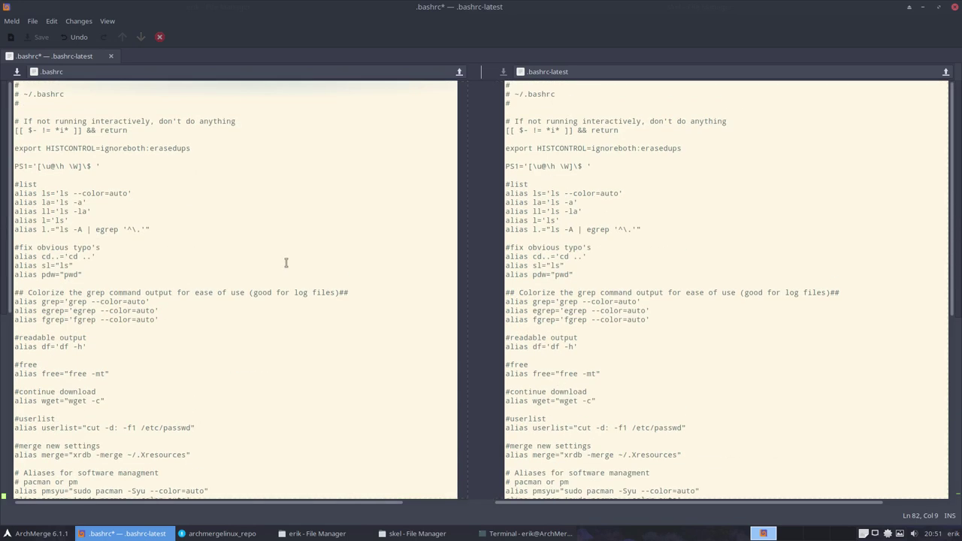
pyautogui.scroll(-15, 328, 266)
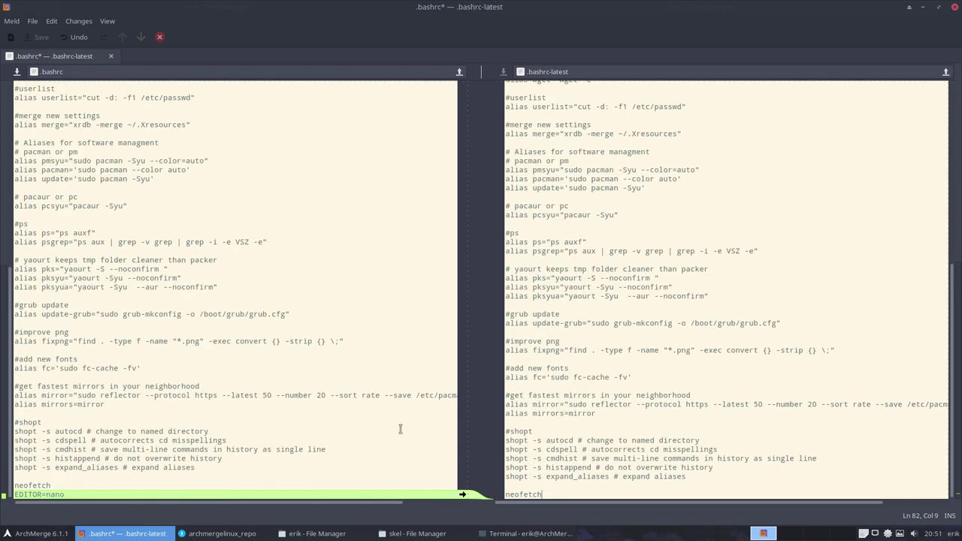
pyautogui.tripleClick(55, 493)
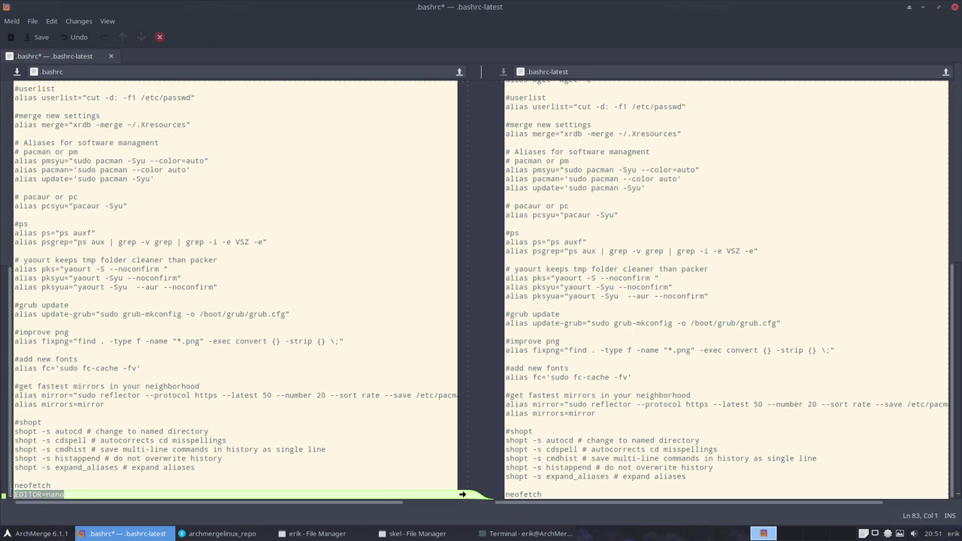
pyautogui.click(67, 495)
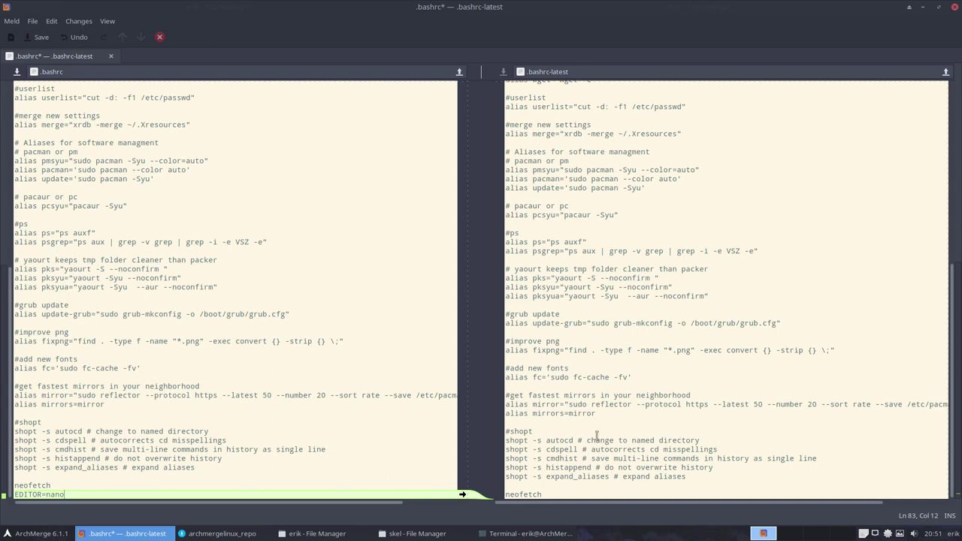
pyautogui.moveTo(66, 494); pyautogui.dragTo(14, 495)
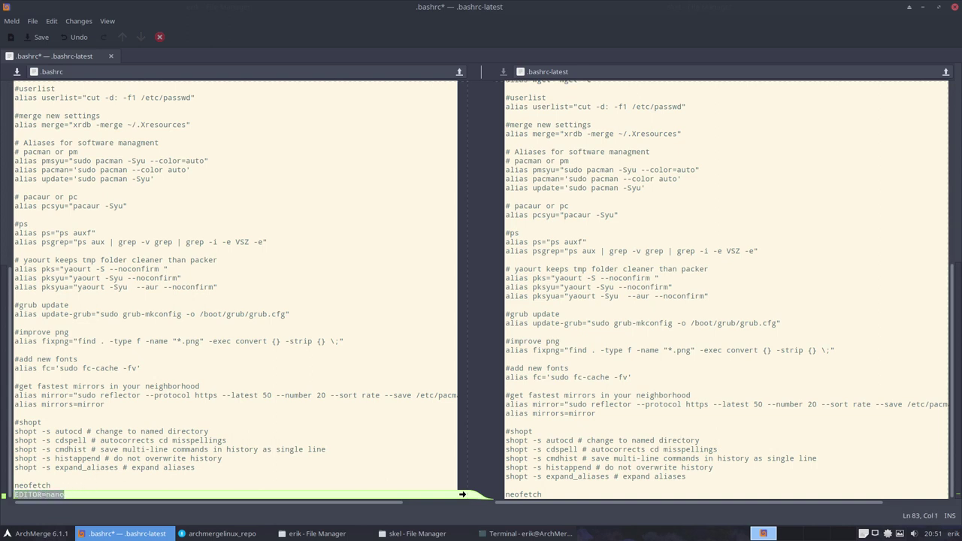
pyautogui.click(74, 496)
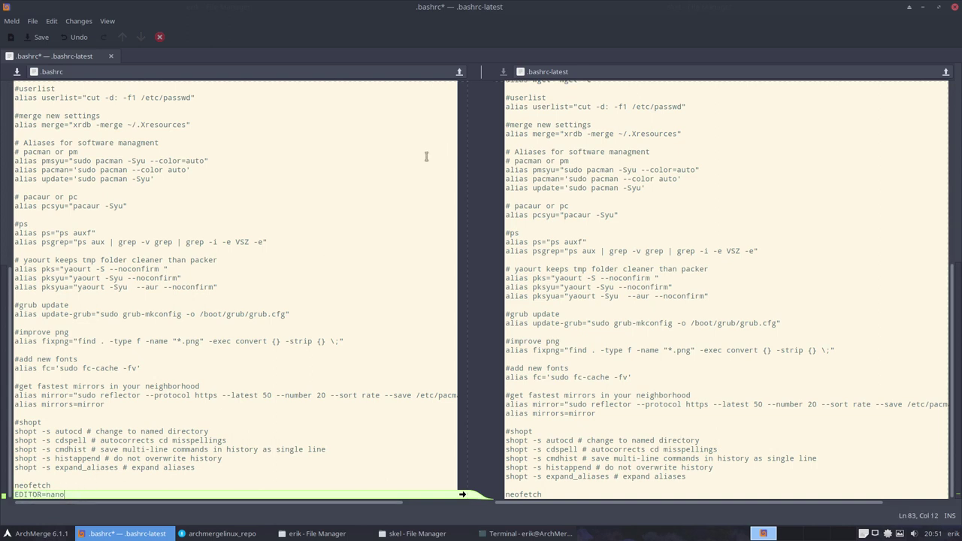
pyautogui.hotkey('ctrl', 's')
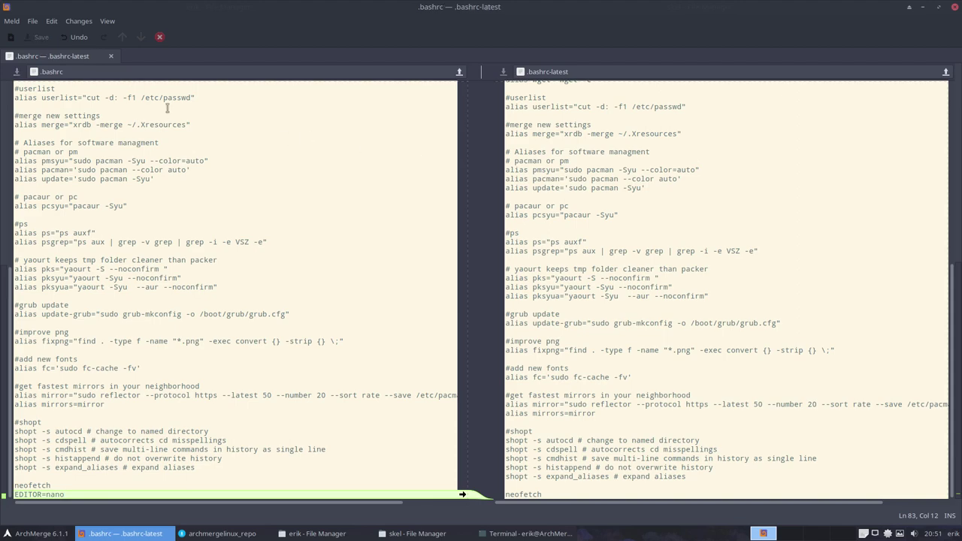
pyautogui.click(954, 7)
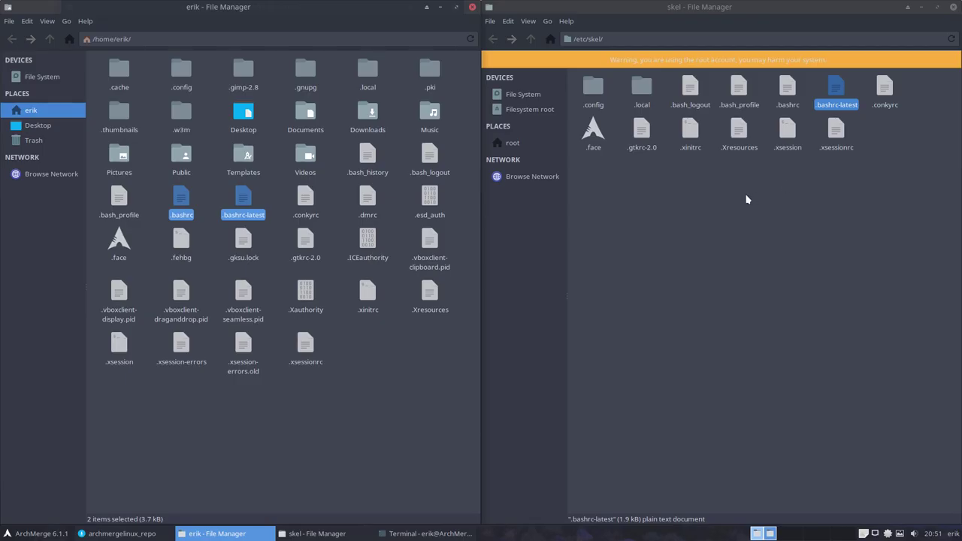
# Step: Check .bashrc in the /etc/skel window, then clear the selection
pyautogui.click(723, 178)
pyautogui.click(788, 93)
pyautogui.click(767, 321)
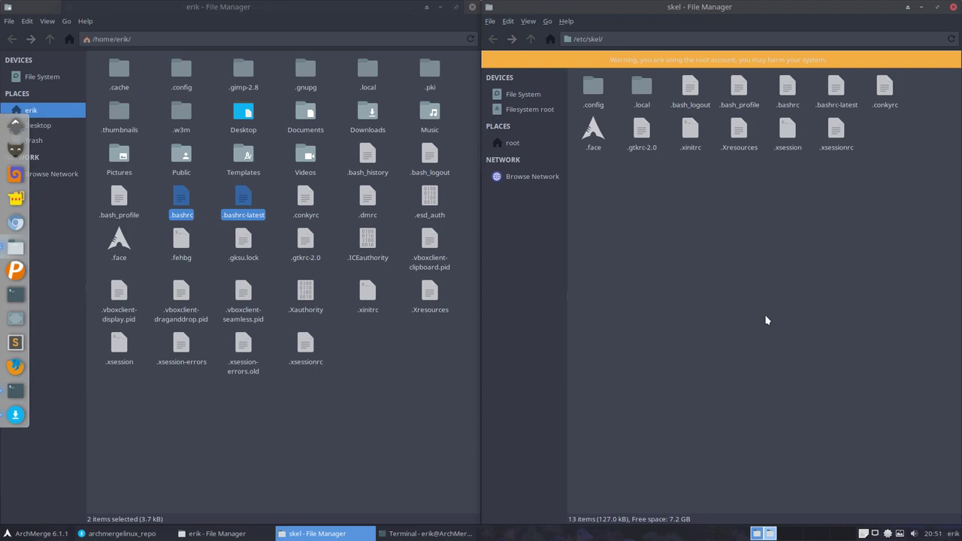
# Step: In a new terminal, list the aliases and run the update-grub alias with sudo
pyautogui.hotkey('ctrl', 'alt', 't')
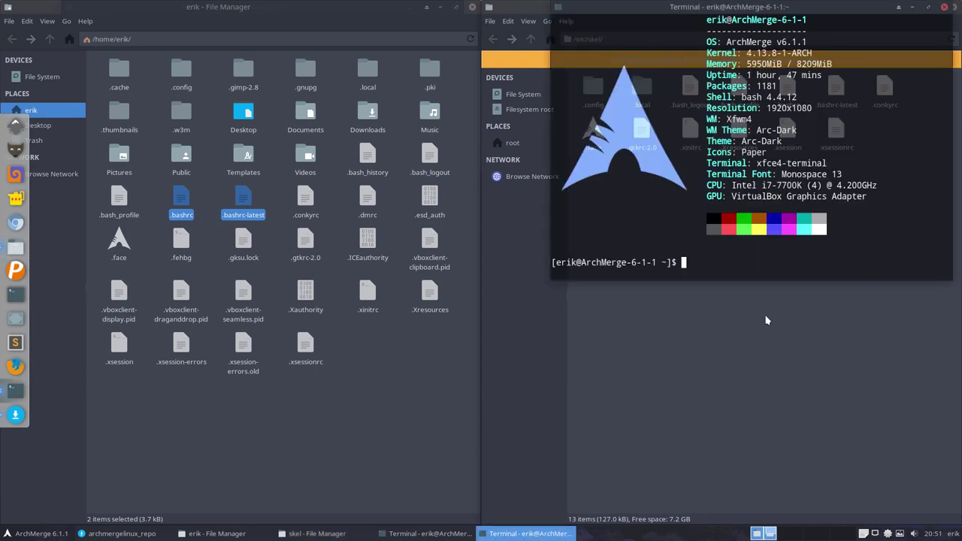
pyautogui.write('alias')
pyautogui.press('Return')
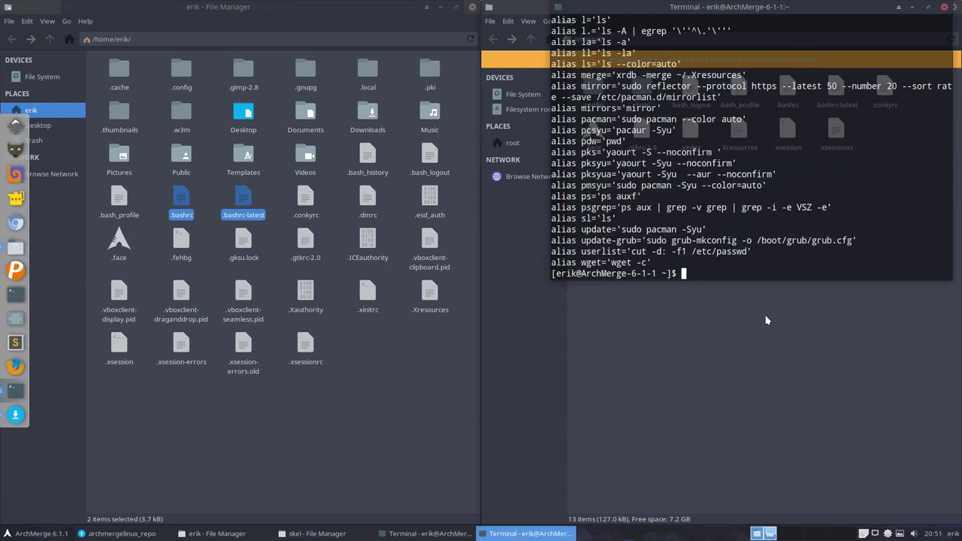
pyautogui.write('update-grub')
pyautogui.press('Return')
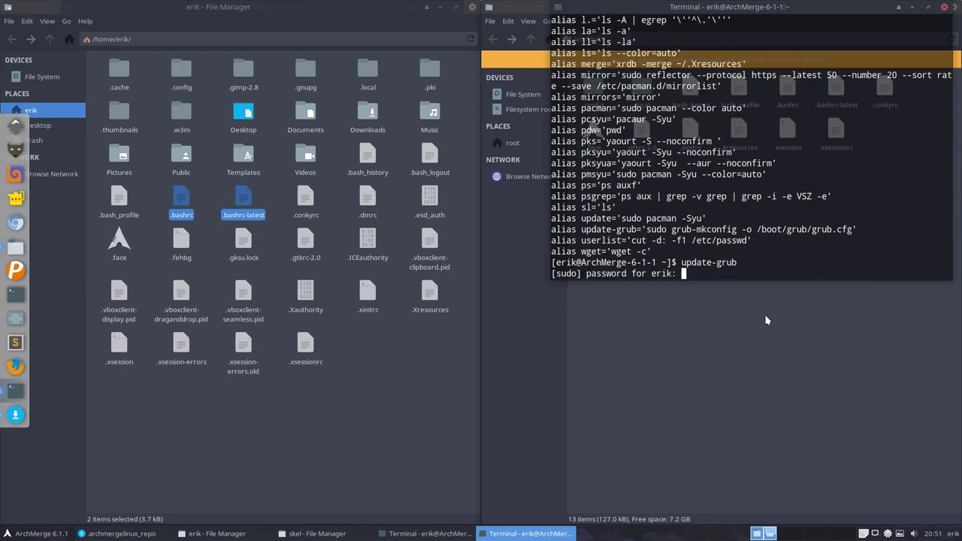
pyautogui.press('Return')
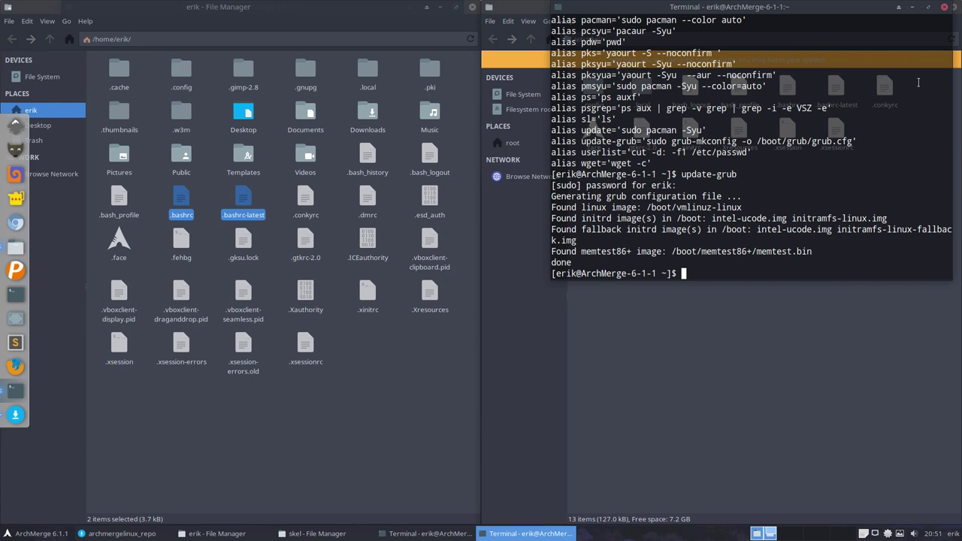
pyautogui.click(944, 7)
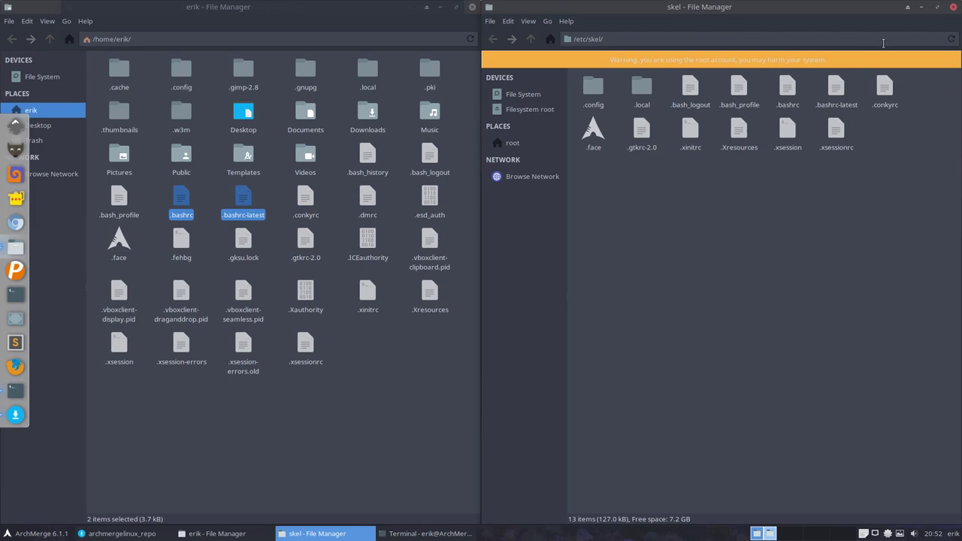
# Step: Close the skel and home folder windows, the repository error dialog and the old terminal
pyautogui.click(953, 7)
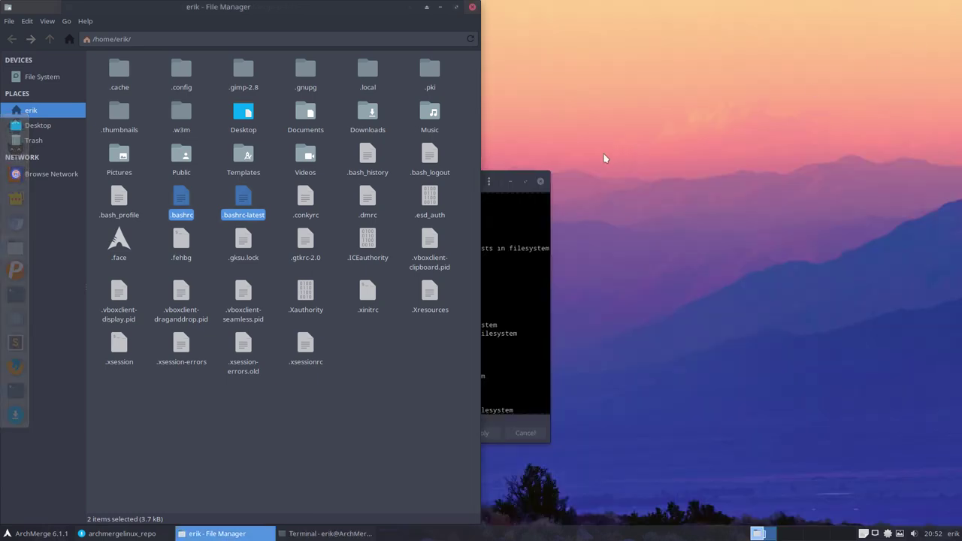
pyautogui.click(498, 194)
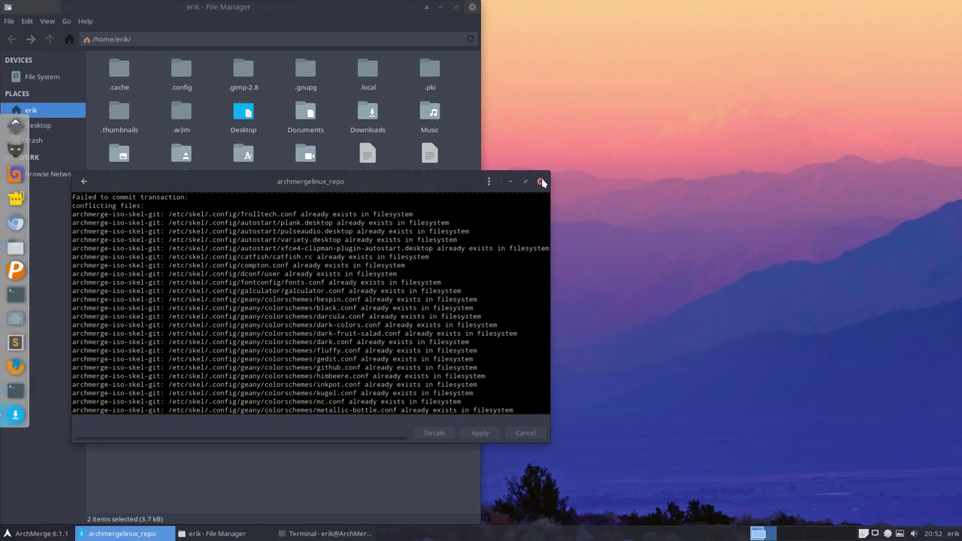
pyautogui.click(541, 182)
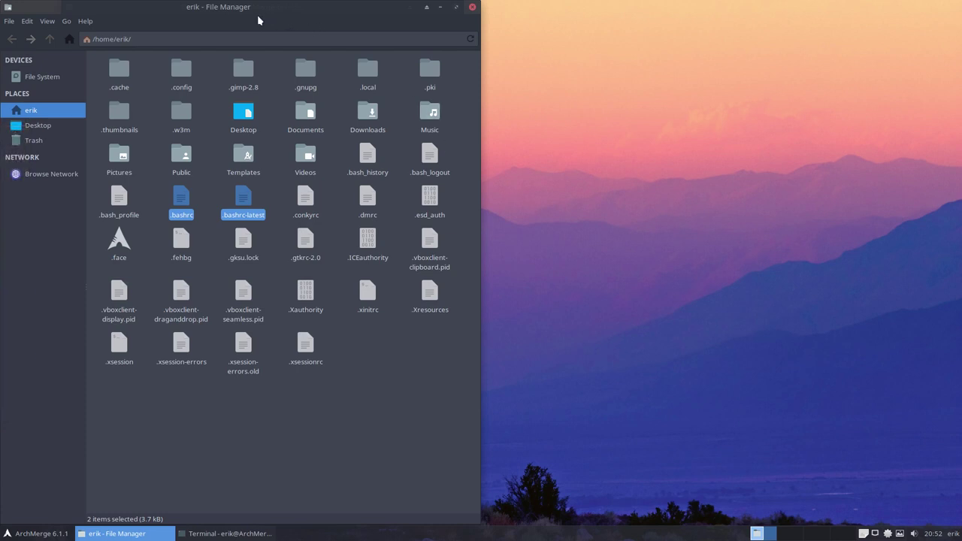
pyautogui.moveTo(233, 10); pyautogui.dragTo(543, 27)
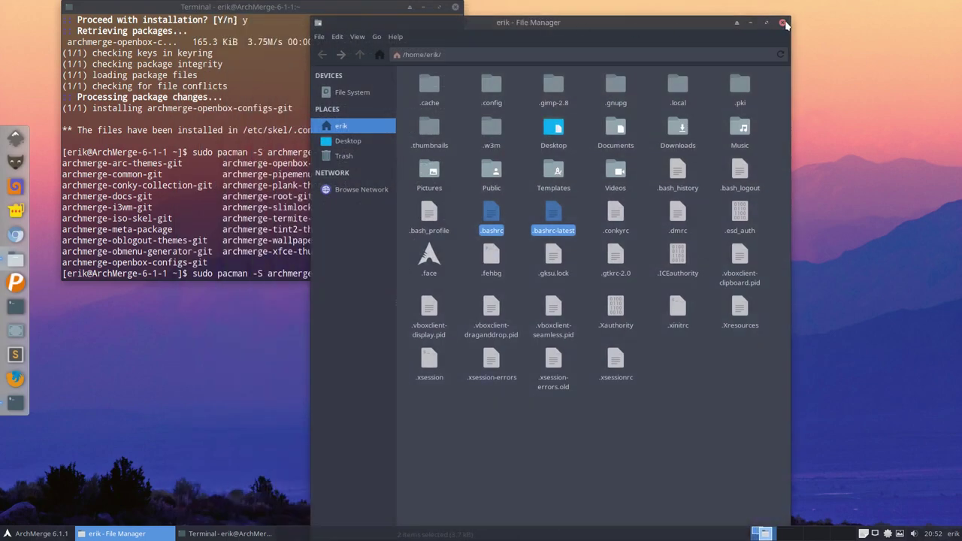
pyautogui.click(783, 24)
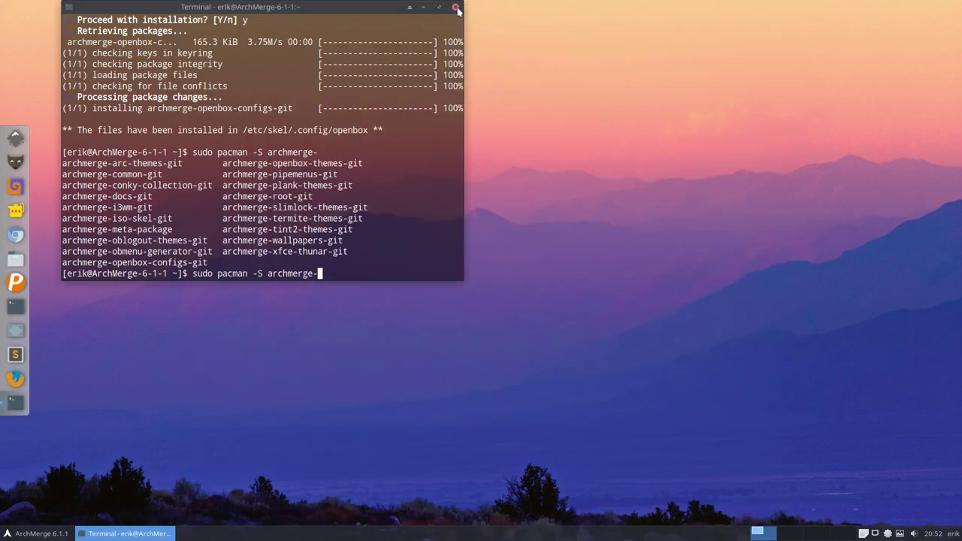
pyautogui.click(455, 9)
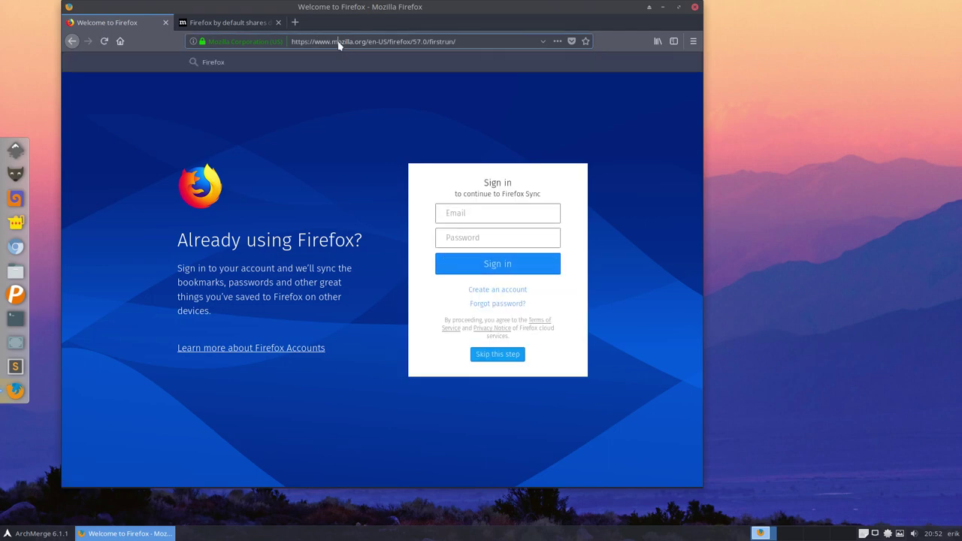
# Step: Search the web for 'archmerge' and open the archmerge.info site
pyautogui.click(339, 45)
pyautogui.write('ar')
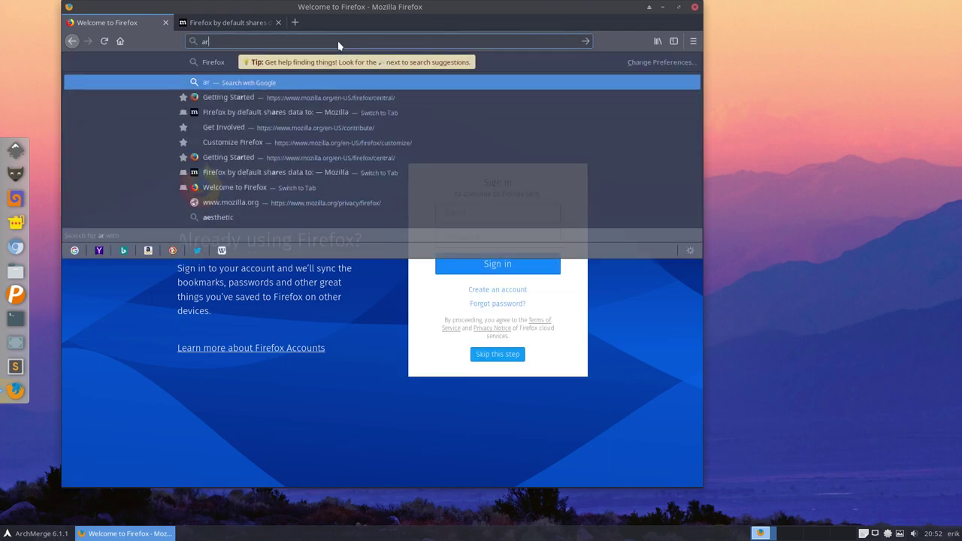
pyautogui.write('chmerge')
pyautogui.press('Return')
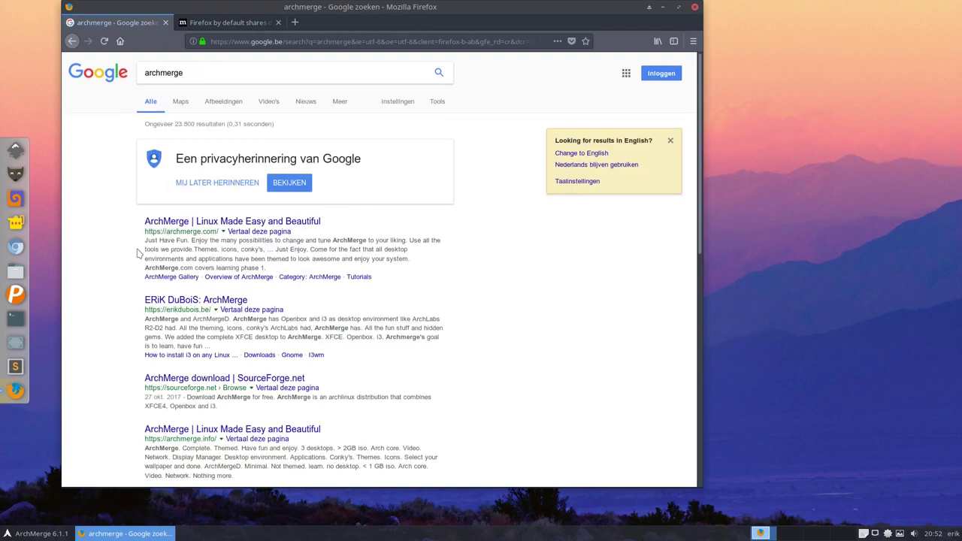
pyautogui.scroll(-5, 126, 244)
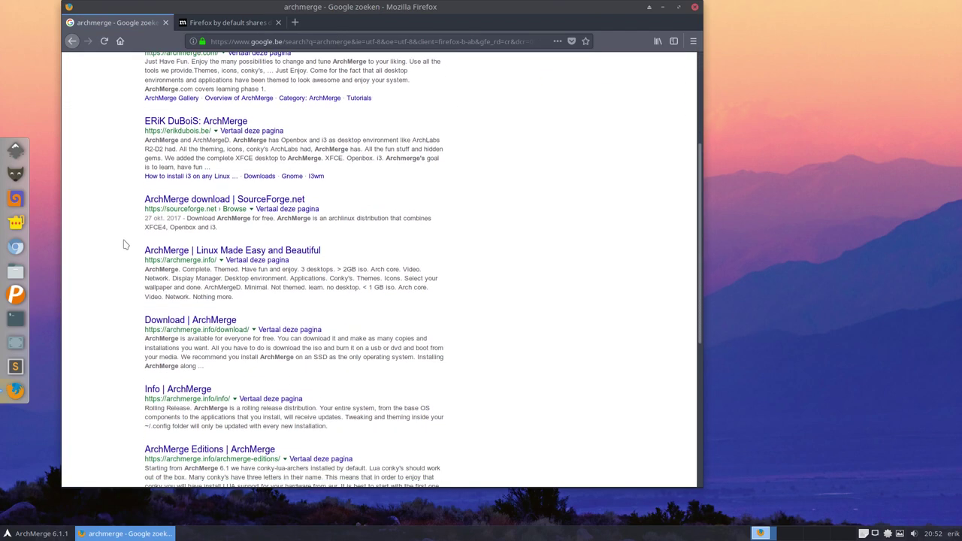
pyautogui.scroll(-1, 126, 245)
pyautogui.click(207, 230)
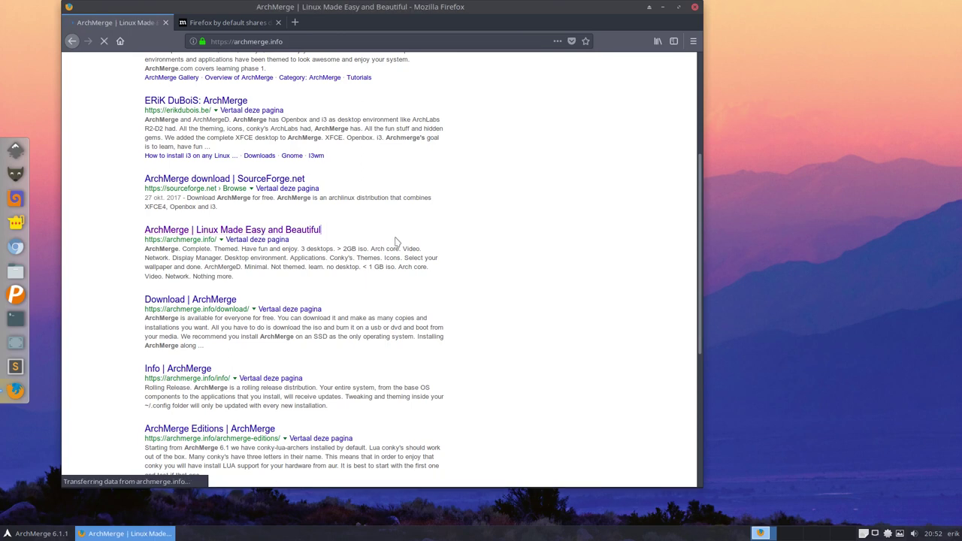
# Step: Open the Kirk Release 6.2 post, scroll to INSTALLED AND REMOVED, and move Firefox left
pyautogui.scroll(-4, 388, 240)
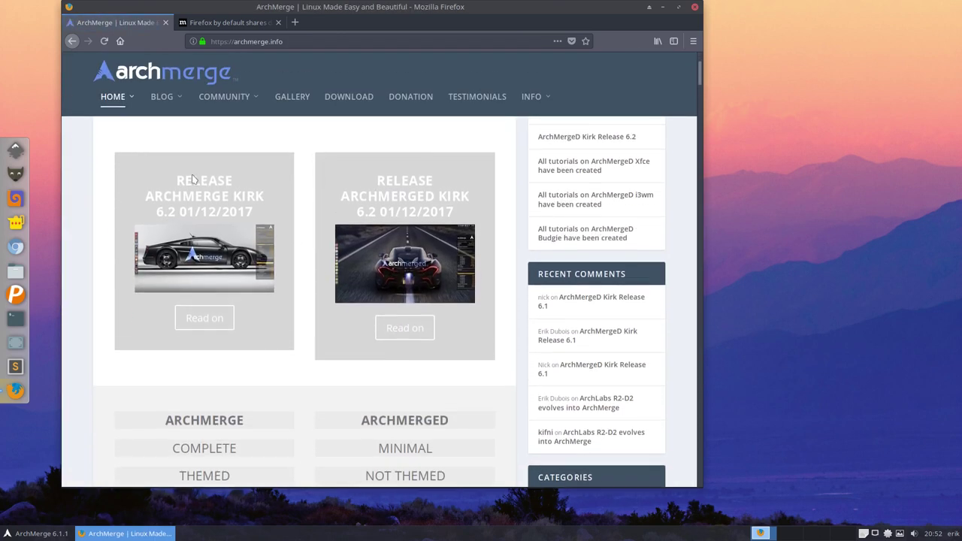
pyautogui.scroll(1, 203, 289)
pyautogui.click(202, 329)
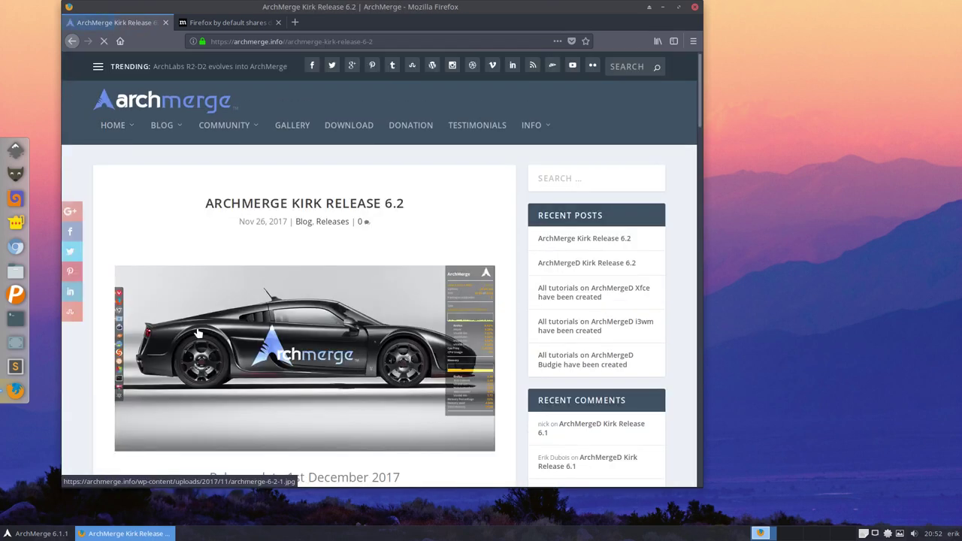
pyautogui.scroll(-9, 199, 331)
pyautogui.scroll(-2, 198, 328)
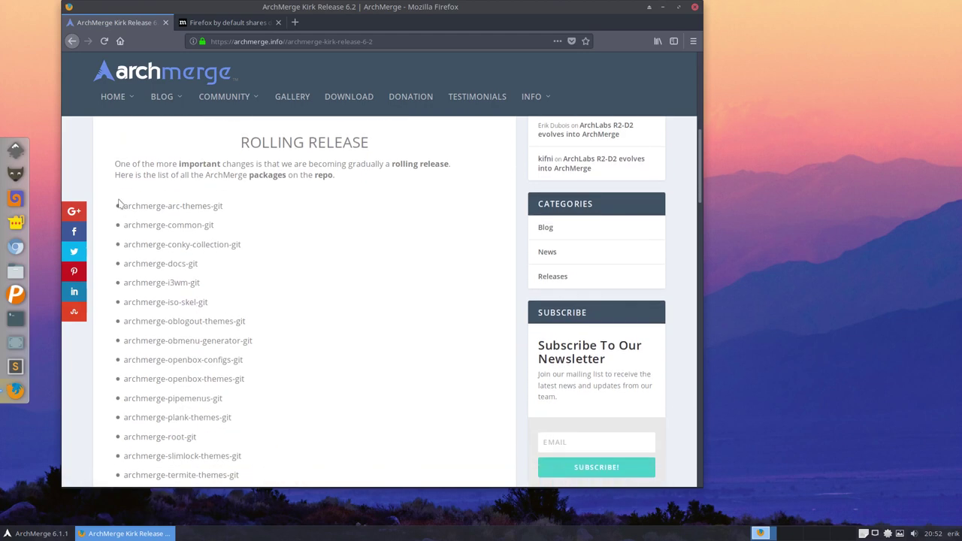
pyautogui.moveTo(118, 204); pyautogui.dragTo(236, 311)
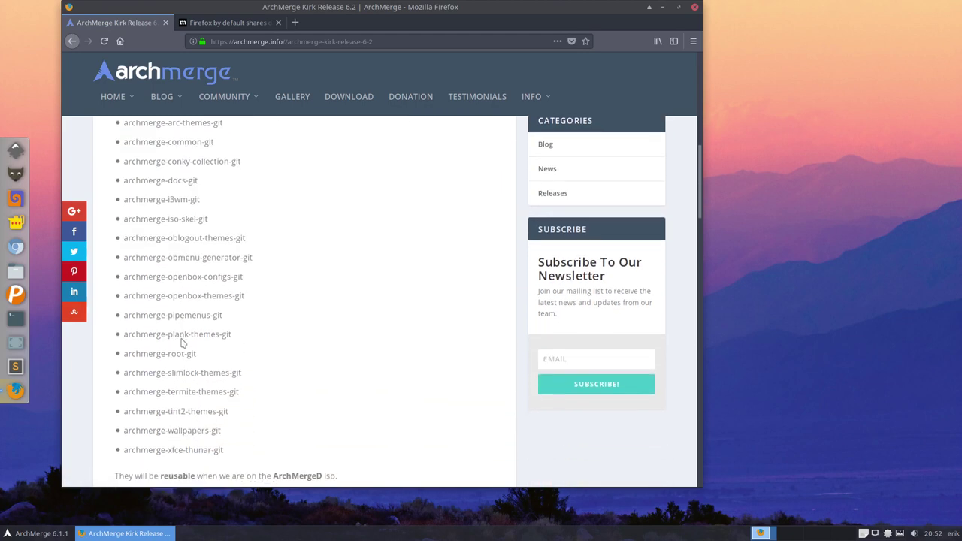
pyautogui.tripleClick(178, 315)
pyautogui.scroll(-3, 213, 272)
pyautogui.scroll(-2, 213, 273)
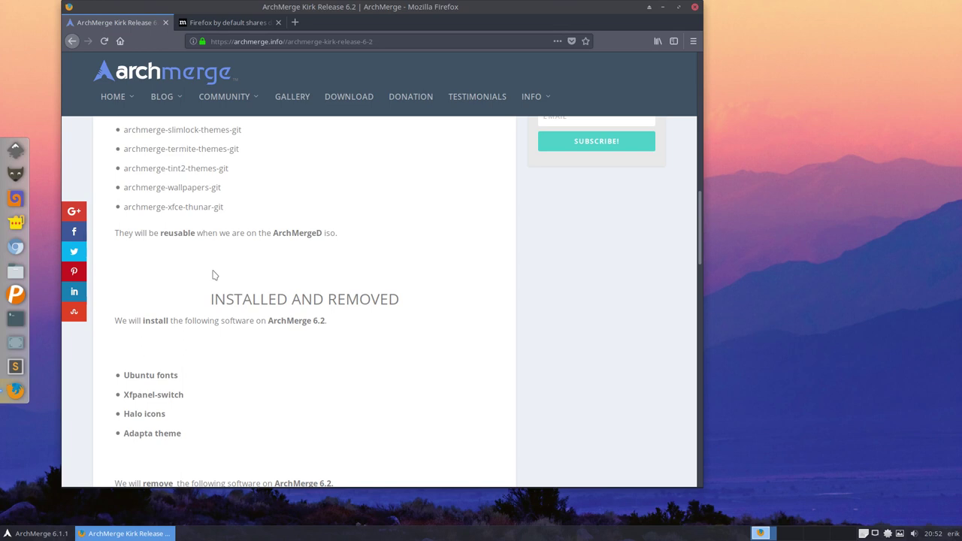
pyautogui.scroll(-3, 214, 275)
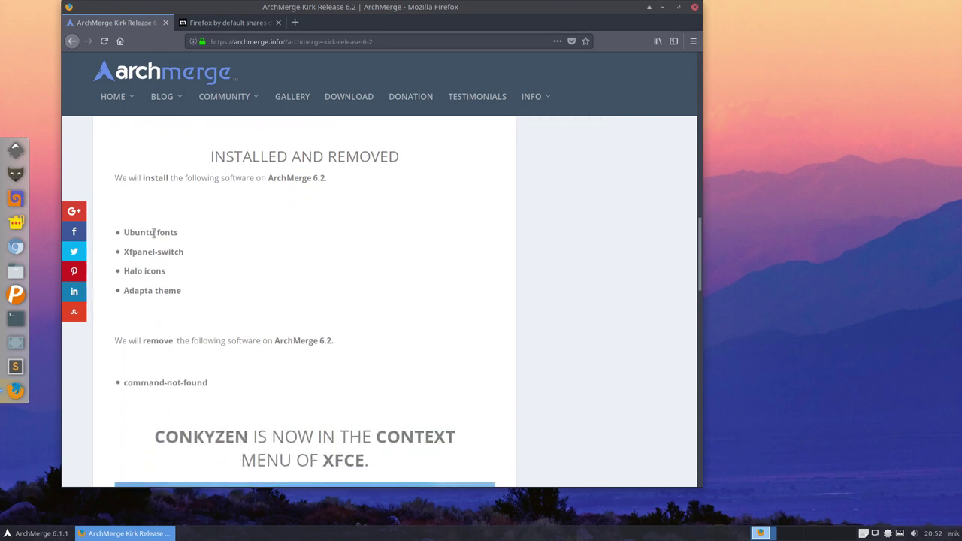
pyautogui.moveTo(319, 8); pyautogui.dragTo(2, 271)
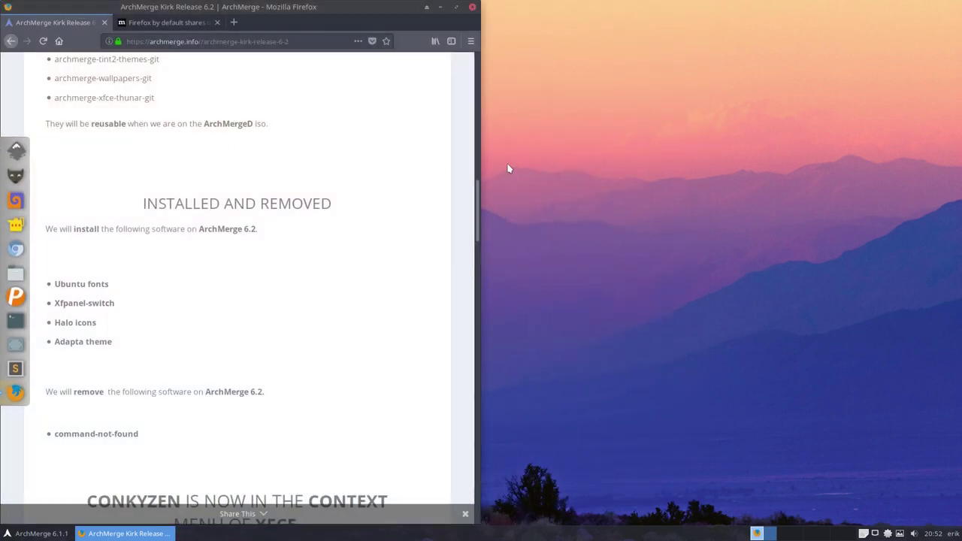
# Step: Open a terminal in the Desktop folder and tile it to the right half
pyautogui.rightClick(587, 160)
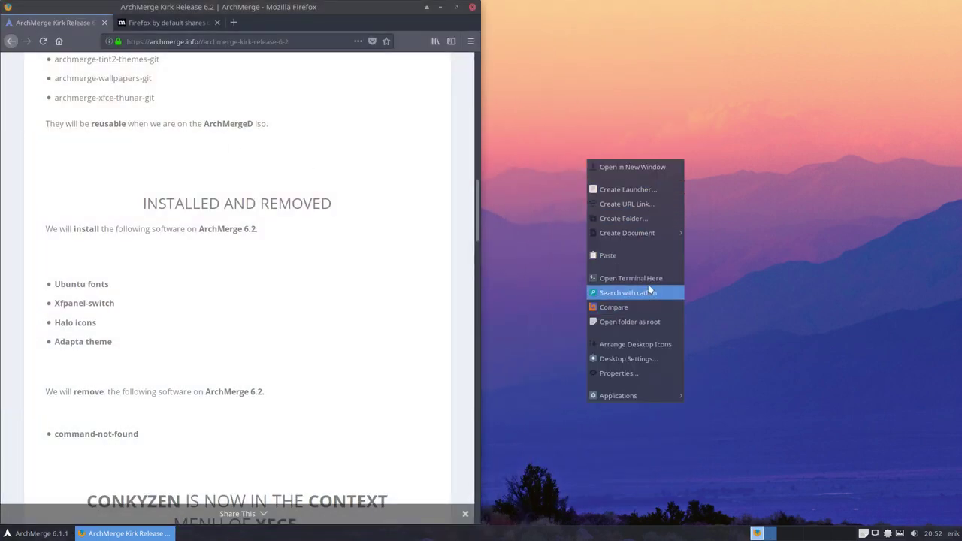
pyautogui.press('Up')
pyautogui.press('Up')
pyautogui.press('Up')
pyautogui.press('Down')
pyautogui.press('Down')
pyautogui.press('Down')
pyautogui.press('Down')
pyautogui.press('Down')
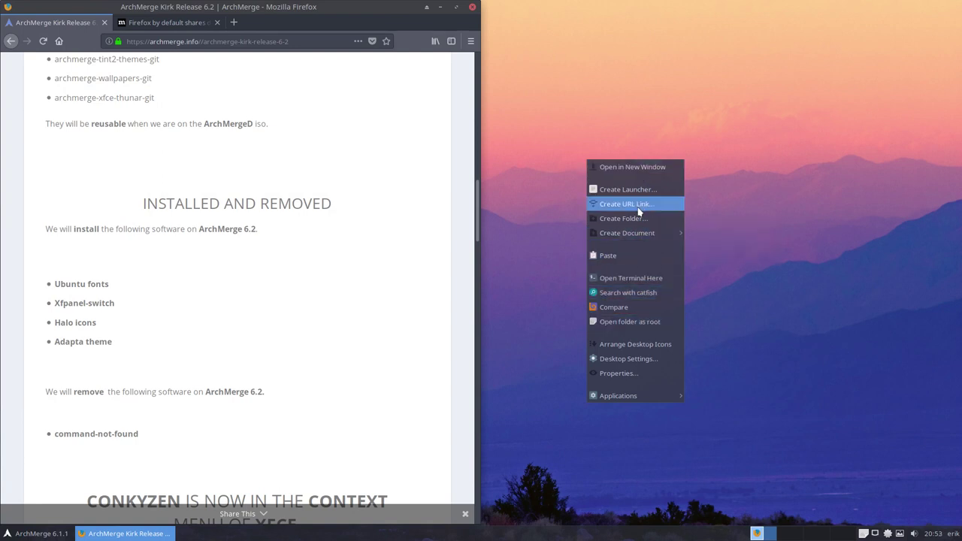
pyautogui.click(639, 278)
pyautogui.moveTo(728, 14); pyautogui.dragTo(956, 160)
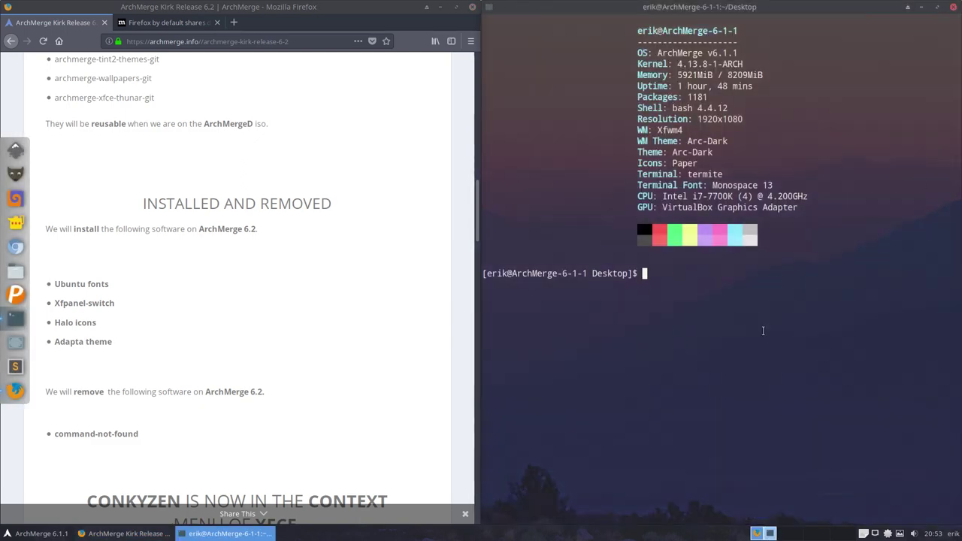
# Step: Search packer for Ubuntu packages, then narrow the search to 'ubuntu ttf'
pyautogui.write('packer ubuntu')
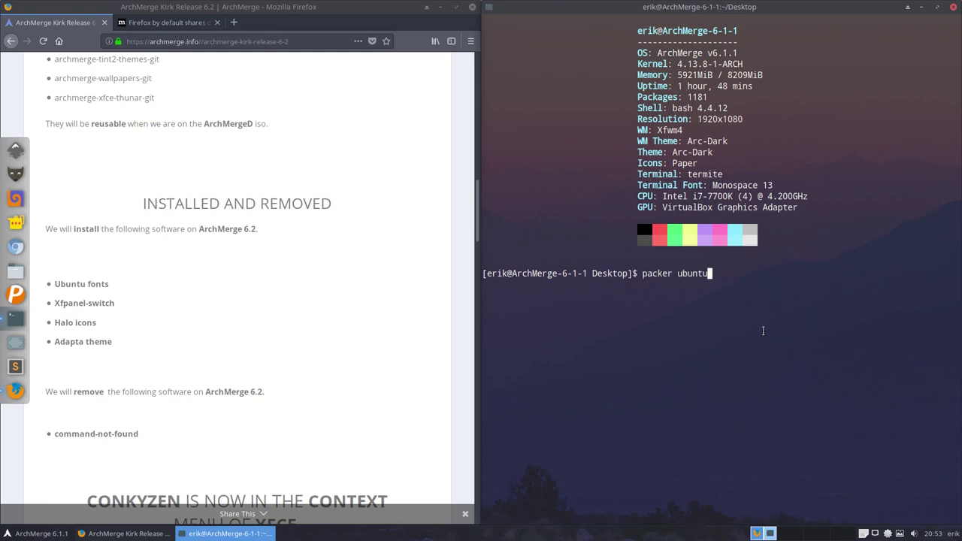
pyautogui.press('Return')
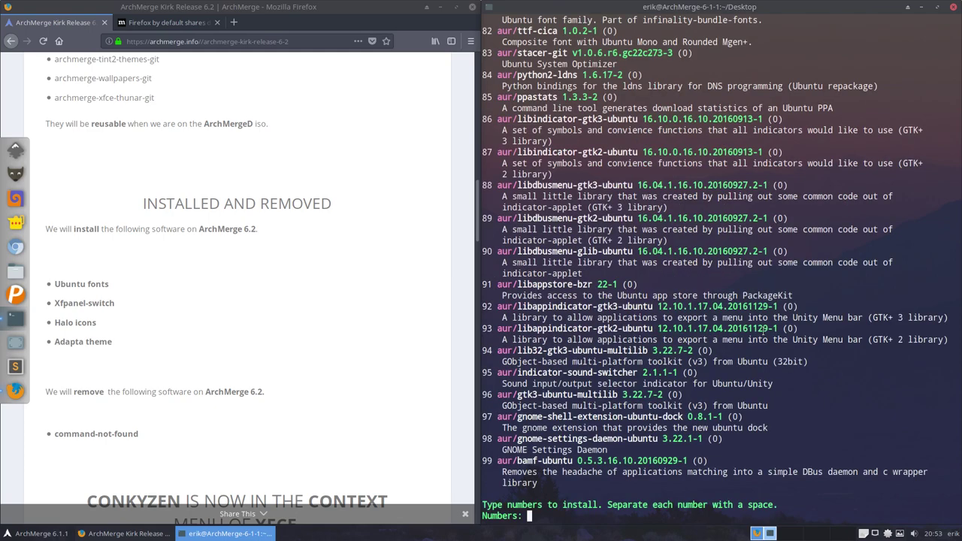
pyautogui.hotkey('ctrl', 'c')
pyautogui.press('Up')
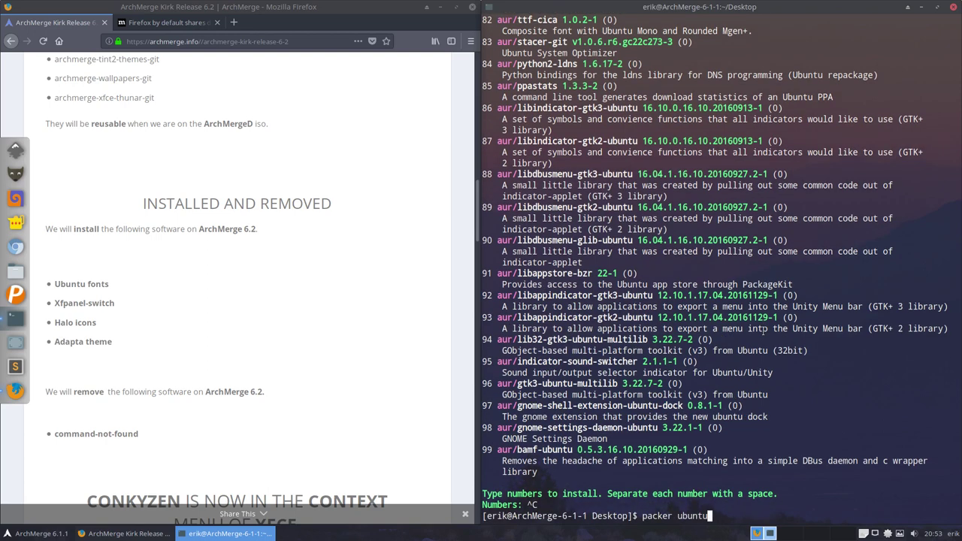
pyautogui.write('ttf')
pyautogui.press('Return')
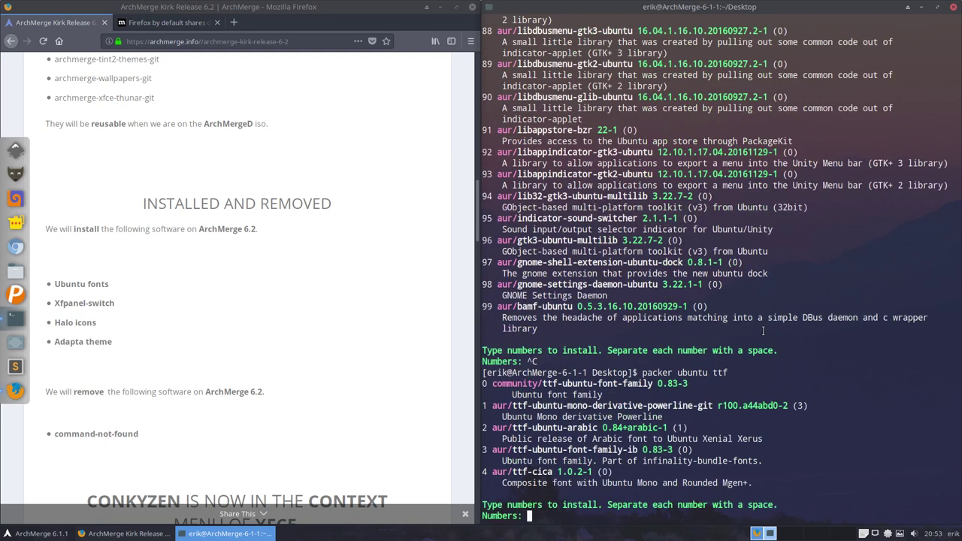
# Step: Install ttf-ubuntu-font-family as choice 0, entering the sudo password and confirming
pyautogui.write('0')
pyautogui.press('Return')
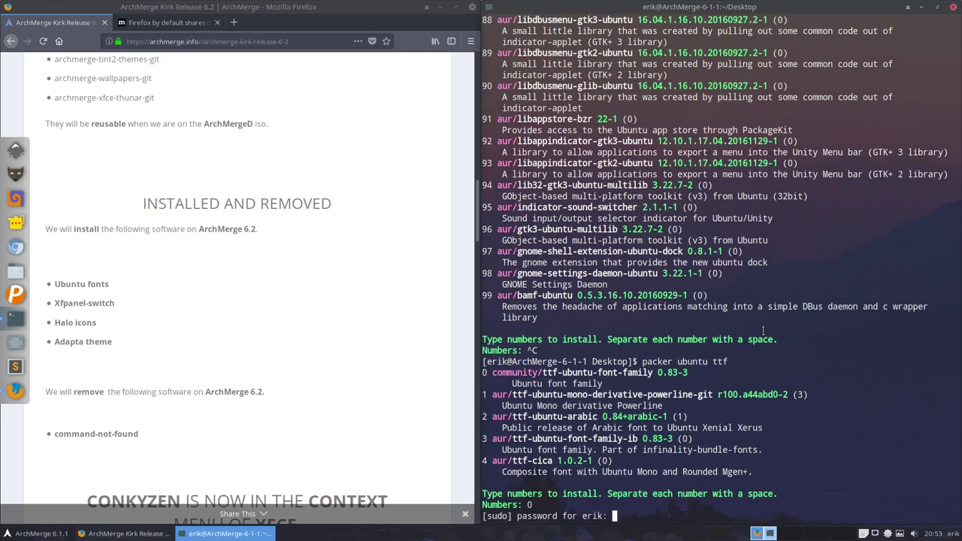
pyautogui.press('Return')
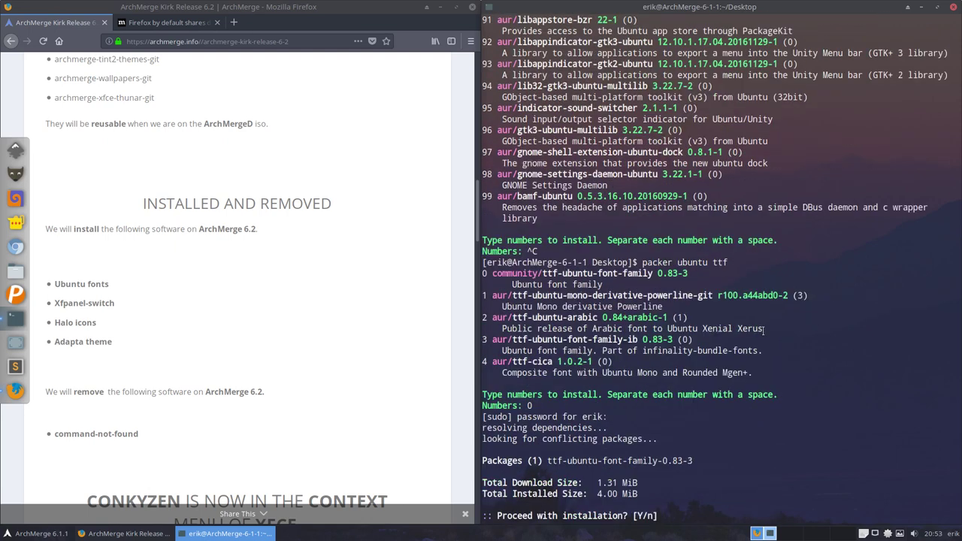
pyautogui.write('y')
pyautogui.press('Return')
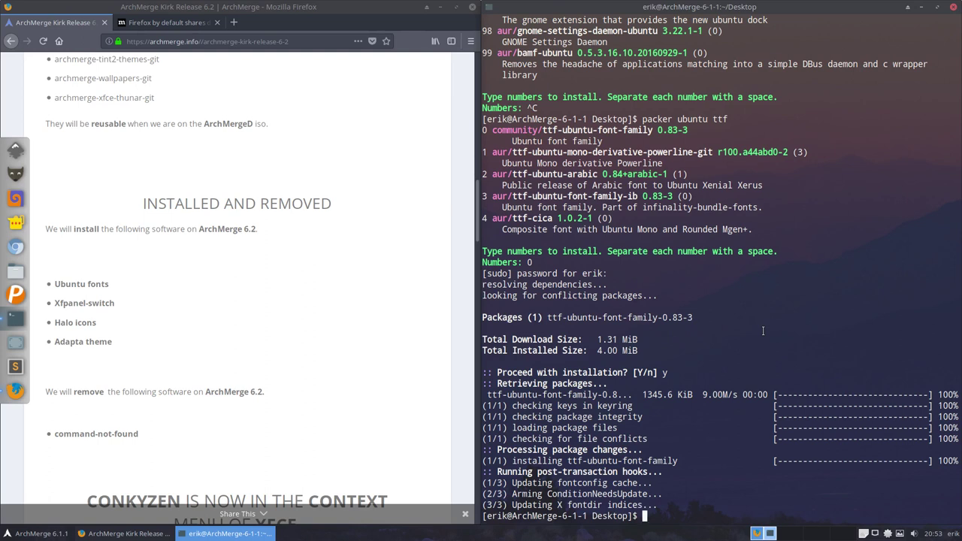
pyautogui.write('packer xfc')
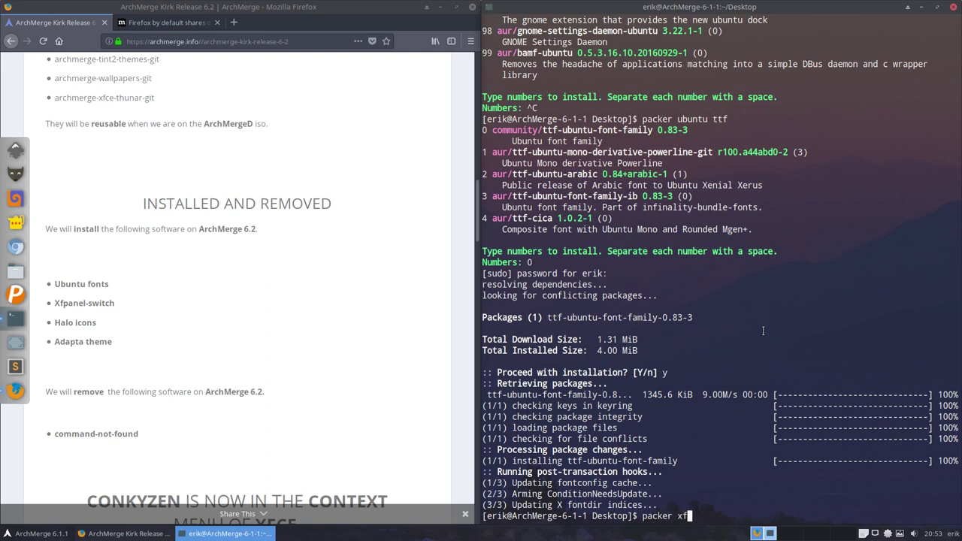